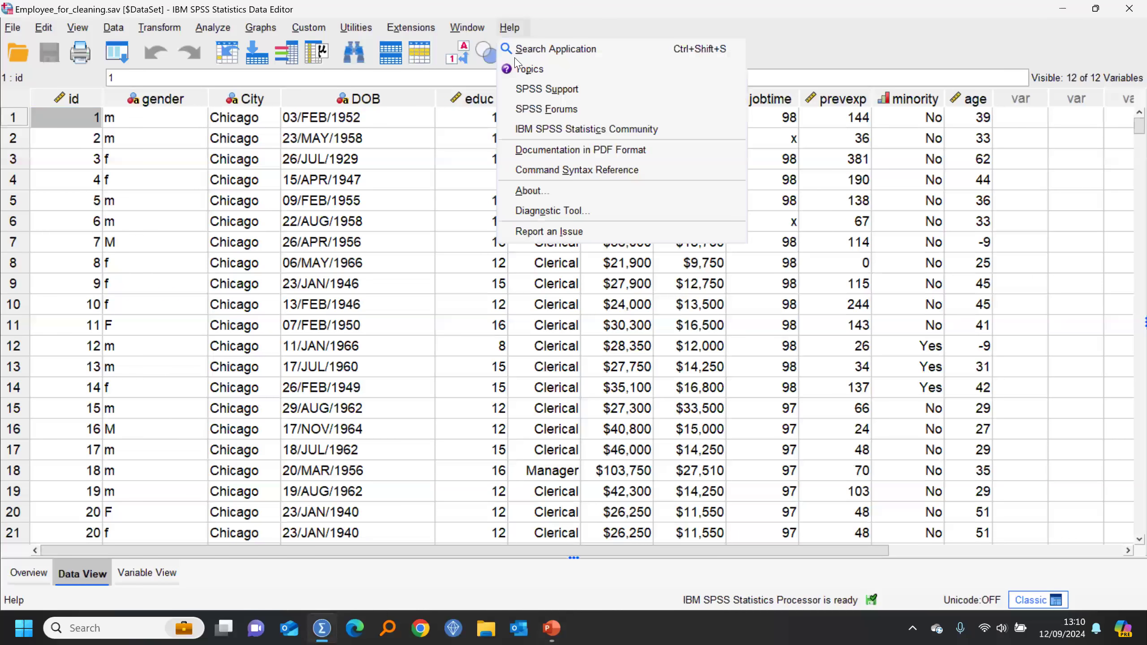
Check the program's version and licence information.
left_click(536, 189)
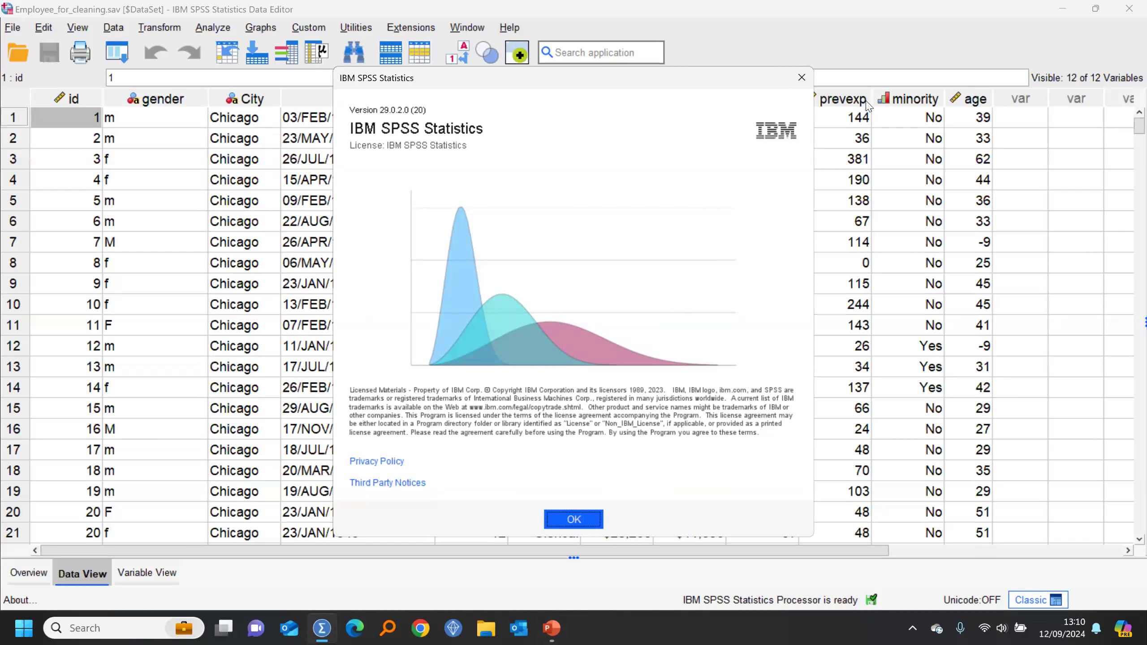
left_click(802, 78)
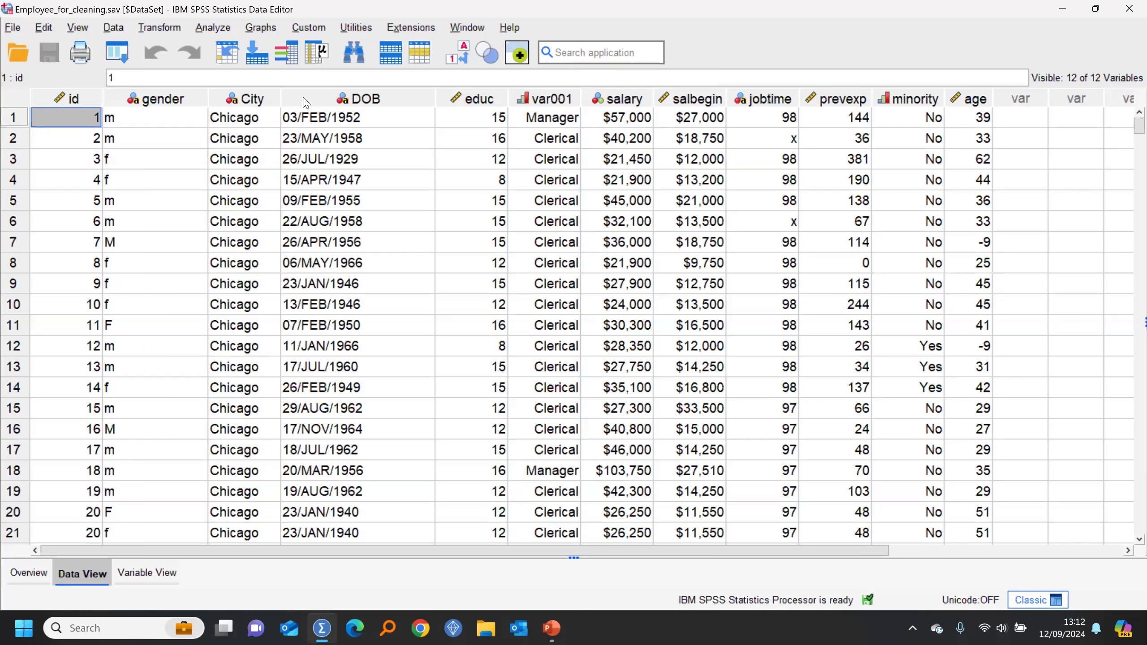
Rename the variable var001 as jobcat in the variable definitions.
left_click(552, 98)
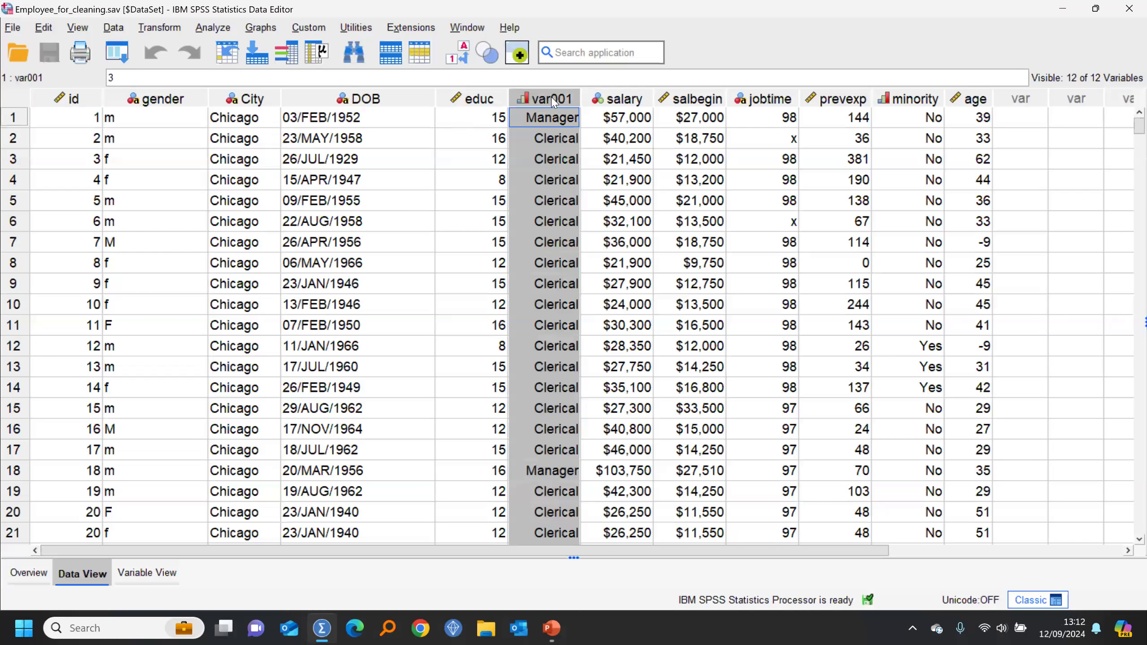
double_click(552, 99)
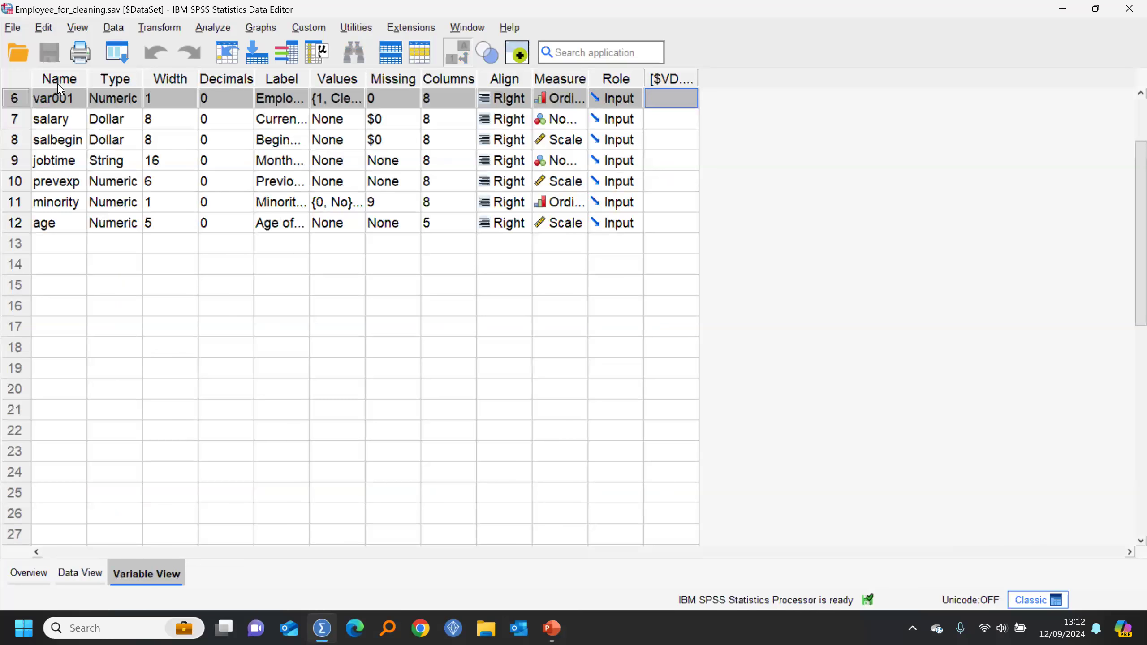
left_click(57, 106)
left_click(57, 103)
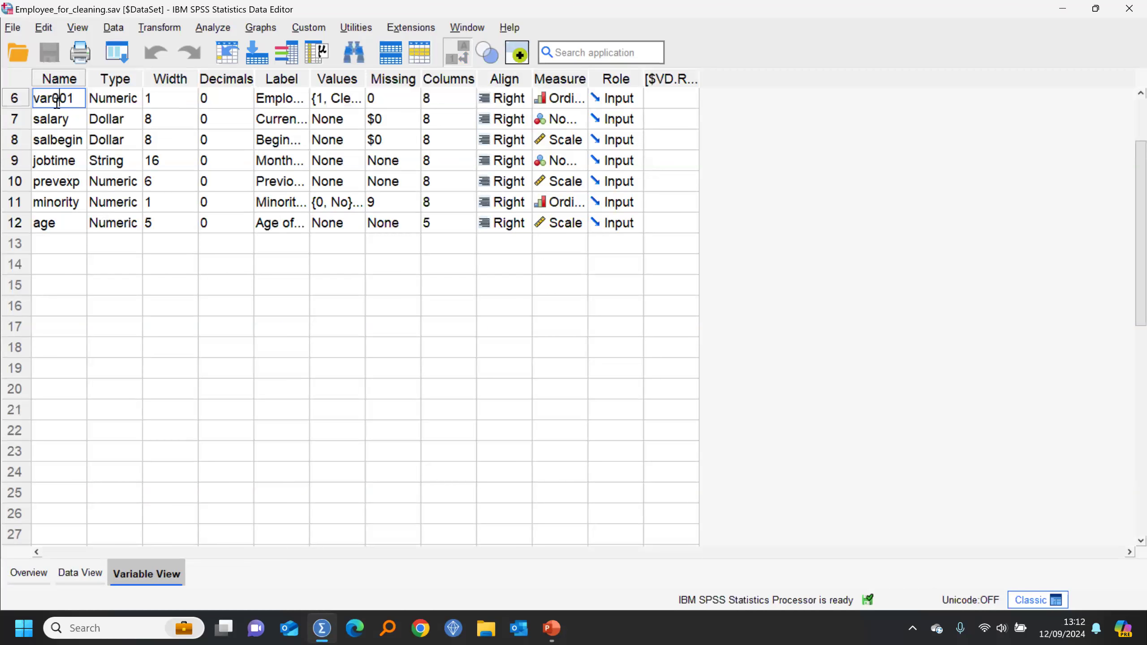
double_click(57, 103)
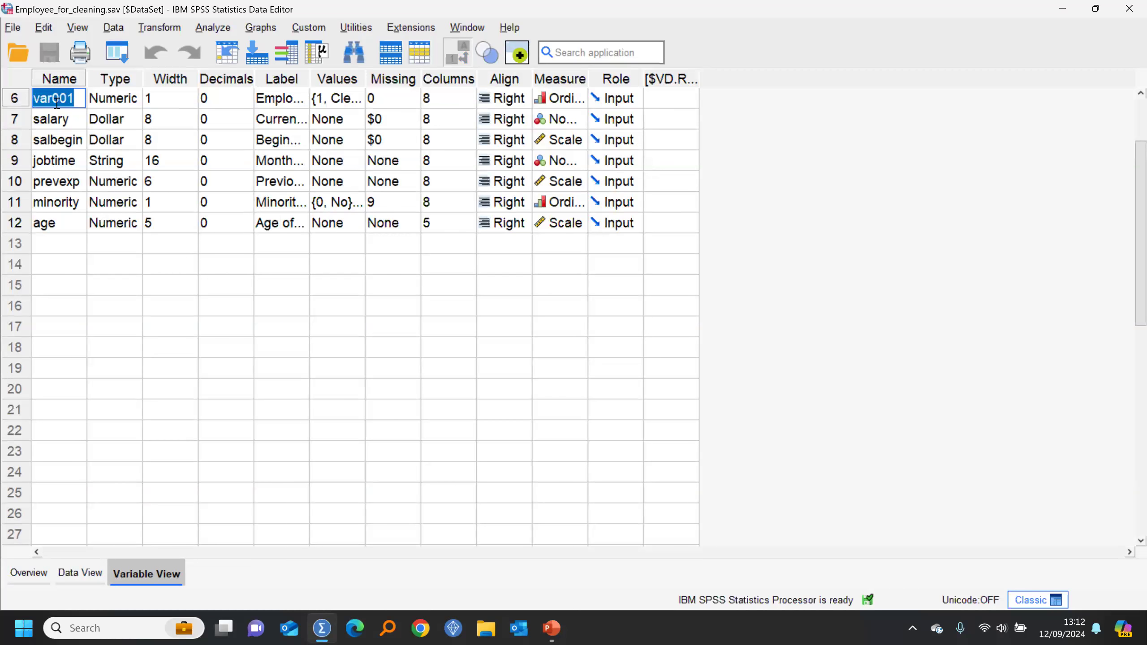
type("jobcat")
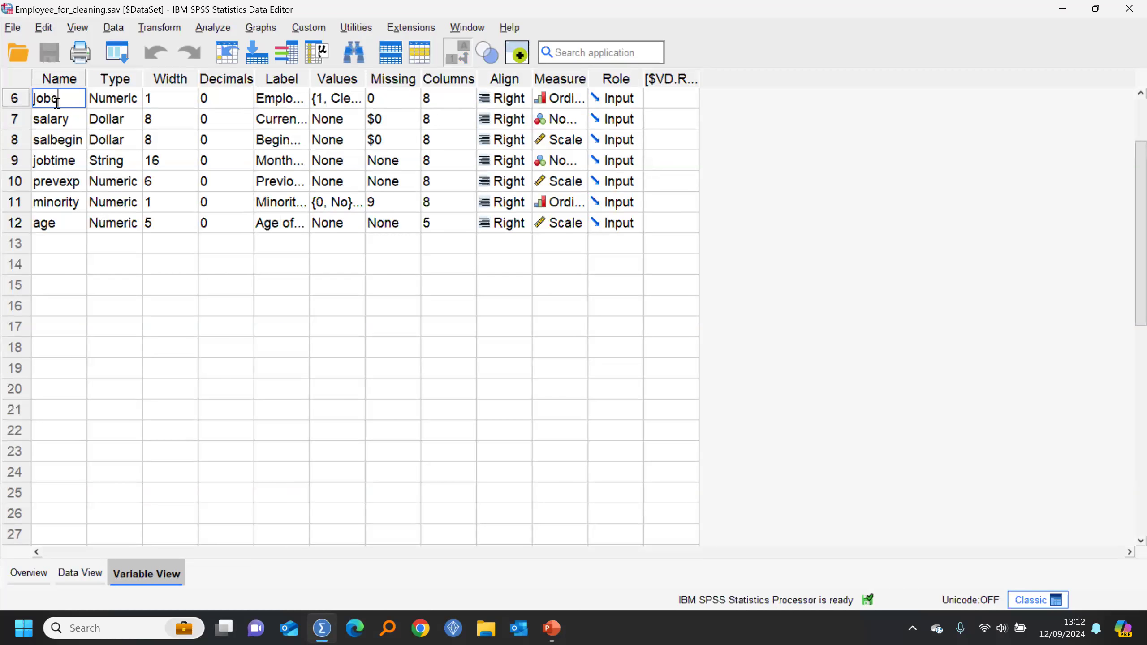
left_click(118, 229)
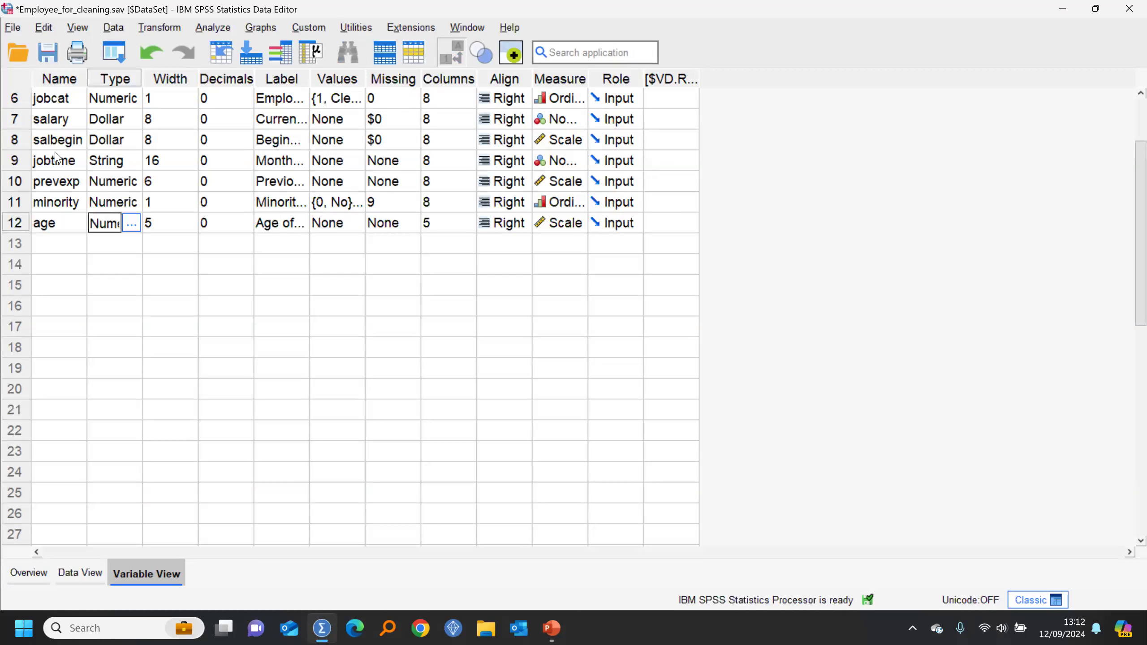
Rename the jobcat variable as job_category and remove the underscore from the name.
left_click(53, 109)
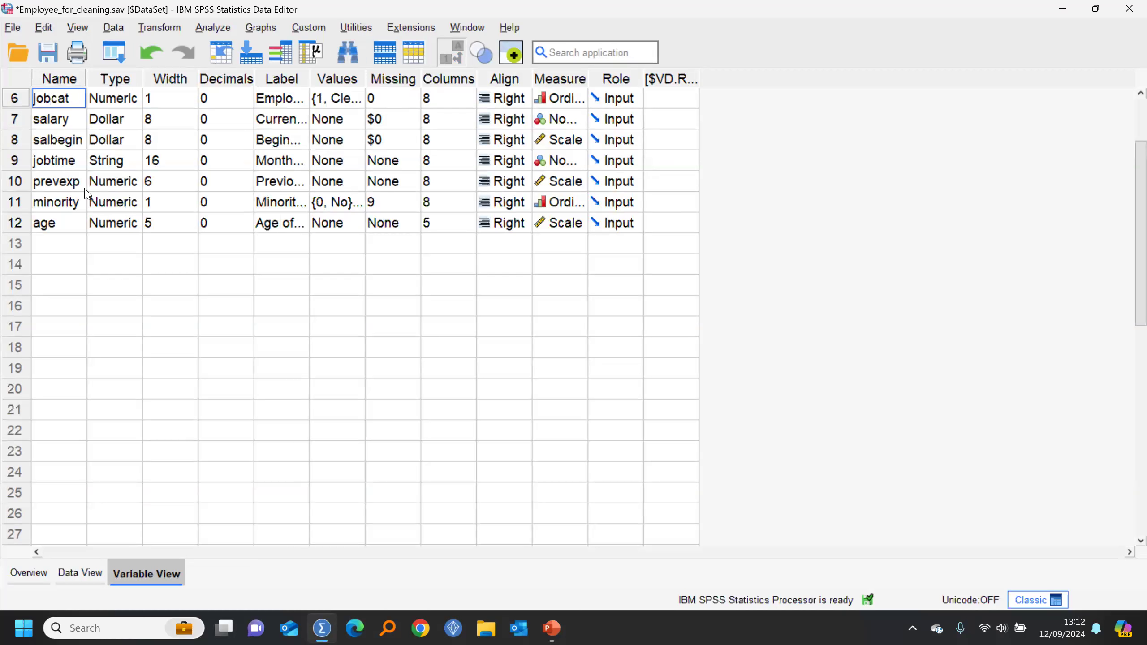
type("_category")
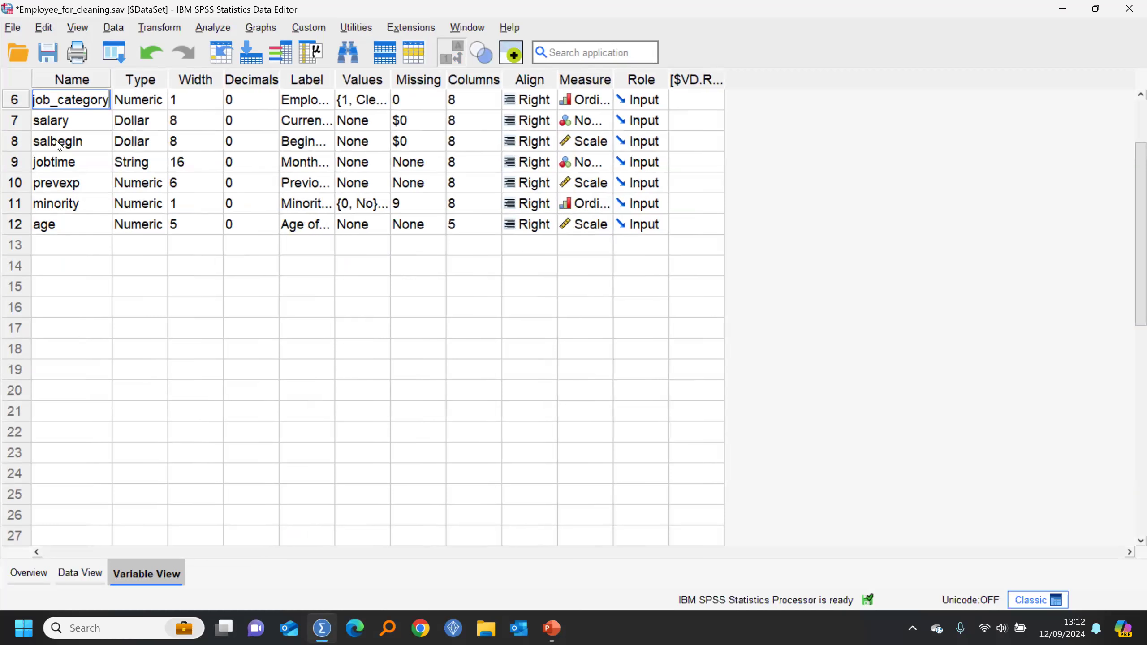
left_click(59, 101)
key("BackSpace")
Shorten the name of variable 6 back to jobcat.
left_click(104, 97)
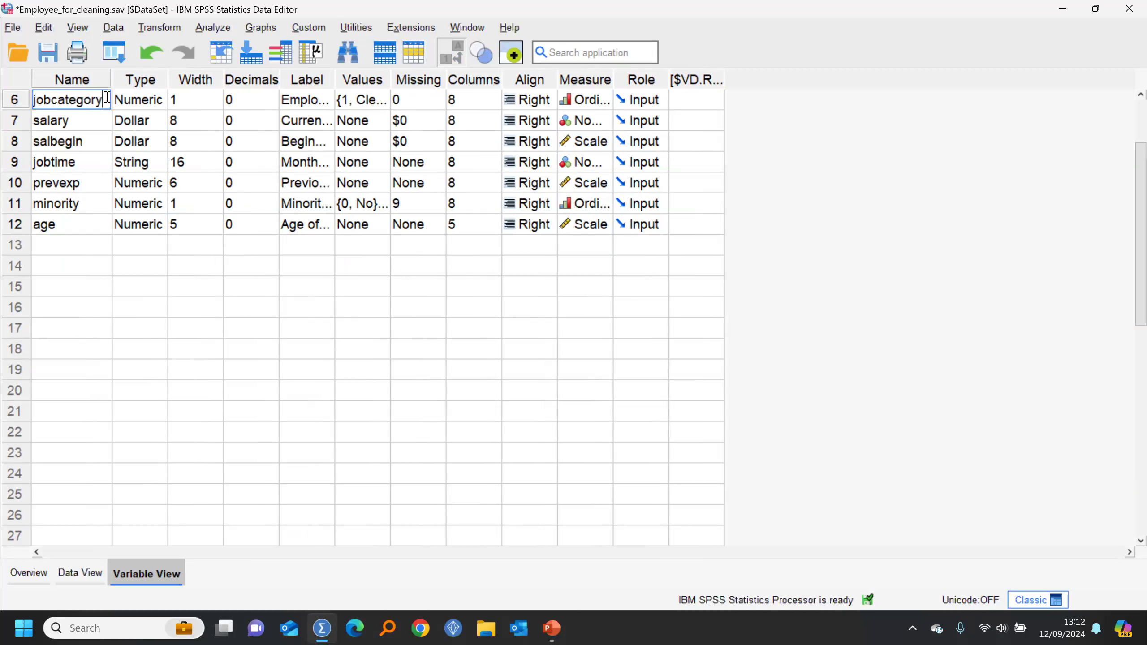
key("BackSpace")
key("BackSpace")
key("BackSpace")
key("BackSpace")
key("BackSpace")
left_click(56, 166)
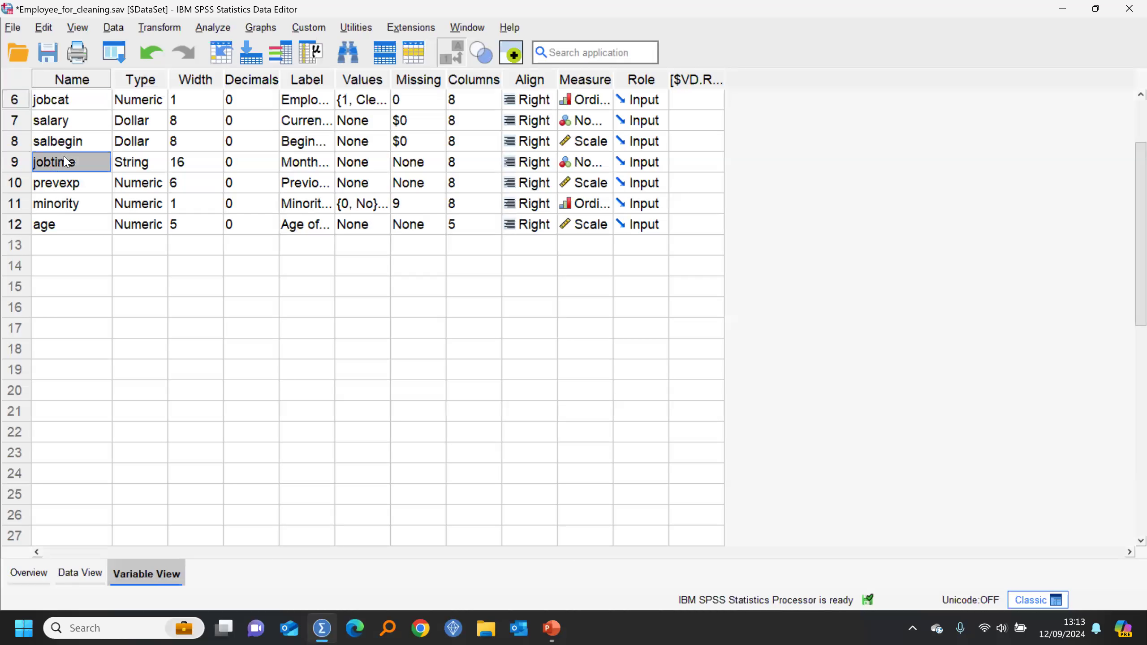
left_click(71, 118)
left_click(71, 108)
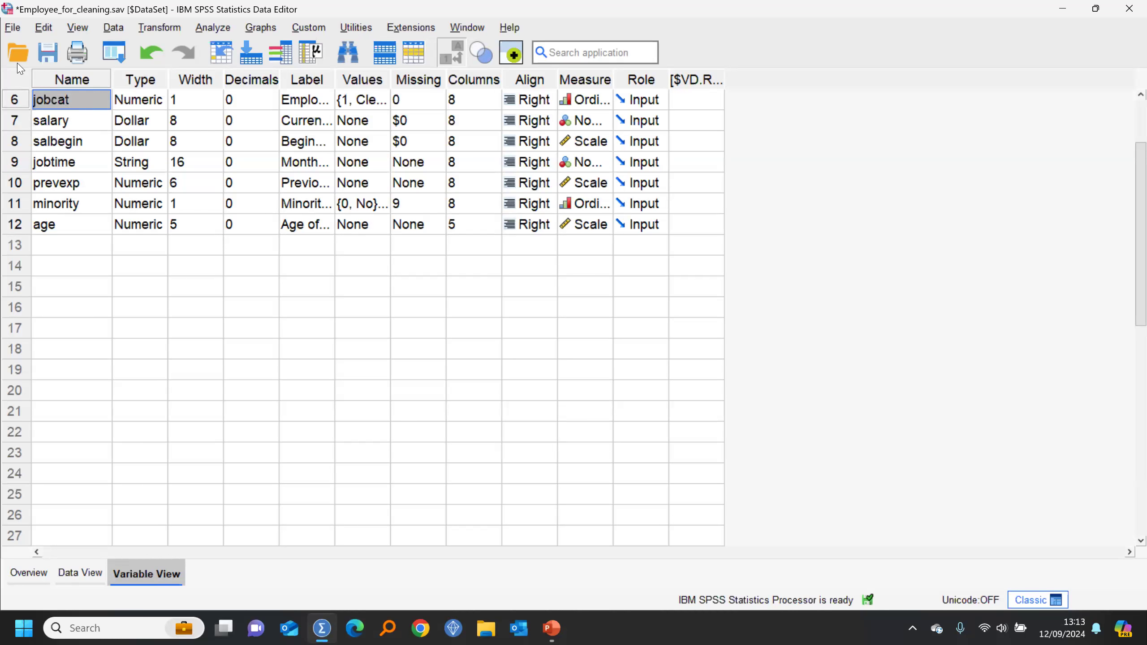
Create a new syntax file and begin a RENAME VARIABLES command for jobcat on its first line.
left_click(15, 31)
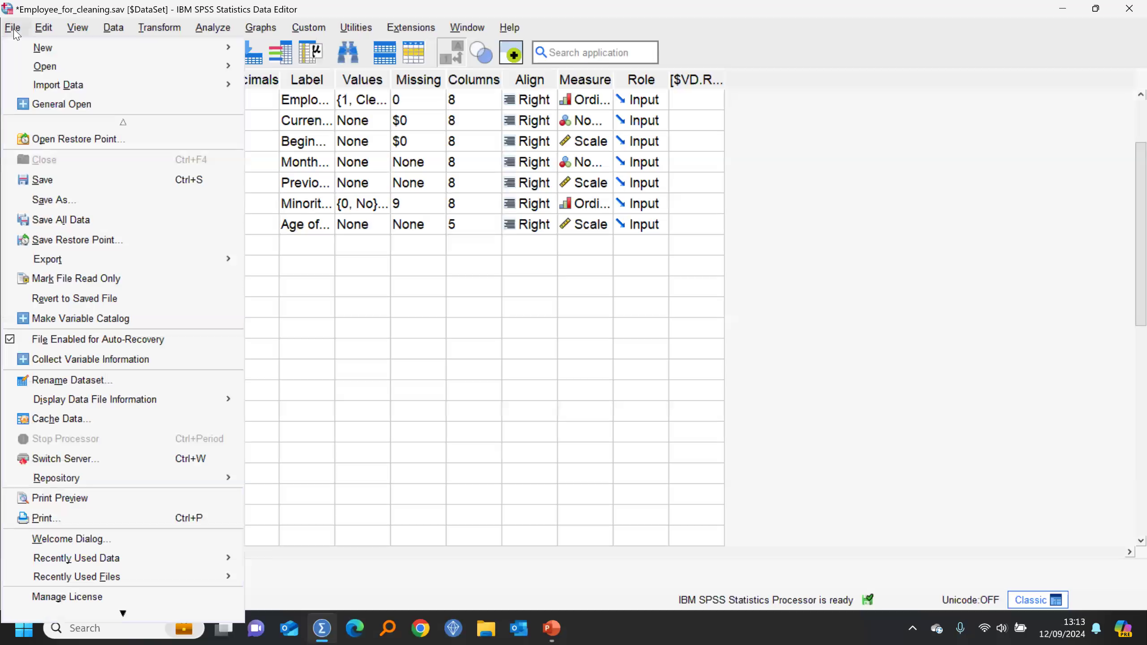
mouse_move(50, 48)
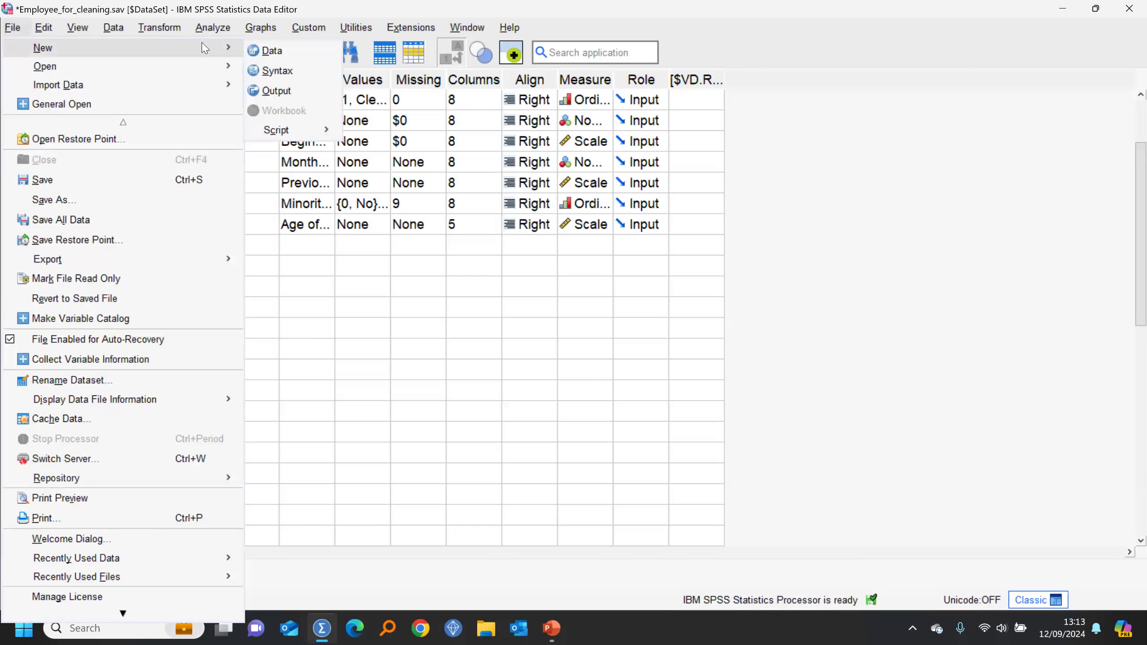
left_click(276, 71)
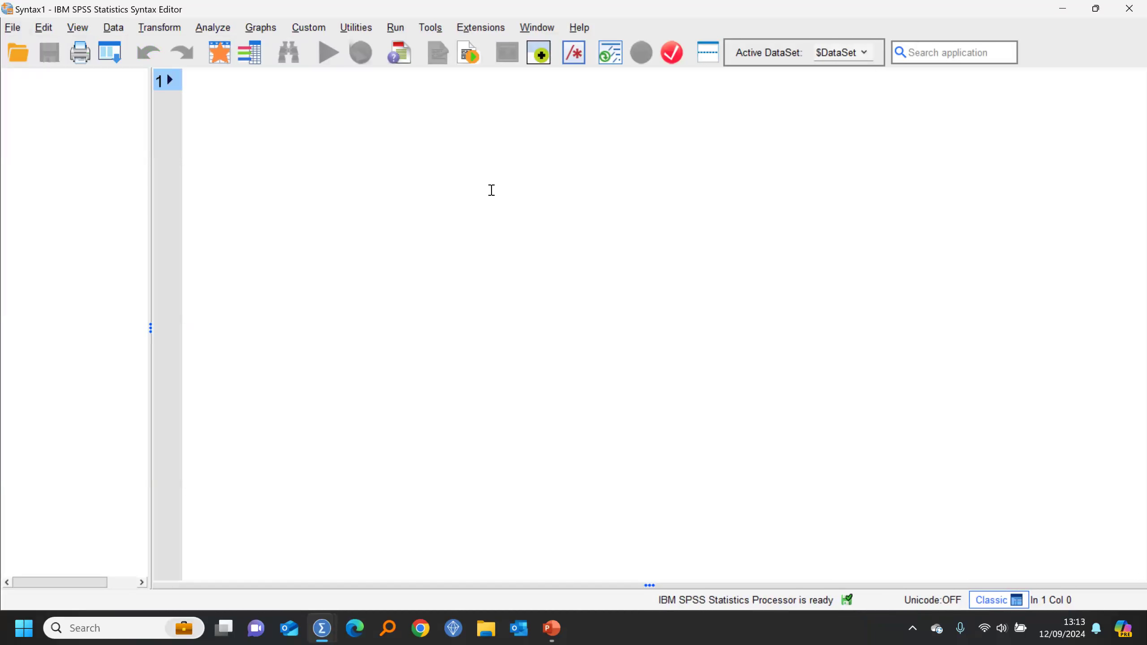
type("RENA")
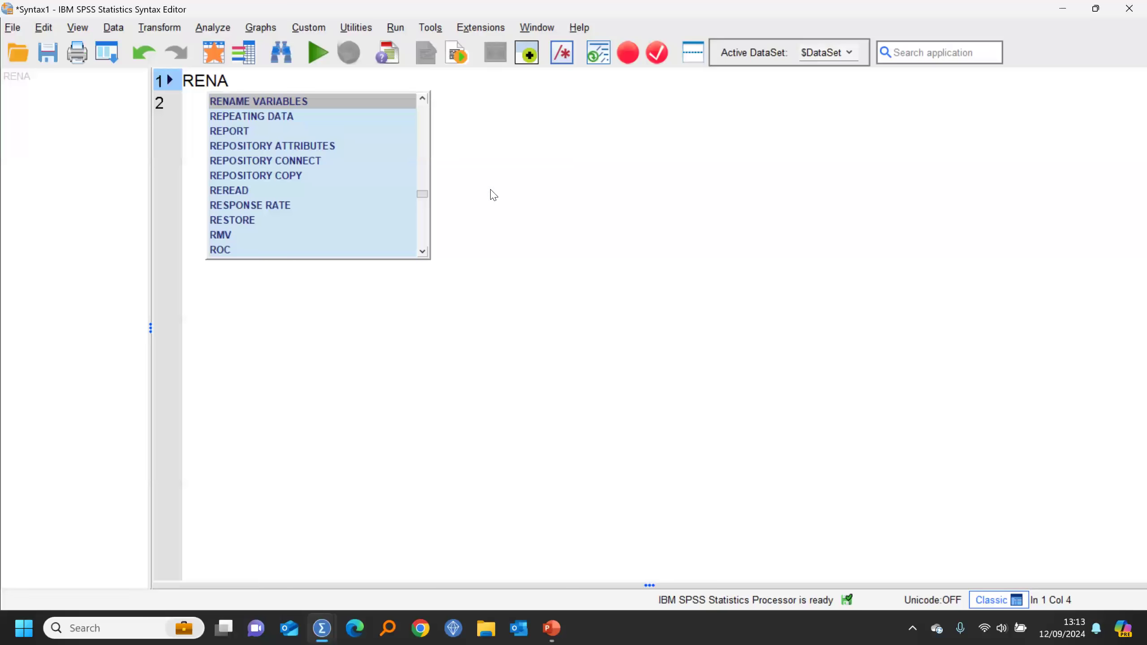
left_click(298, 103)
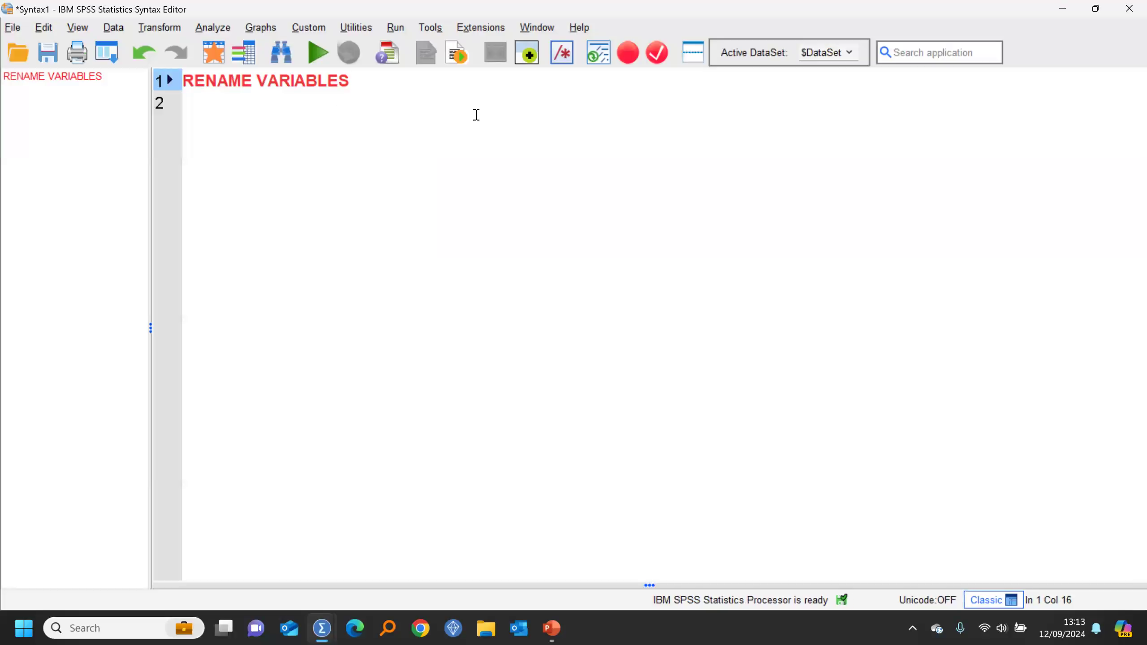
type("jo")
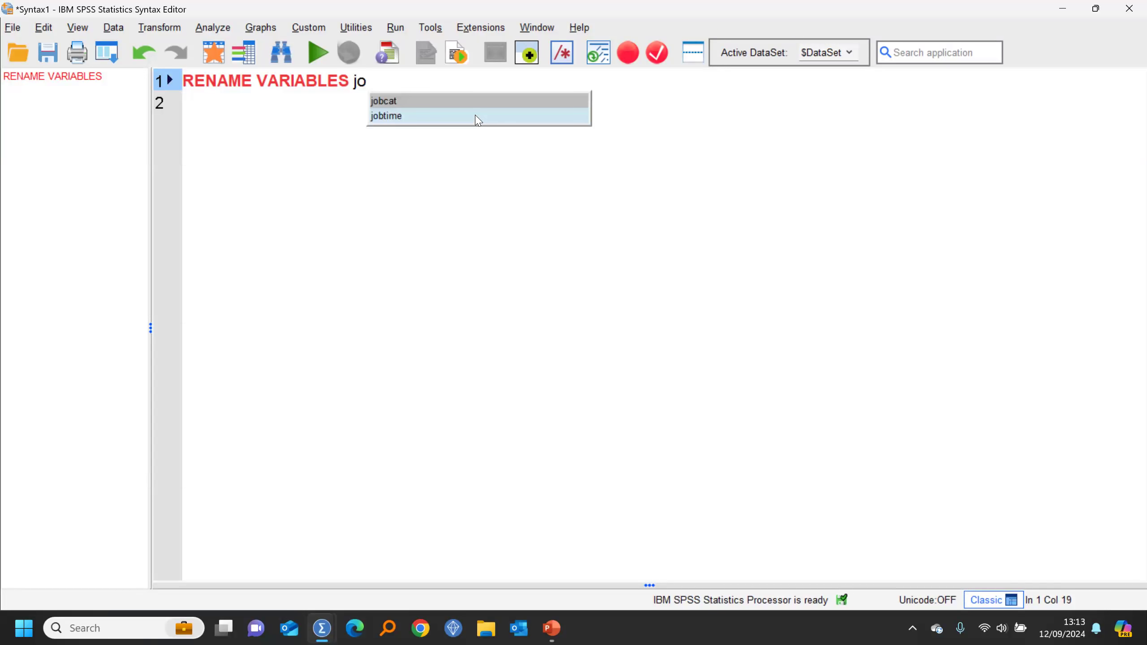
type("bcat")
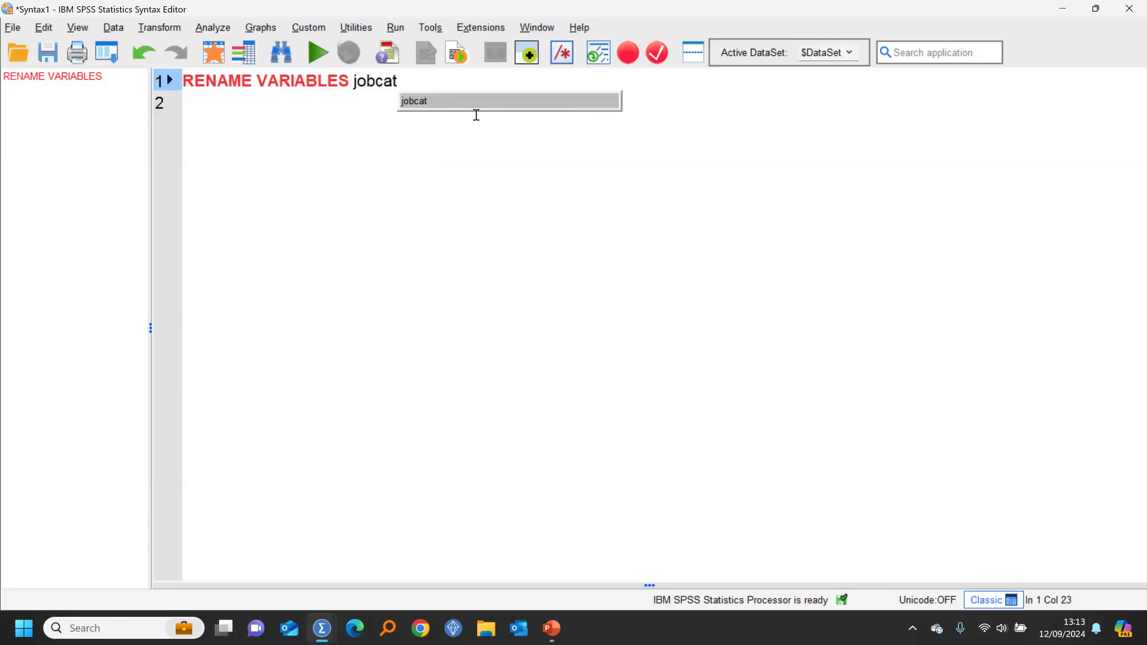
left_click(466, 215)
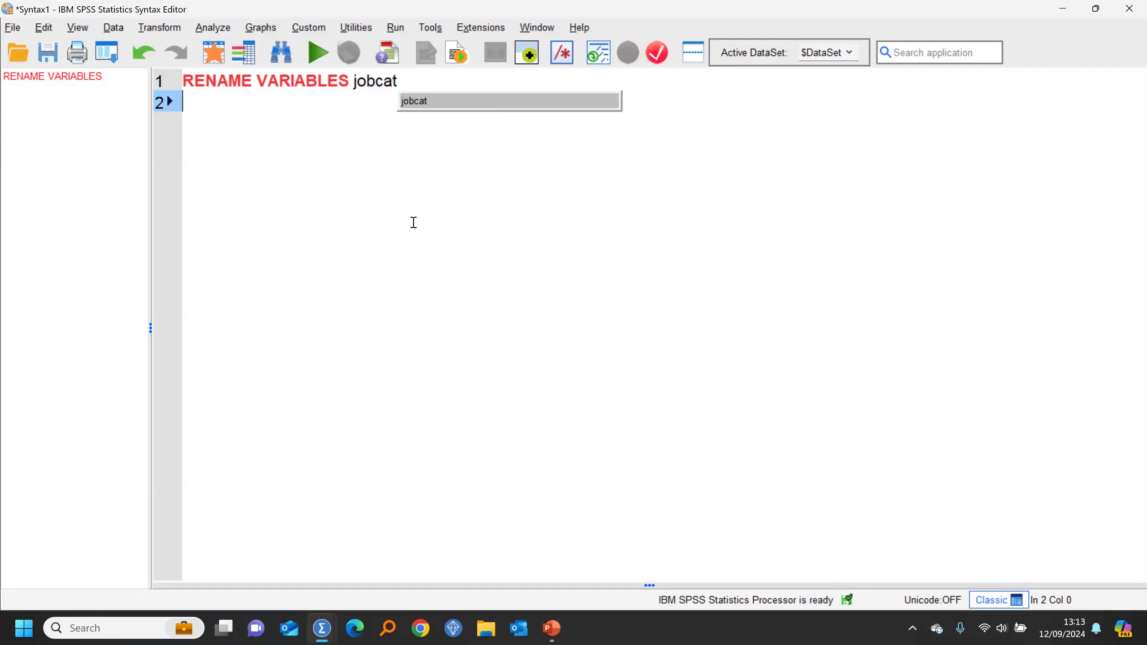
left_click(399, 82)
left_click(466, 102)
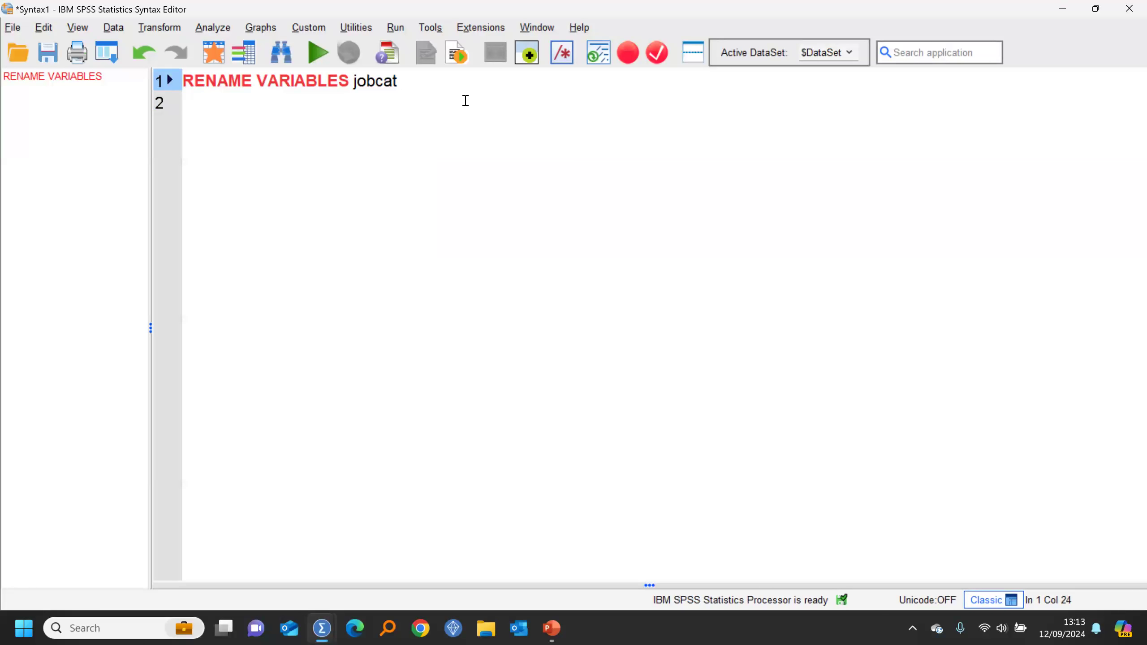
Look up the syntax reference for the RENAME VARIABLES command and close the documentation page.
double_click(208, 79)
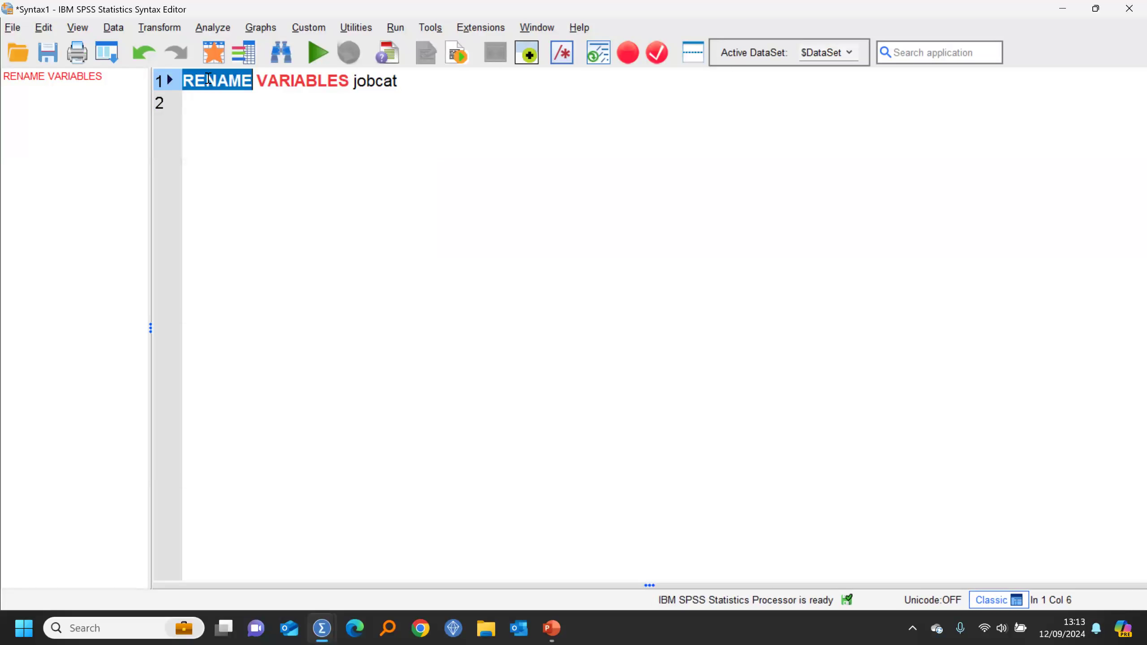
left_click(386, 59)
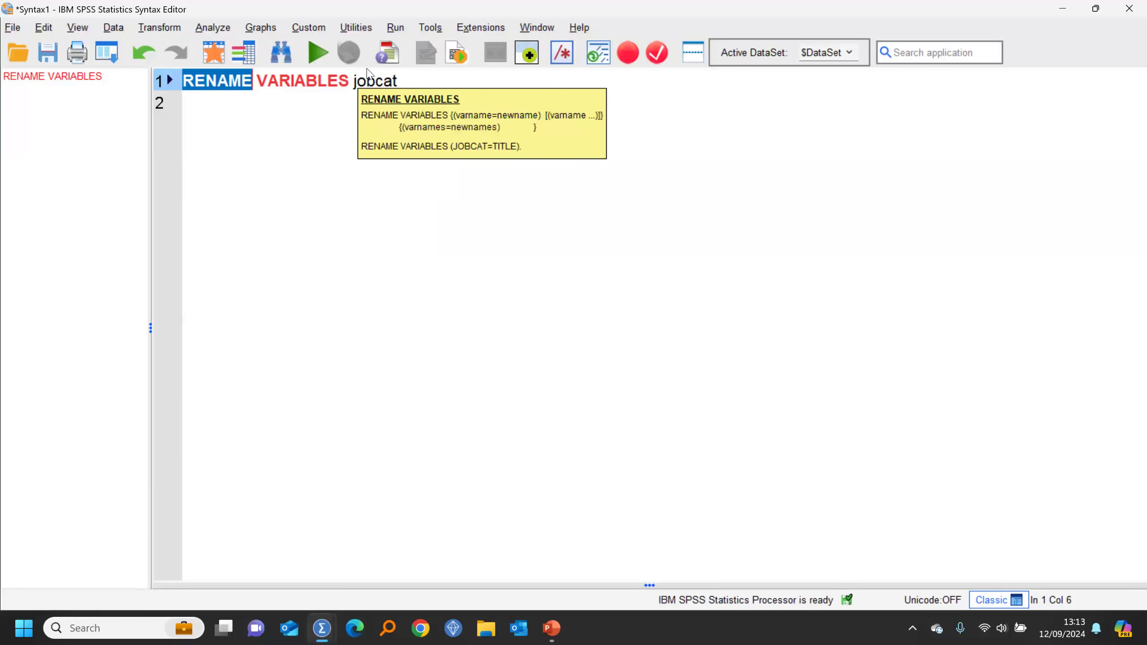
left_click(395, 64)
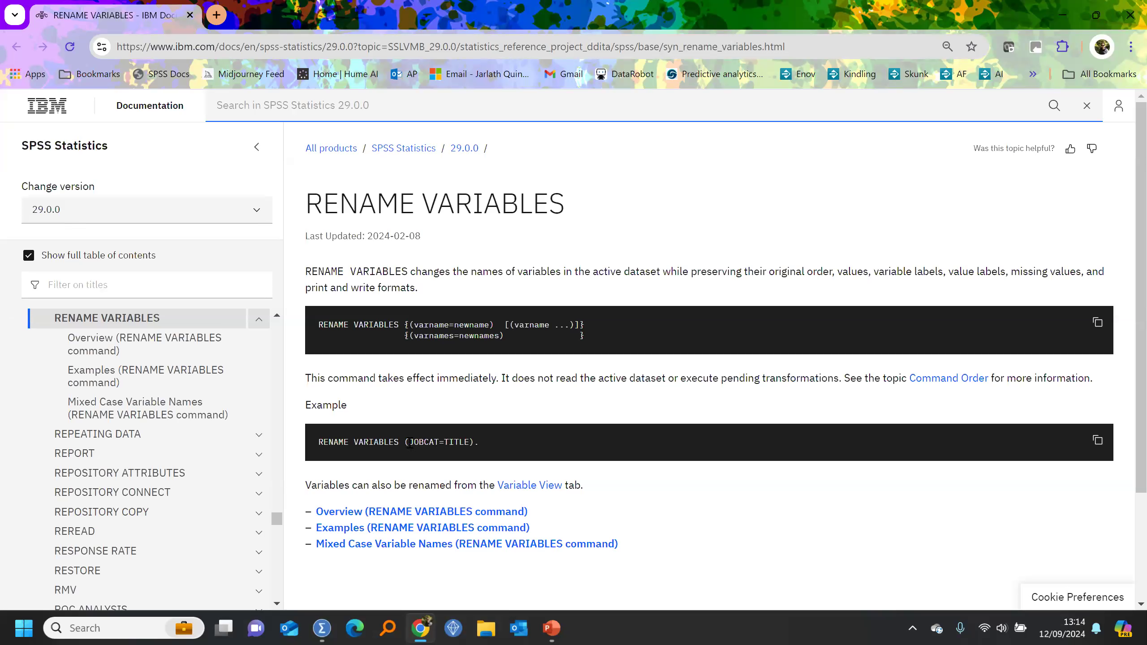
left_click(1127, 18)
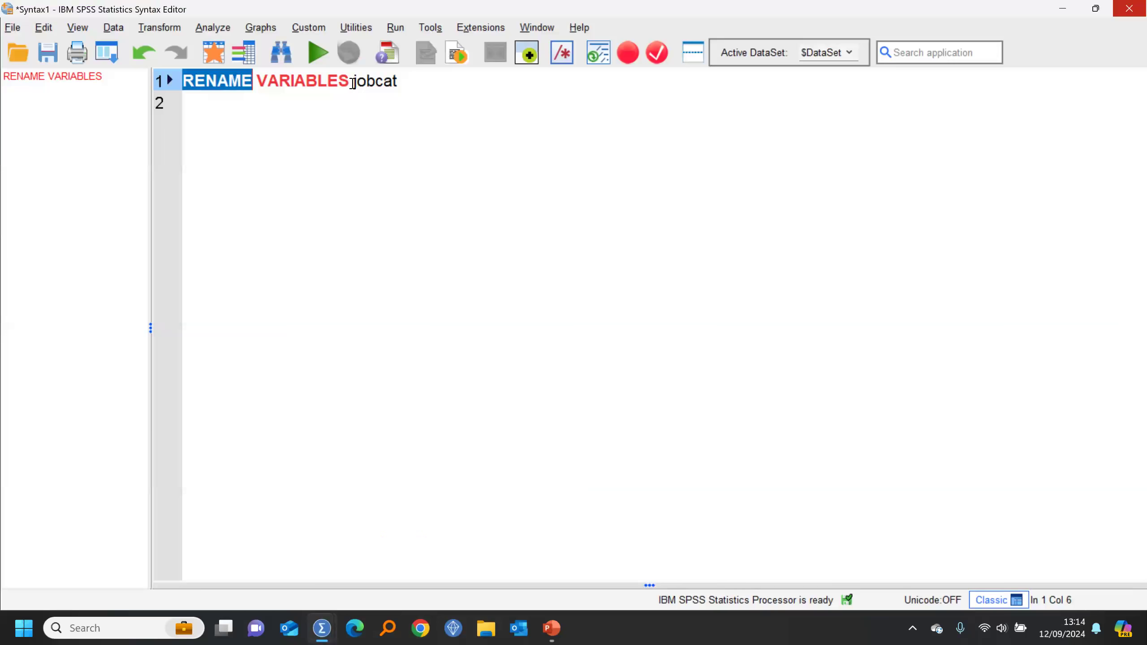
Complete the command so it reads RENAME VARIABLES (jobcat = jobrole). with parentheses and a closing period.
type("(")
key("Right")
key("Right")
key("Right")
key("Right")
key("Right")
key("Right")
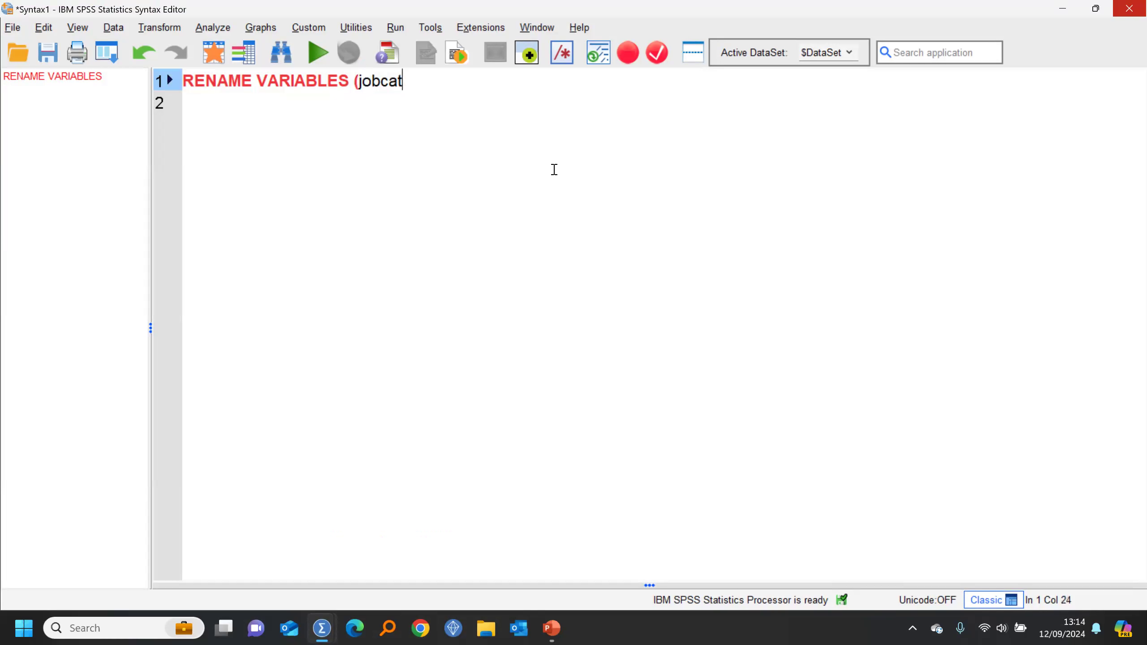
type("= jobrole)")
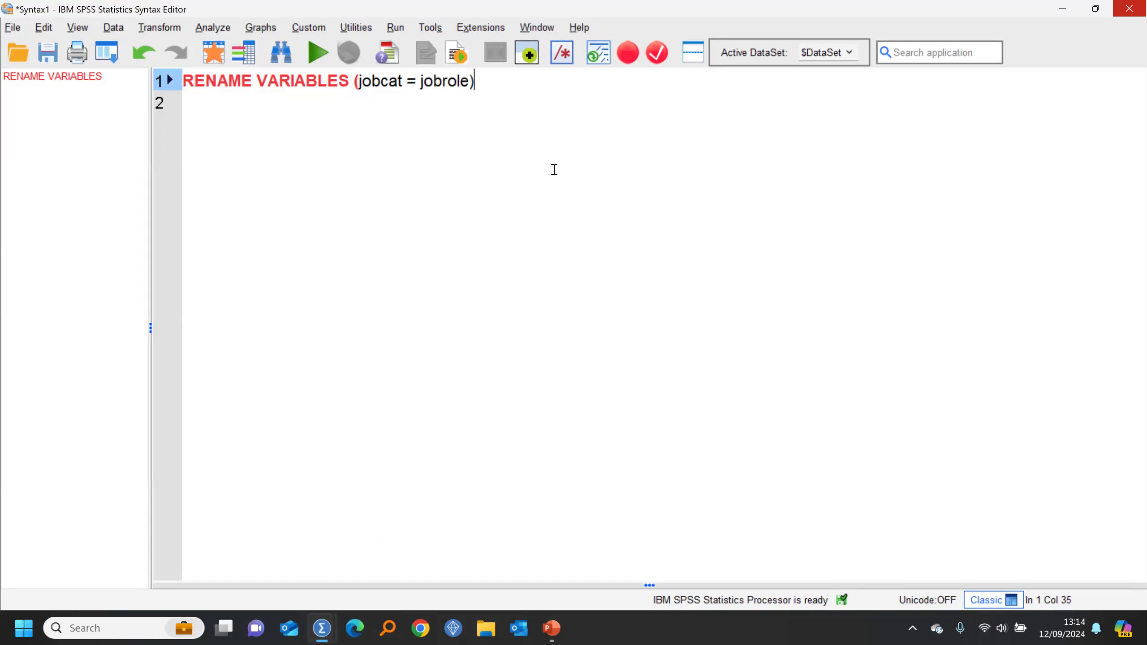
type(".")
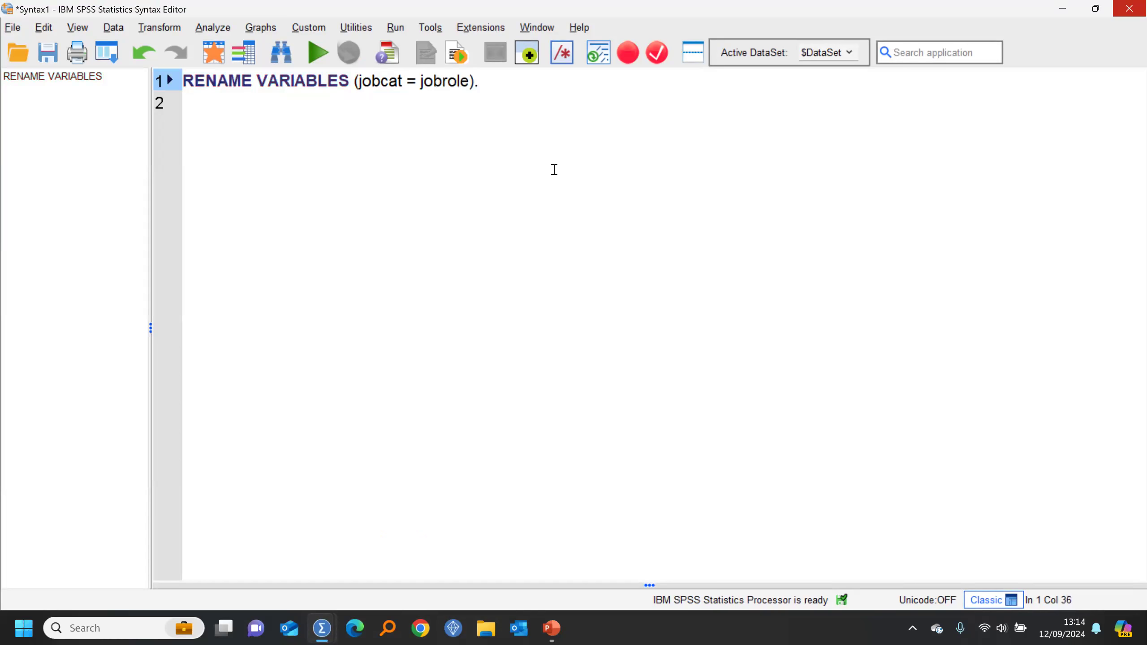
Run the RENAME VARIABLES command and go back to the dataset's variable definitions.
left_click_drag(490, 83, 180, 84)
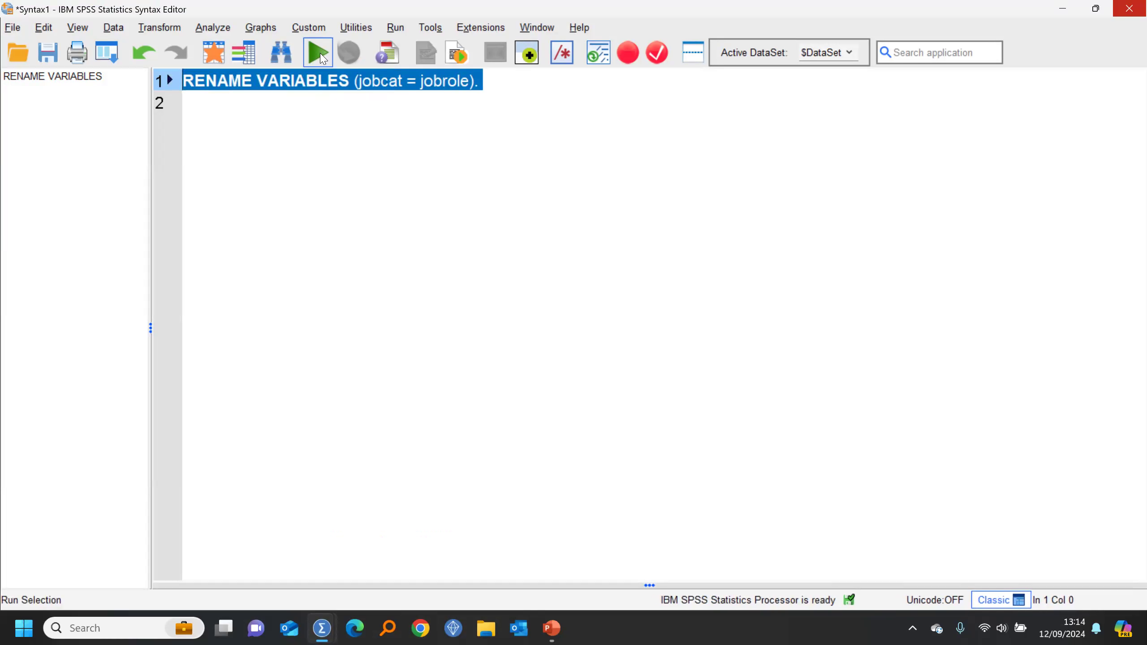
left_click(244, 54)
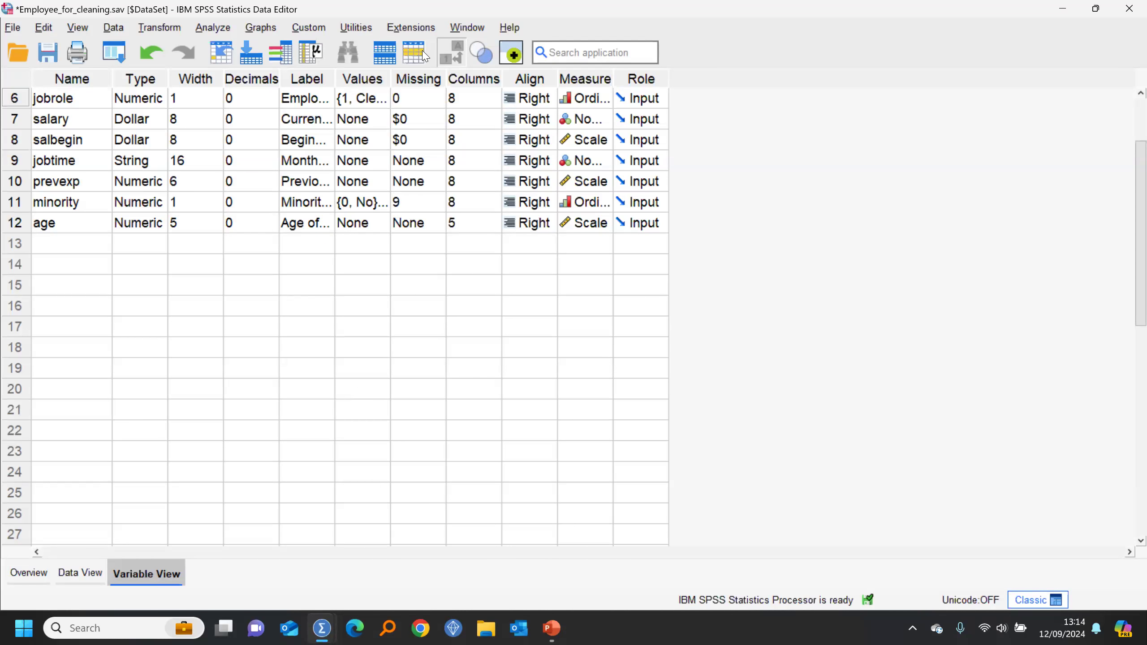
Return to the Syntax1 window and close it without saving its contents.
left_click(473, 29)
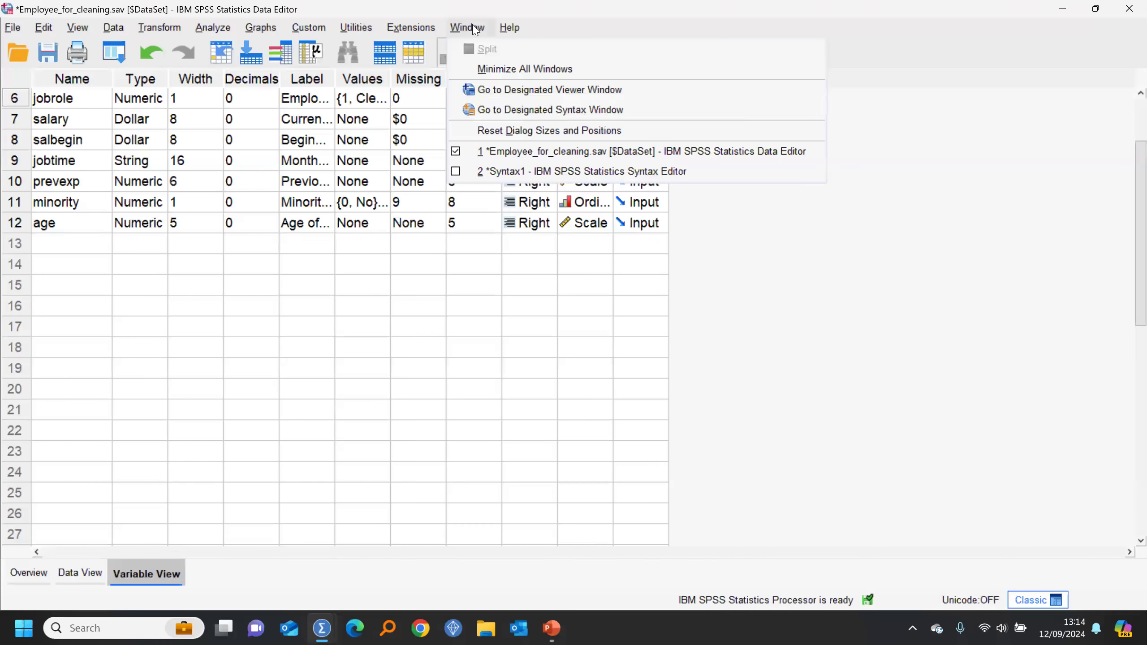
left_click(503, 172)
left_click(409, 81)
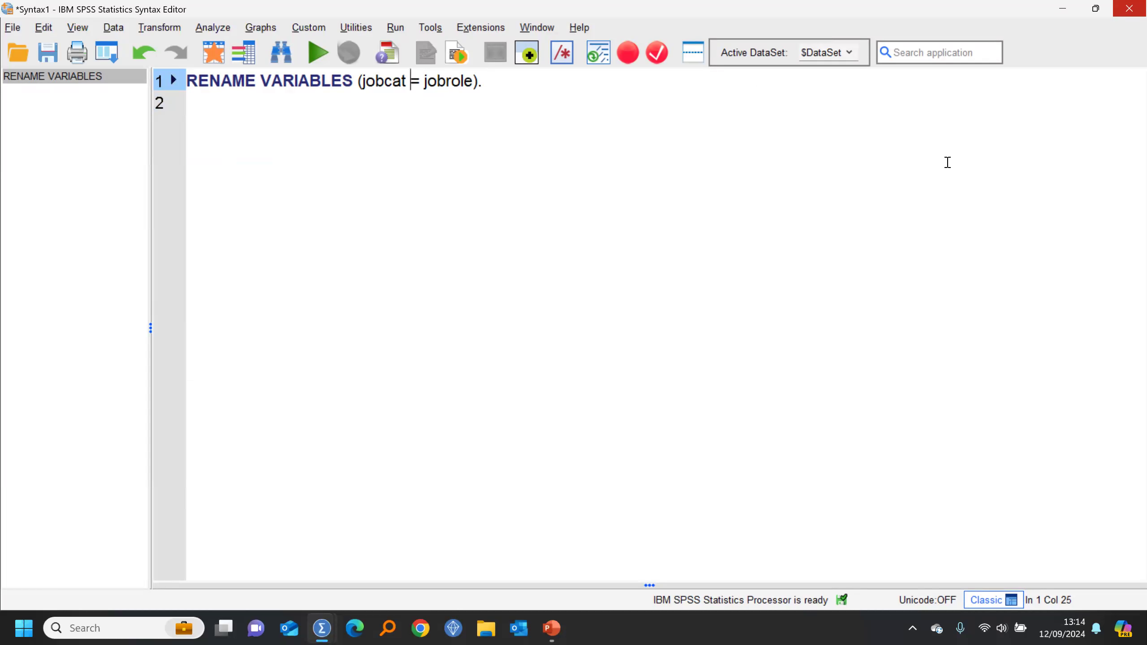
left_click(1129, 8)
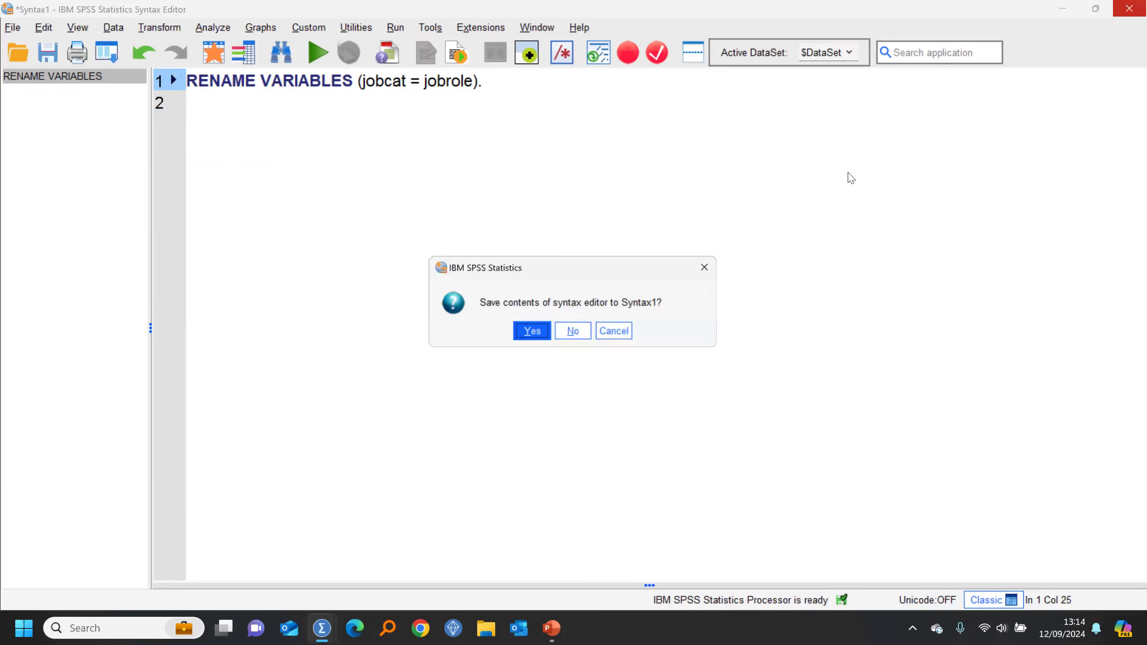
left_click(574, 332)
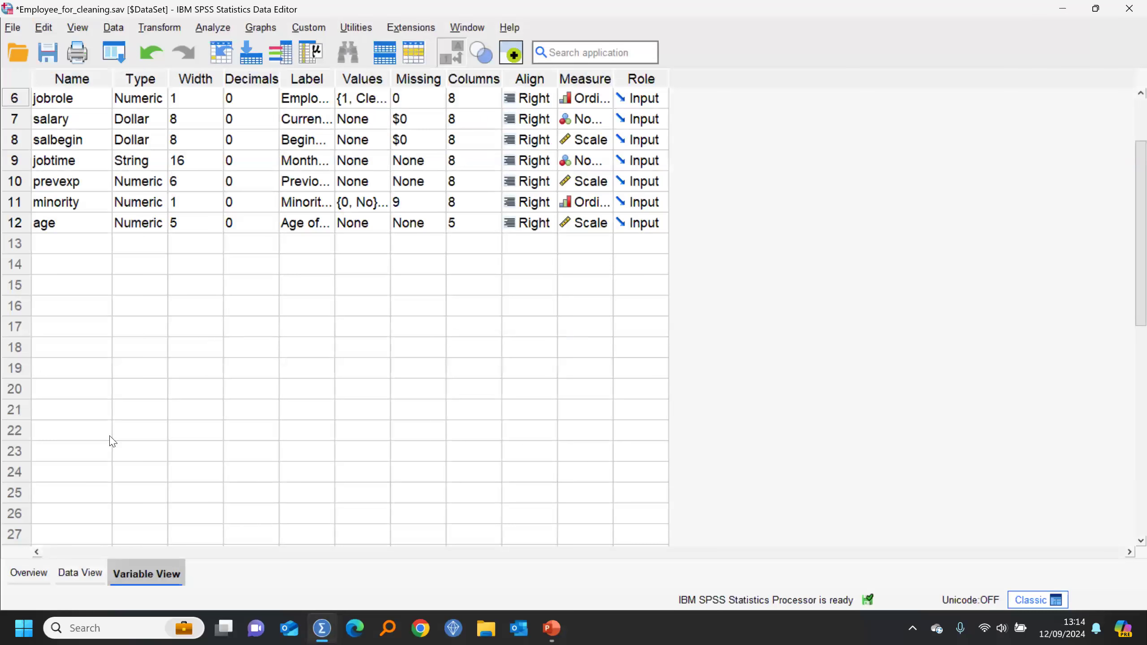
Rename the jobrole variable to jobcat in its variable definition and return to the data.
left_click(84, 575)
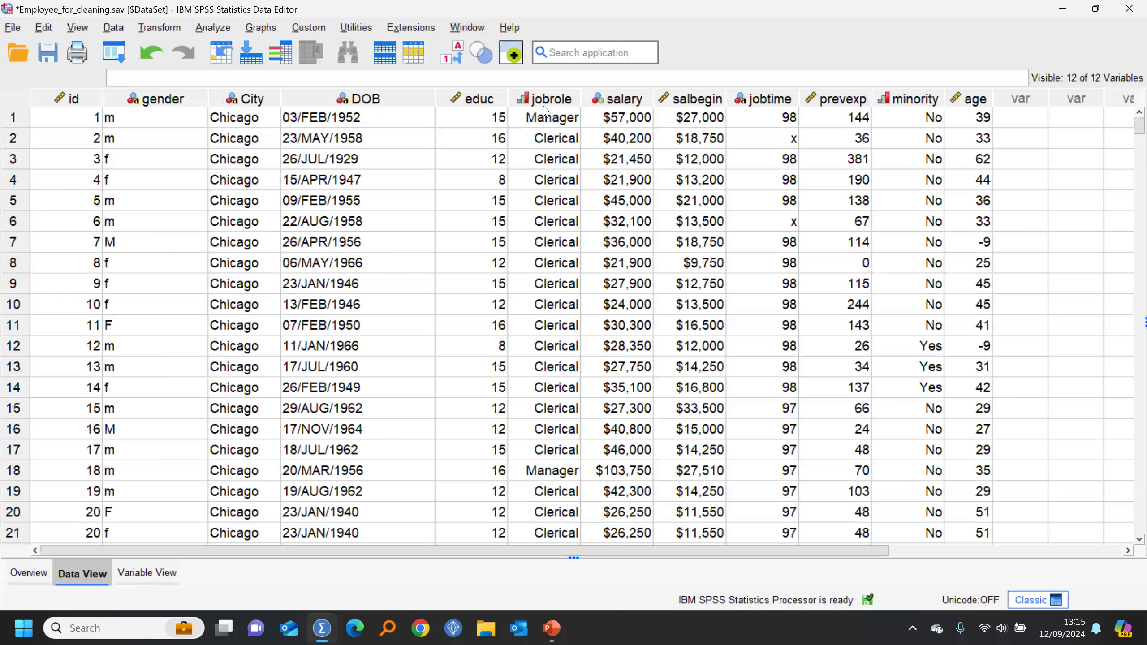
double_click(546, 101)
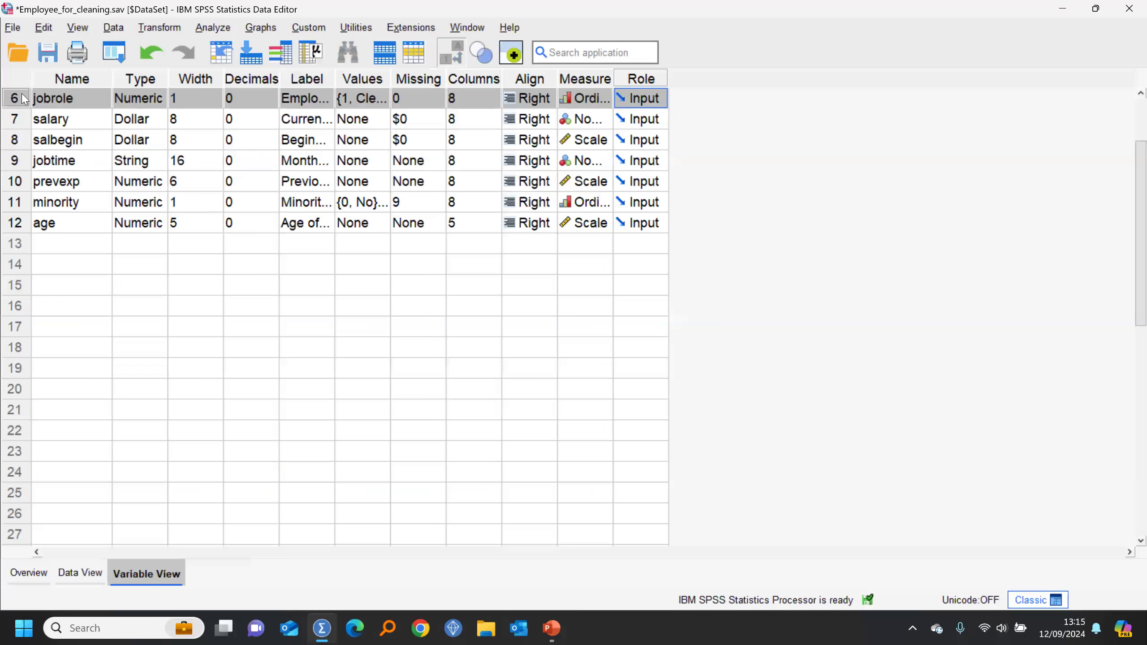
left_click(80, 97)
left_click_drag(79, 97, 10, 103)
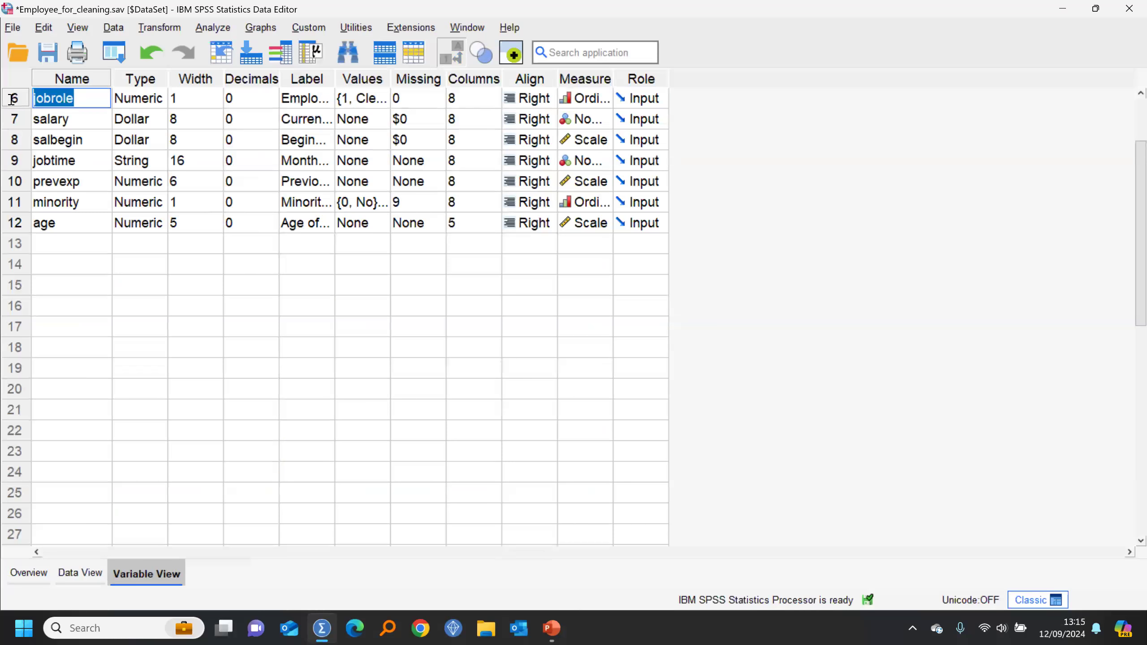
type("j")
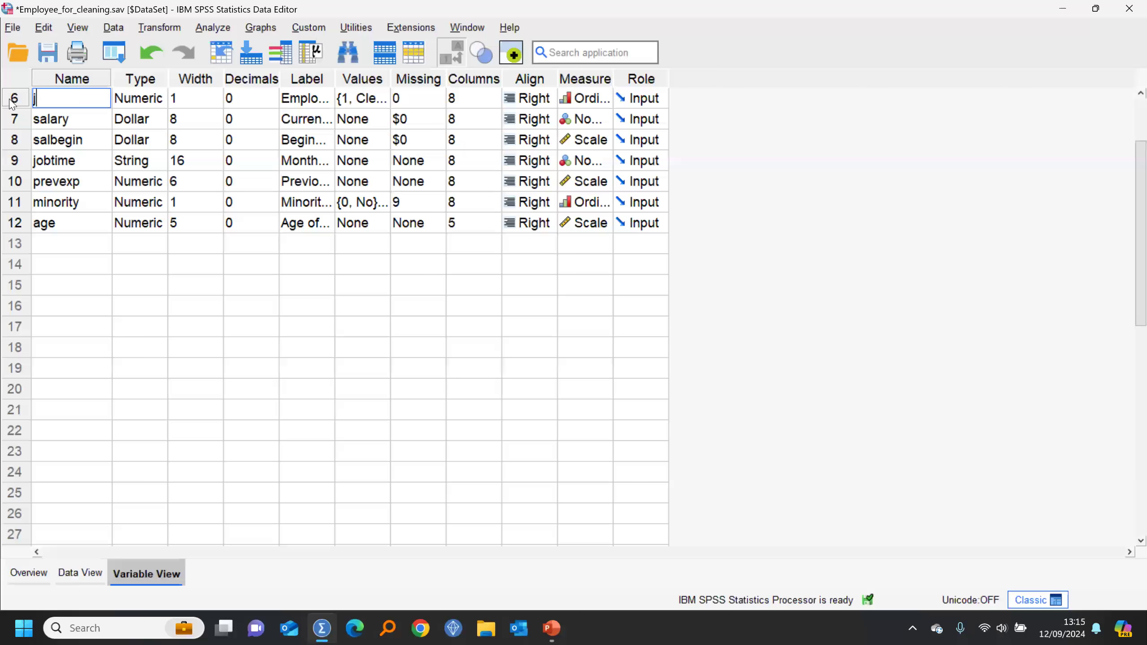
type("obcat")
left_click(81, 573)
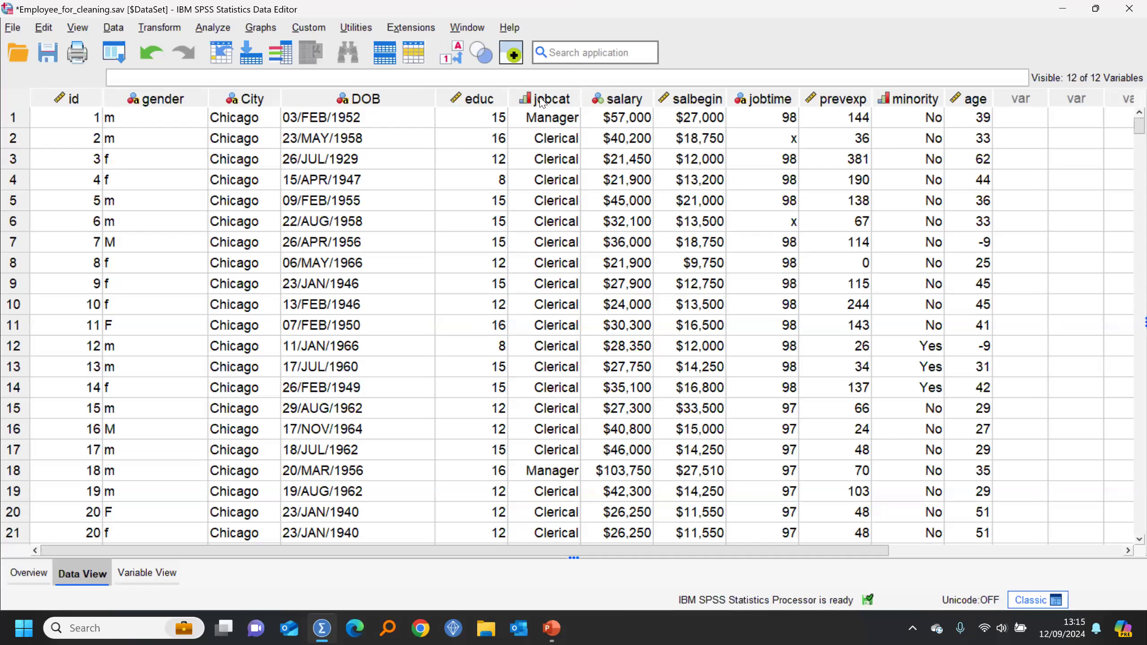
Go to jobcat's variable definition, widen the attribute columns to examine the variable labels, and return to the data.
mouse_move(541, 102)
double_click(542, 102)
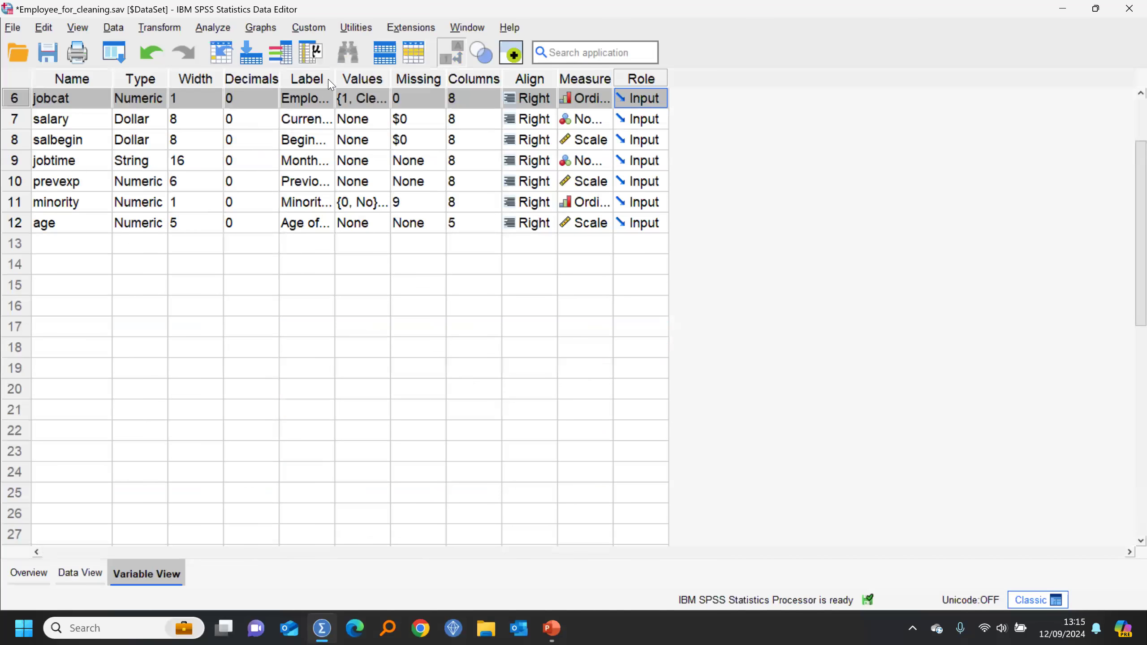
left_click_drag(334, 77, 525, 77)
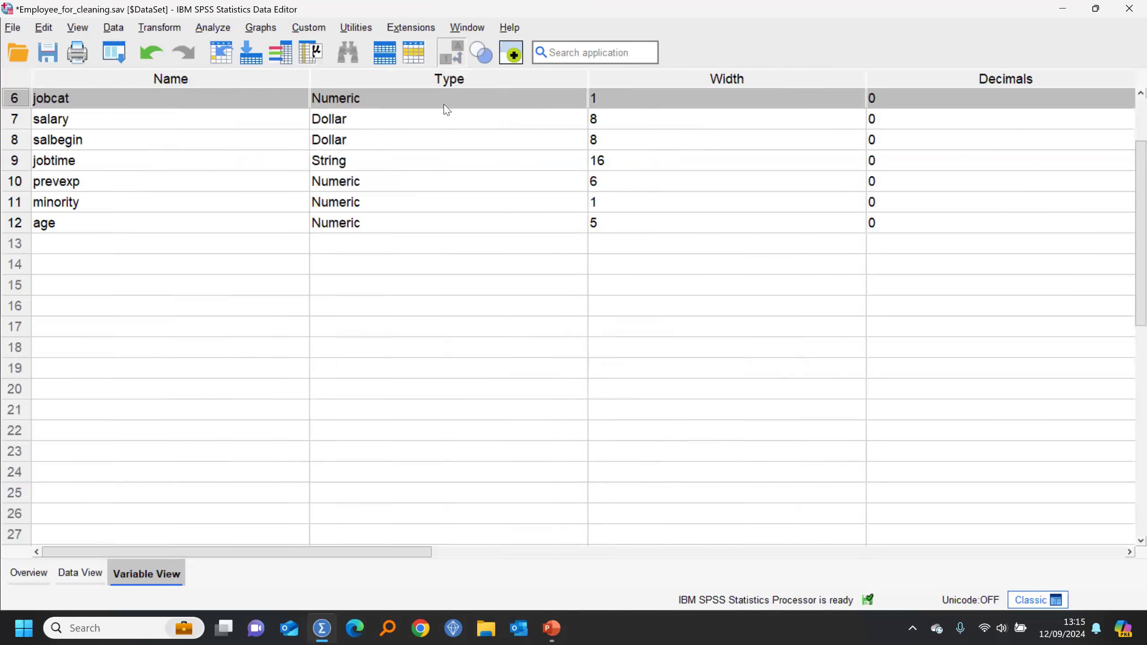
left_click_drag(380, 558, 640, 559)
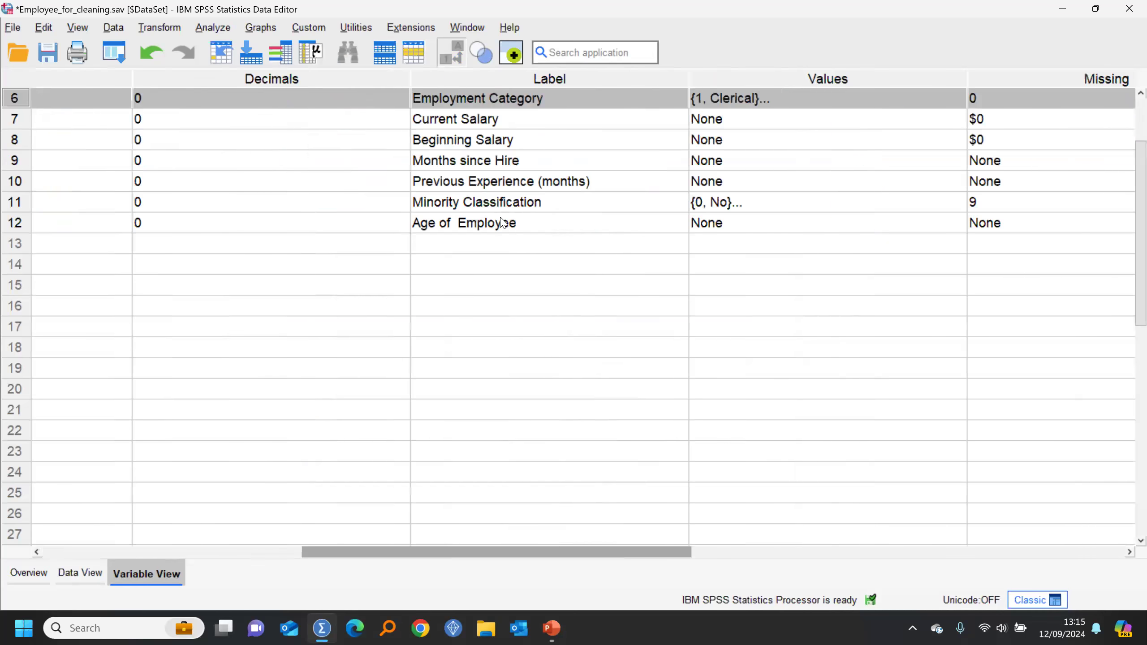
left_click_drag(453, 556, 167, 560)
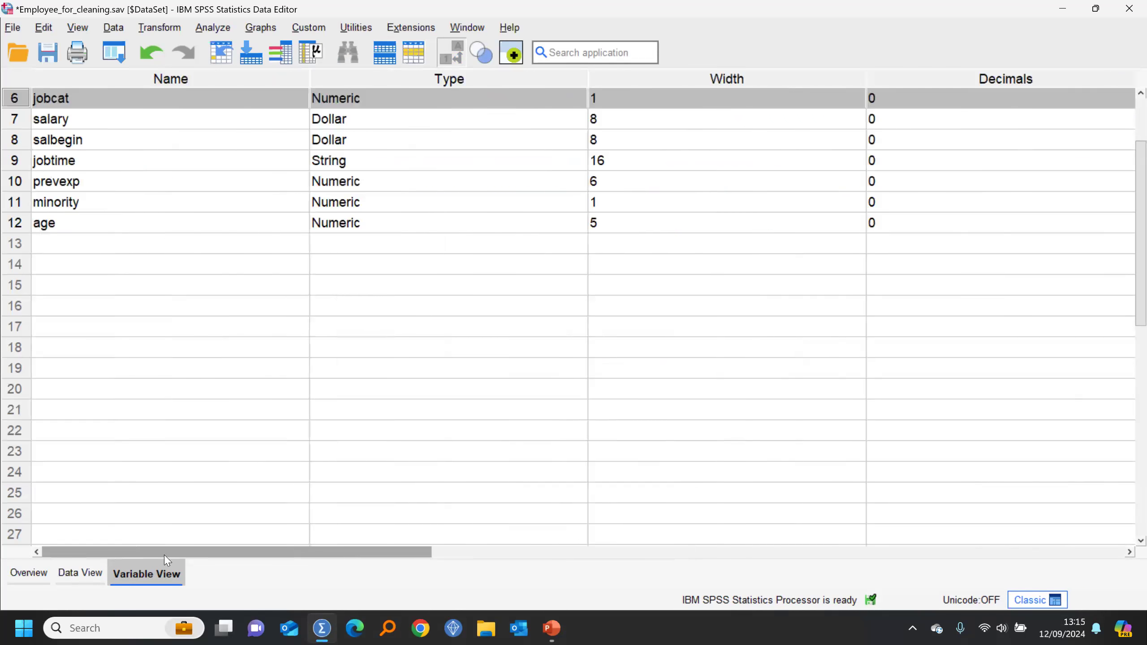
left_click(80, 573)
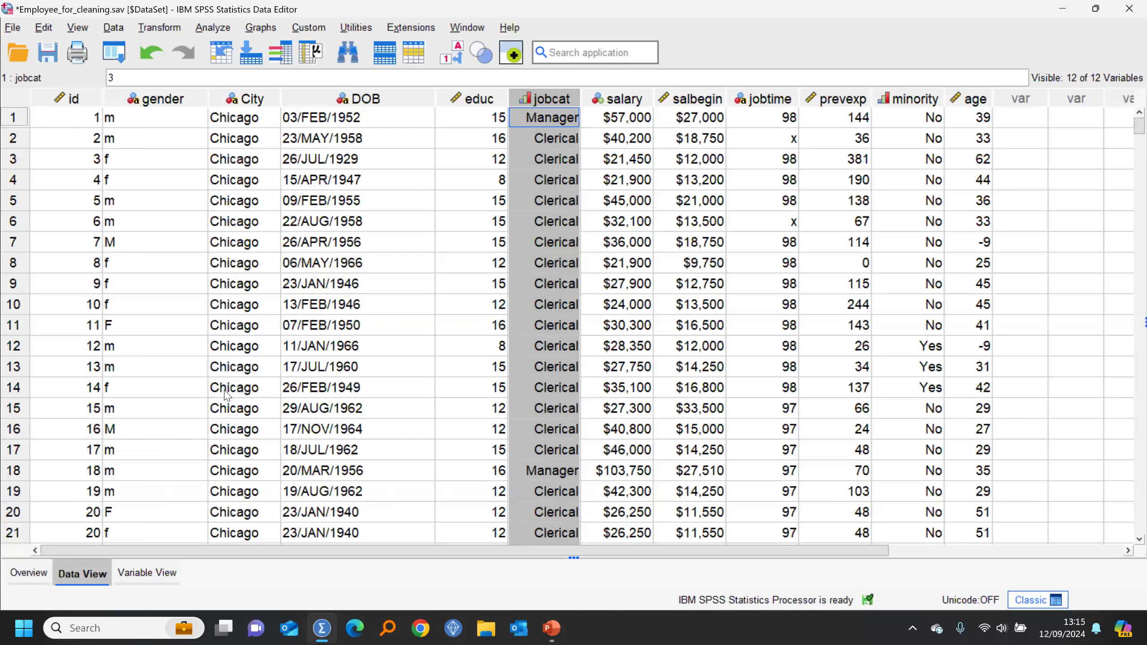
Narrow the DOB column and check the labels and measurement levels of the salary and salbegin variables.
left_click_drag(436, 98, 382, 103)
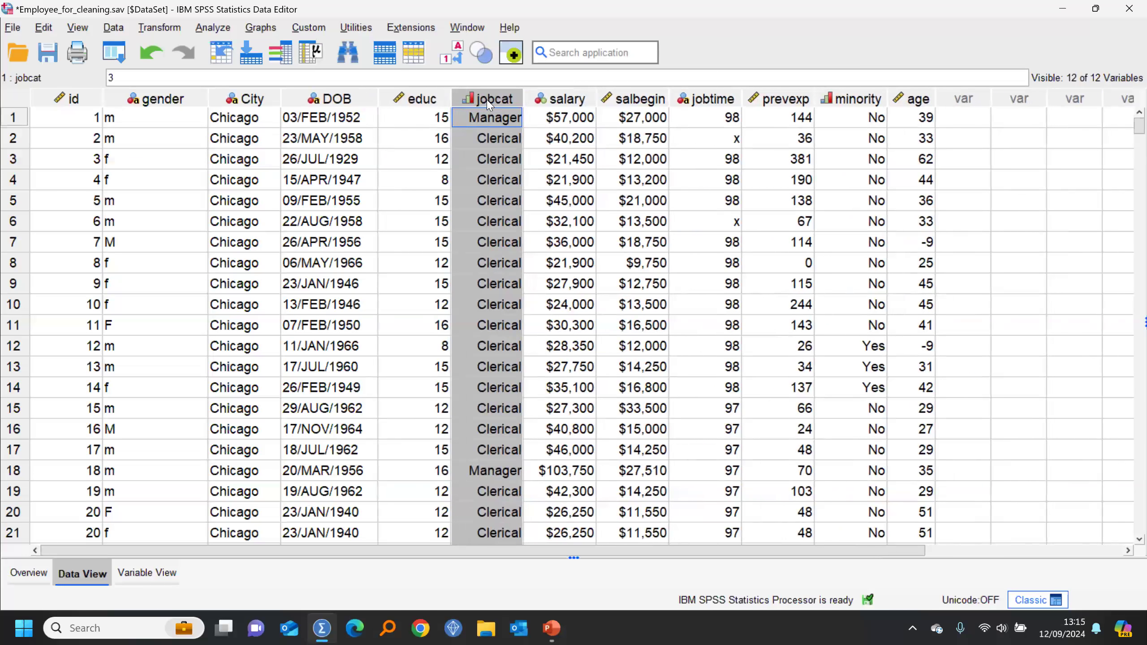
left_click(547, 100)
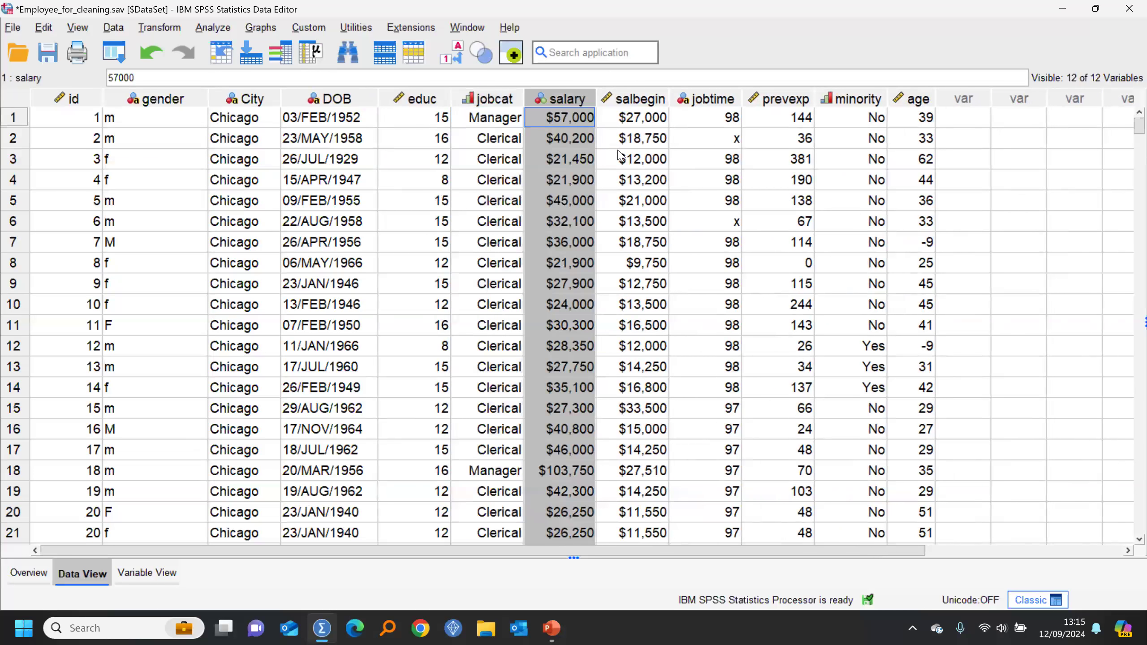
left_click(627, 99)
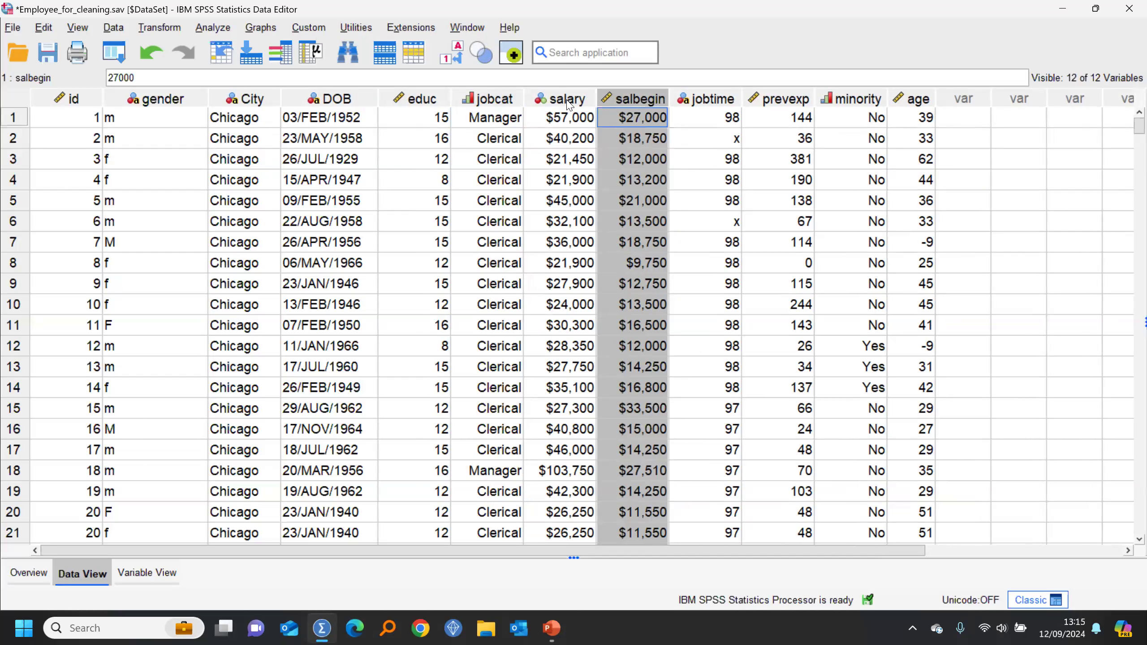
mouse_move(570, 105)
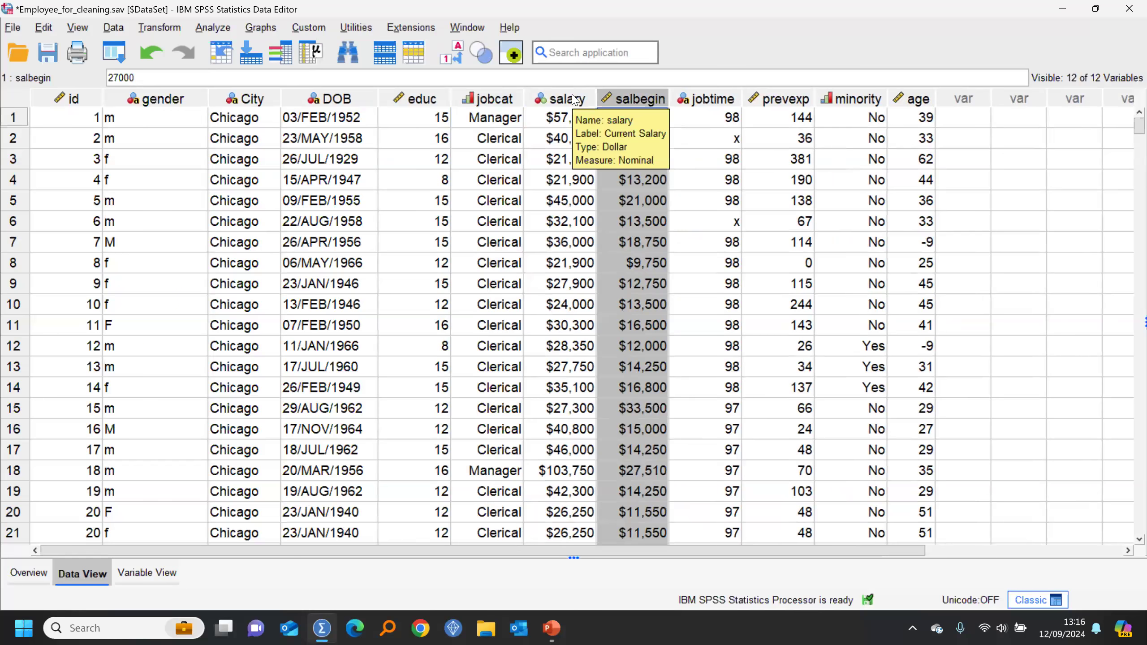
left_click(572, 181)
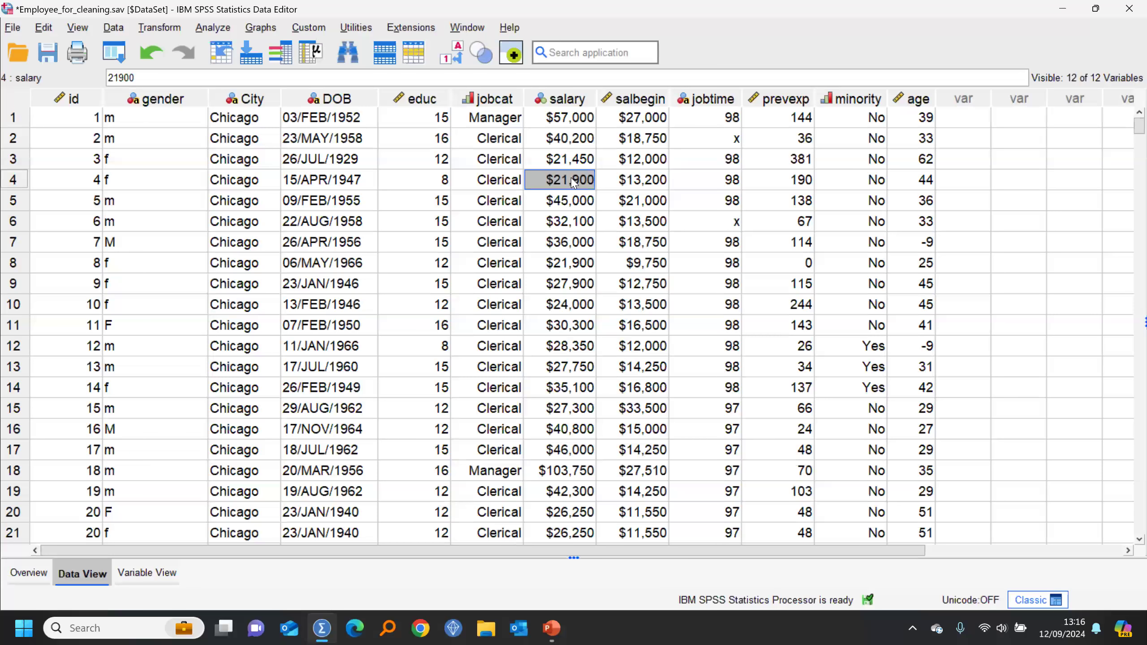
Run descriptive statistics on salary, review the frequency table in the output and return to the dataset.
right_click(569, 124)
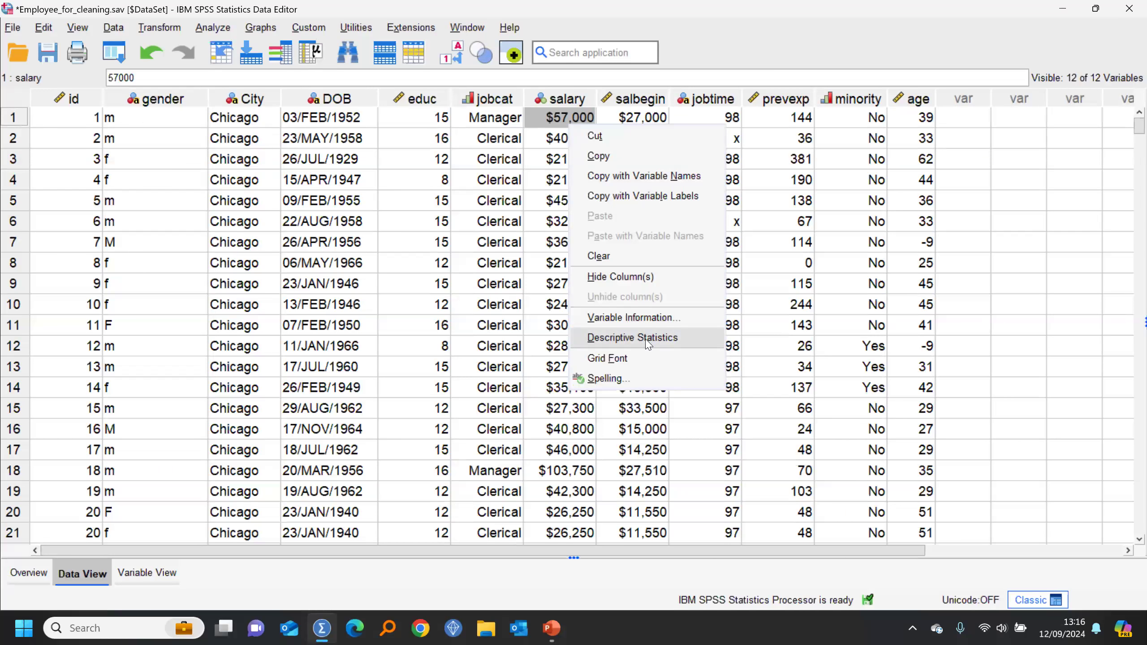
left_click(632, 337)
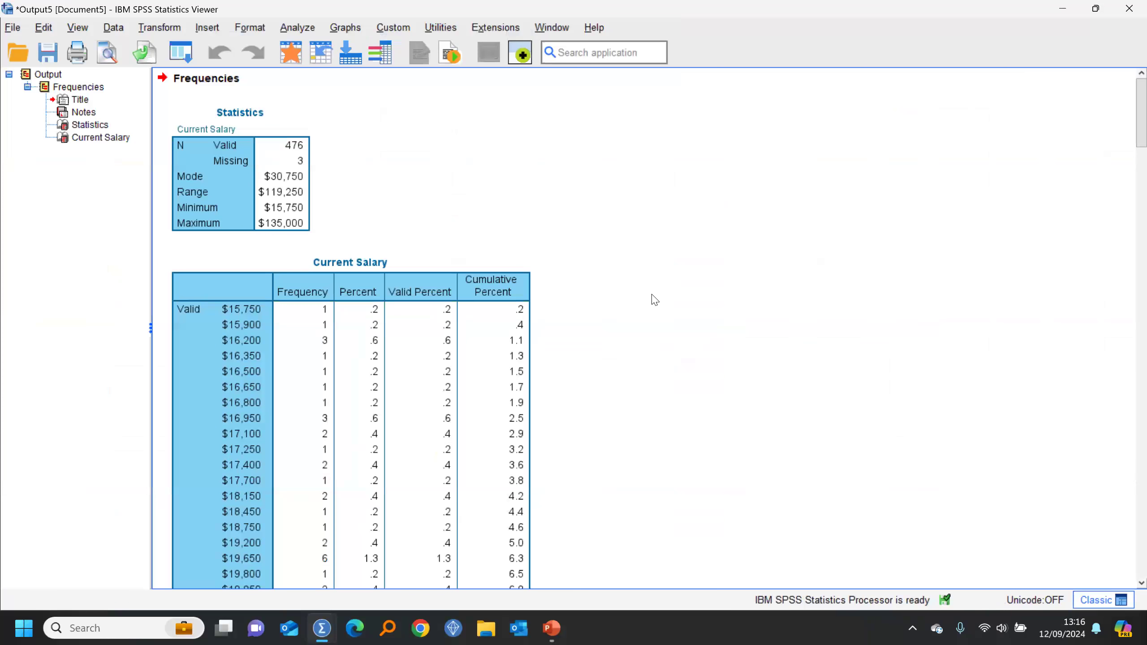
scroll(632, 280, "down", 5)
left_click(397, 264)
scroll(398, 266, "down", 5)
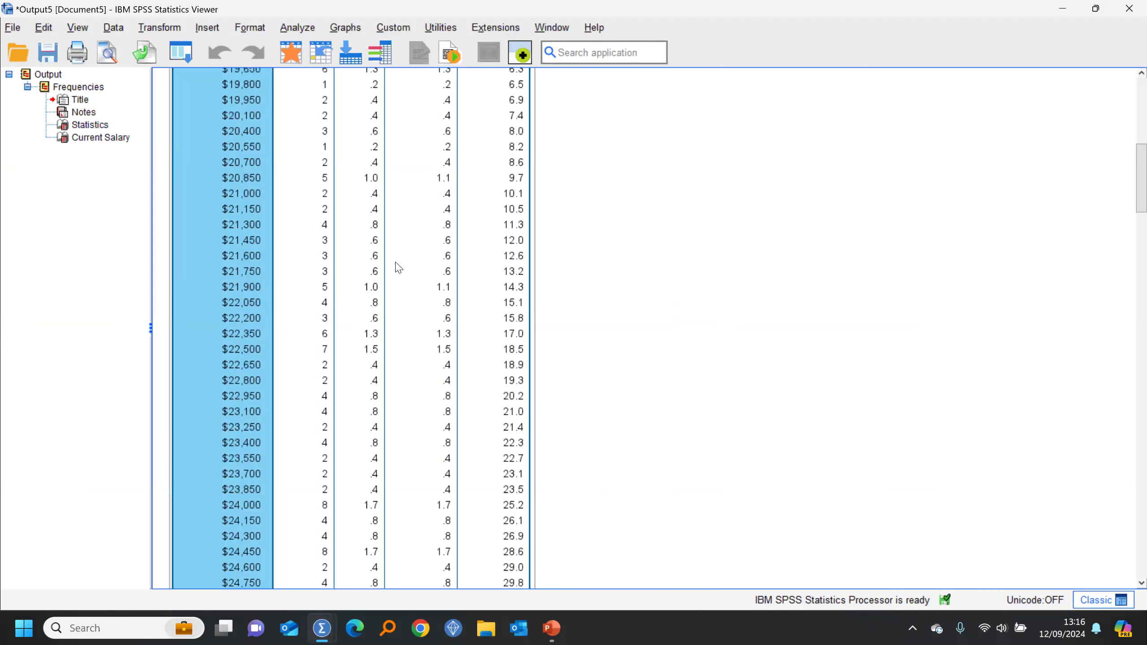
scroll(398, 267, "down", 20)
scroll(397, 267, "down", 8)
scroll(397, 267, "up", 20)
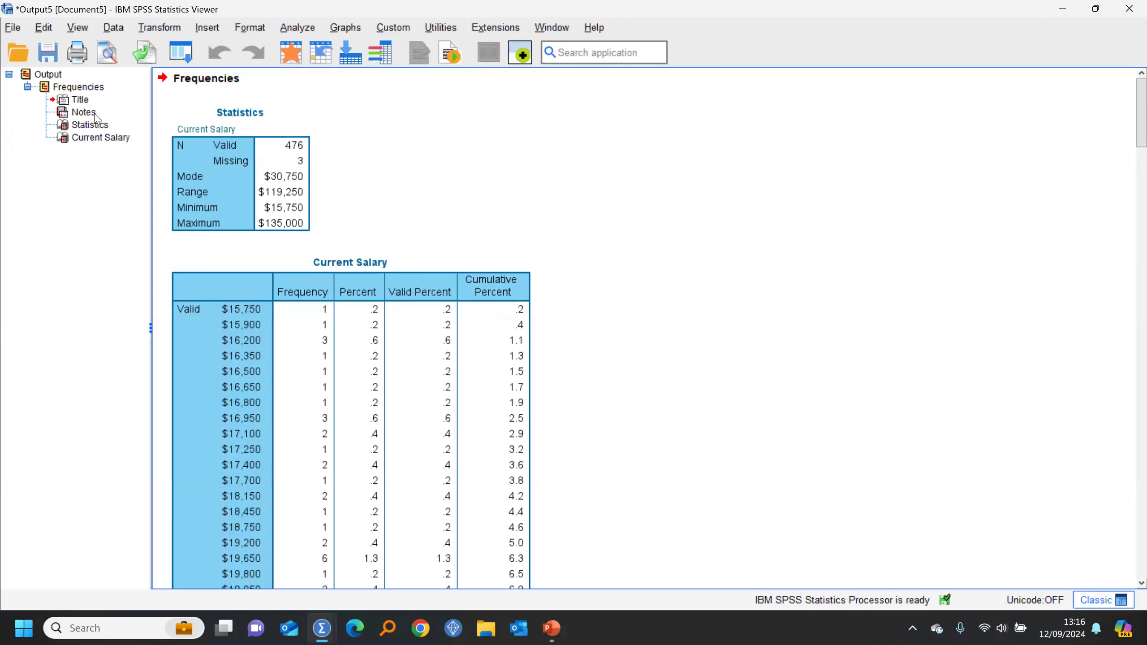
left_click(291, 58)
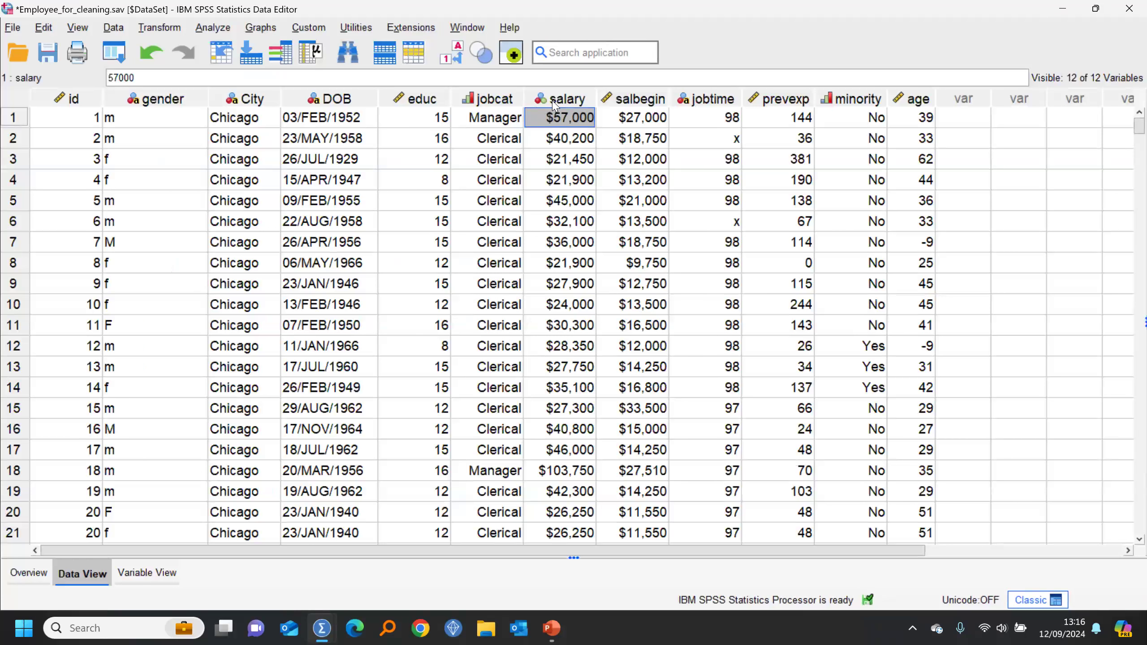
Set the measurement level of the salary variable to Scale in its variable definition.
mouse_move(553, 105)
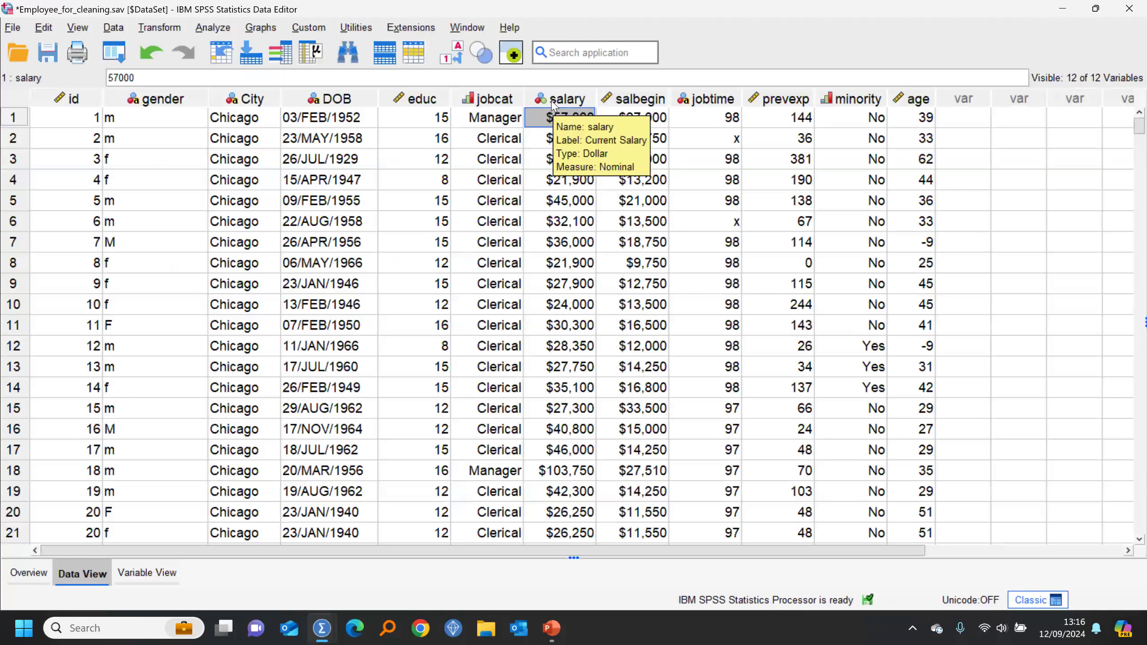
double_click(554, 105)
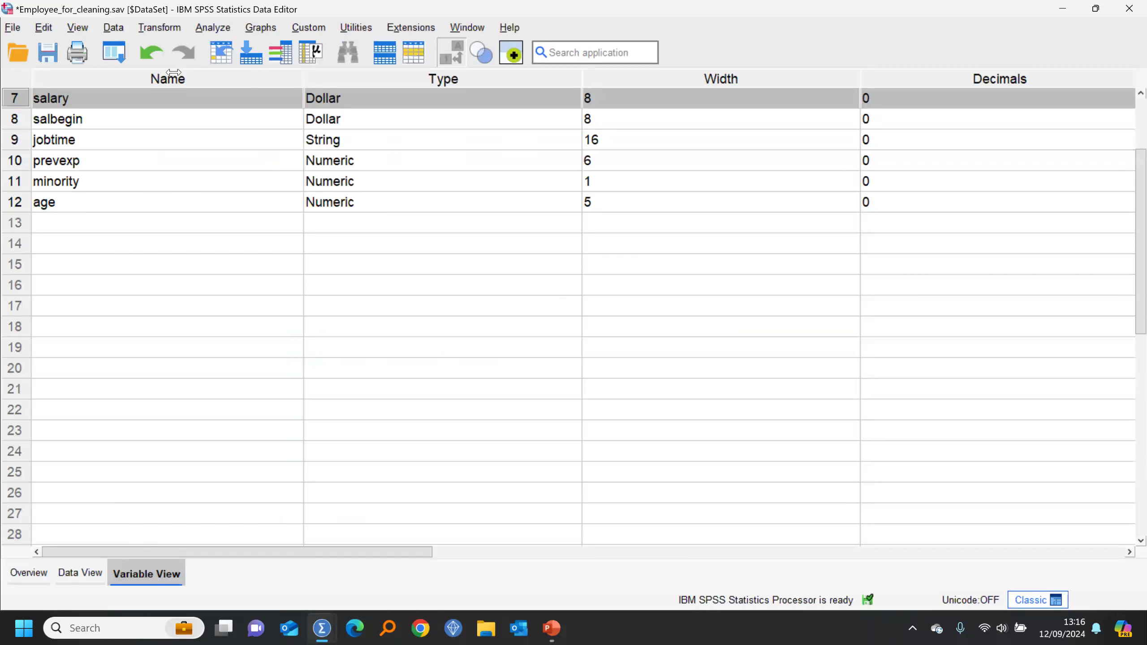
left_click_drag(466, 551, 788, 574)
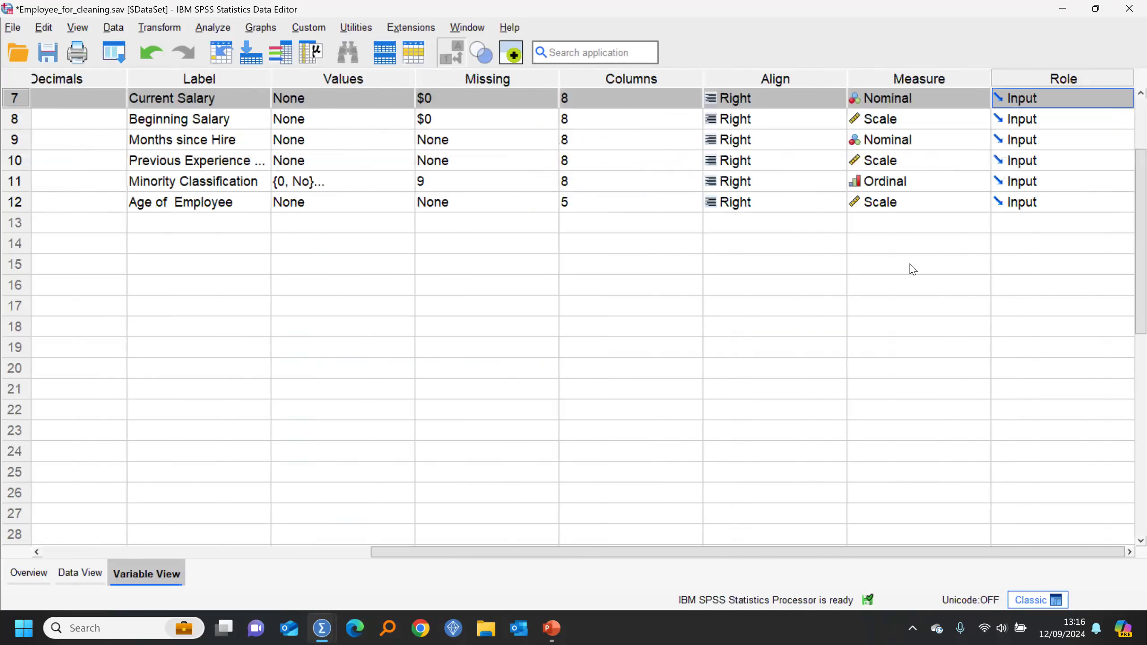
left_click(904, 103)
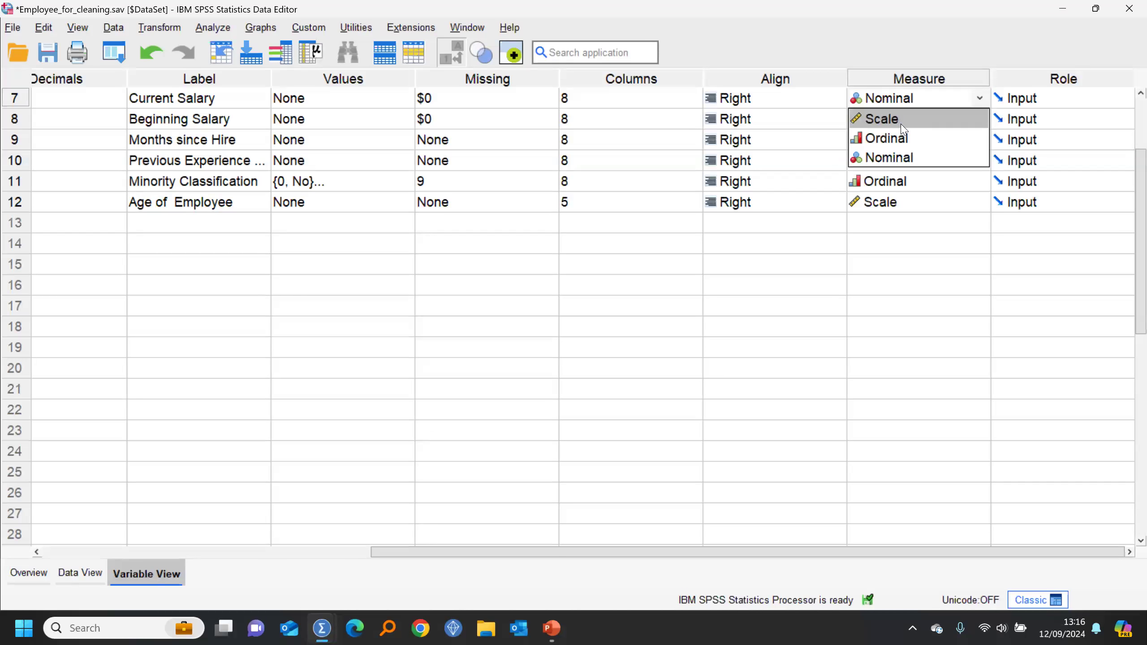
left_click(899, 122)
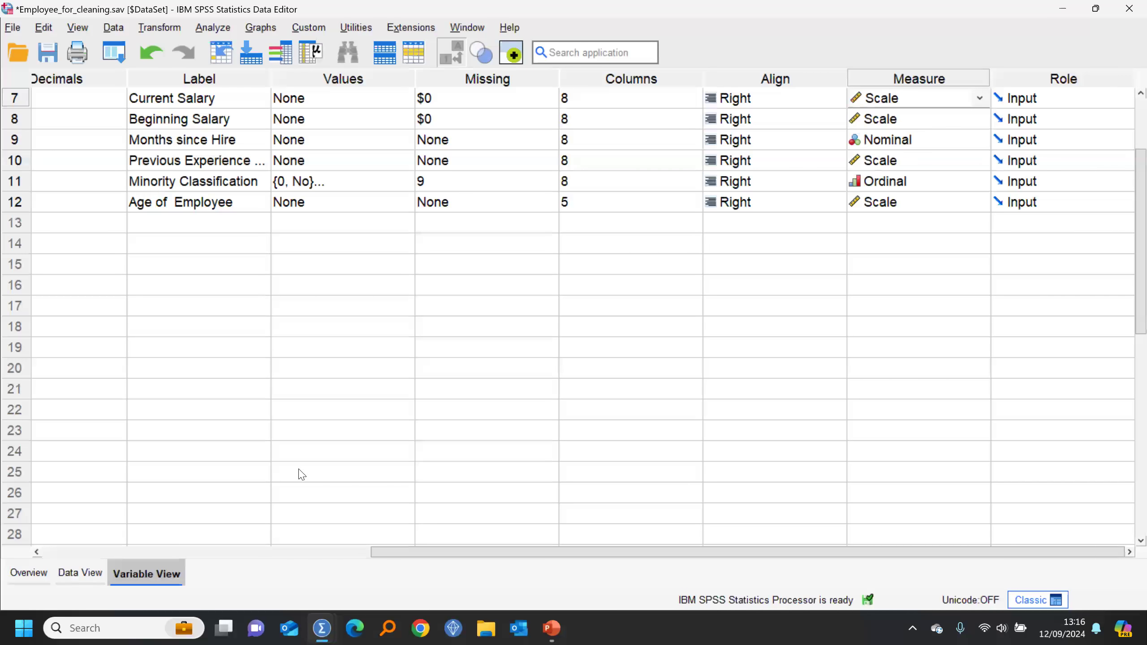
Rerun descriptive statistics on salary from the data, review the statistics table and return to the dataset.
left_click(81, 573)
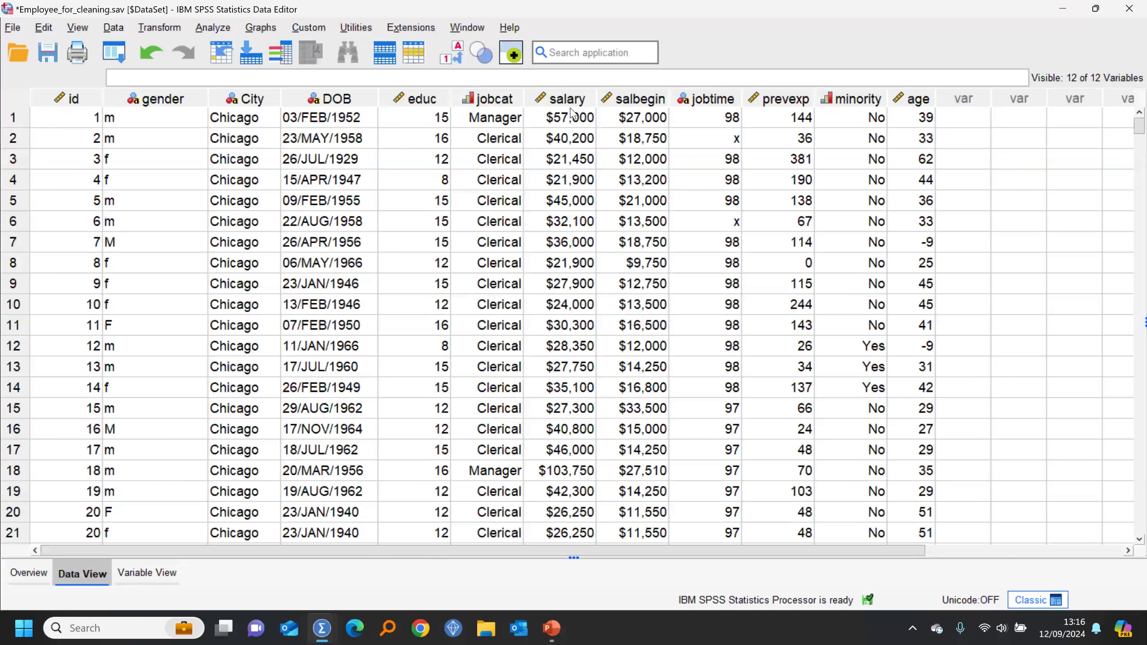
right_click(577, 113)
left_click(636, 331)
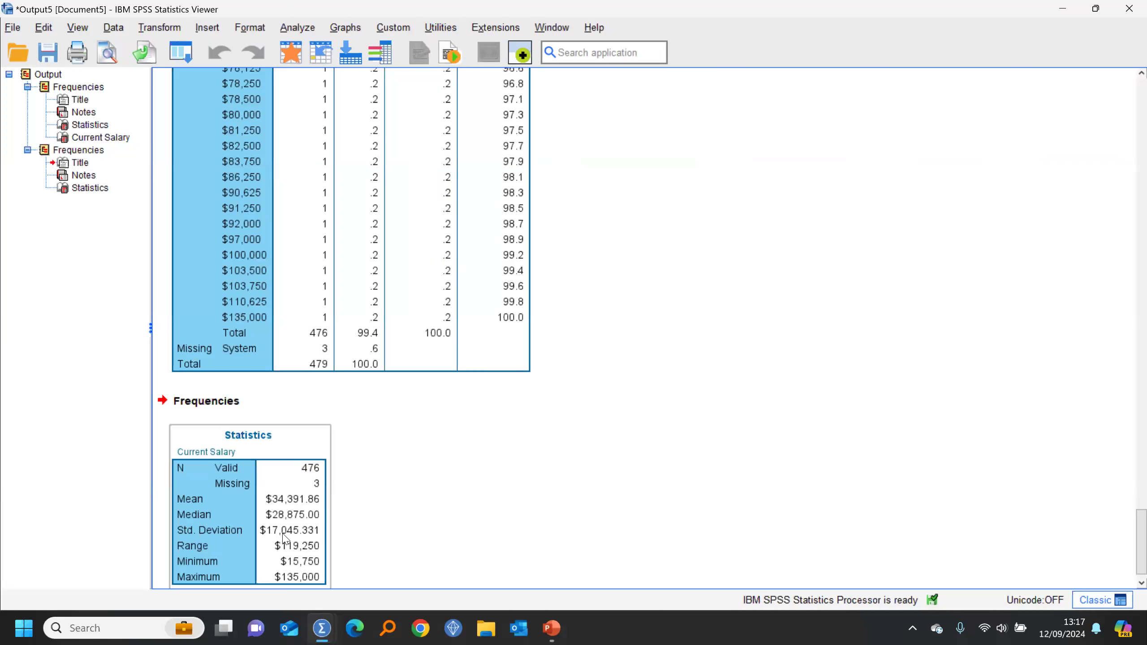
left_click(299, 53)
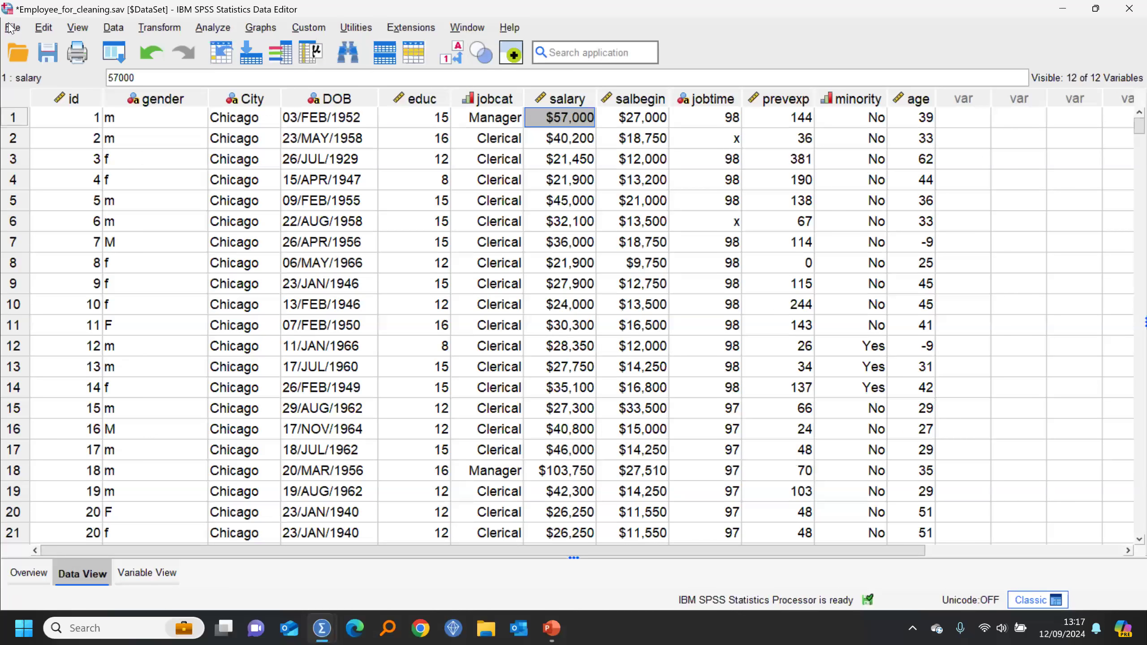
Create a new syntax file and enter "Variab" on the first line to bring up the matching command suggestions.
left_click(10, 28)
mouse_move(45, 50)
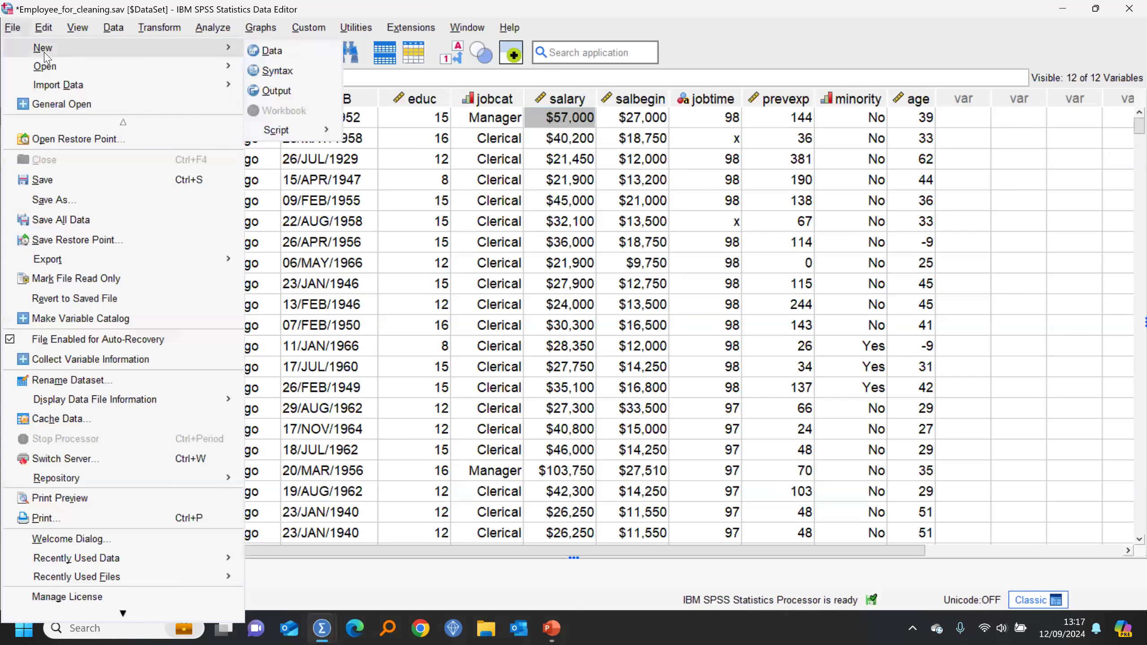
left_click(277, 71)
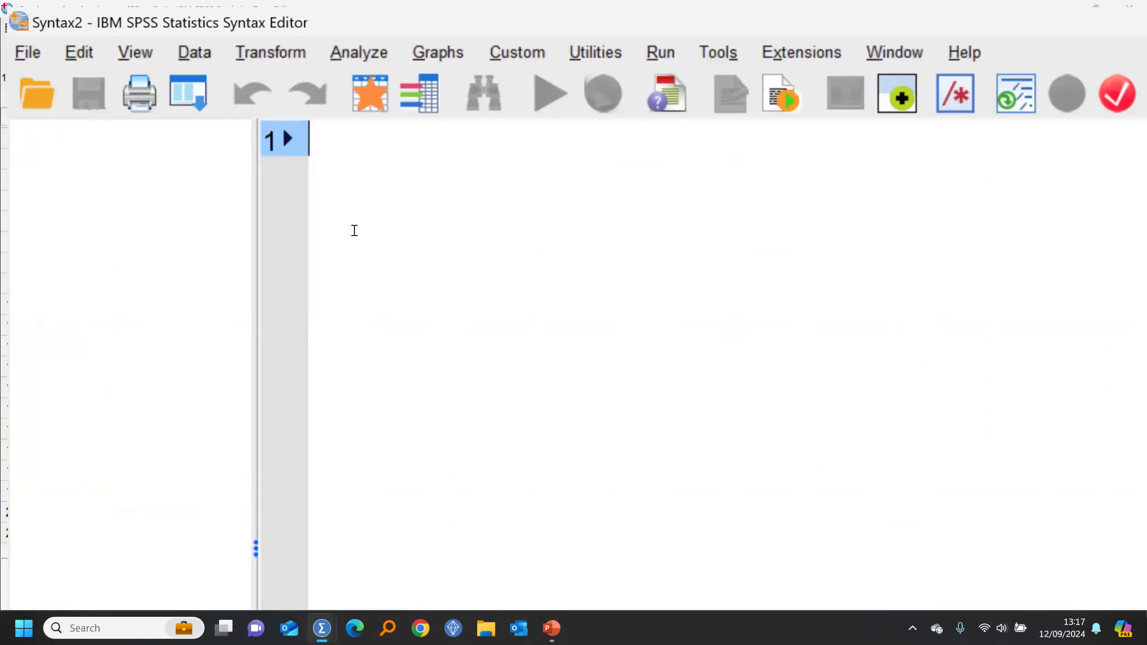
type("Var")
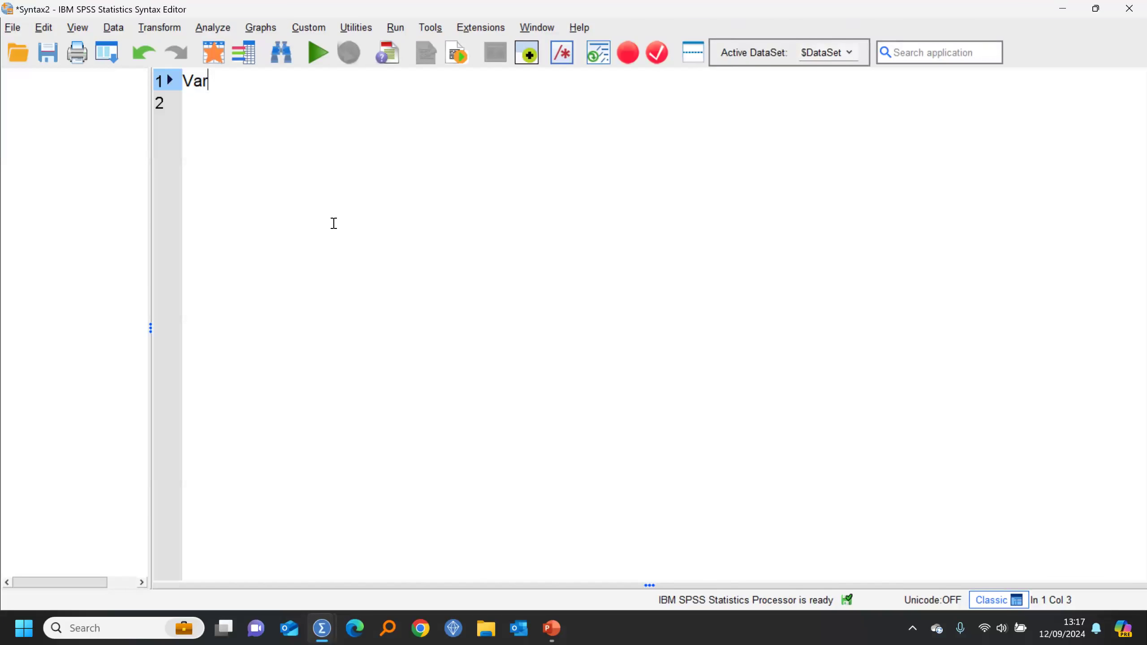
type("iab")
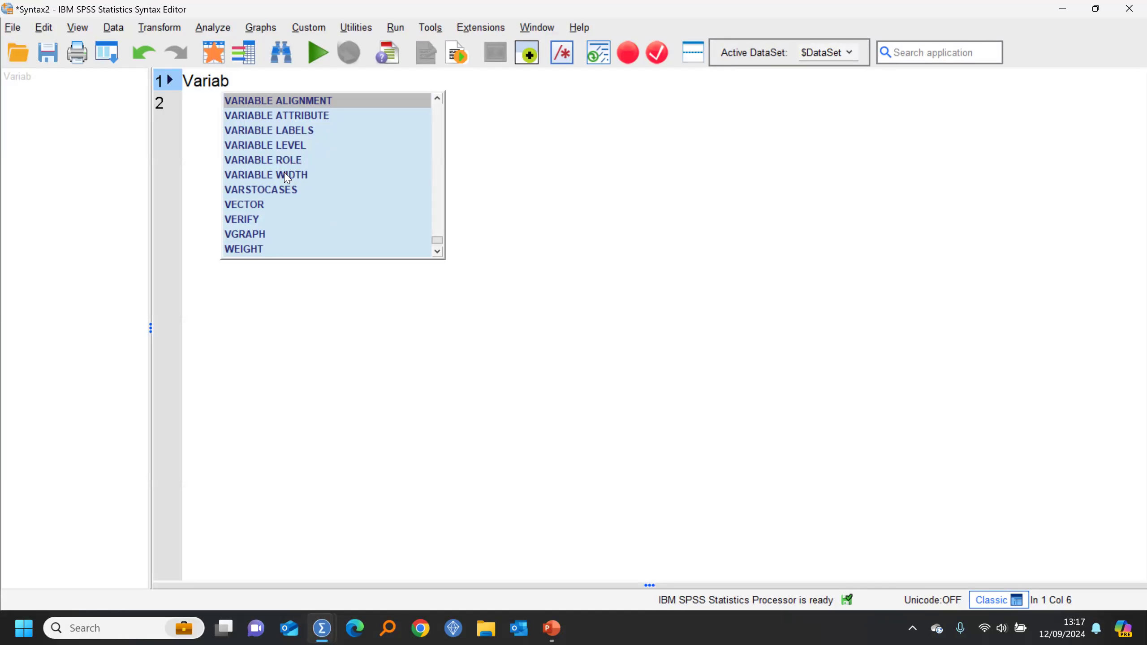
Examine the variables in the Employee_for_cleaning.sav data and return to the Syntax2 file.
left_click(629, 187)
left_click(217, 50)
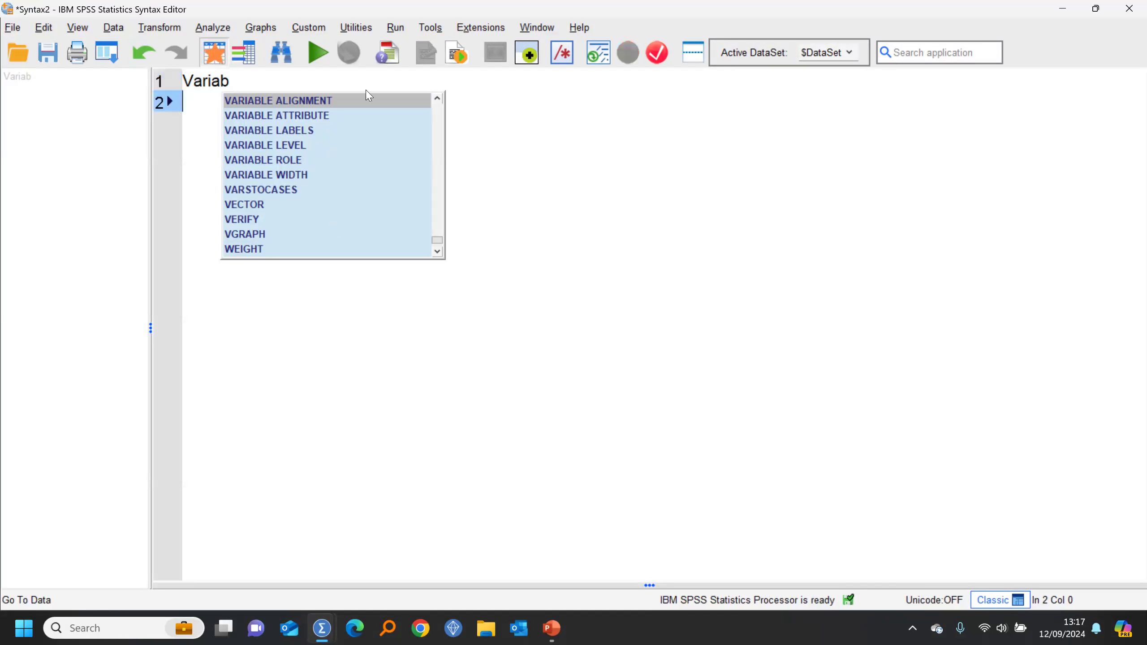
mouse_move(377, 95)
left_mouse_down()
mouse_move(296, 94)
mouse_move(377, 100)
left_mouse_up()
left_click_drag(293, 98, 354, 99)
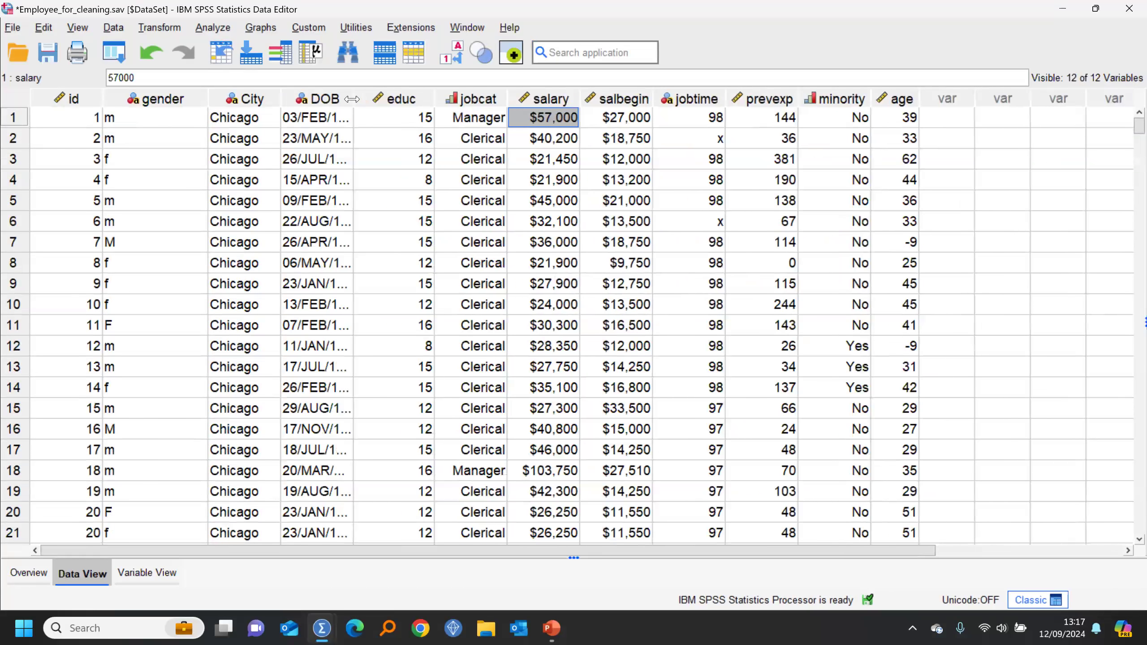
left_click(464, 28)
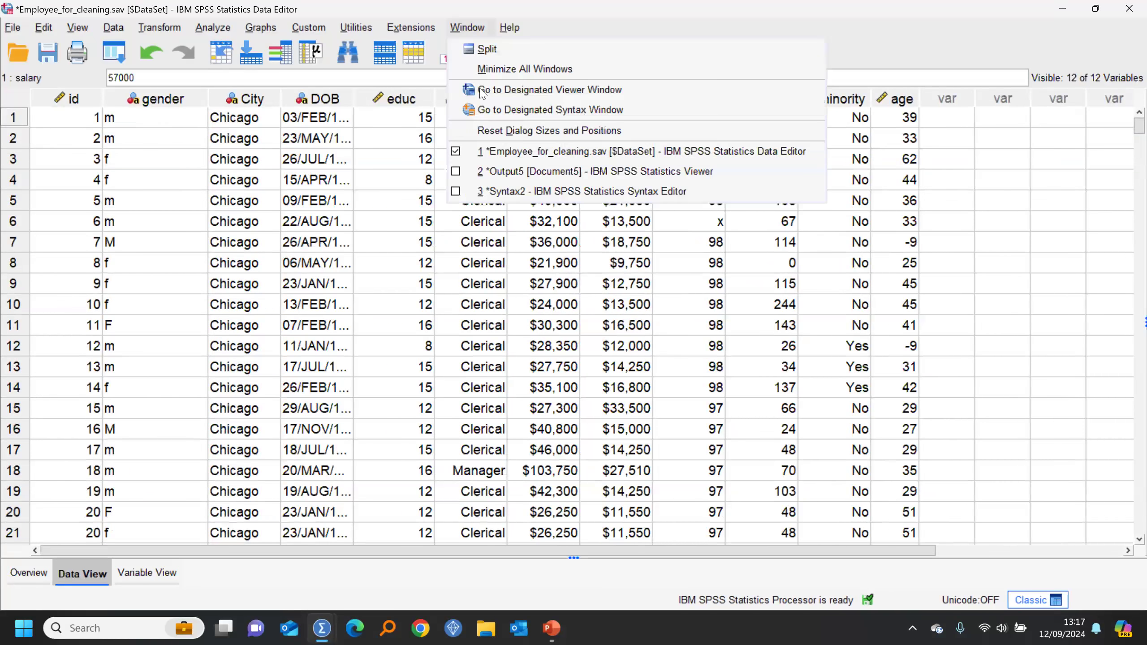
left_click(513, 190)
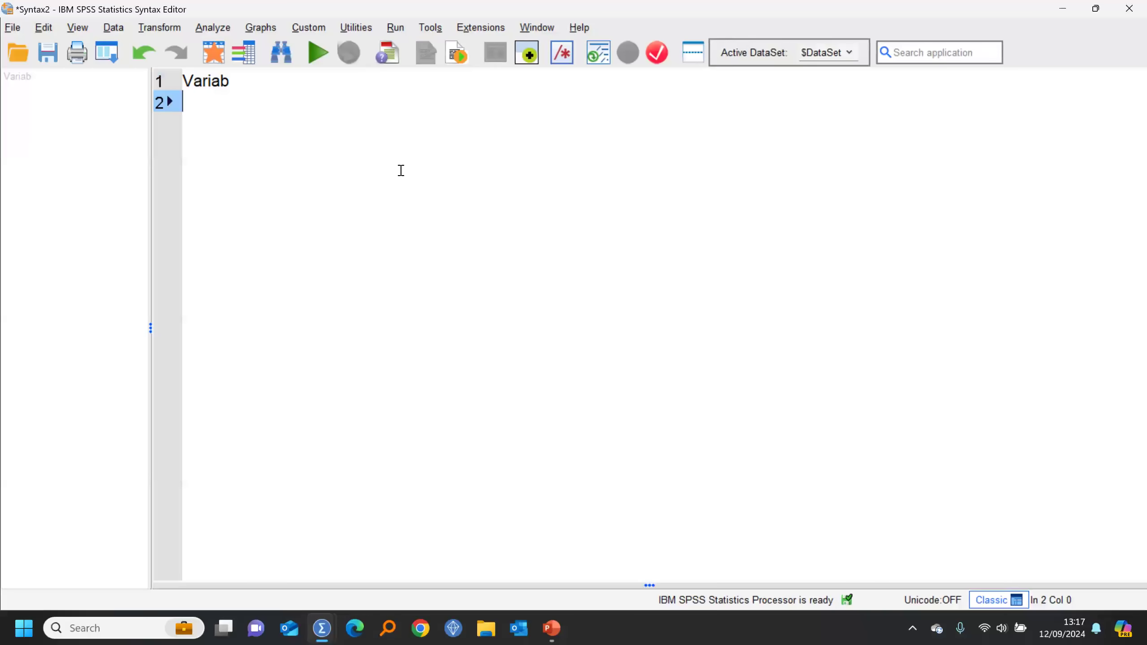
Complete the command name on line 1 of the syntax file as "Variable Level".
left_click(293, 87)
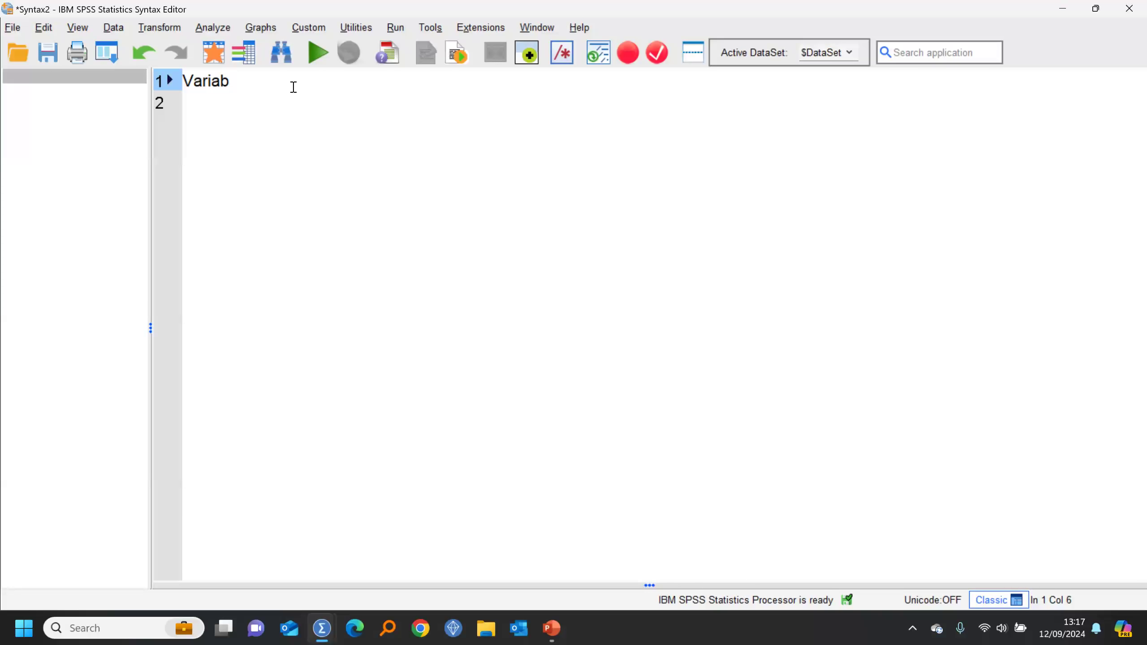
type("le L")
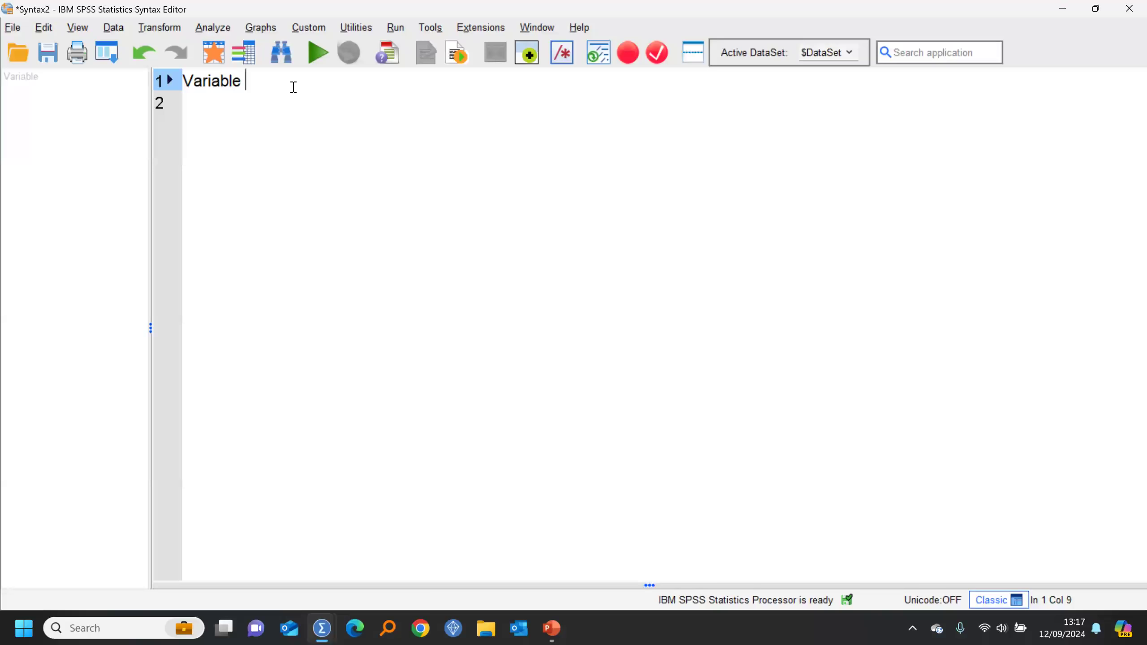
type("VE")
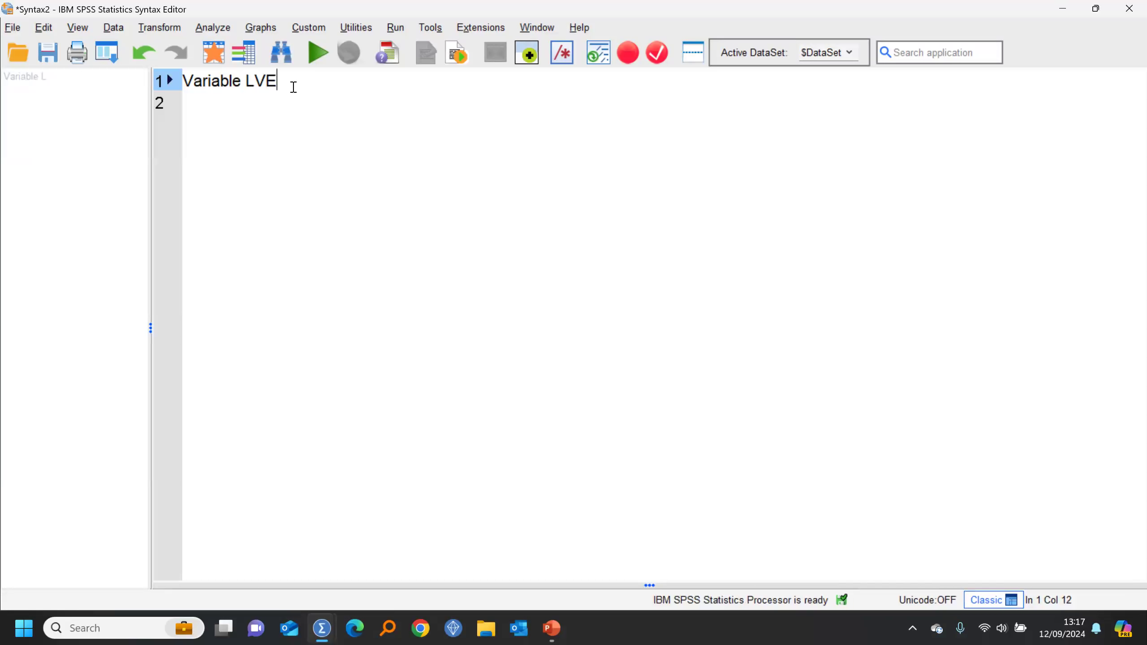
key("BackSpace")
key("BackSpace")
type("el")
key("BackSpace")
key("BackSpace")
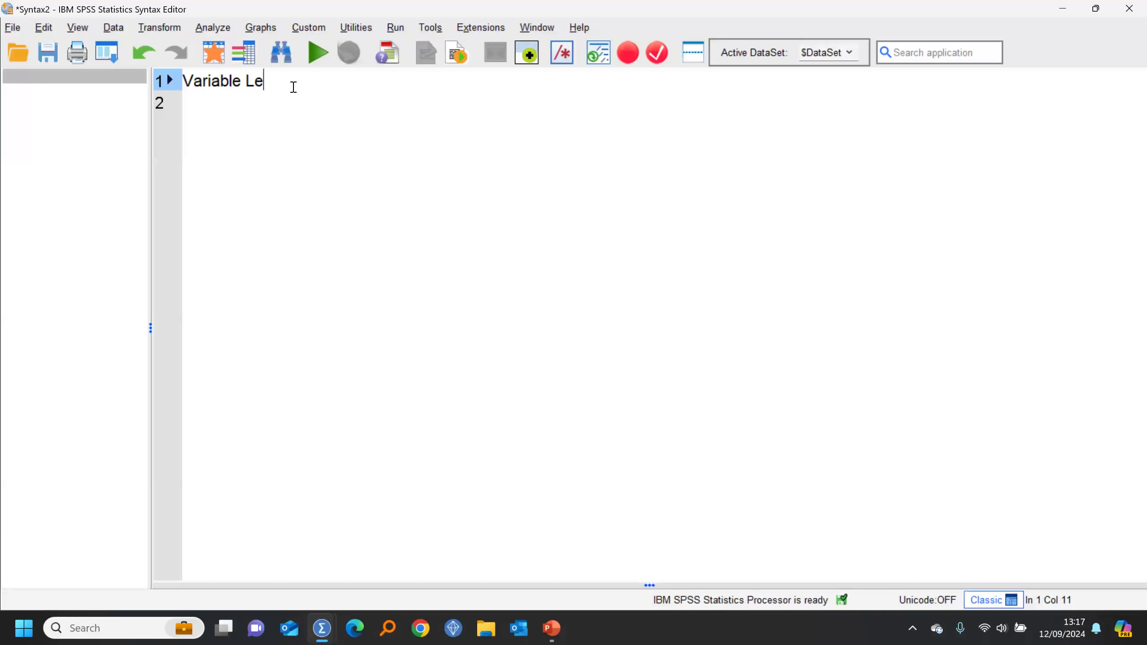
type("vel ")
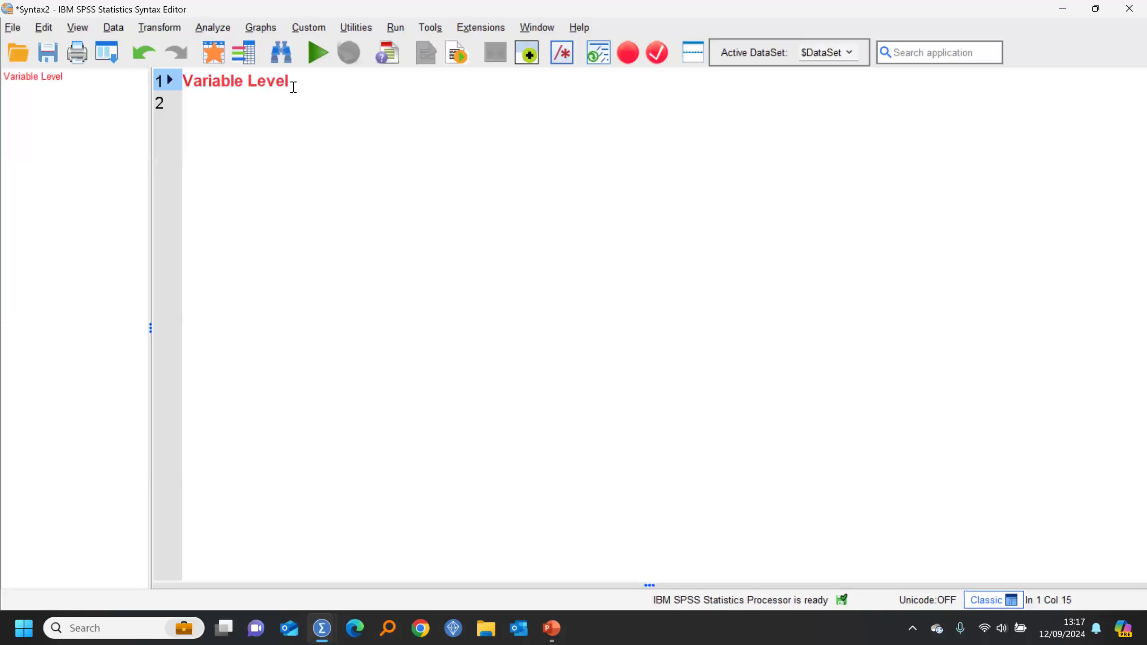
Complete the Variable Level command with the salary variable and the ORDINAL level, ending it with a period: "salary (ORDINAL).".
type("salry")
key("BackSpace")
key("BackSpace")
type("a")
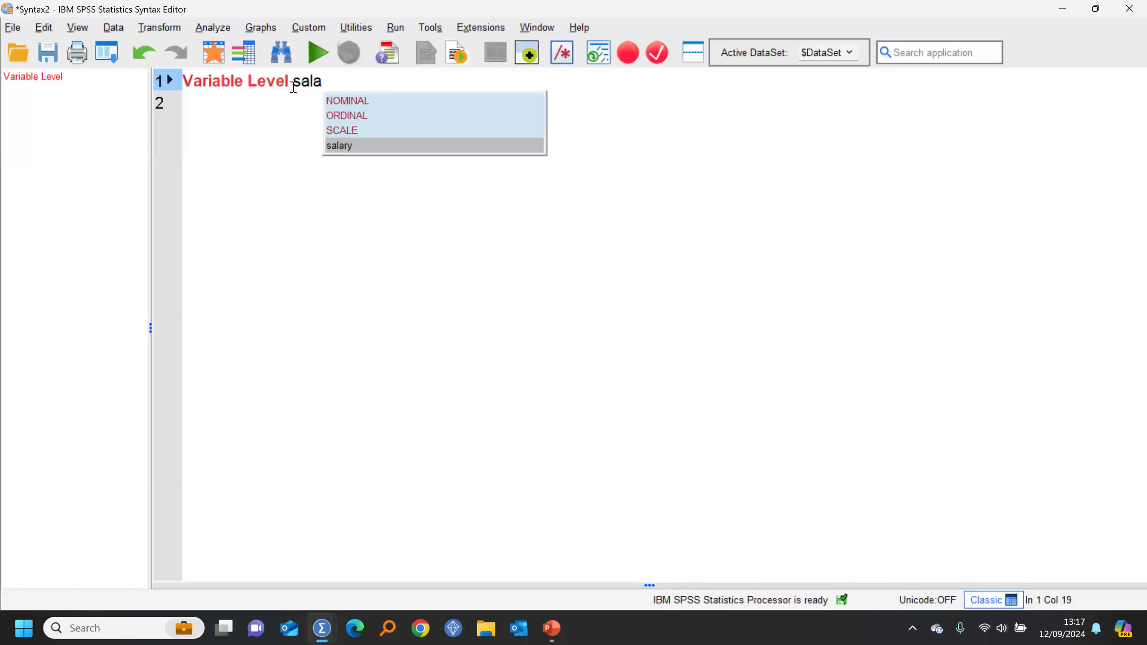
key("Return")
type("(")
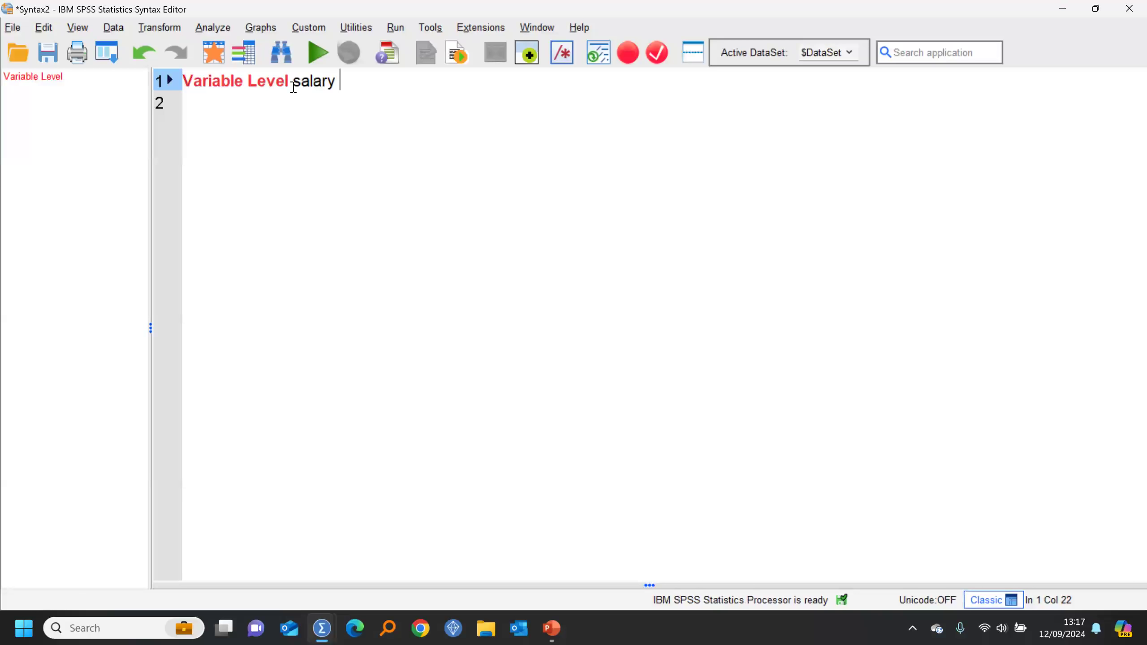
type("ORD")
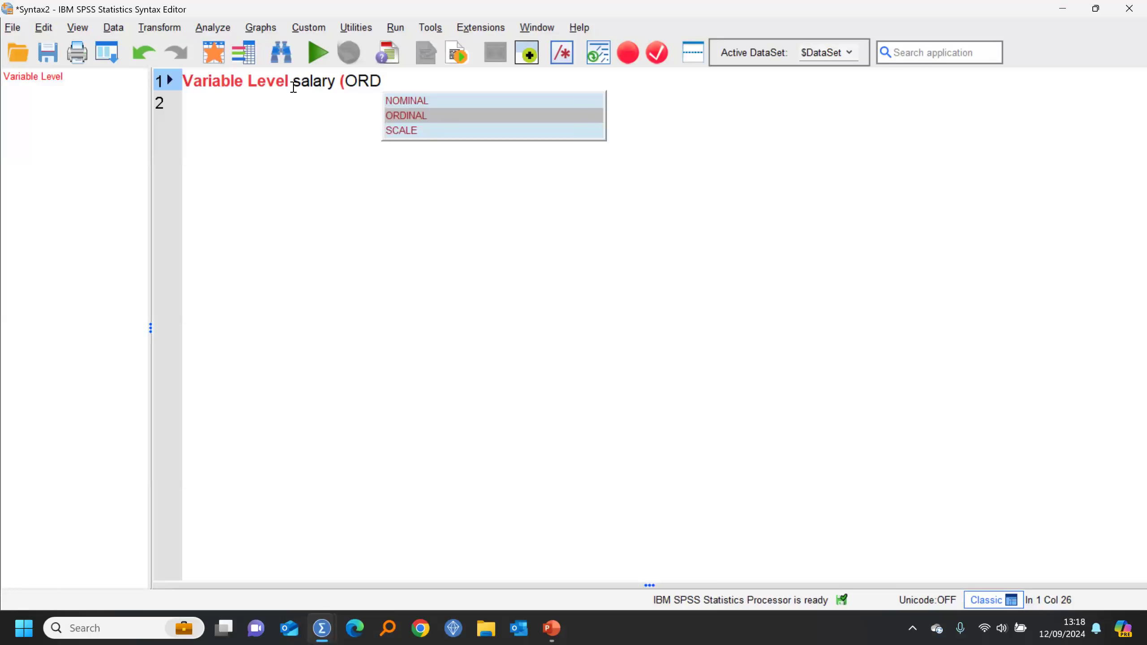
key("Return")
type(")")
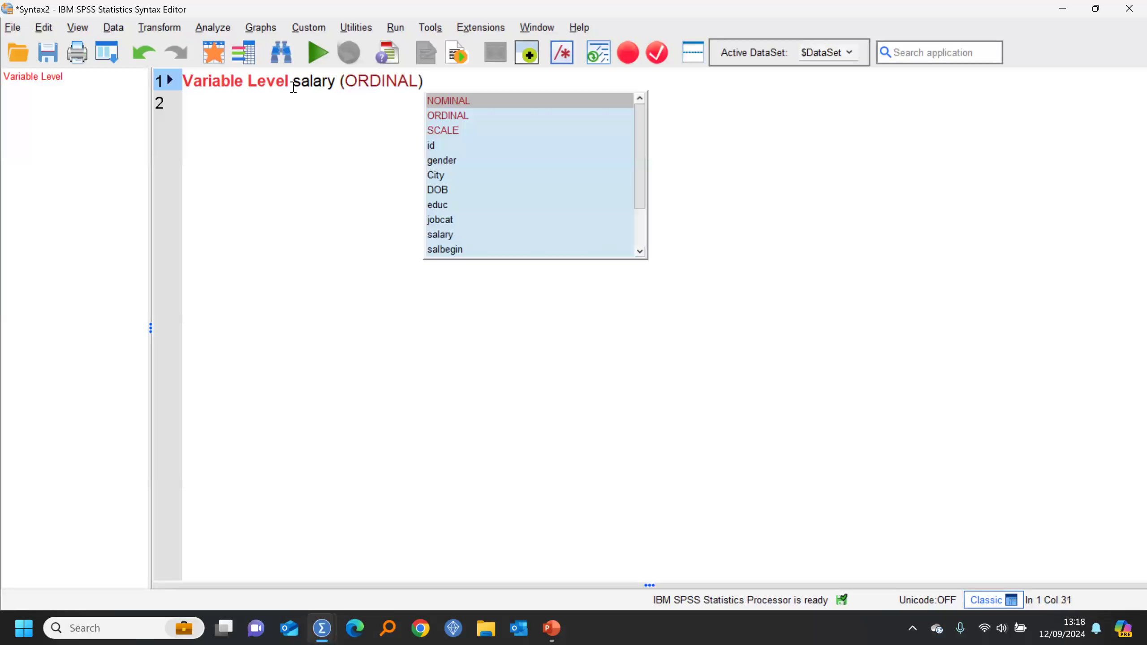
type(".")
Run the Variable Level command line and check the measurement level of salary in the dataset.
left_click_drag(456, 90, 181, 79)
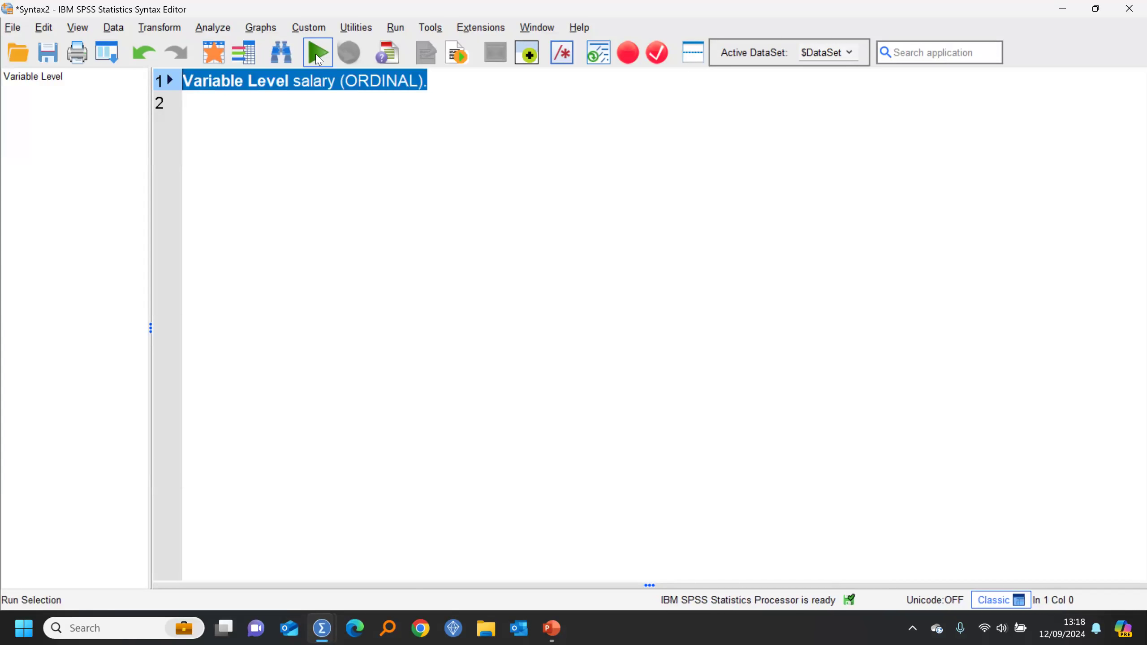
left_click(318, 53)
left_click(294, 52)
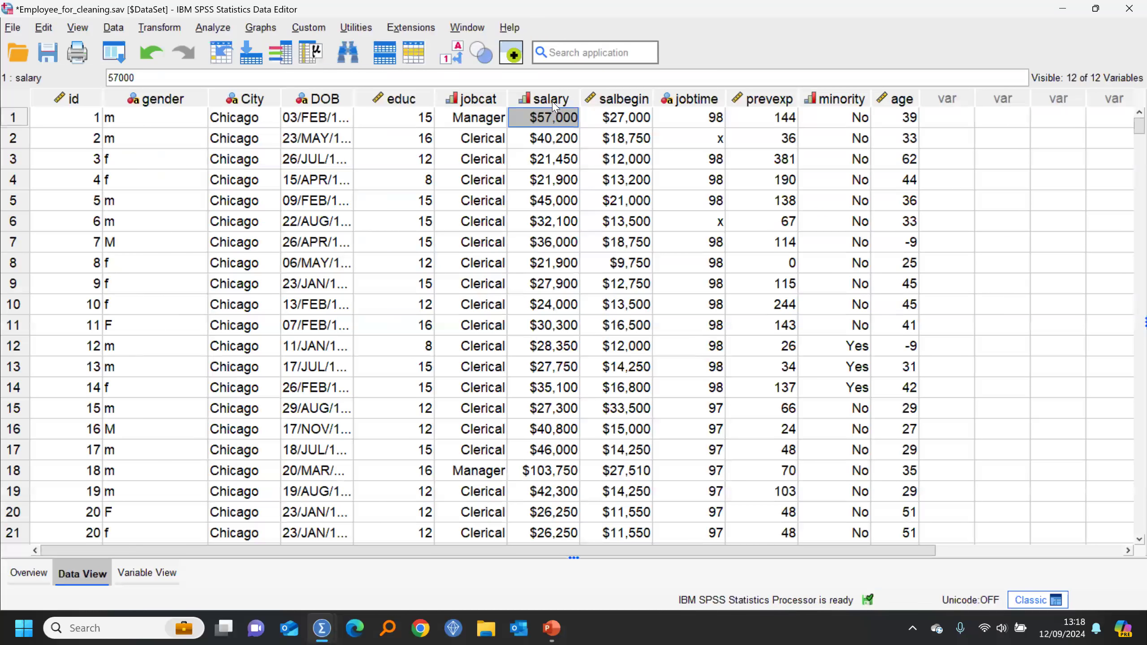
mouse_move(554, 106)
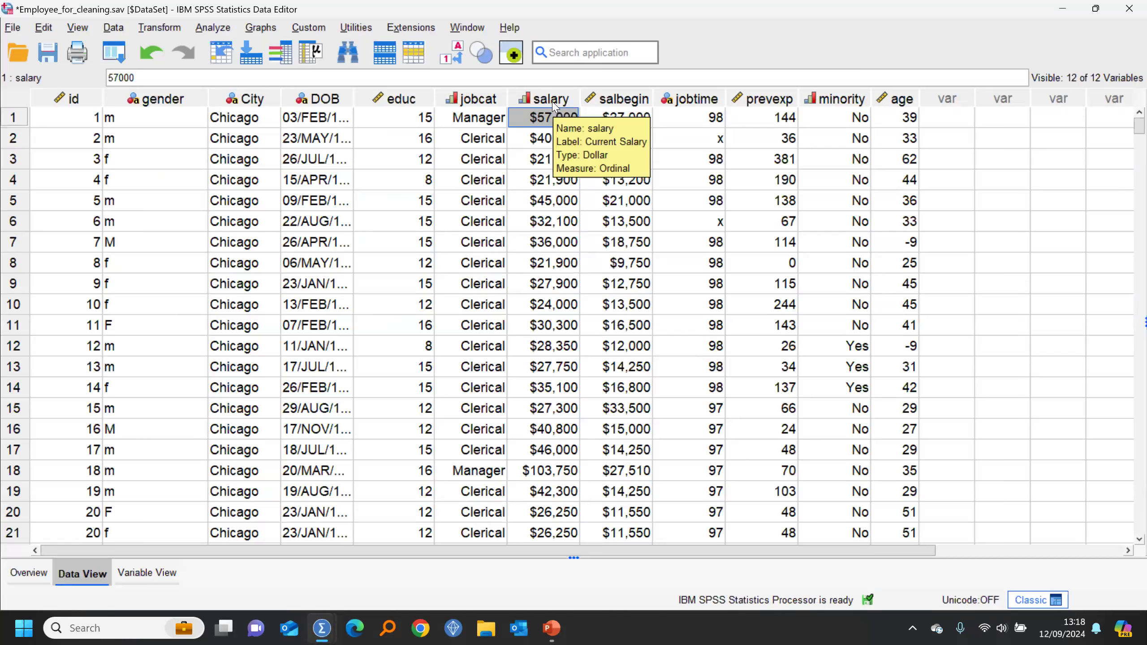
Set the measurement level of the salary variable to Scale in its variable definition and return to the data.
double_click(555, 107)
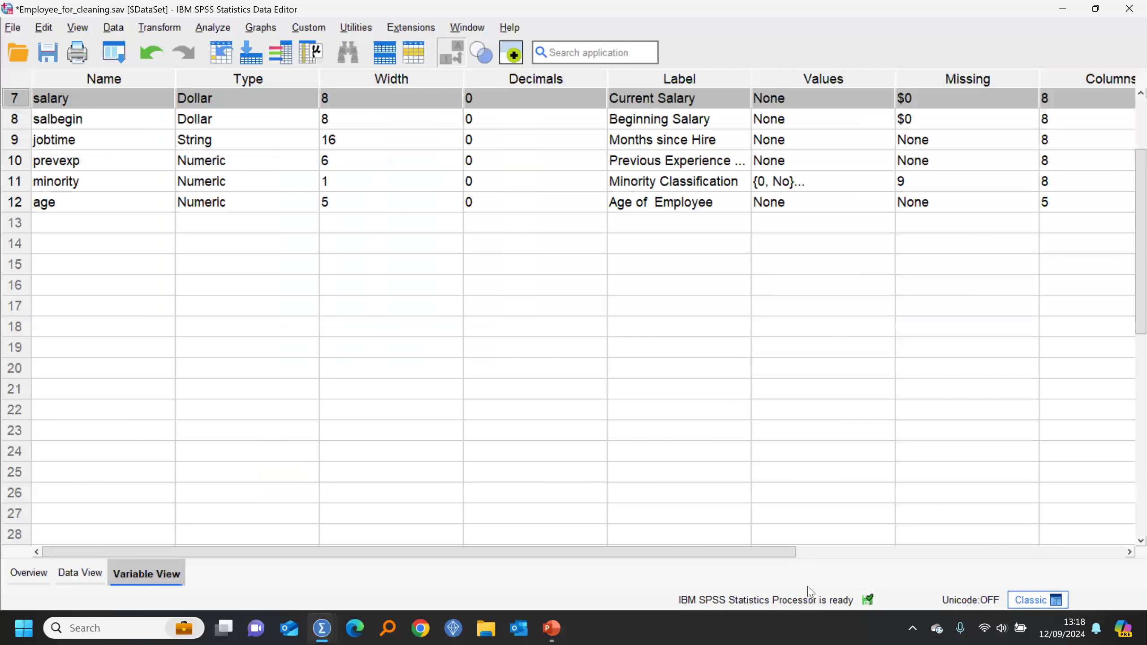
left_click_drag(788, 551, 1021, 255)
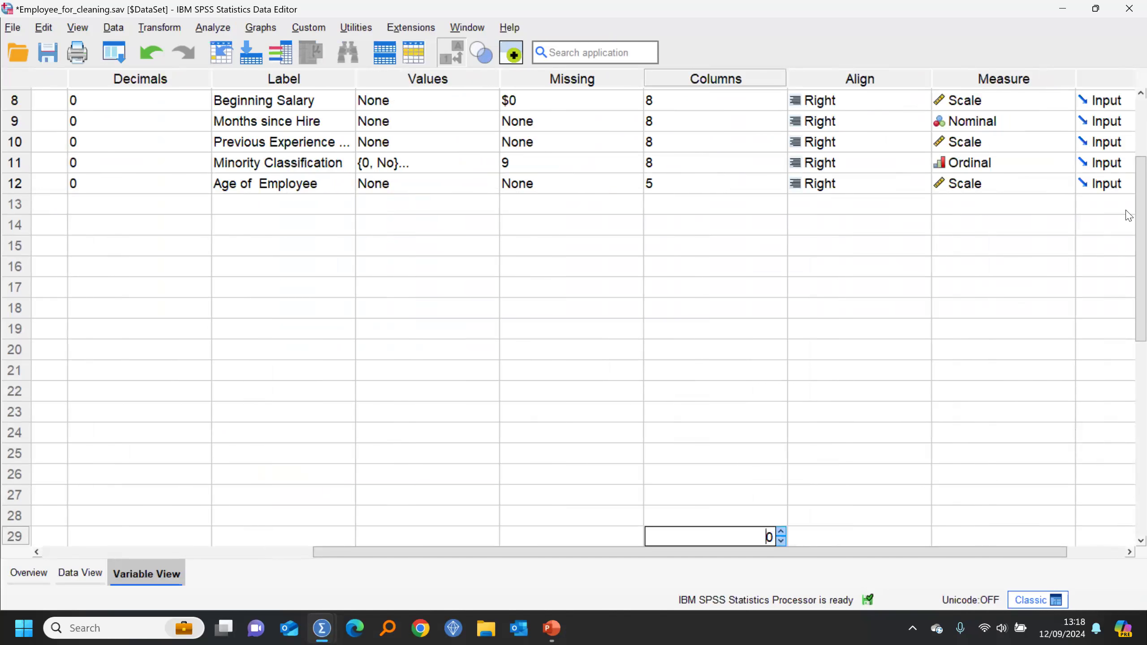
scroll(991, 181, "up", 2)
left_click(990, 169)
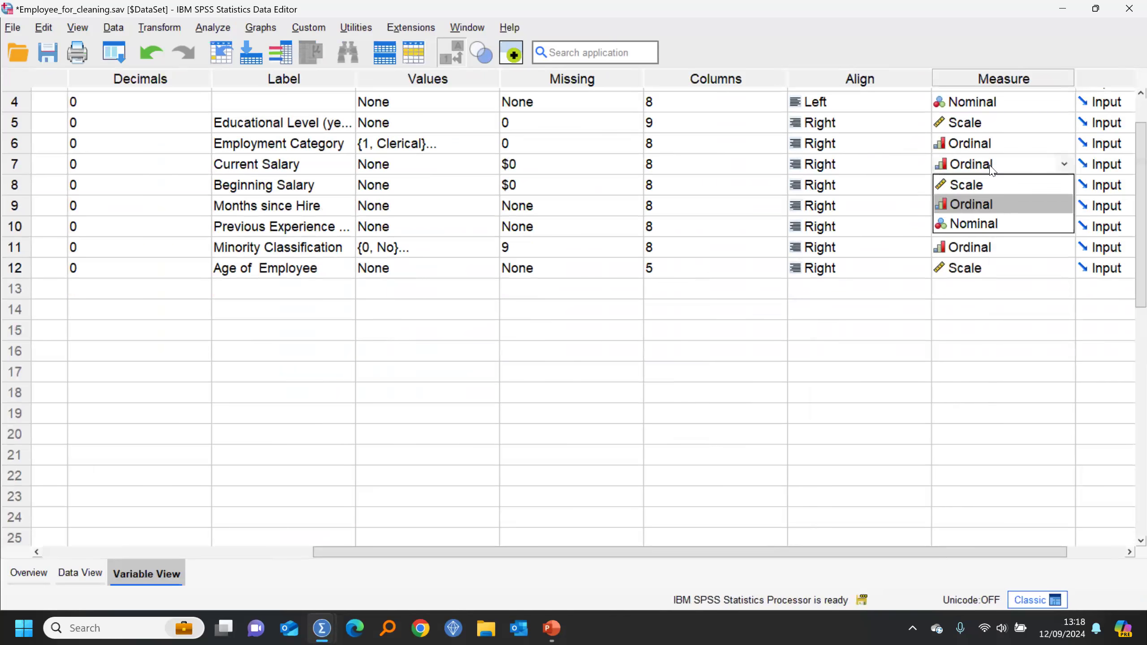
left_click(966, 184)
left_click(93, 574)
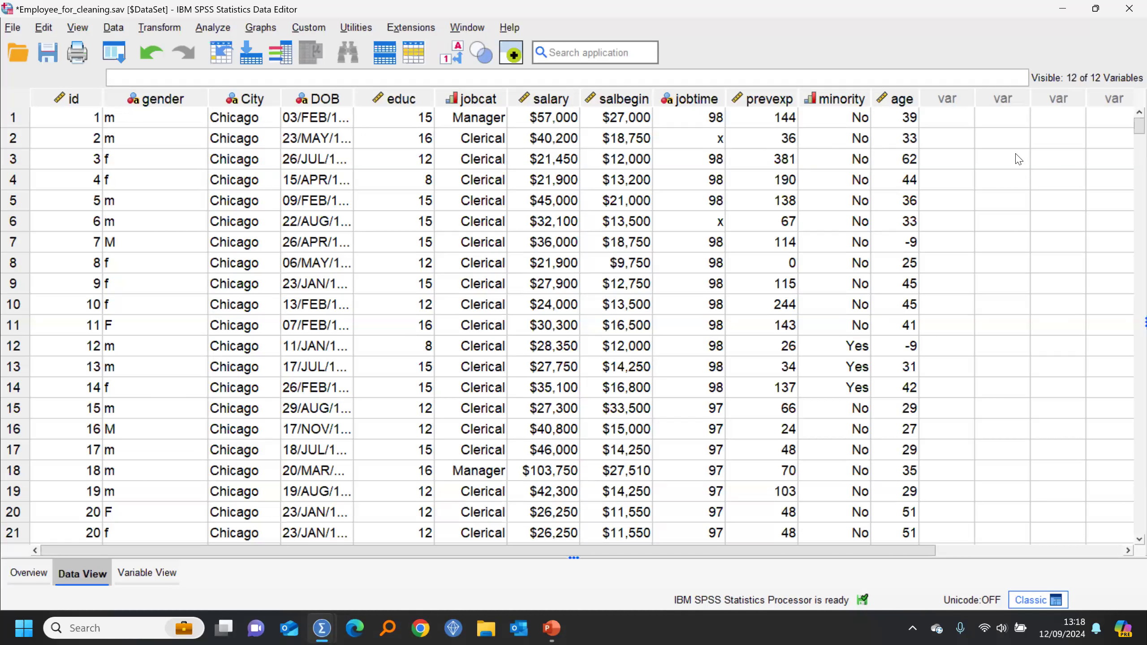
Run descriptive statistics on age, review the minimum in the statistics table and return to the dataset.
right_click(909, 131)
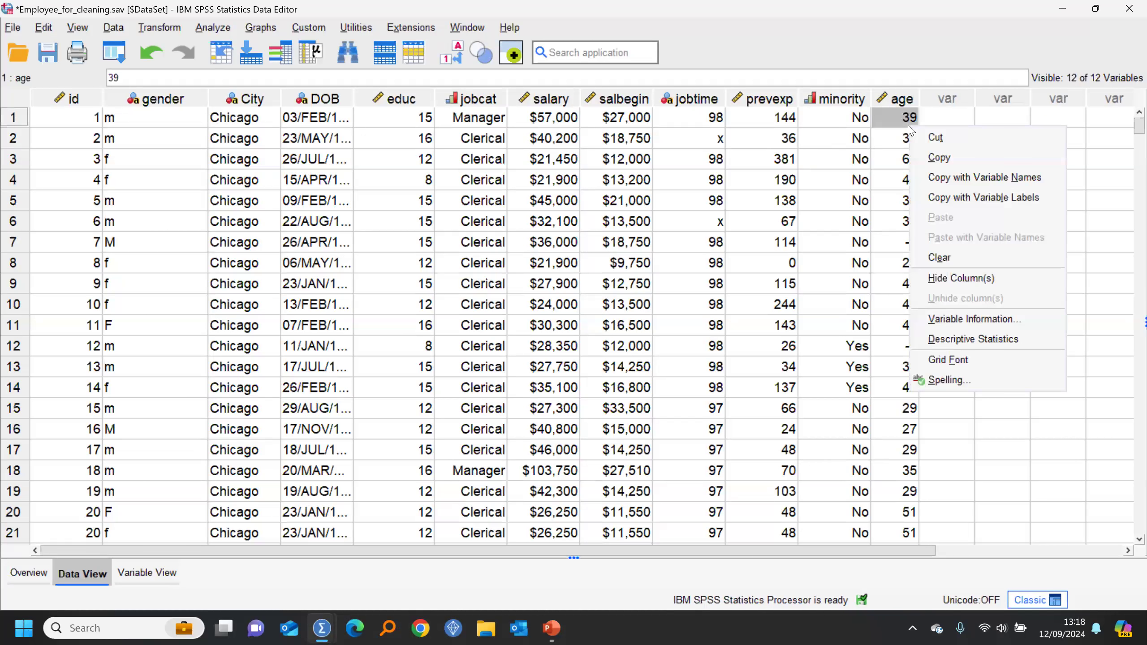
left_click(954, 340)
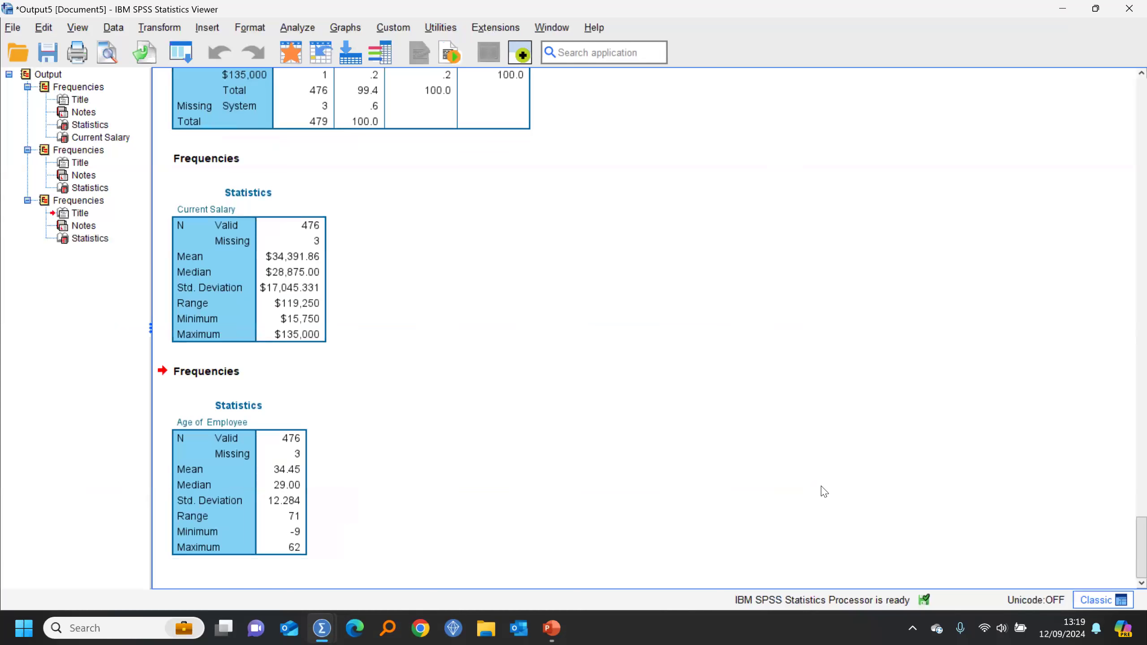
left_click(296, 542)
left_click(619, 544)
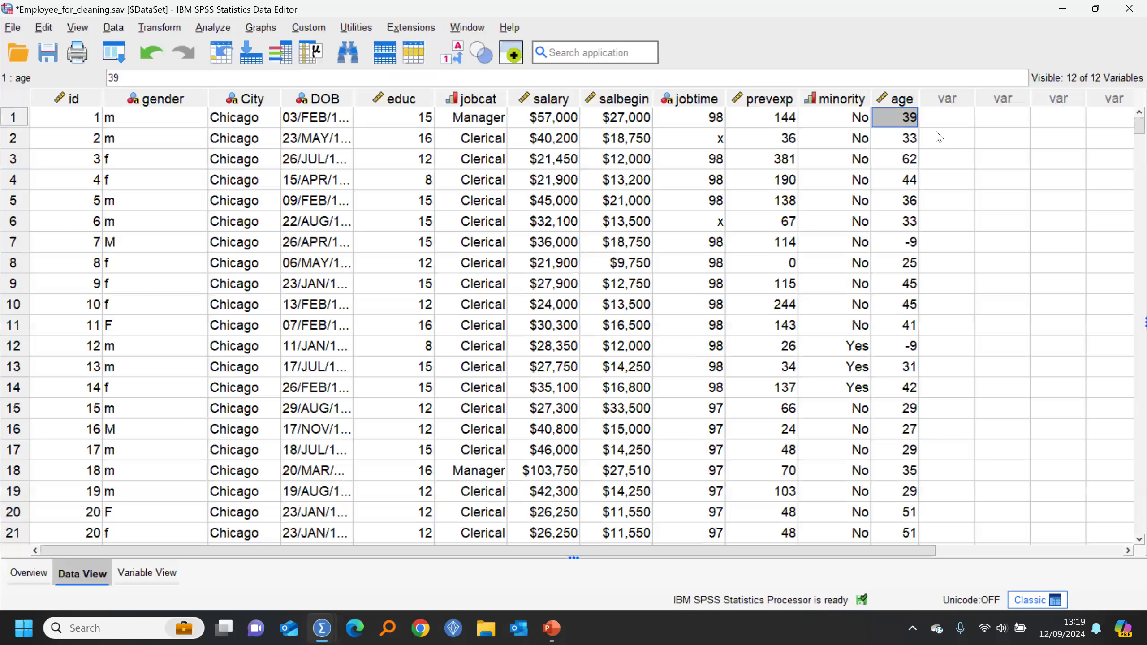
Define -9 as a discrete missing value for the age variable in its variable definition.
mouse_move(905, 100)
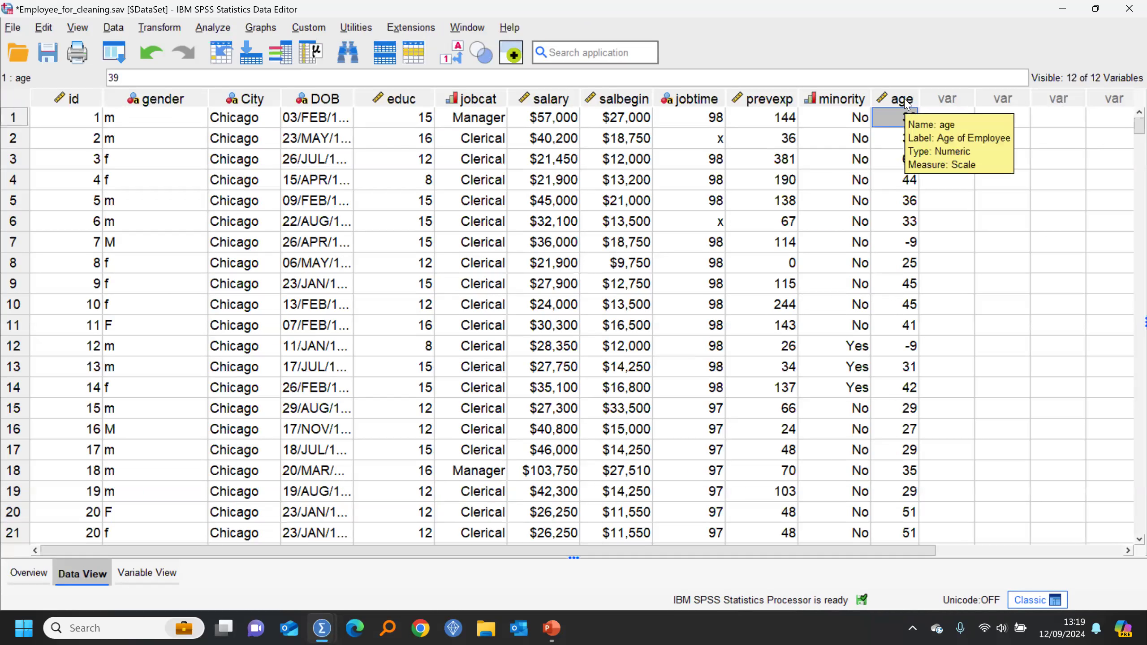
double_click(905, 100)
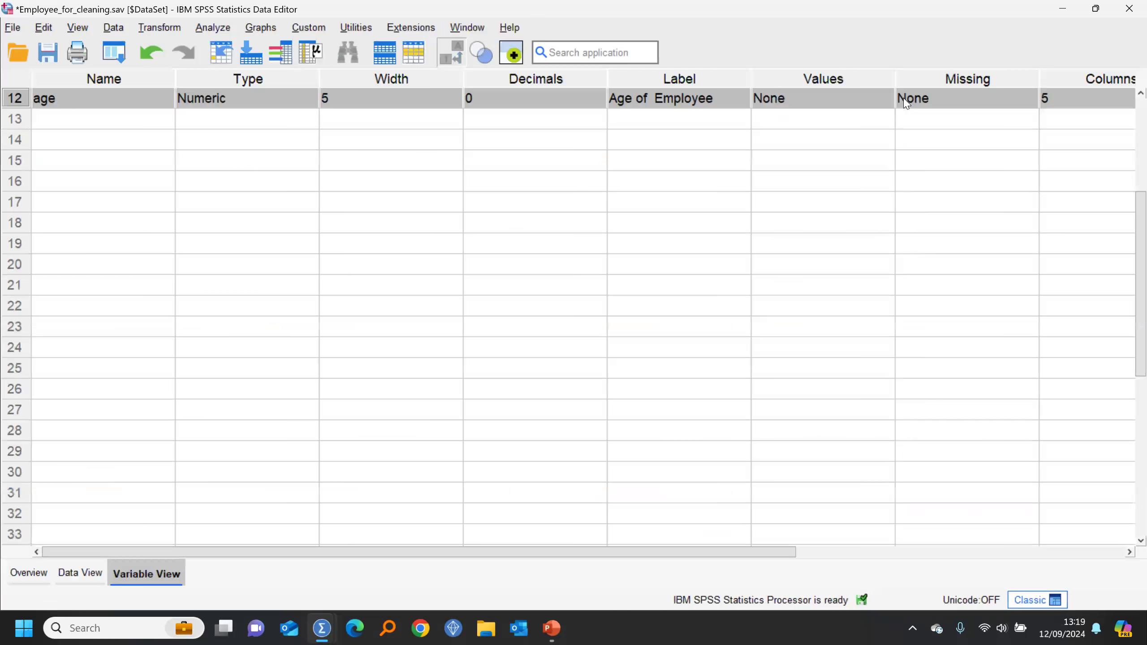
left_click_drag(723, 545, 916, 552)
left_click(776, 99)
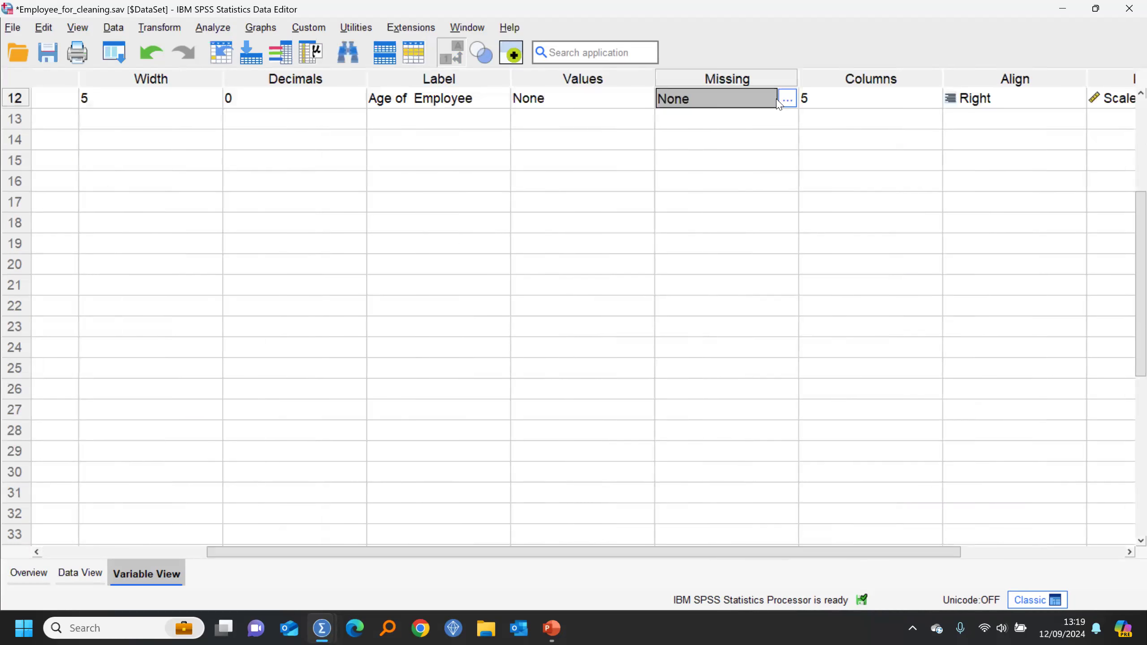
left_click(786, 99)
left_click(498, 269)
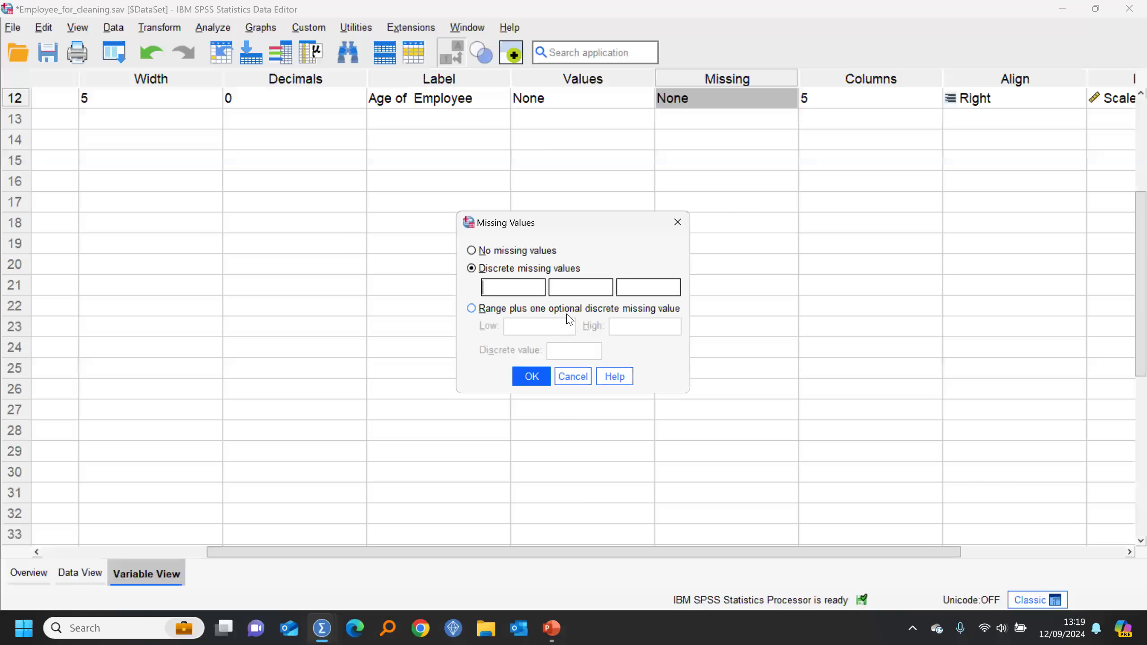
left_click(471, 308)
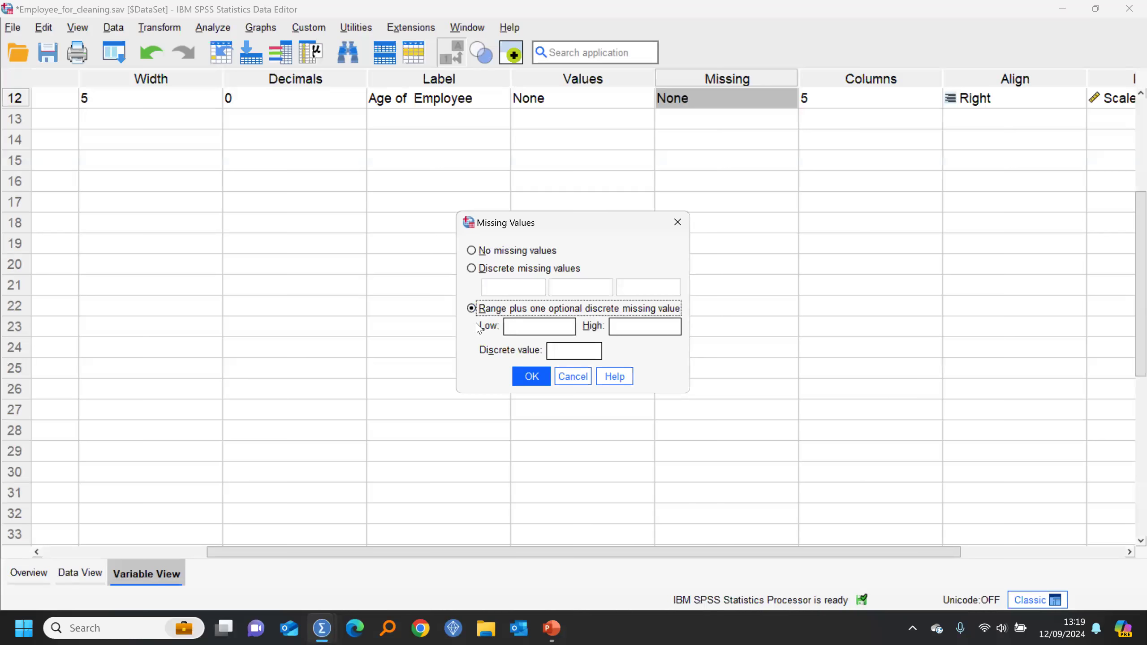
left_click(494, 271)
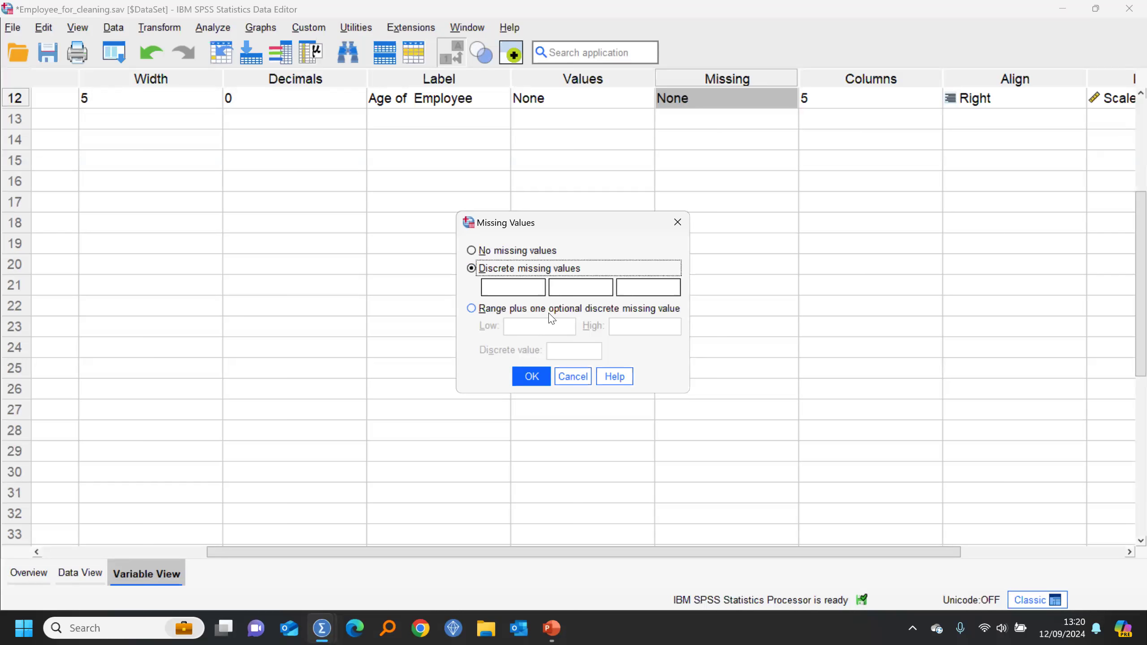
left_click(507, 288)
type("9")
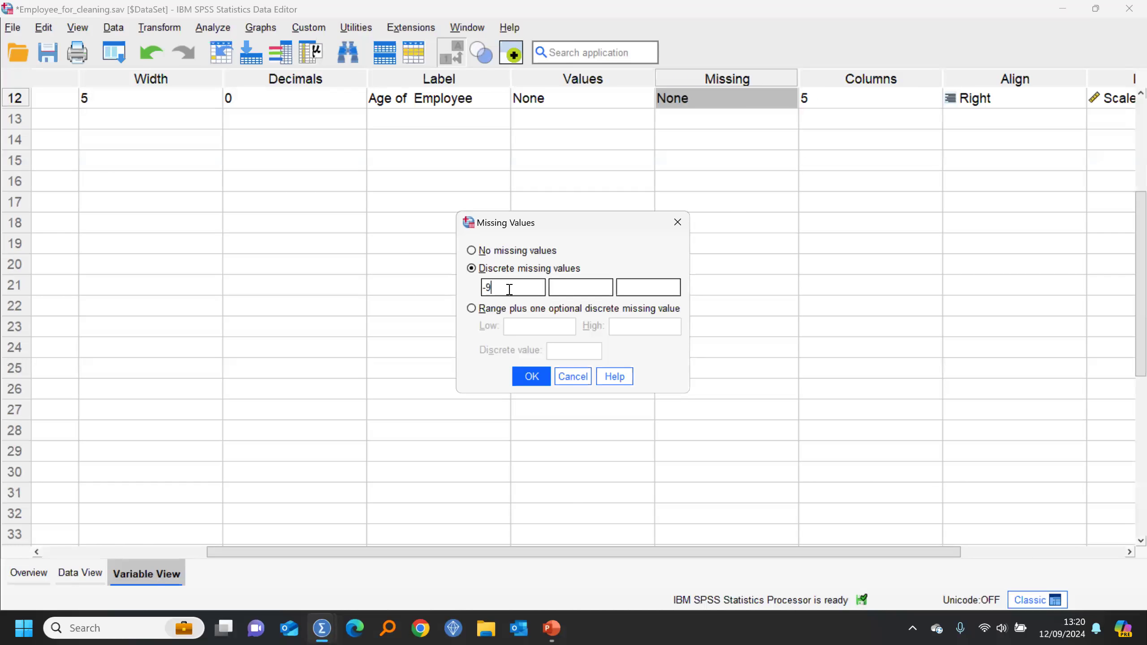
left_click(536, 377)
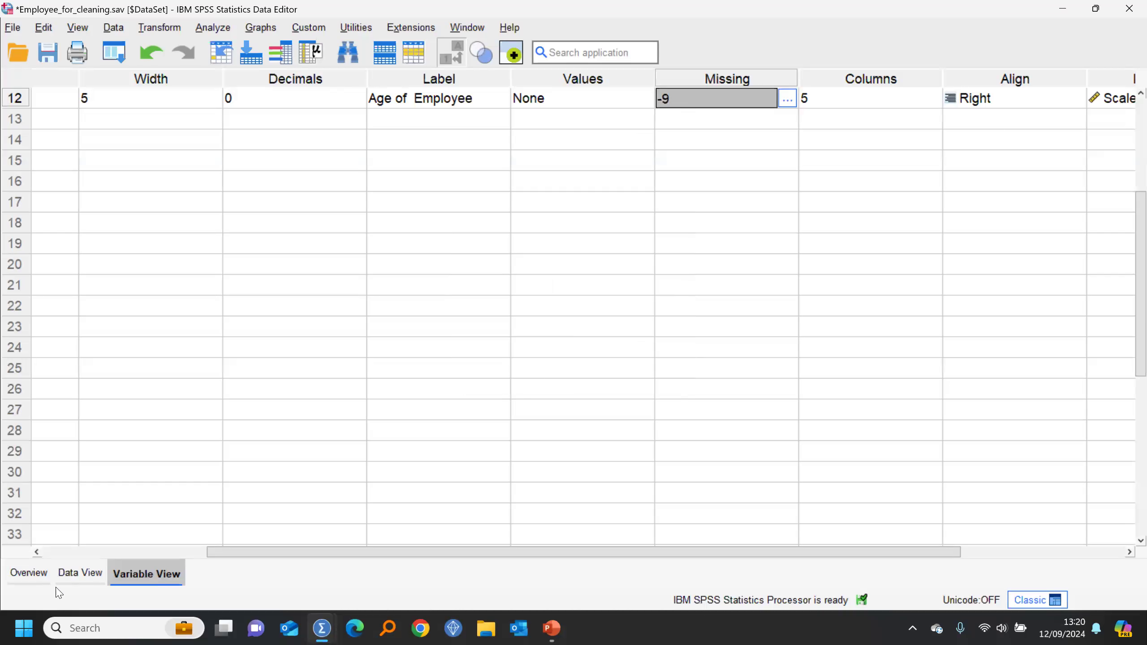
Rerun descriptive statistics on age from the data and compare the new statistics table with the previous one.
left_click(82, 576)
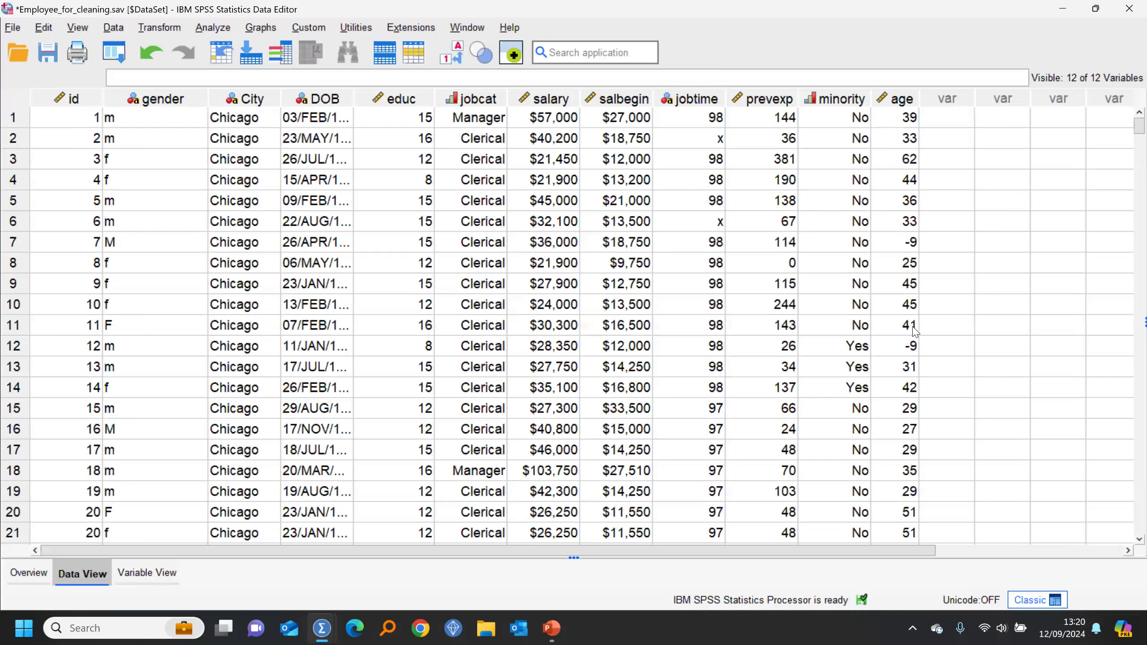
right_click(894, 139)
left_click(936, 343)
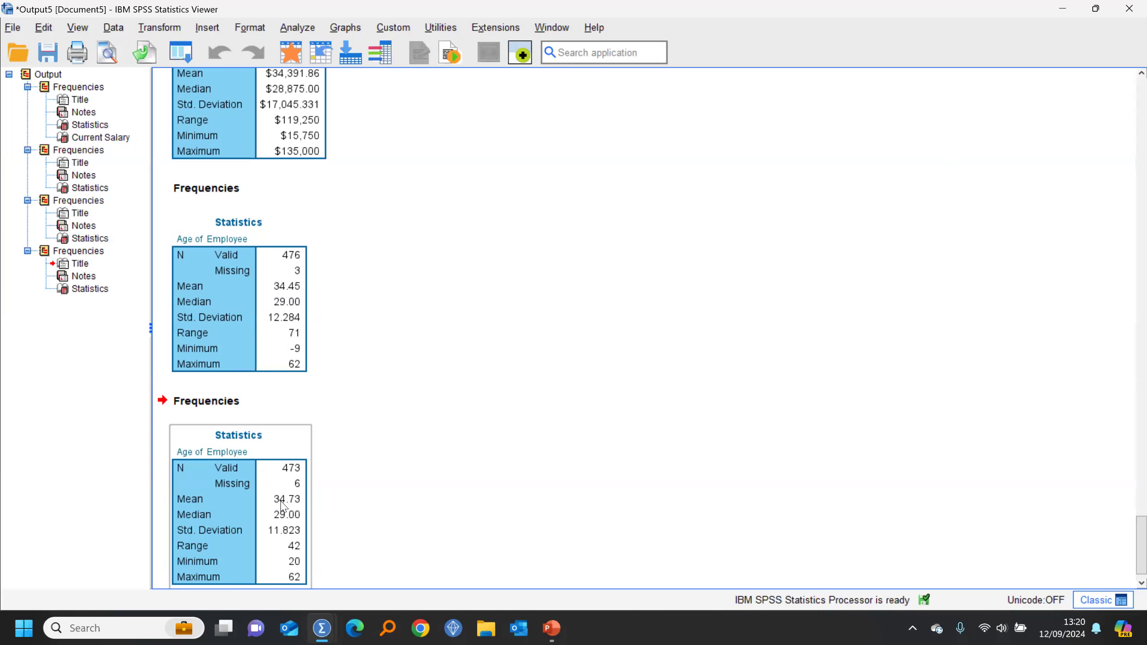
left_click(278, 324)
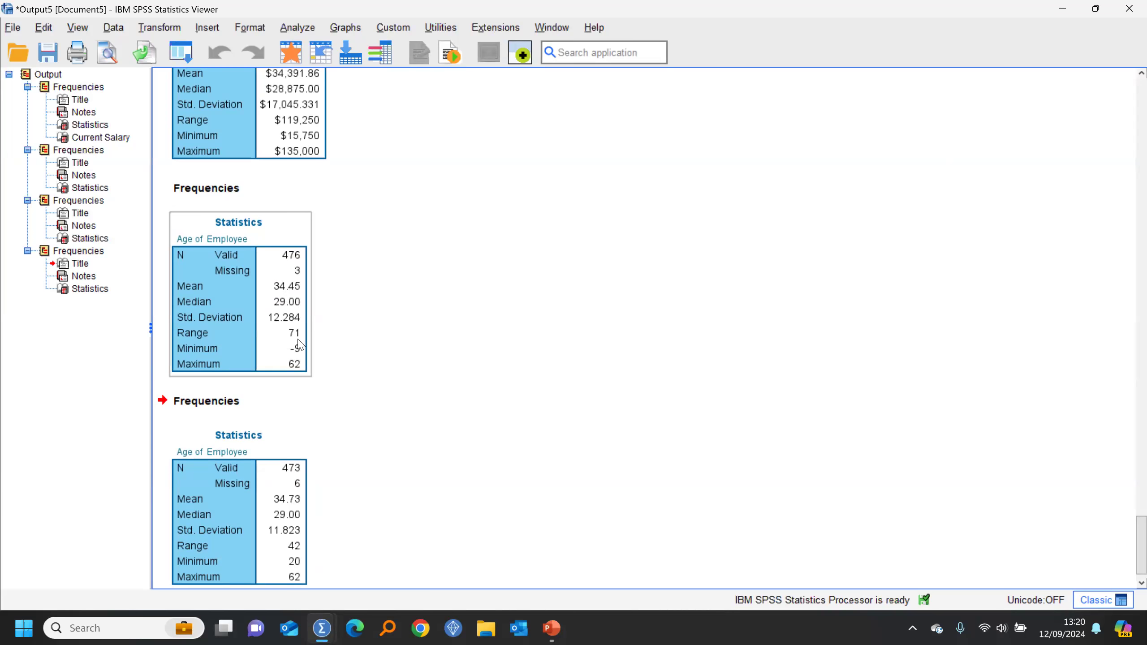
left_click(280, 188)
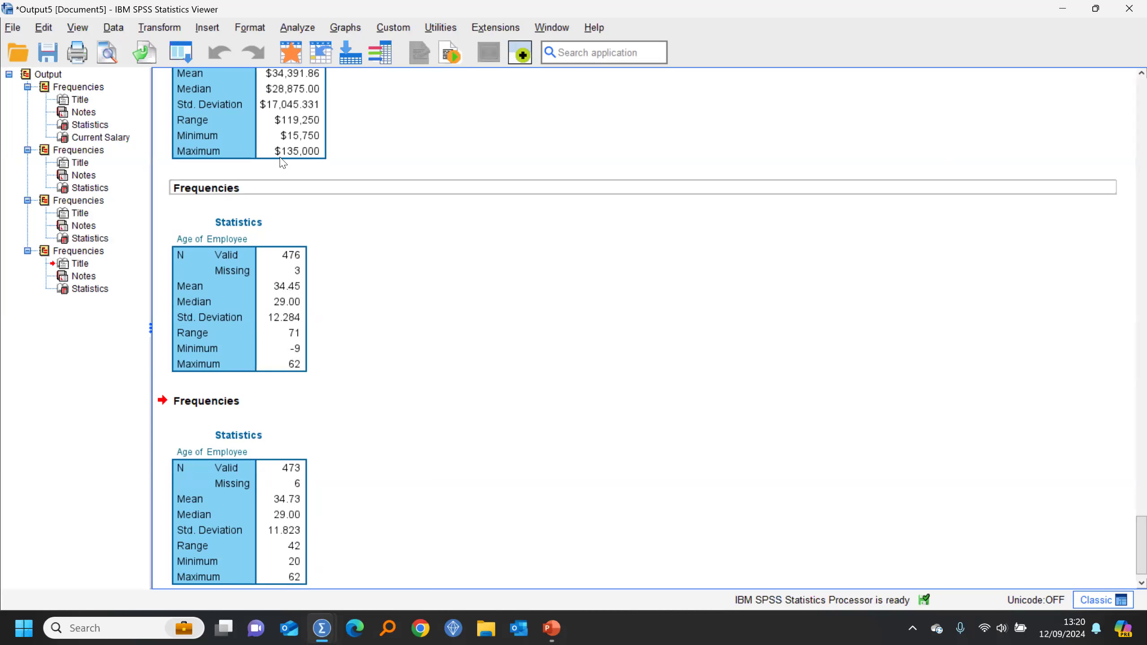
Replace the command in the syntax editor with a MISSING VALUES command for the salary variable.
left_click(291, 53)
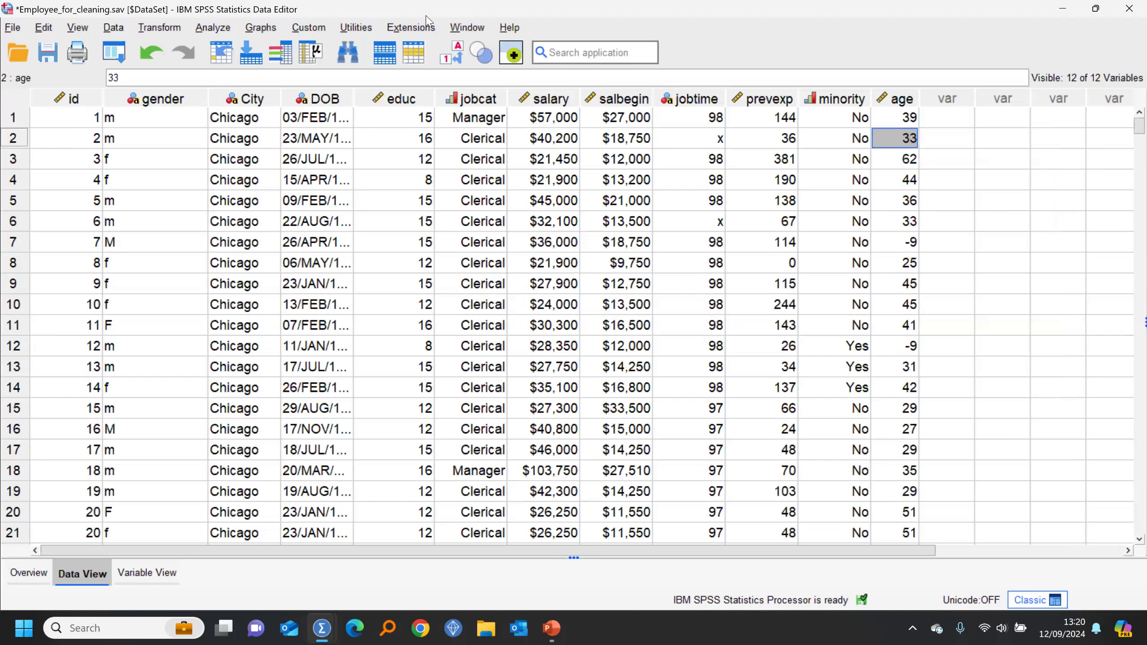
left_click(461, 30)
left_click(502, 194)
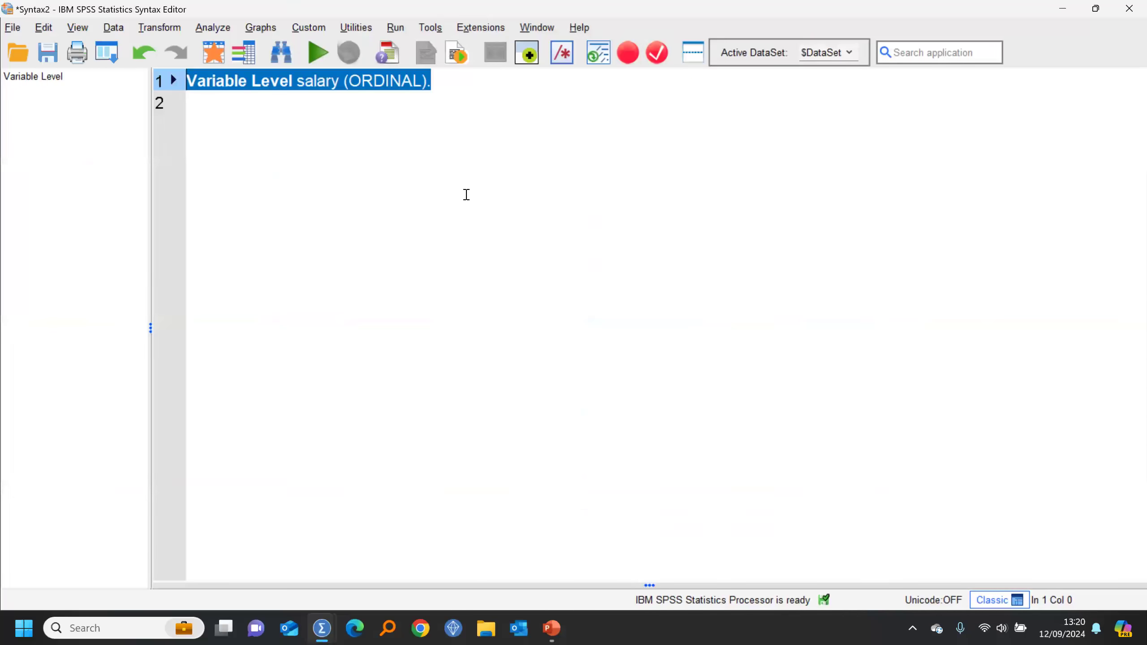
left_click(456, 86)
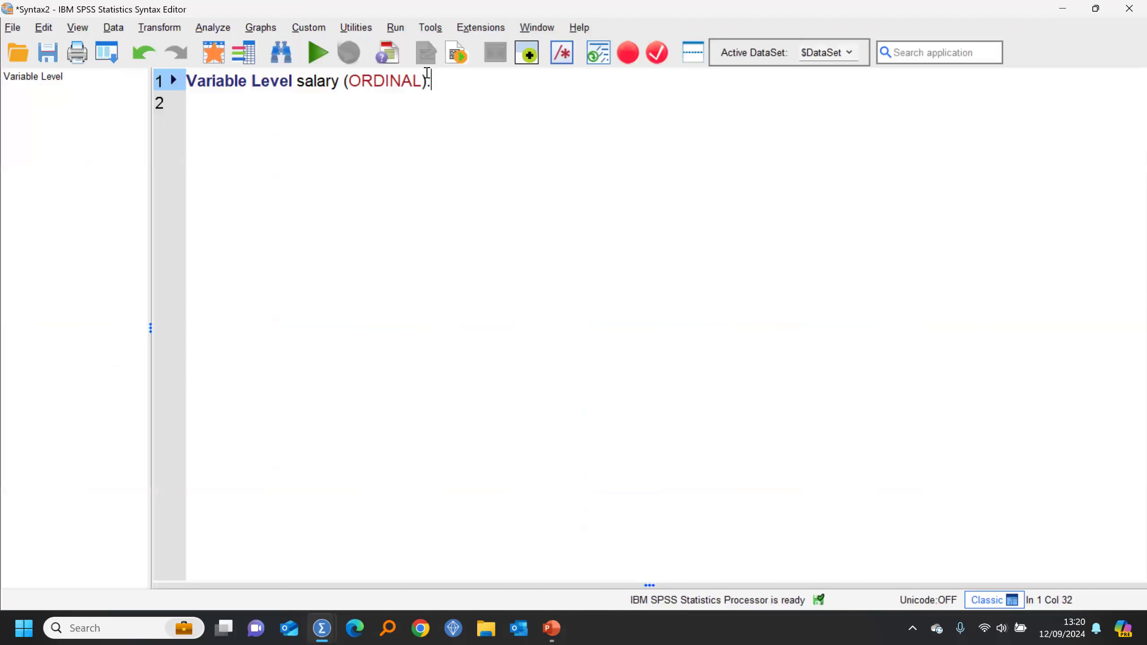
left_click_drag(429, 81, 181, 79)
type("MIS")
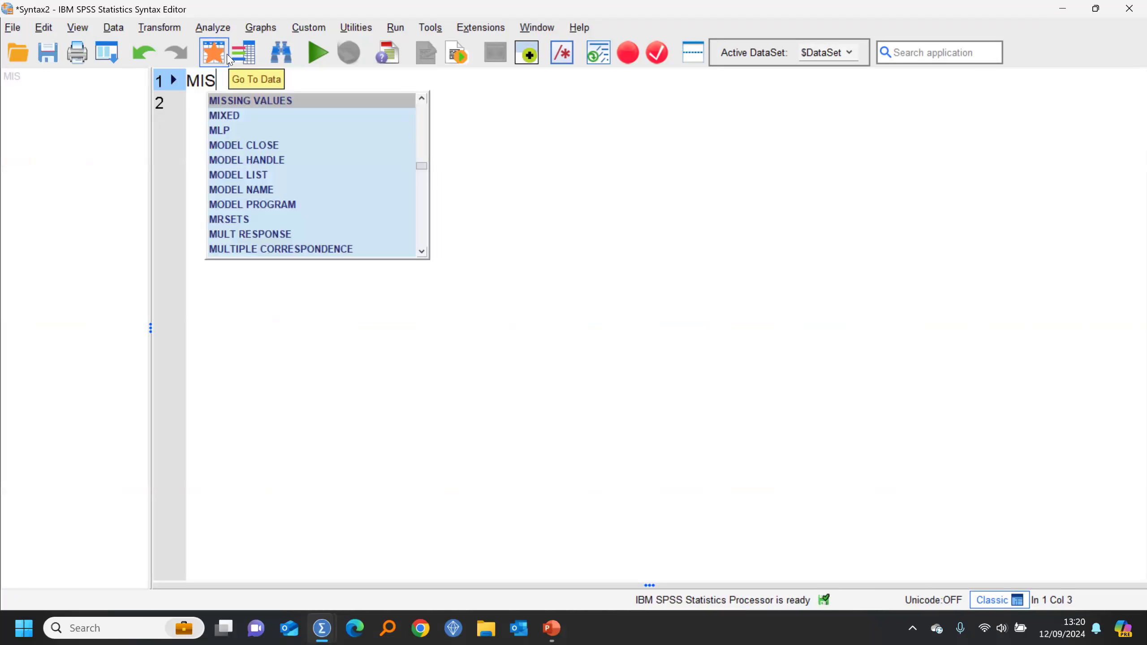
key("Return")
type("s")
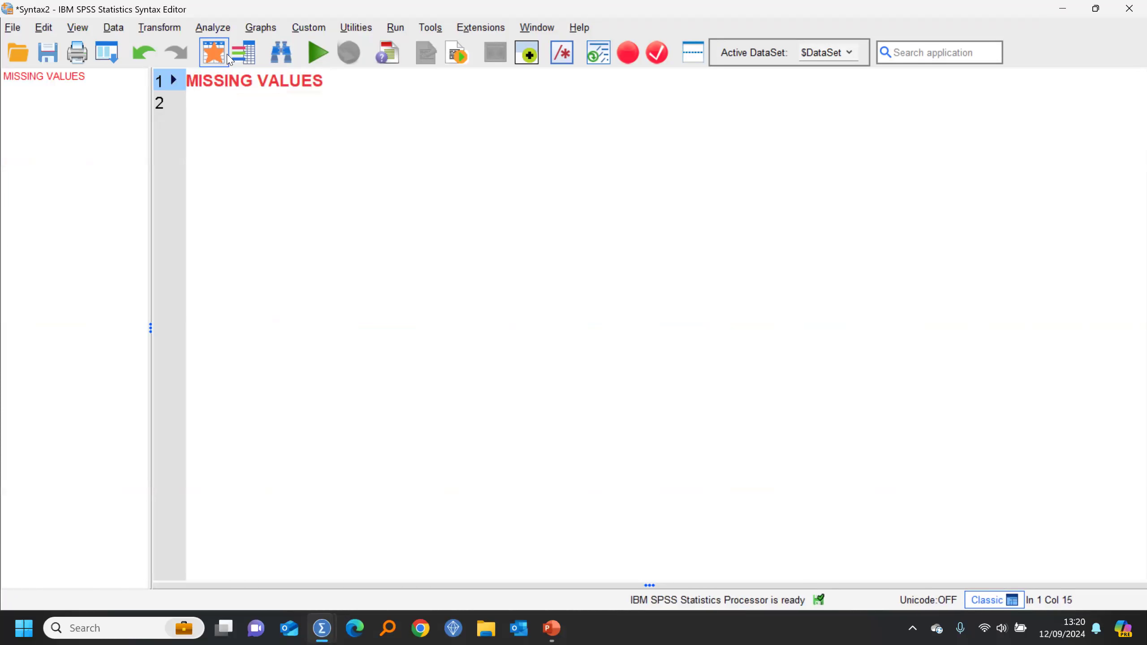
type("ala")
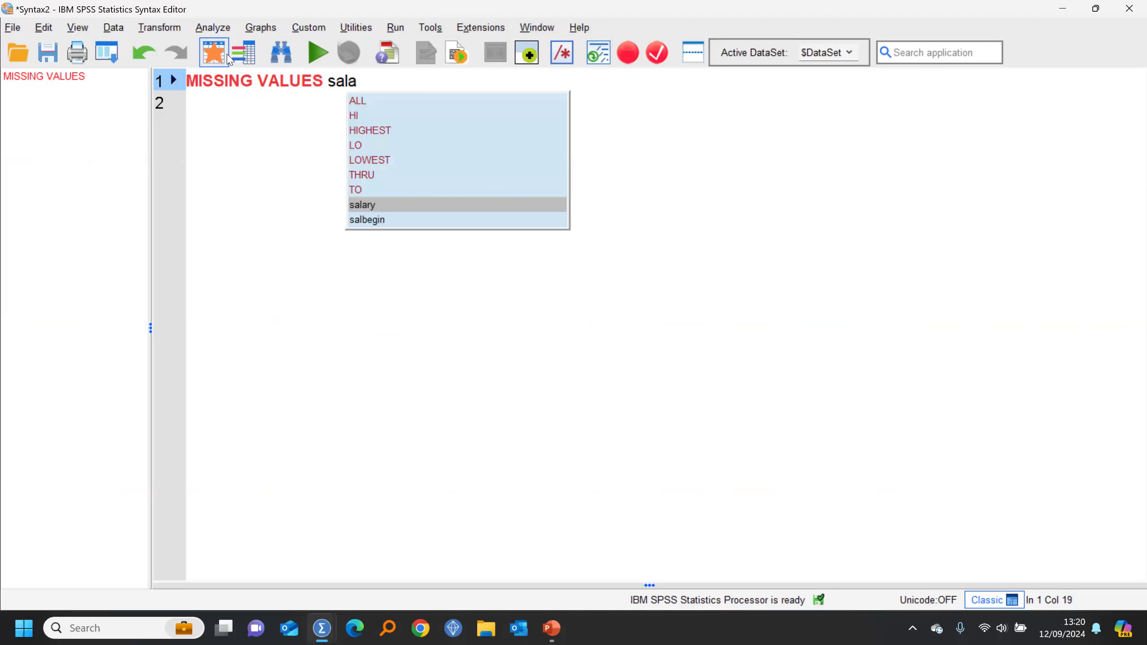
key("Return")
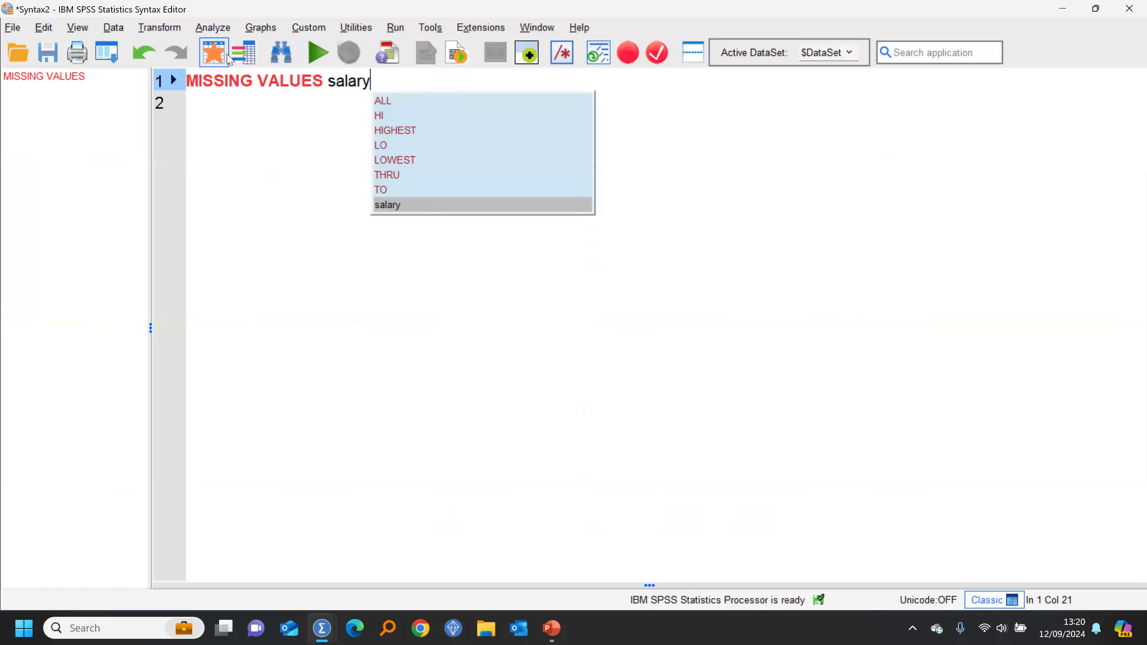
Consult the IBM documentation on the MISSING VALUES command syntax in the browser and return to the syntax editor.
left_click(254, 80)
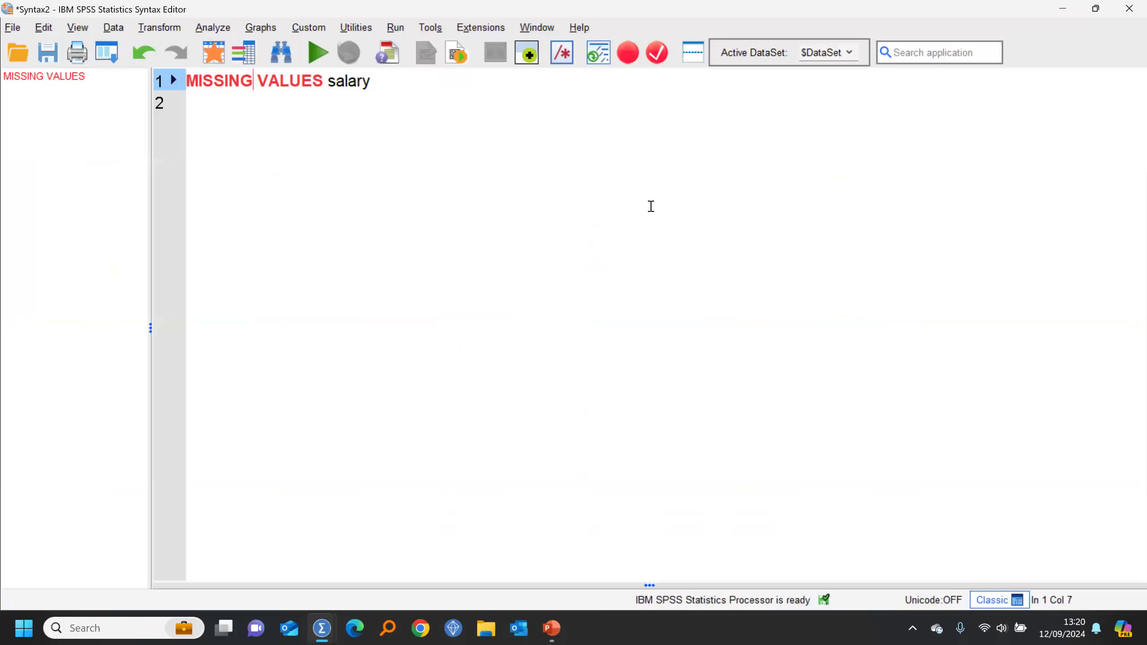
key("alt+Tab")
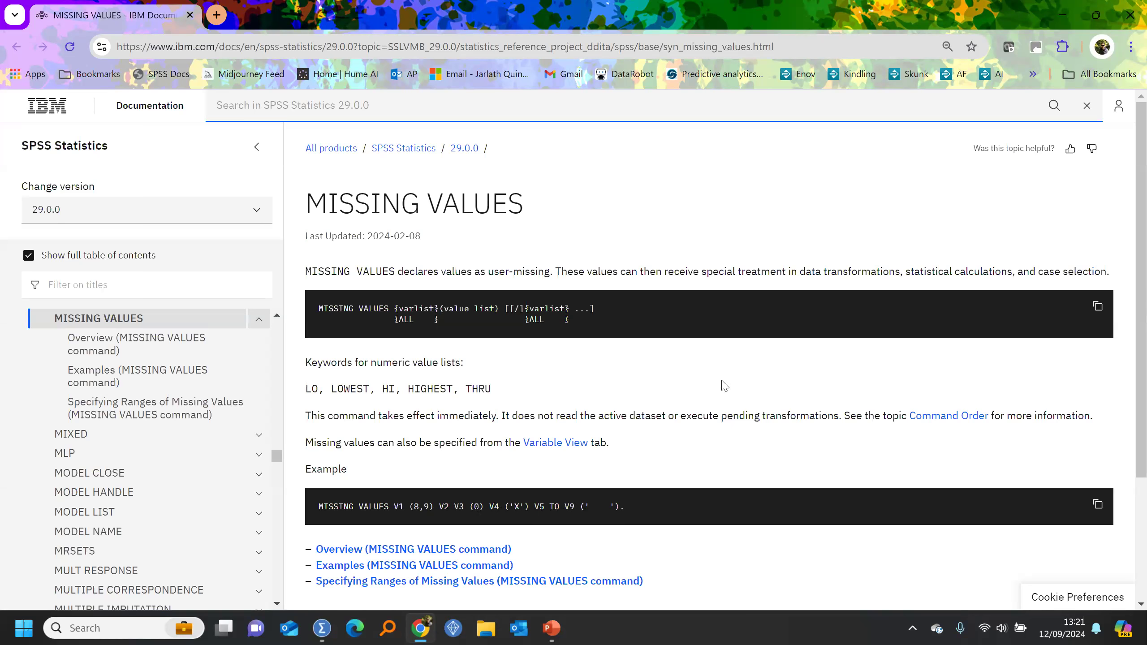
left_click(1127, 11)
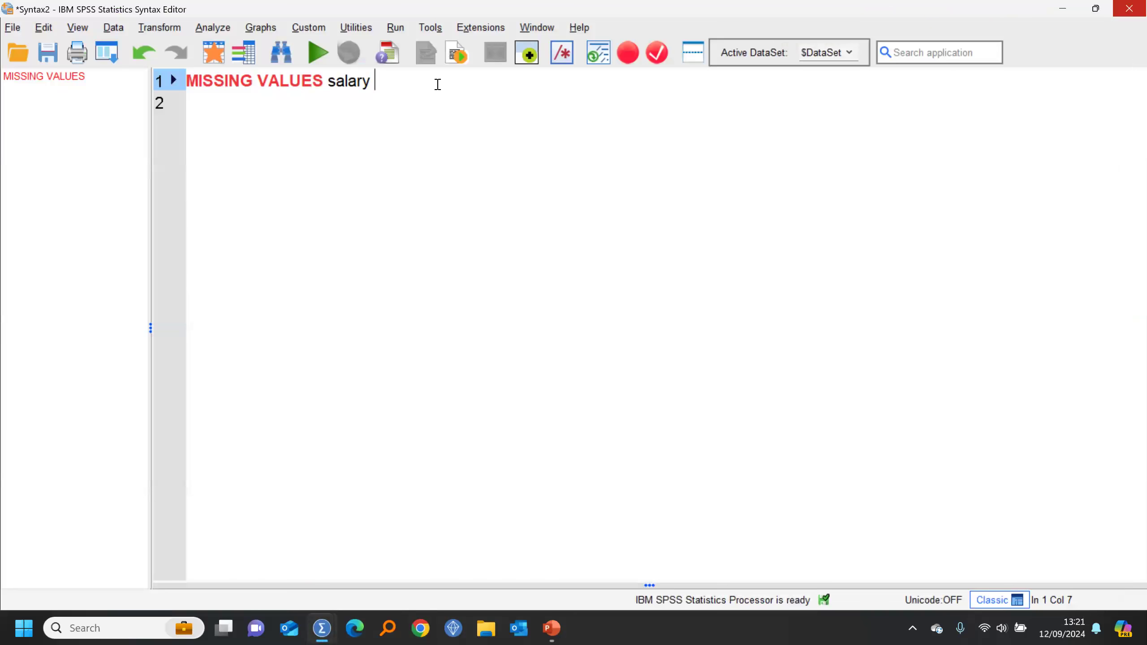
Complete the salary command with the value (-99)., run it and check the missing setting in the salary variable definition.
type("(-99).")
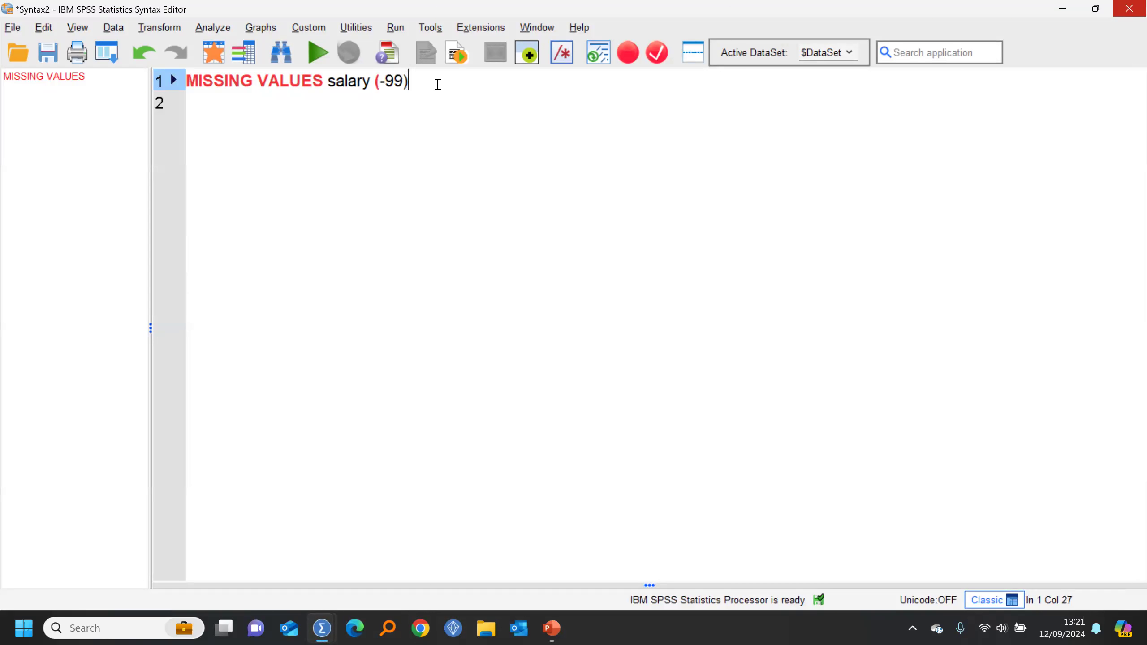
left_click_drag(438, 84, 183, 84)
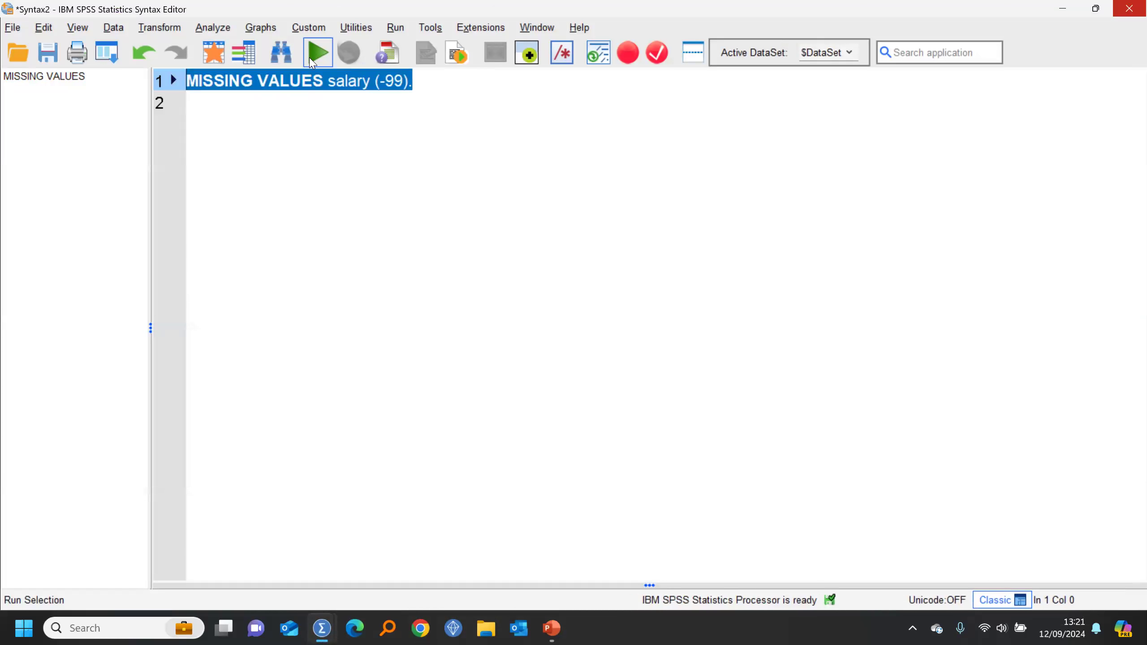
left_click(318, 53)
left_click(288, 52)
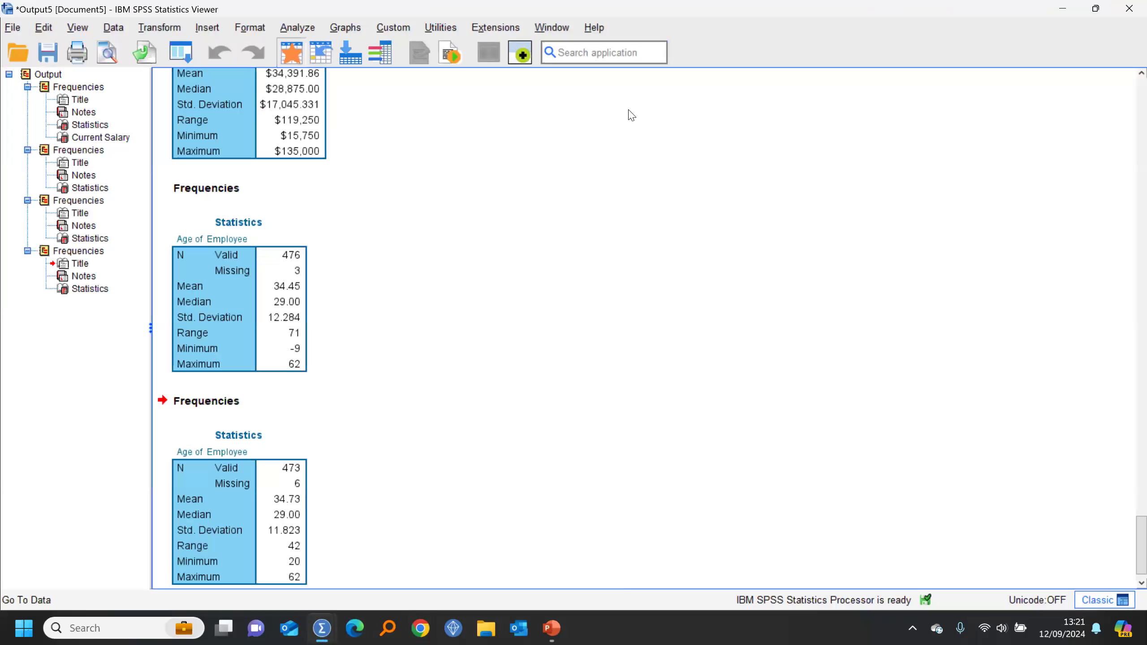
double_click(560, 90)
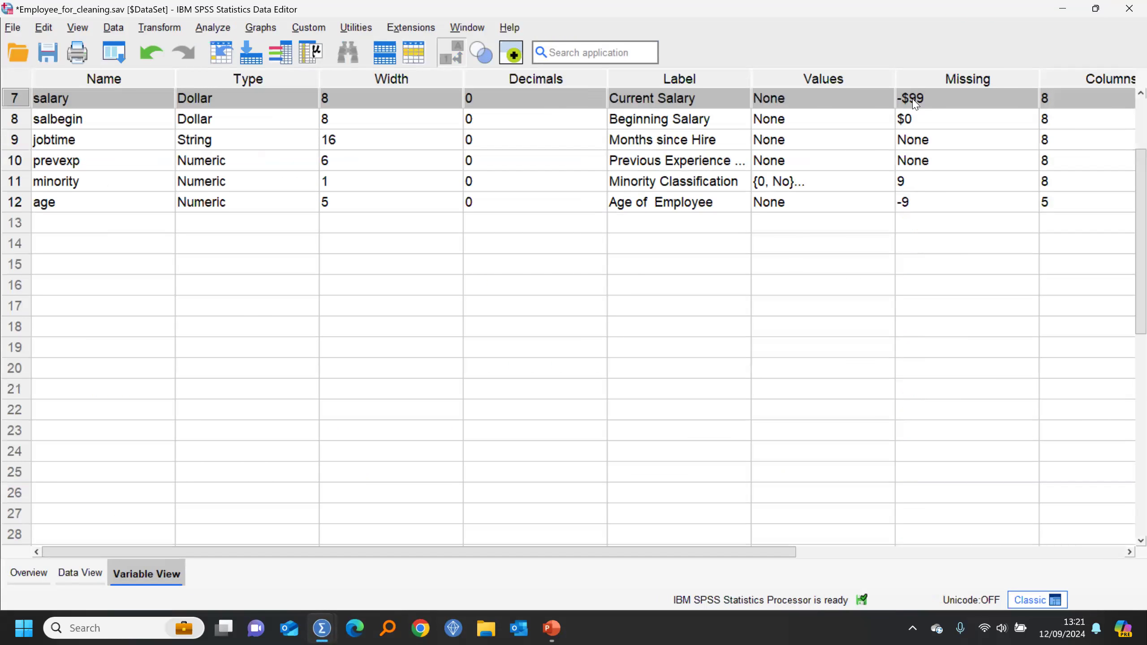
Set the salary variable to No missing values in its definition and return to the data.
left_click(971, 102)
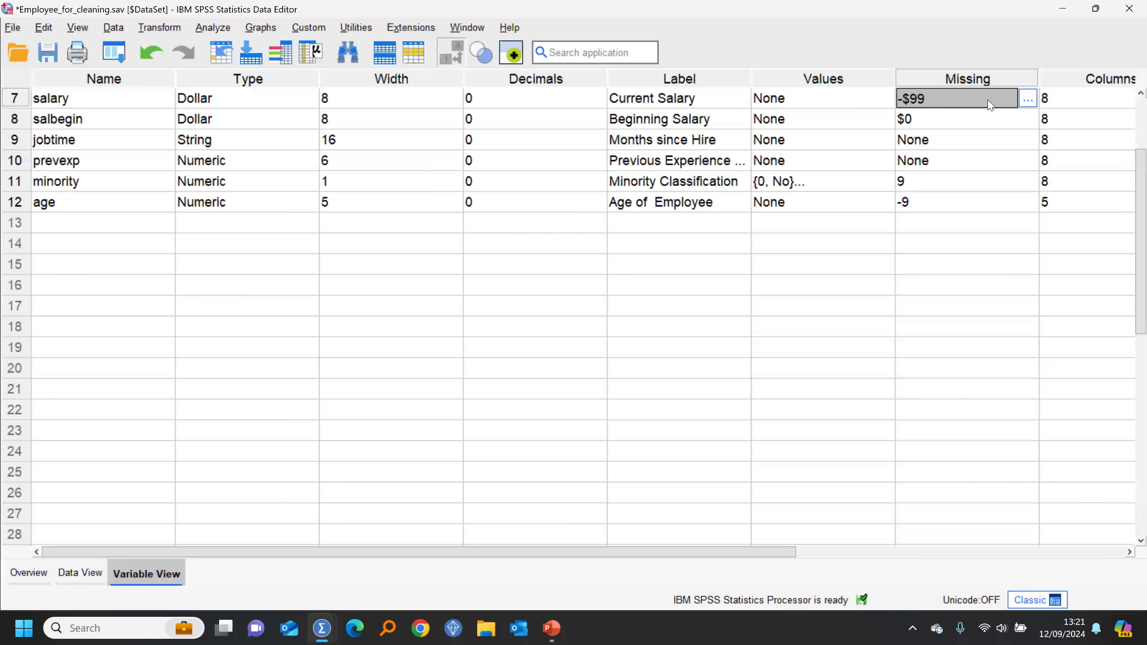
left_click(1025, 98)
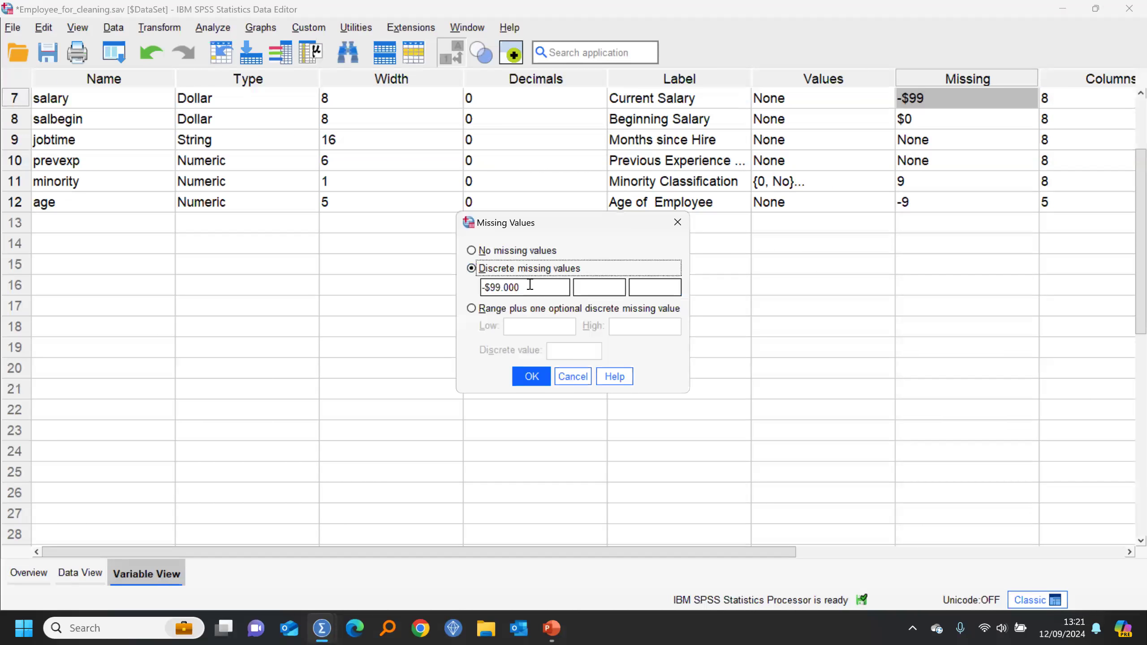
left_click_drag(529, 285, 437, 283)
key("BackSpace")
left_click(498, 252)
left_click(531, 375)
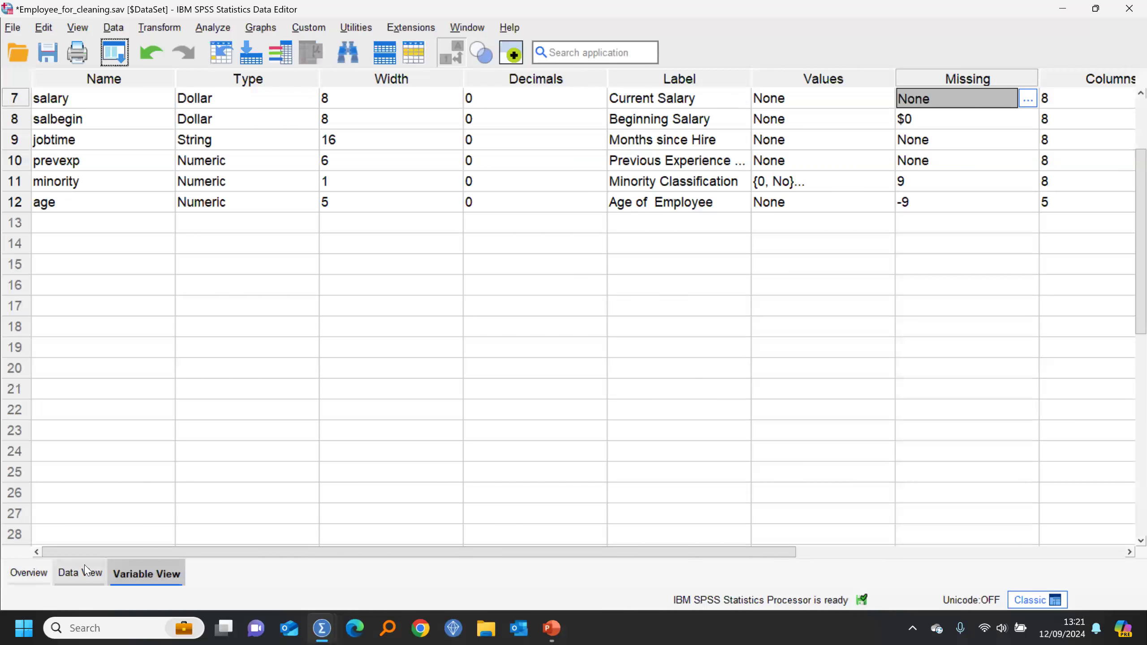
key("ctrl+t")
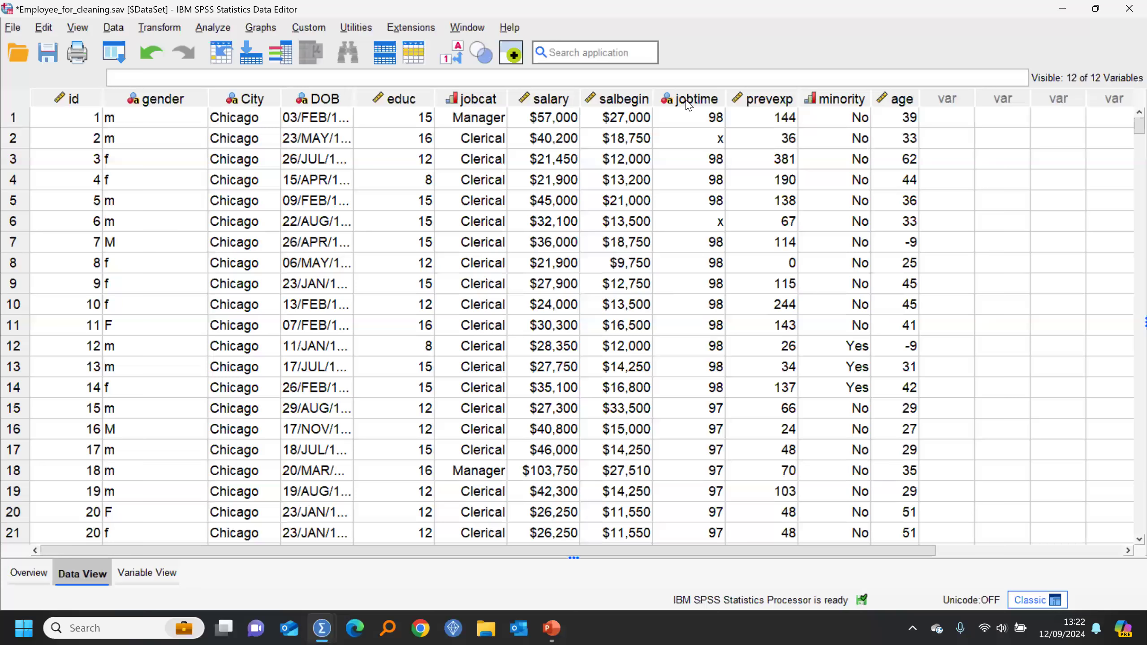
Inspect the variable definition of jobtime and return to the data.
mouse_move(688, 102)
double_click(682, 99)
left_click(82, 573)
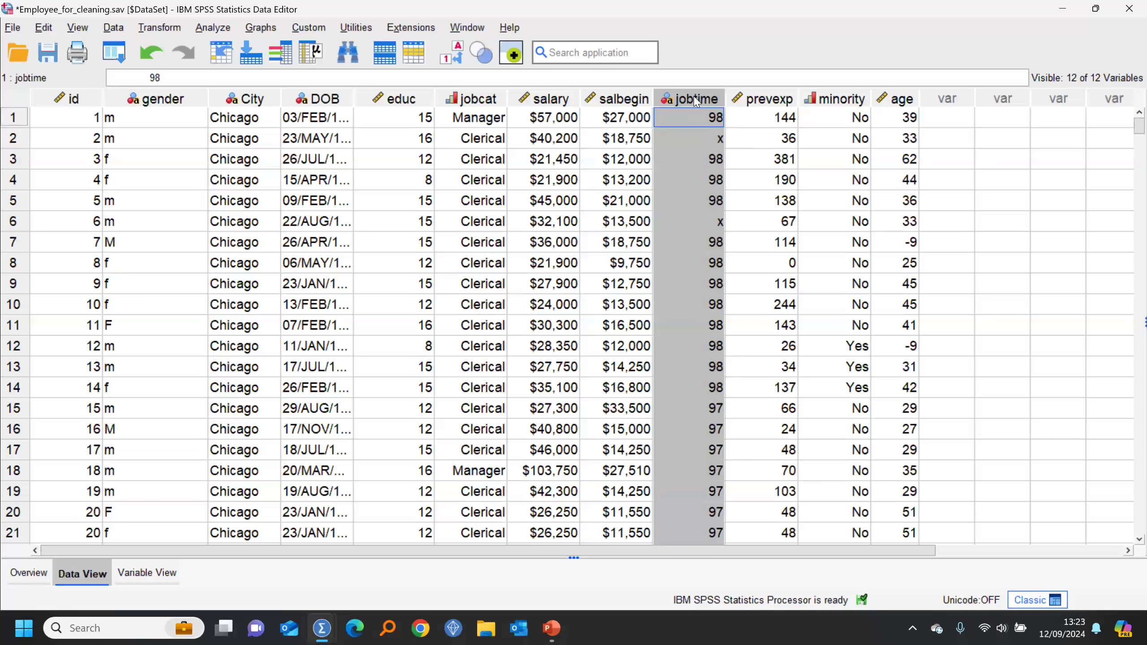
Change the jobtime variable's type to Numeric with a width of 3 and return to the data.
mouse_move(695, 101)
double_click(696, 102)
left_click(305, 99)
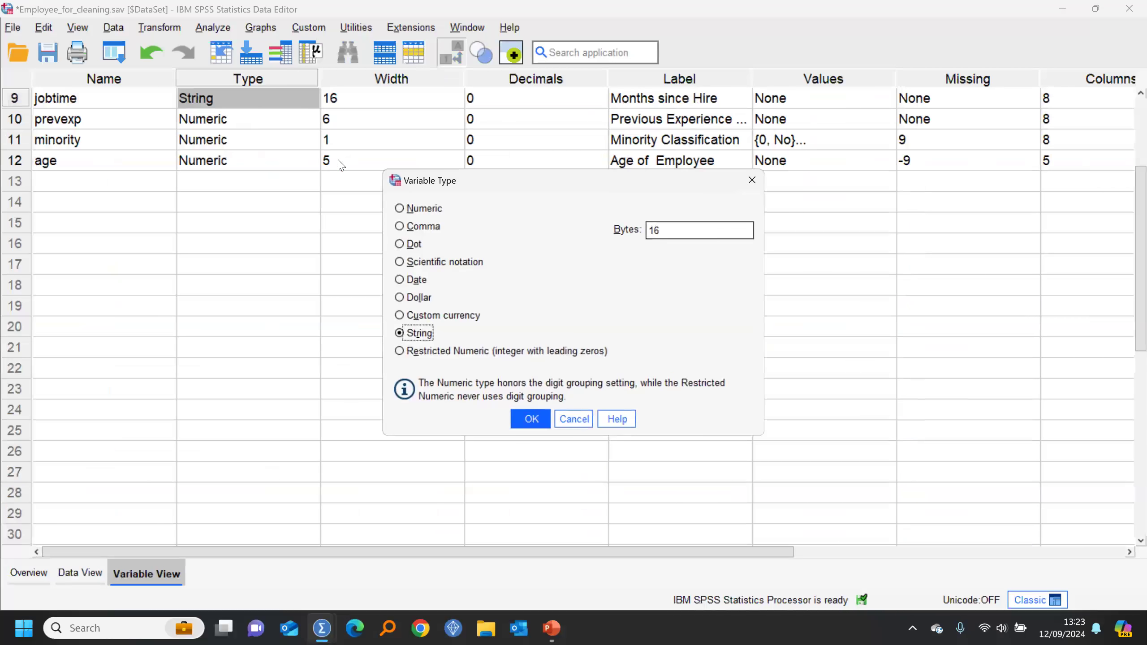
left_click(409, 209)
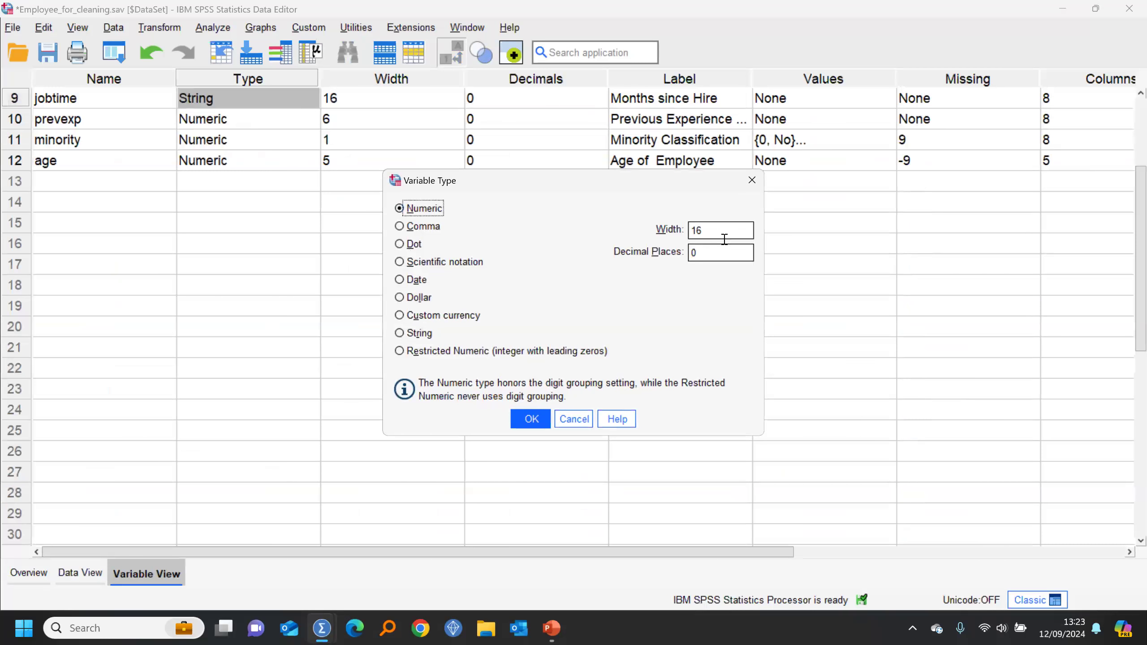
left_click_drag(714, 230, 686, 230)
type("3")
left_click(533, 419)
left_click(96, 574)
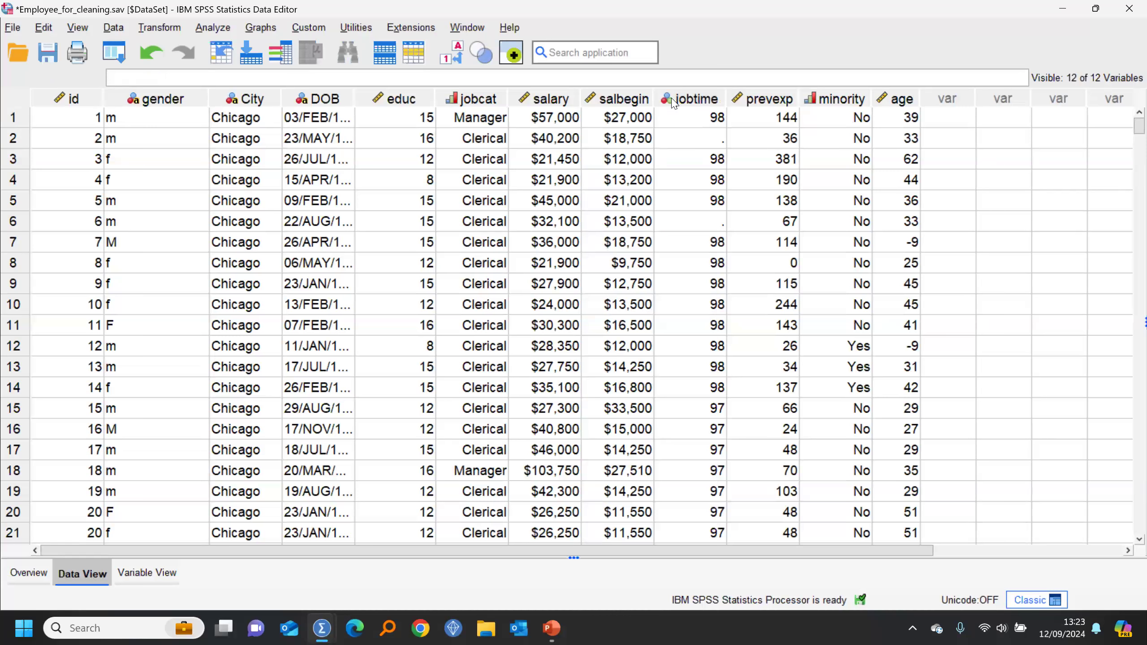
Set the measurement level of the jobtime variable to Scale in its definition and return to the data.
mouse_move(686, 102)
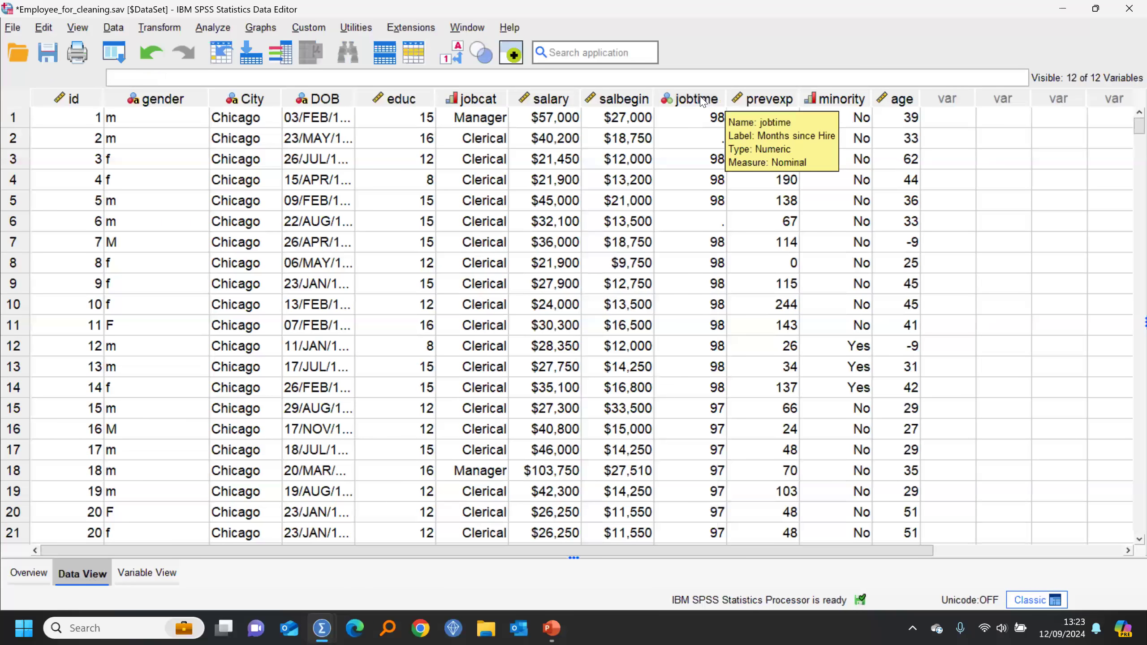
double_click(701, 99)
left_click_drag(722, 556, 1075, 555)
left_click(1003, 98)
left_click(1002, 119)
left_click(80, 572)
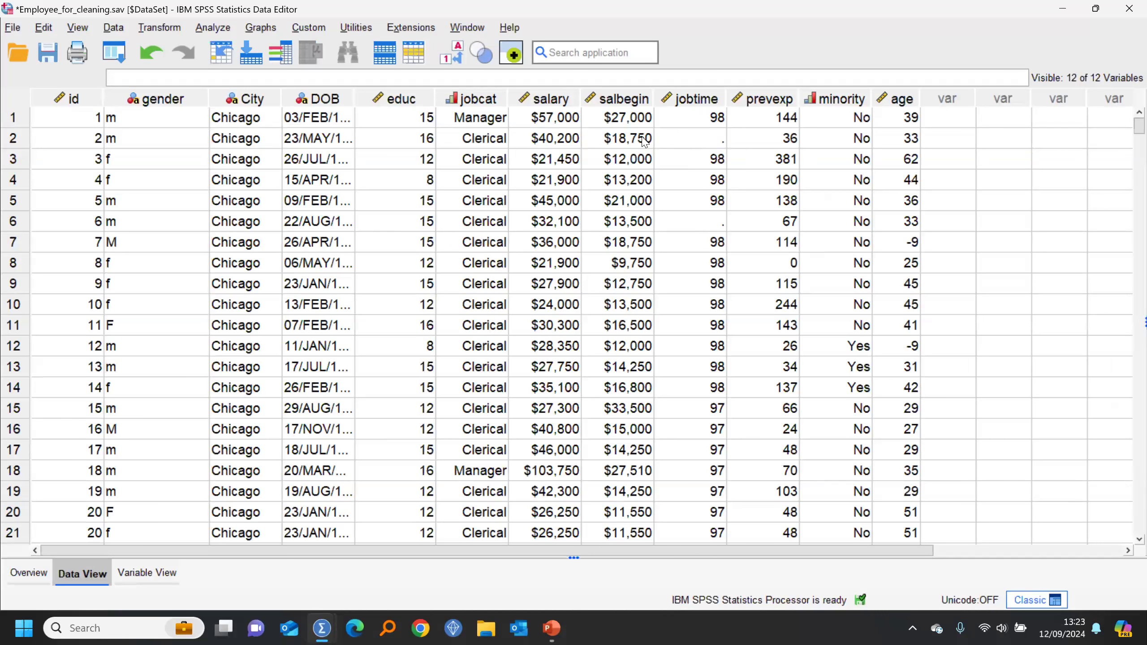
Run descriptive statistics on jobtime, review the statistics table and return to the dataset.
right_click(700, 139)
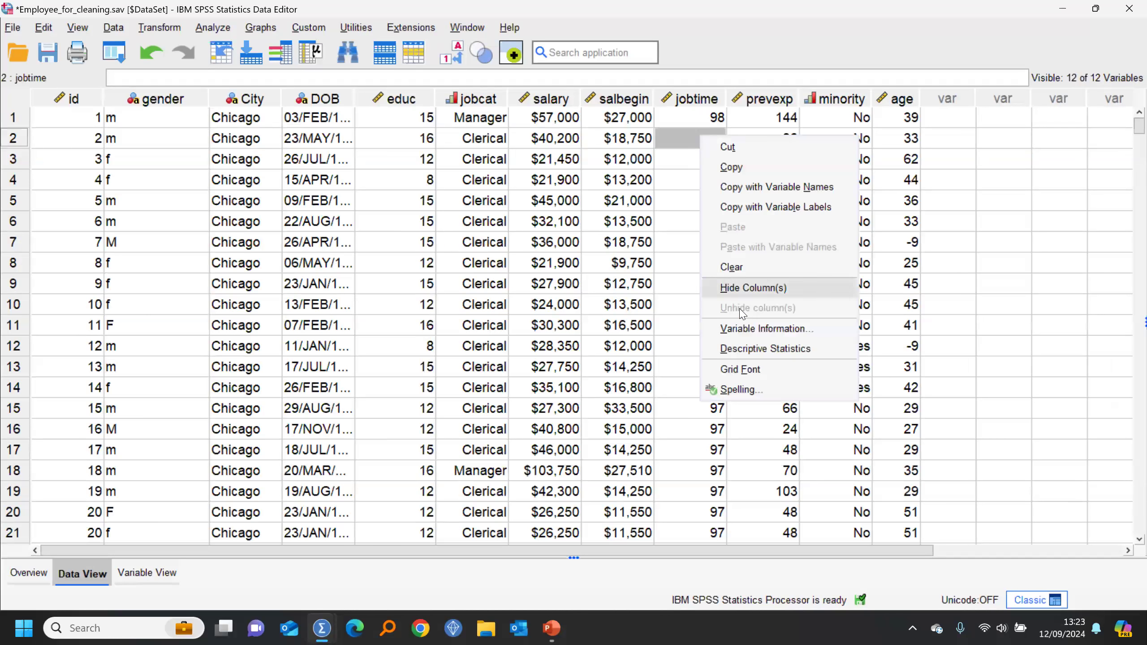
left_click(743, 351)
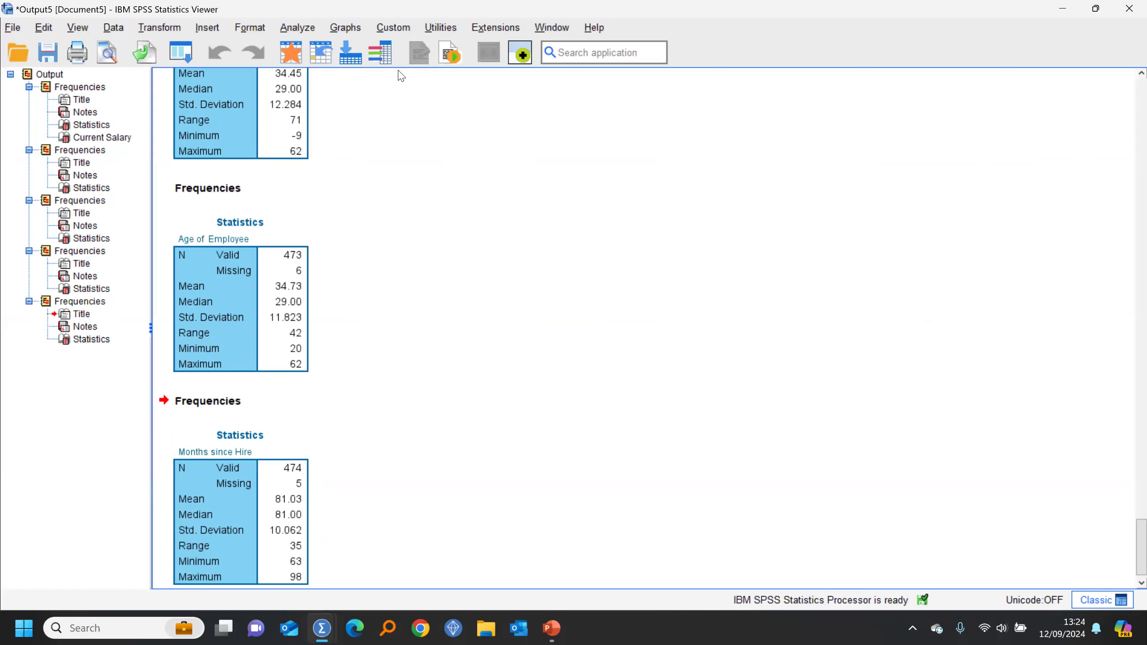
left_click(291, 52)
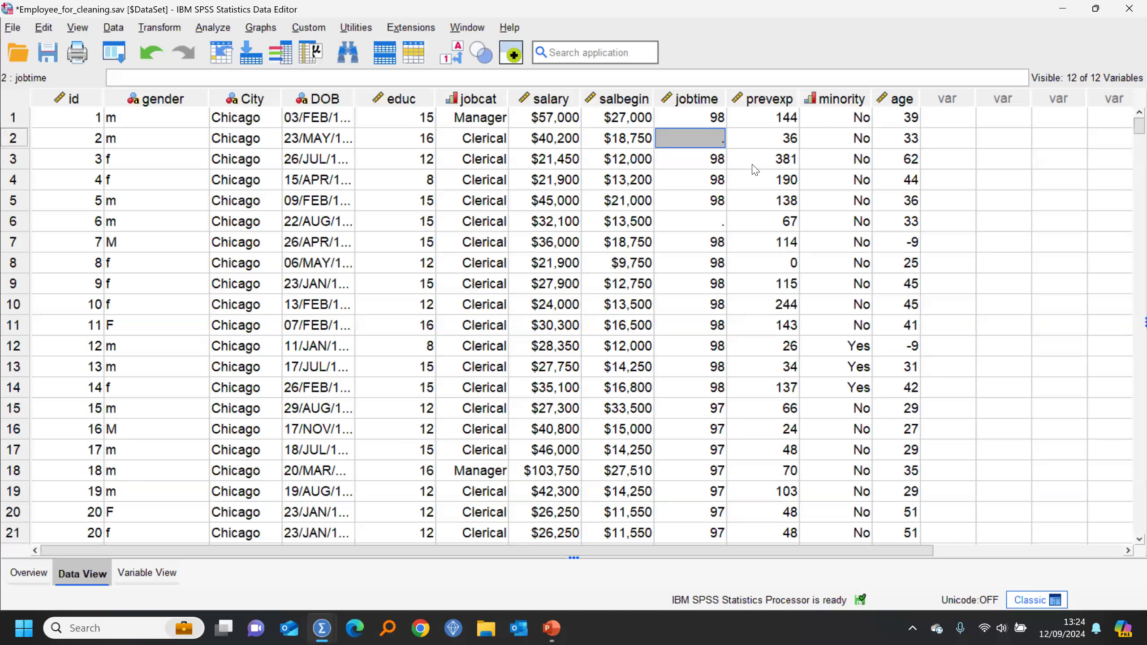
Sort the cases by jobtime in ascending order to inspect the missing entries, and re-sort them by id in ascending order.
right_click(707, 109)
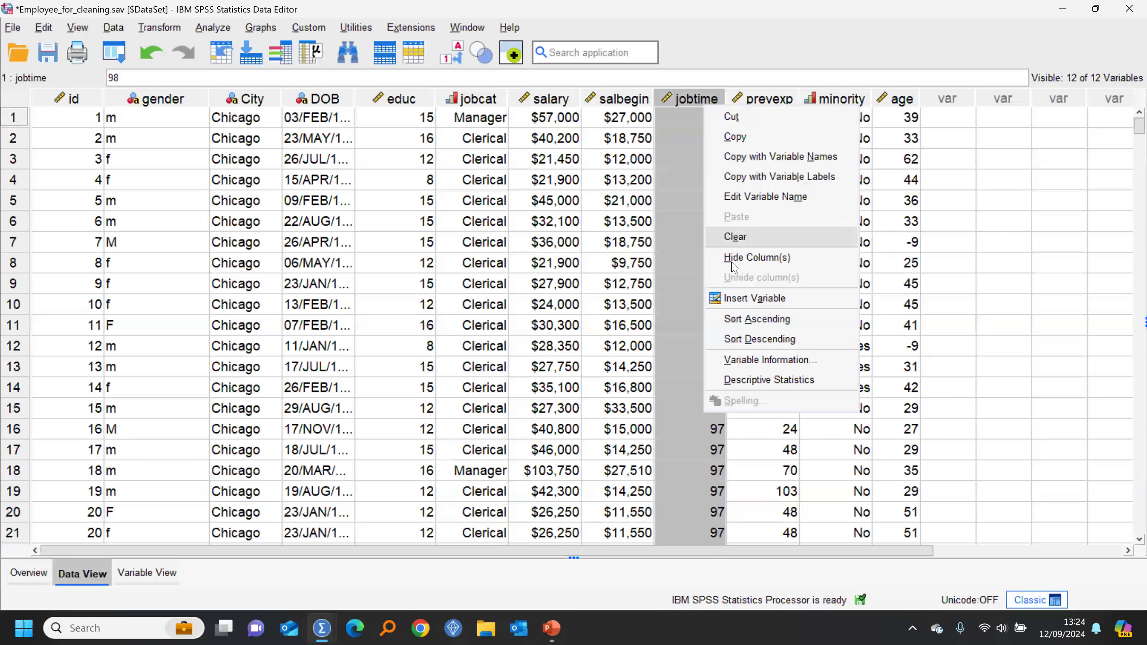
left_click(757, 319)
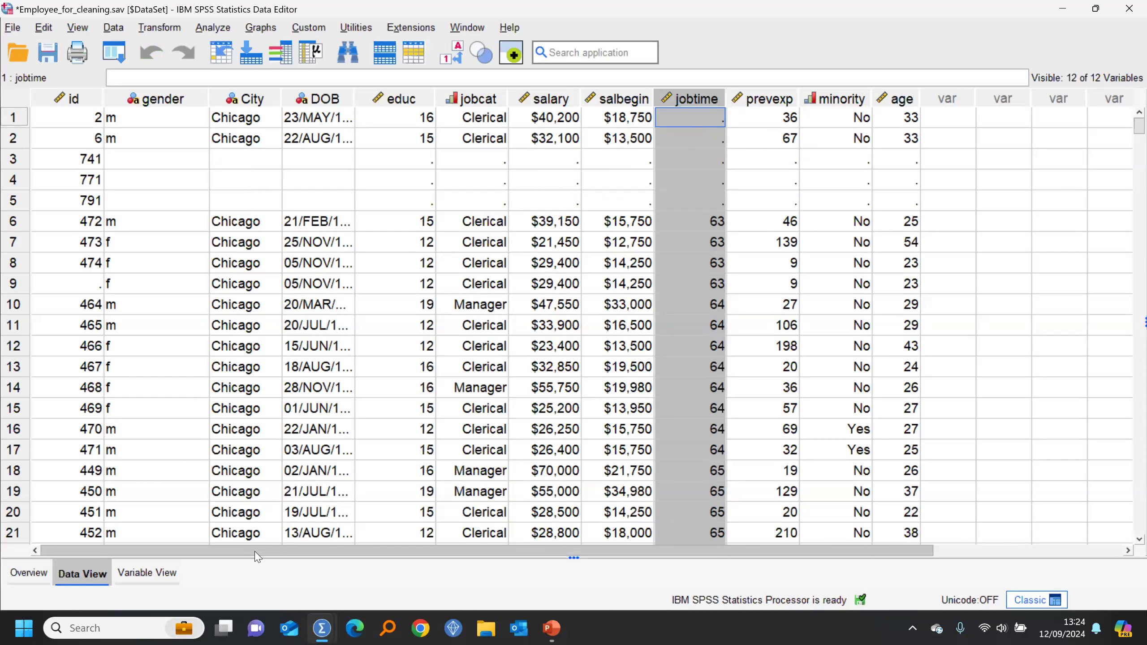
left_click(97, 119)
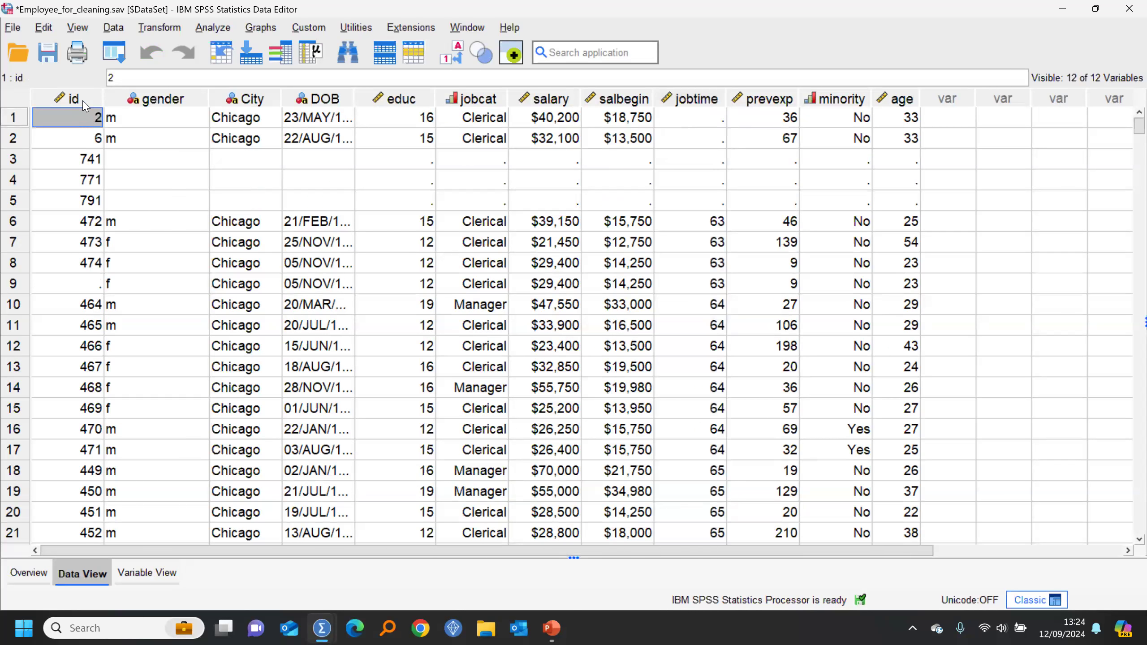
left_click(85, 99)
right_click(85, 101)
left_click(156, 316)
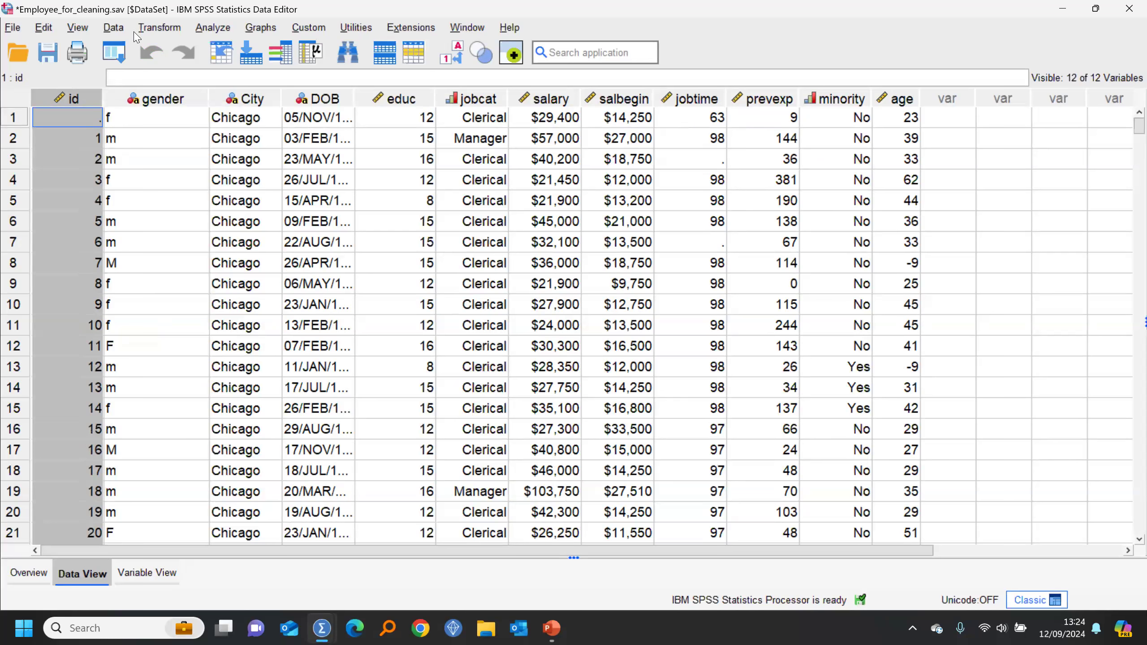
Set up a missing-value replacement for the jobtime variable that outputs to a new variable named jobtime2.
left_click(159, 30)
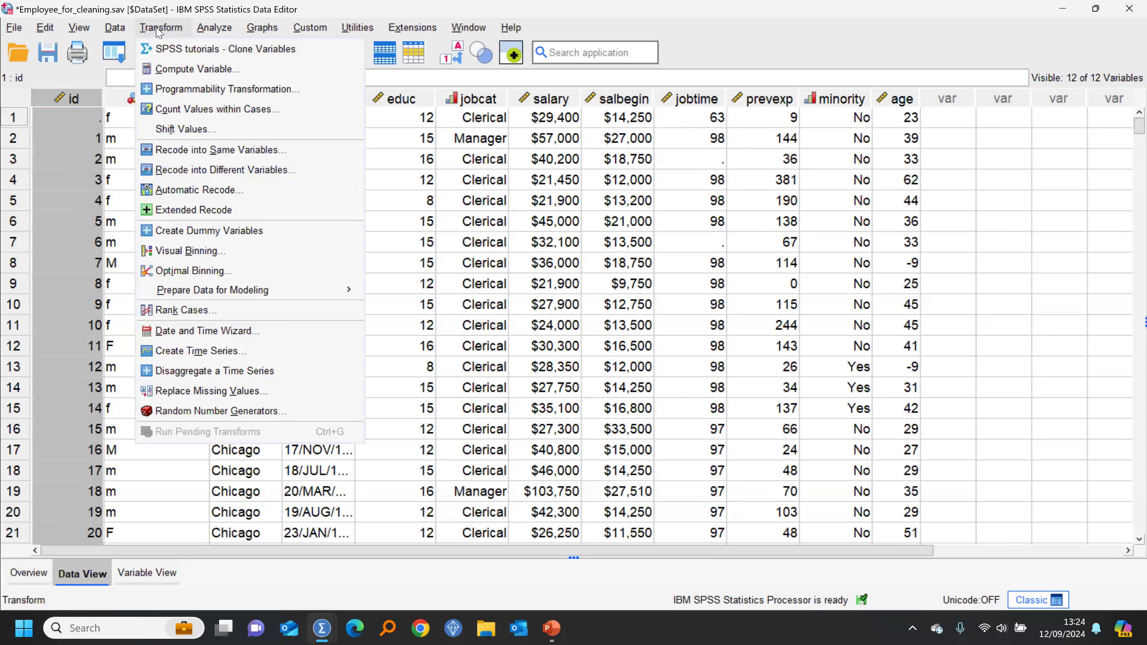
left_click(219, 391)
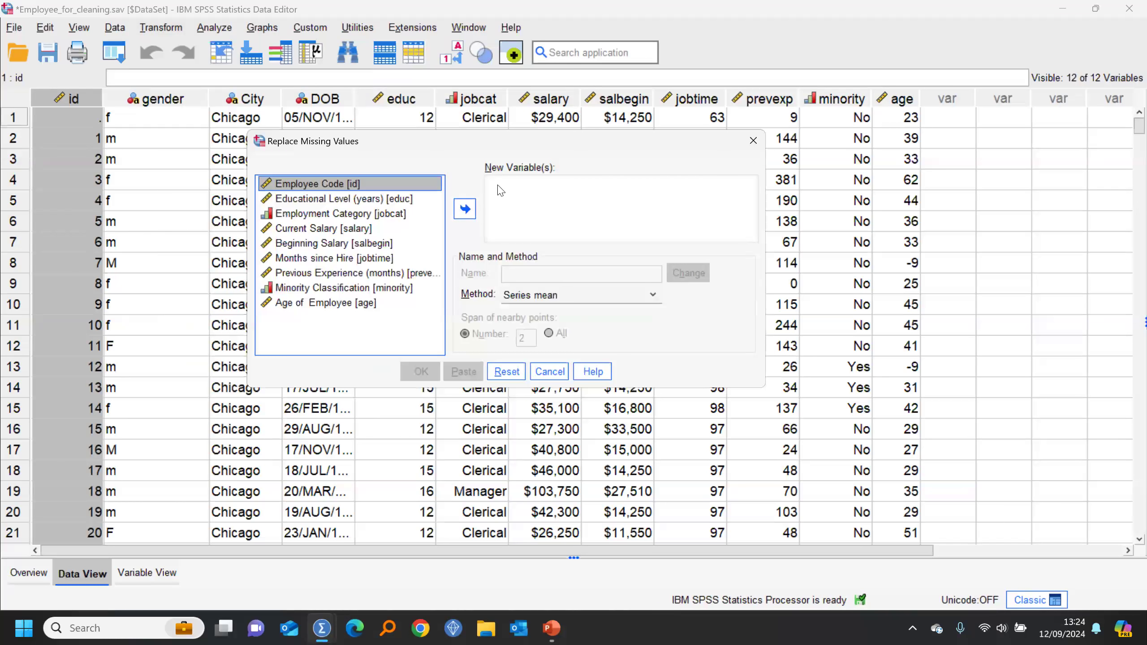
left_click(319, 258)
left_click(465, 210)
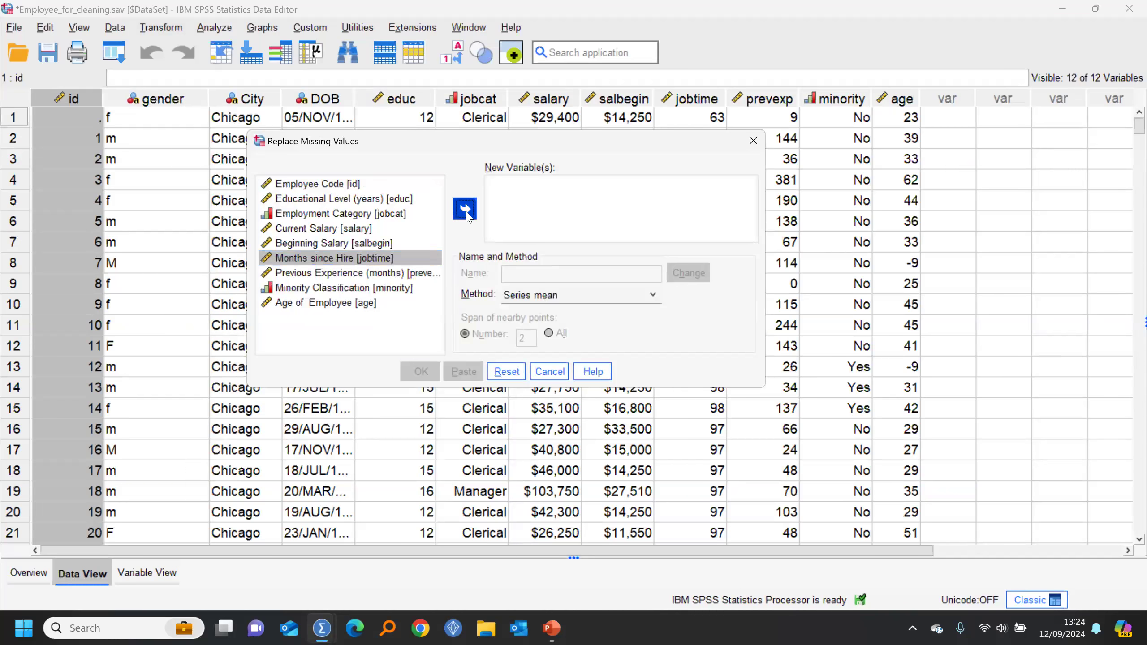
double_click(582, 274)
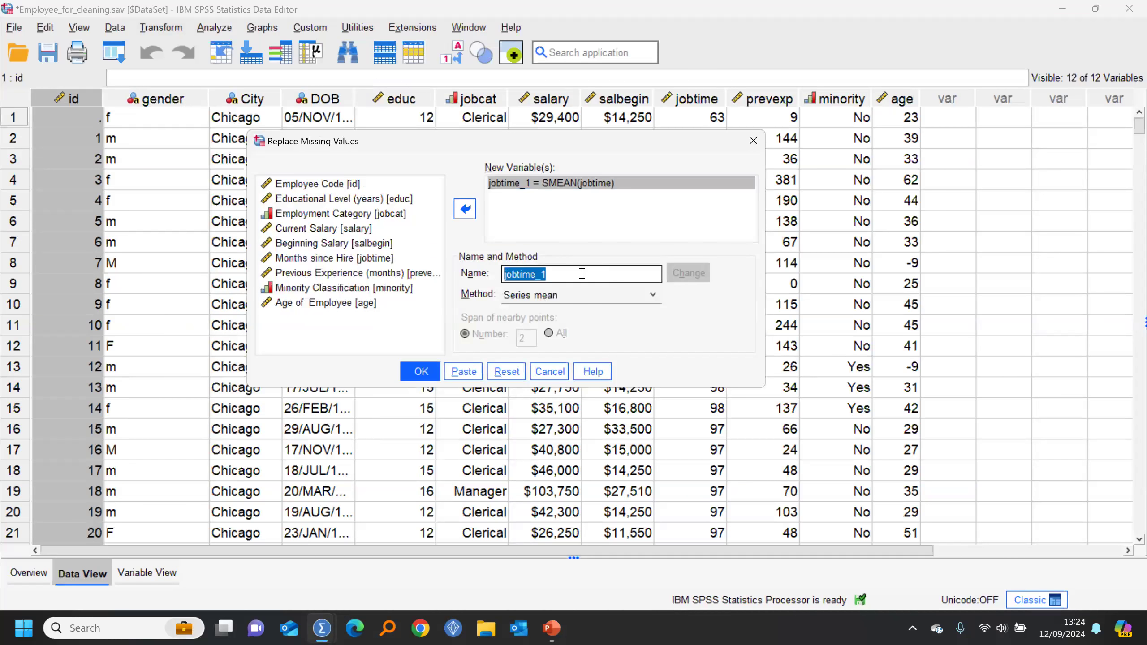
left_click(573, 269)
key("BackSpace")
key("BackSpace")
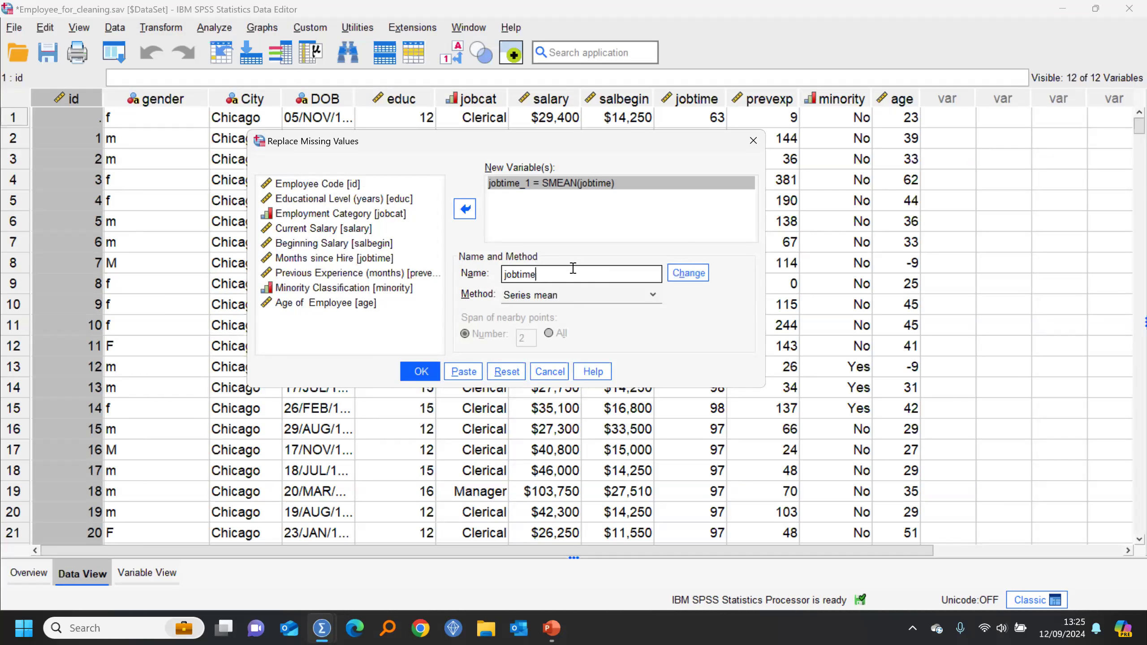
type("2")
left_click(688, 273)
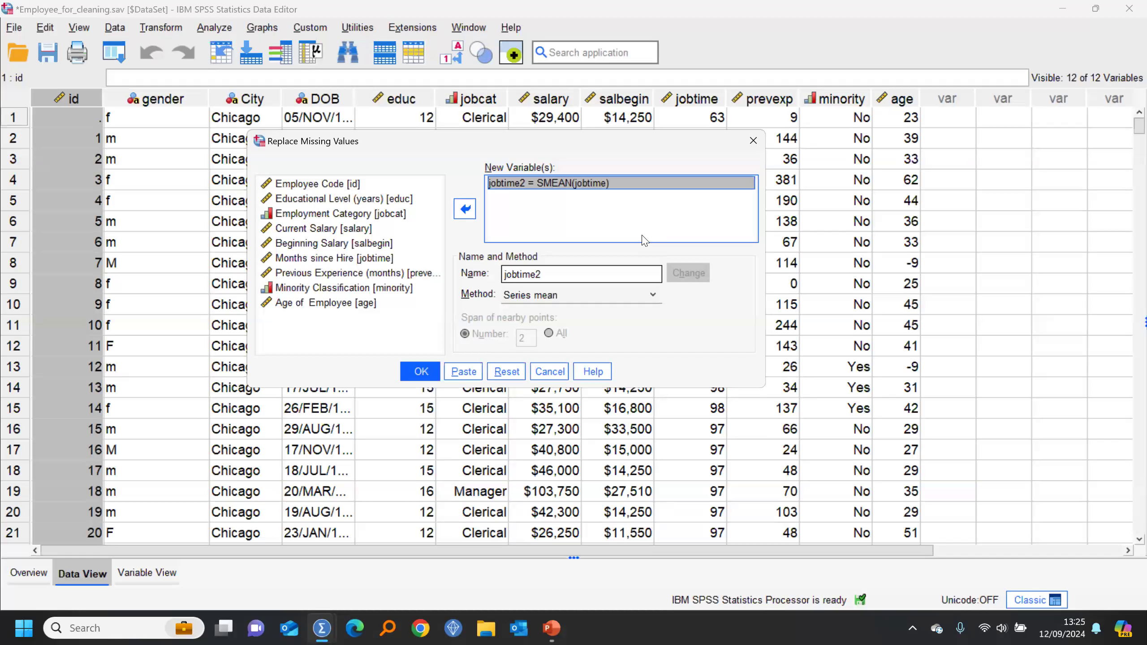
Review the replacement methods, keep Series mean, run the missing-value replacement and return to the dataset.
left_click(653, 296)
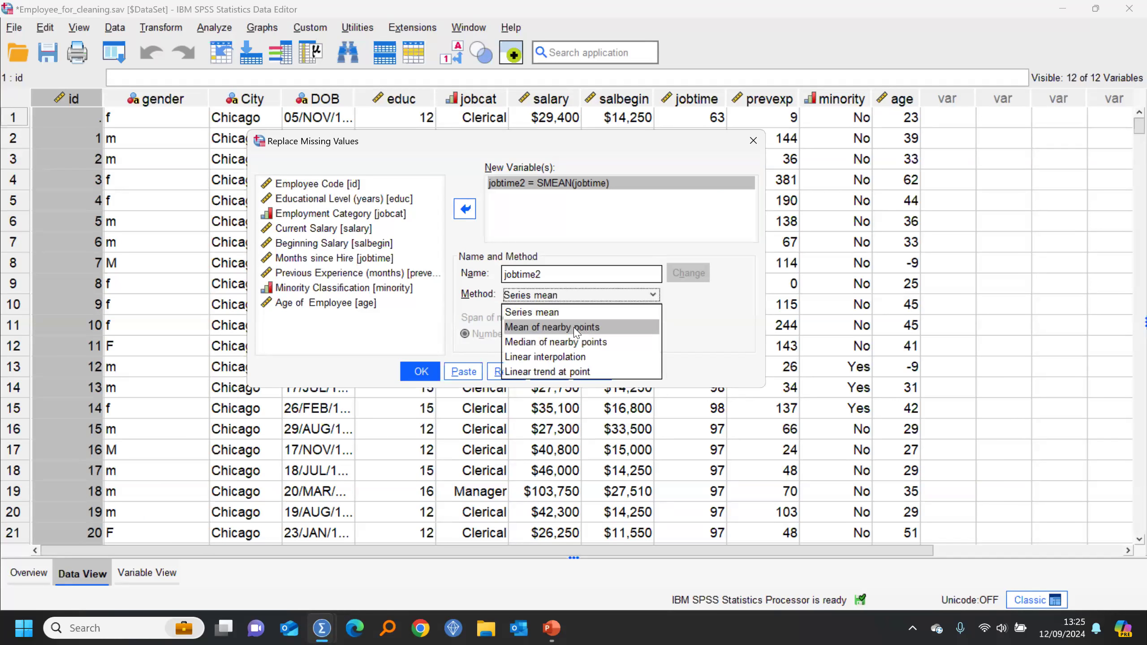
left_click(702, 332)
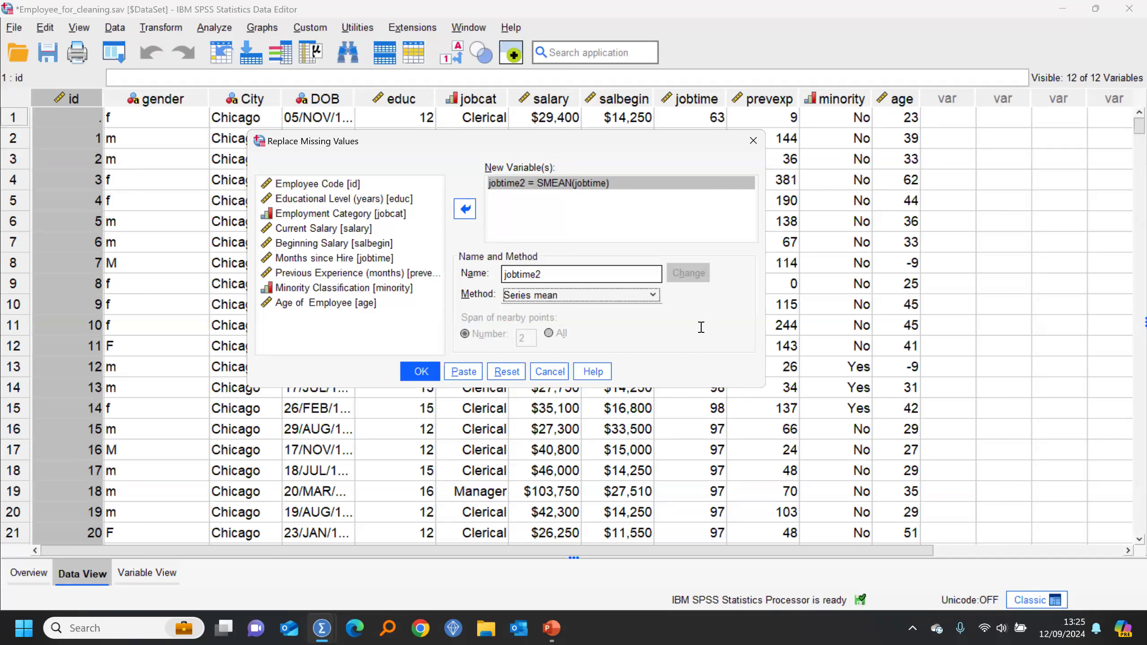
left_click(419, 371)
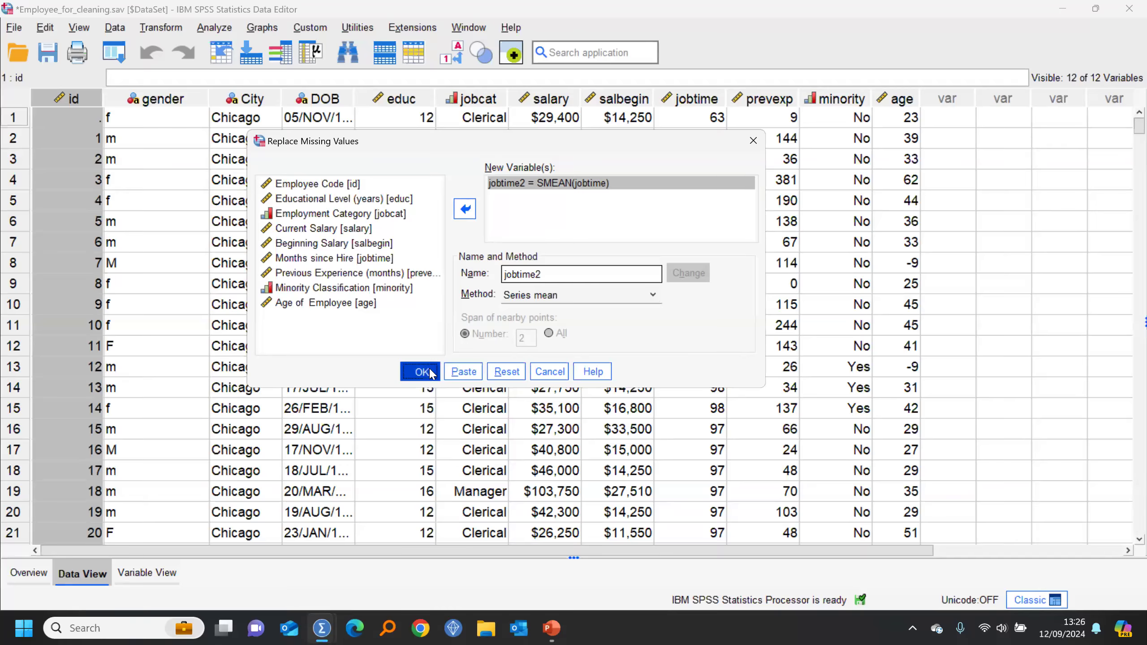
left_click(291, 53)
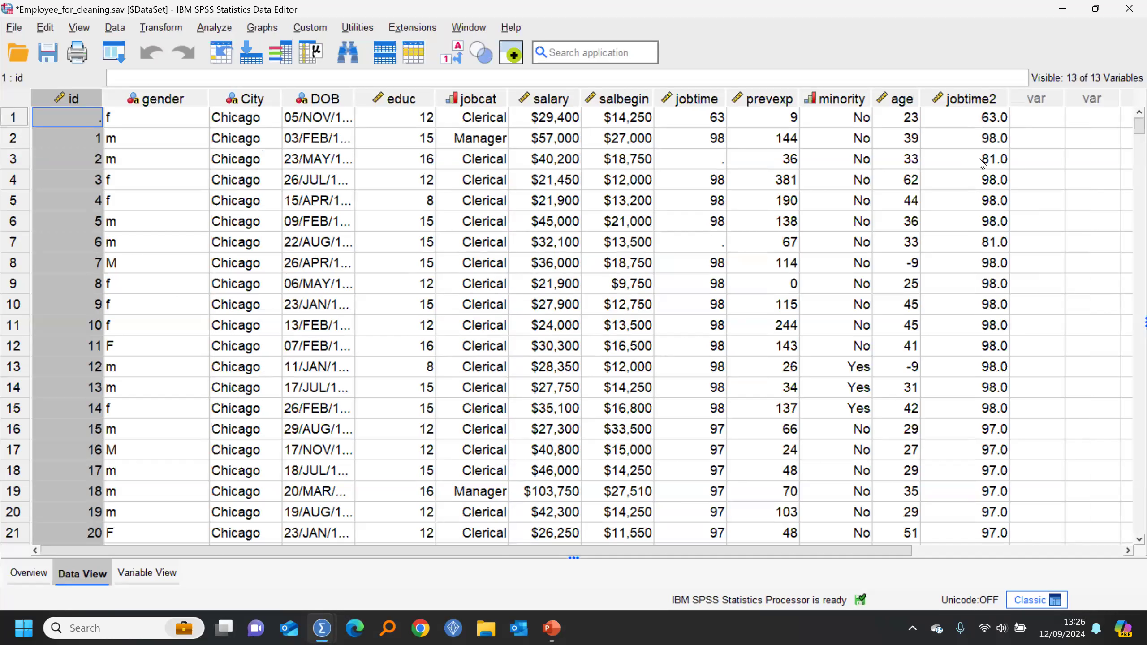
Delete the original jobtime variable and set the decimals of jobtime2 to 0 in its definition.
left_click(699, 98)
key("Delete")
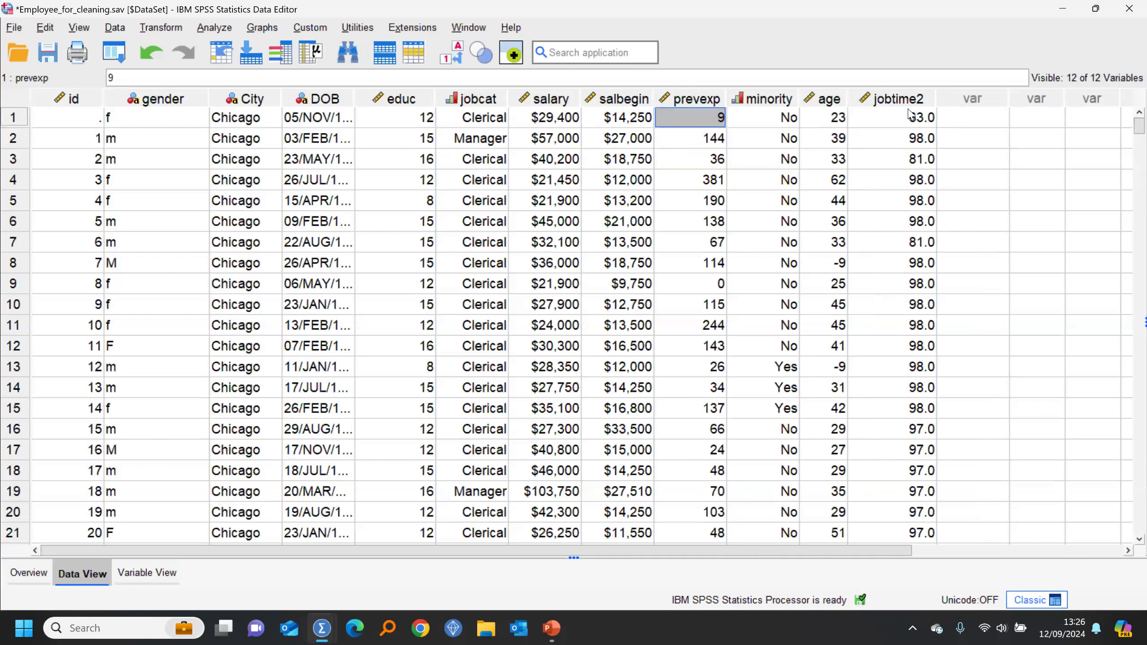
double_click(894, 99)
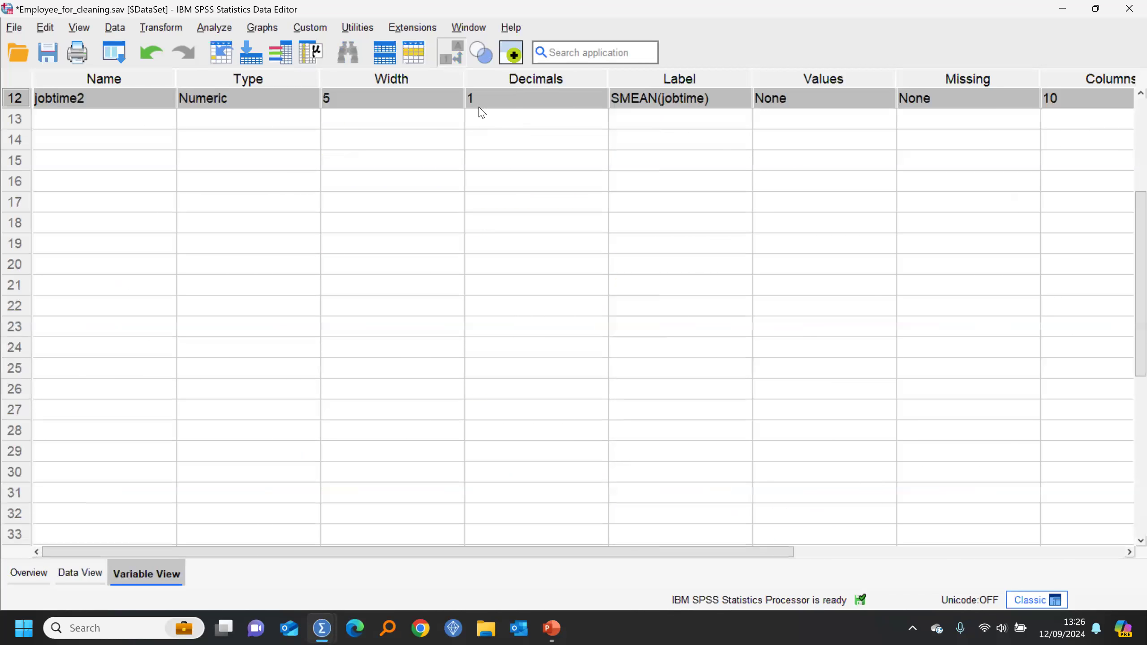
left_click(605, 105)
left_click(605, 105)
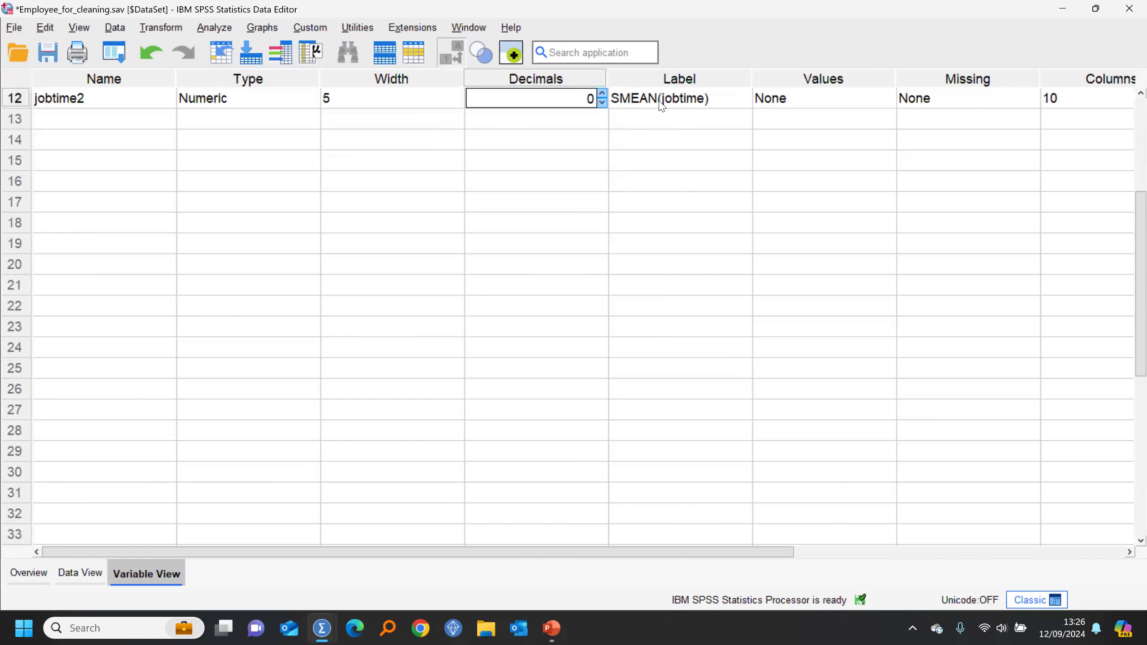
Replace the label of jobtime2 with "Time in job in months" and return to the data.
left_click(627, 100)
double_click(628, 98)
left_click_drag(715, 98, 594, 95)
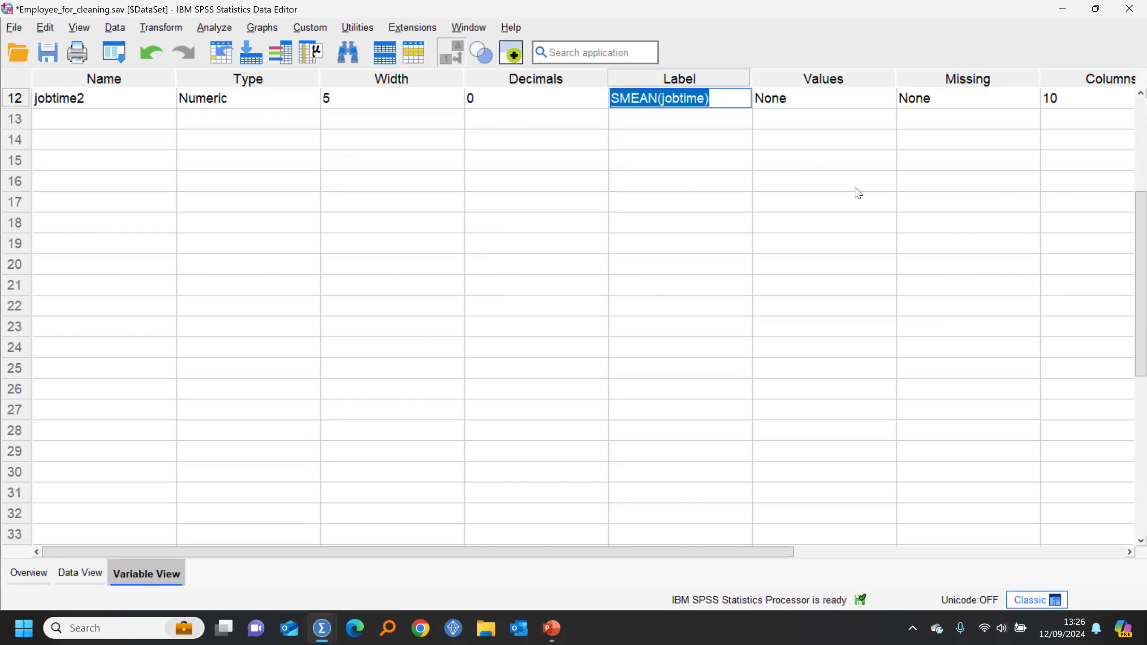
type("Time since")
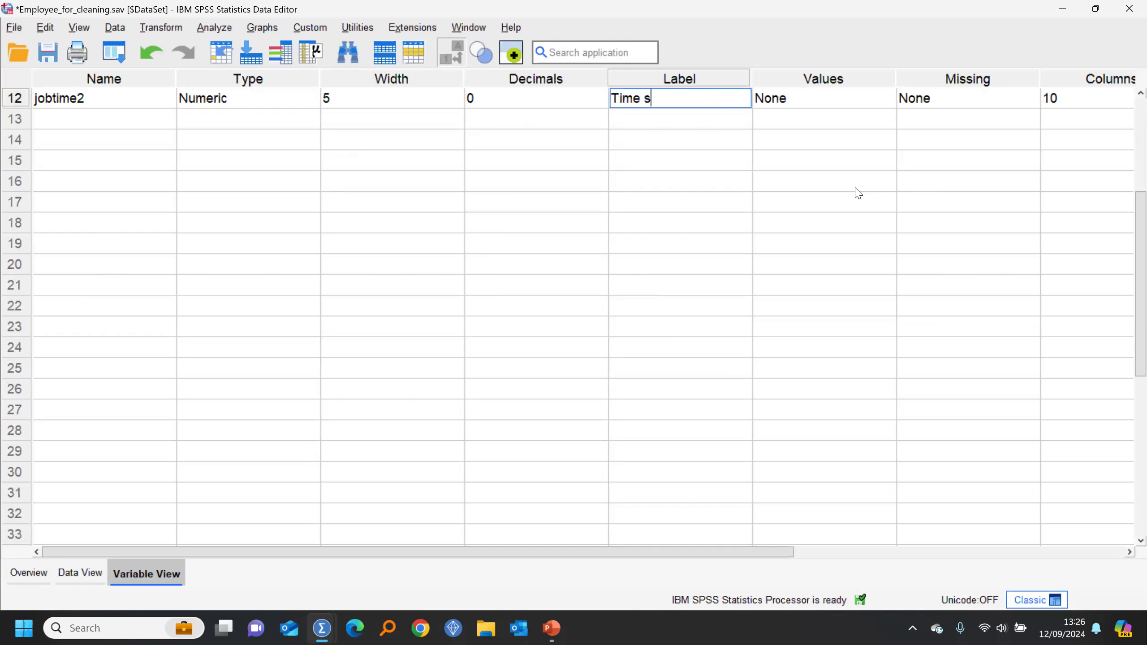
key("BackSpace")
key("BackSpace")
key("BackSpace")
key("BackSpace")
key("BackSpace")
key("BackSpace")
type("in job in months")
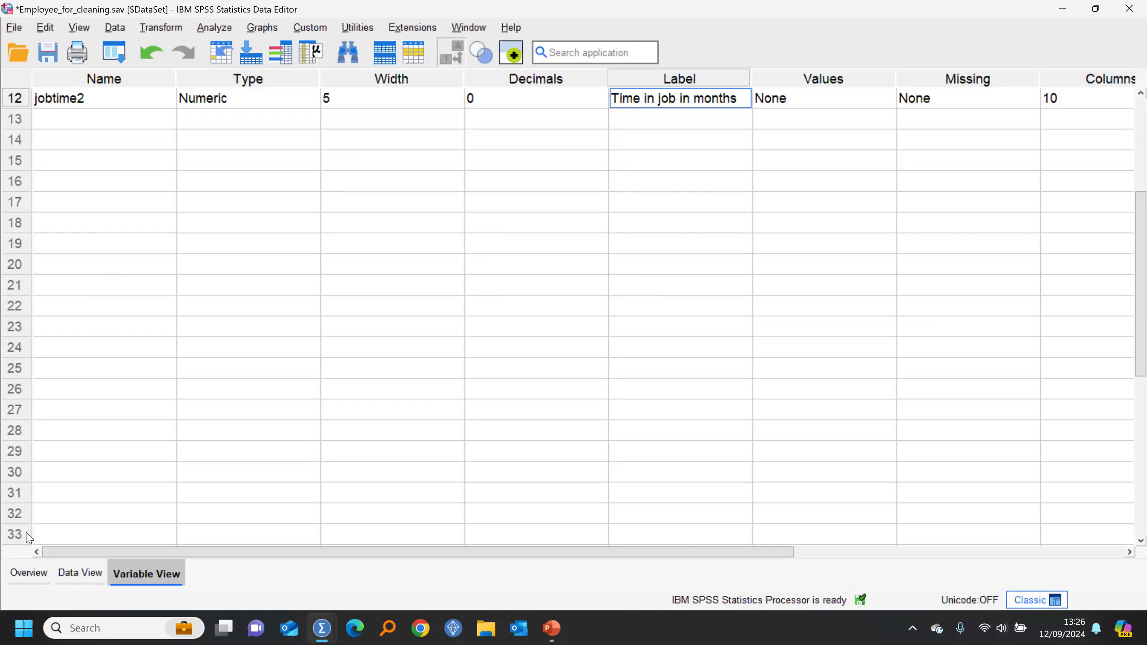
left_click(80, 573)
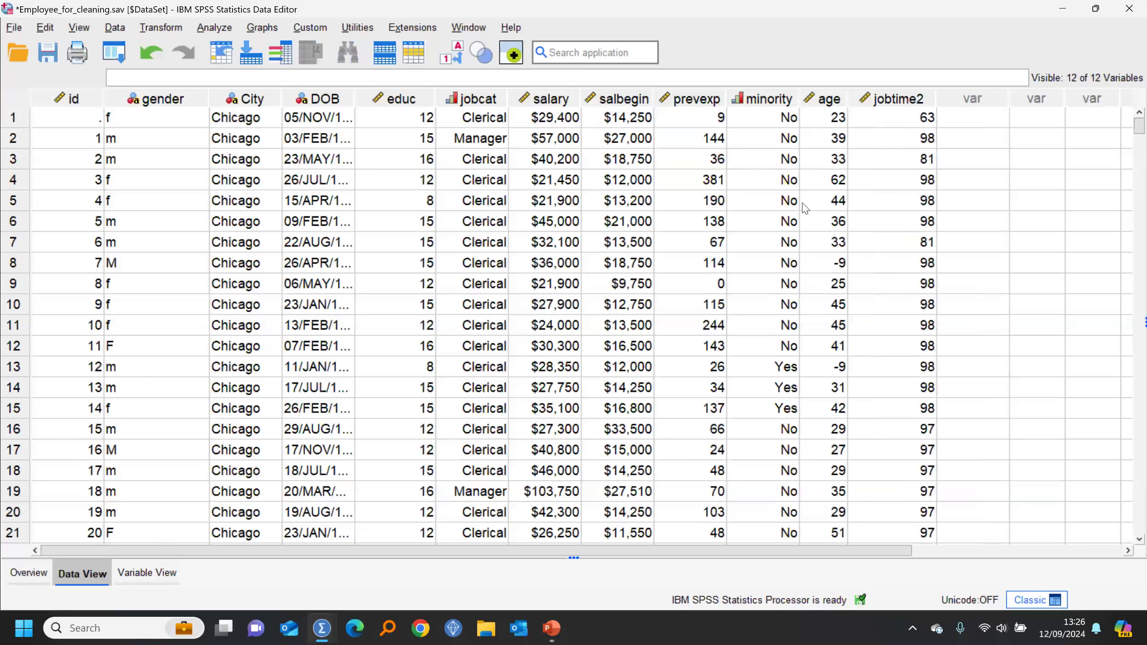
Move the jobtime2 variable between salbegin and prevexp, and rename it jobtime.
left_click(906, 100)
left_click_drag(906, 102, 677, 100)
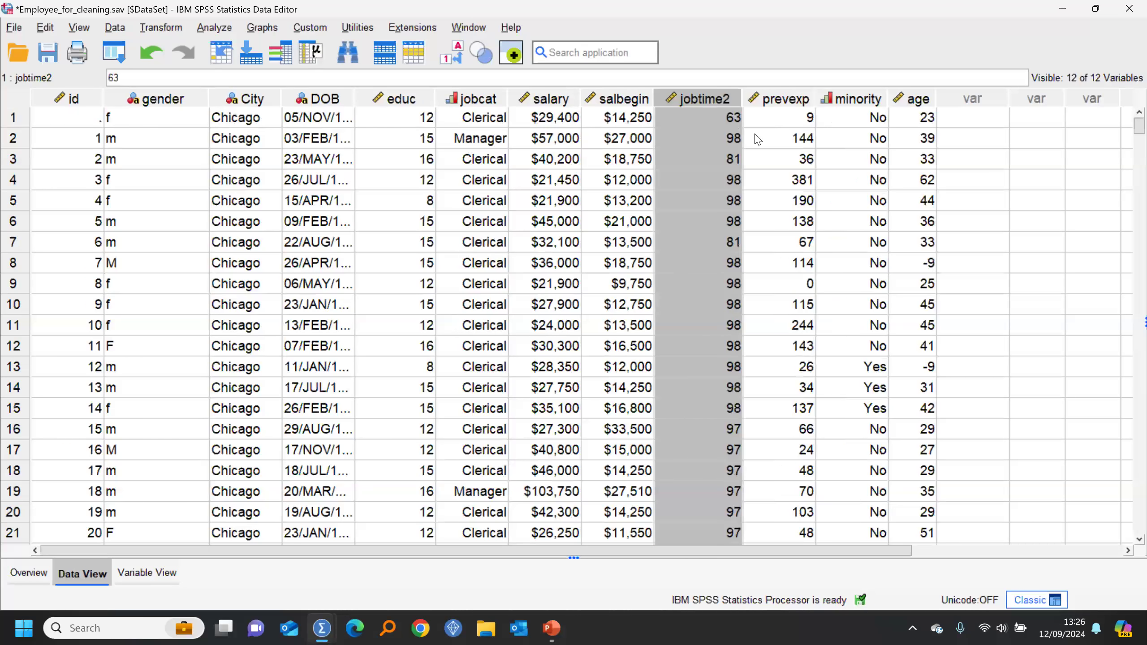
double_click(711, 105)
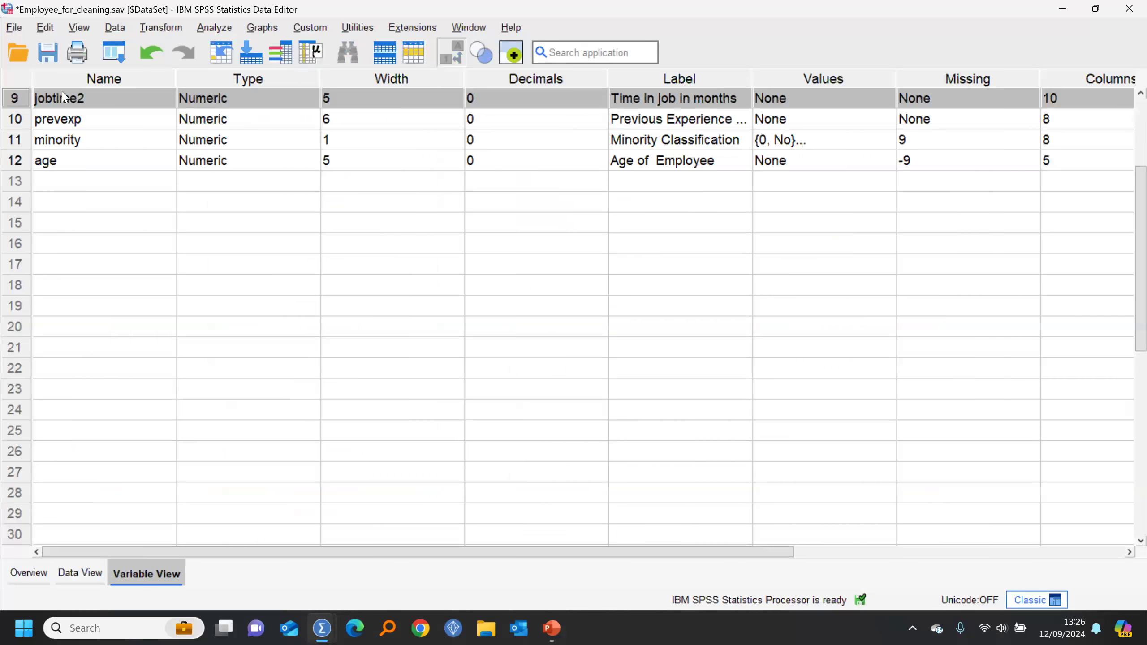
left_click(122, 97)
key("BackSpace")
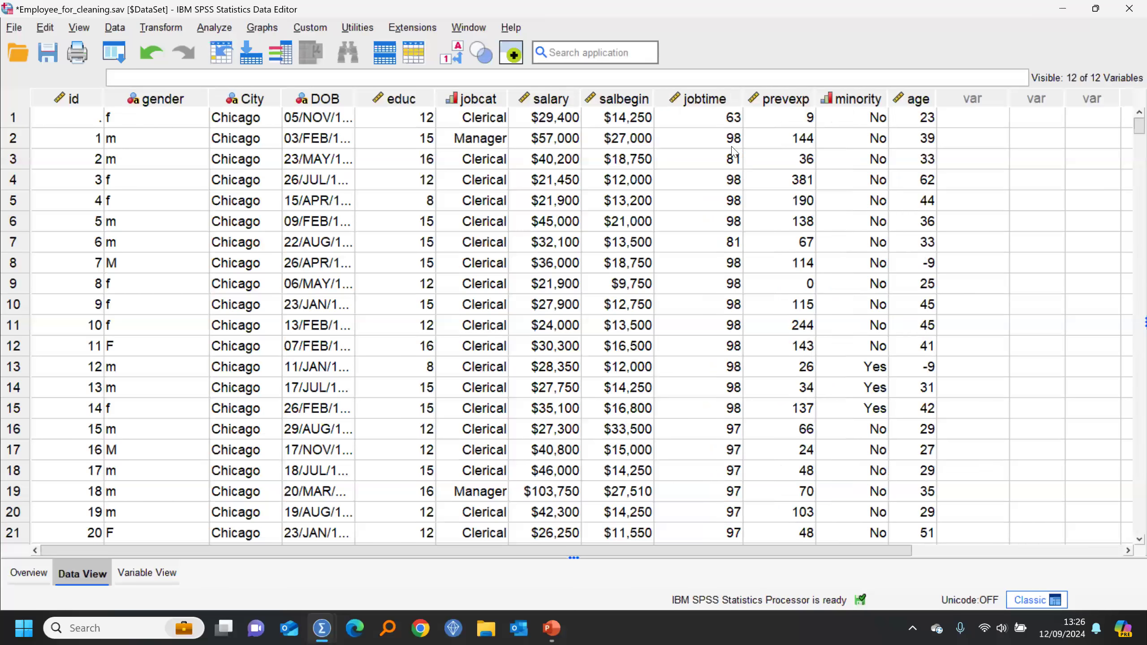
Clear the jobtime values of the three otherwise empty cases in rows 477 to 479 and return to the first cases.
left_click_drag(1139, 127, 1132, 502)
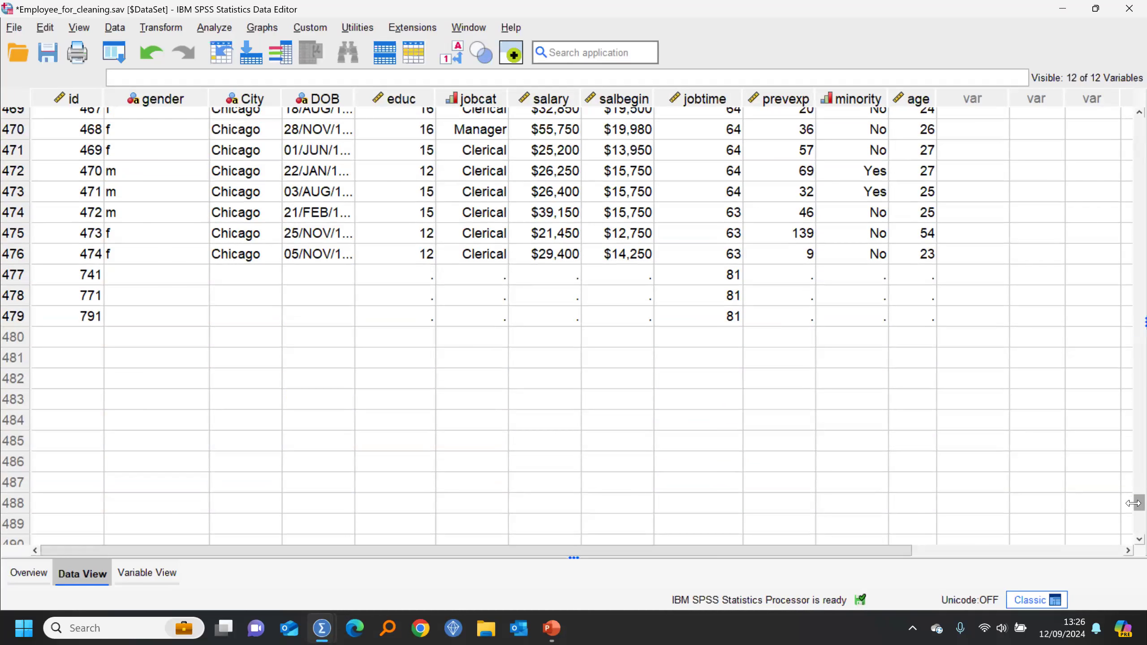
left_click_drag(715, 274, 719, 317)
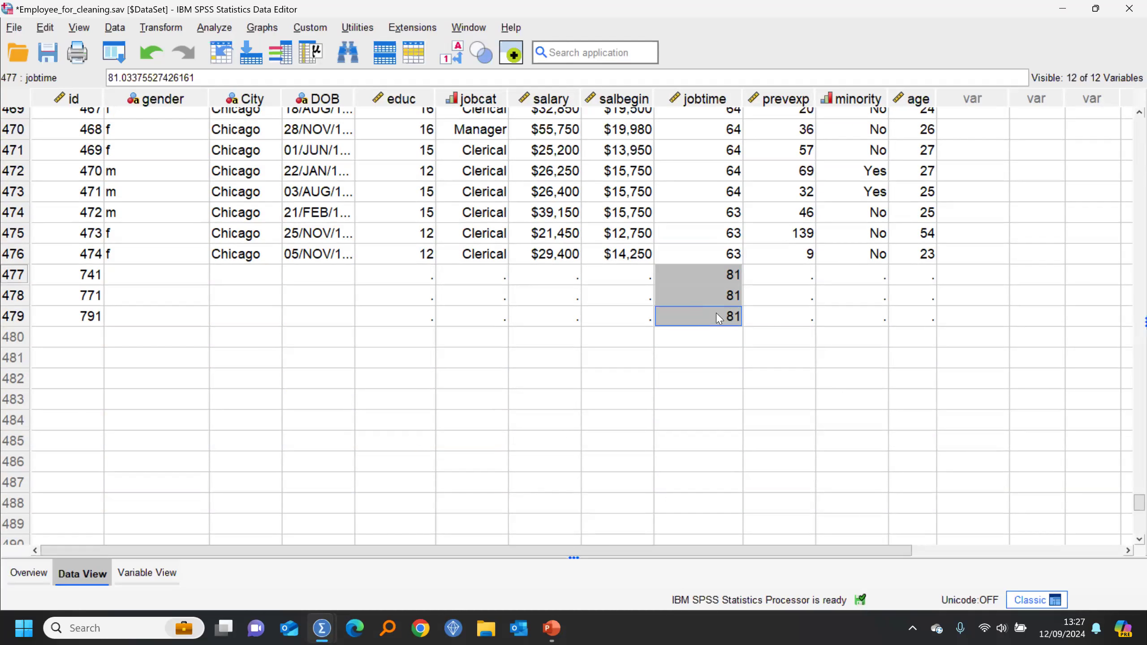
key("Delete")
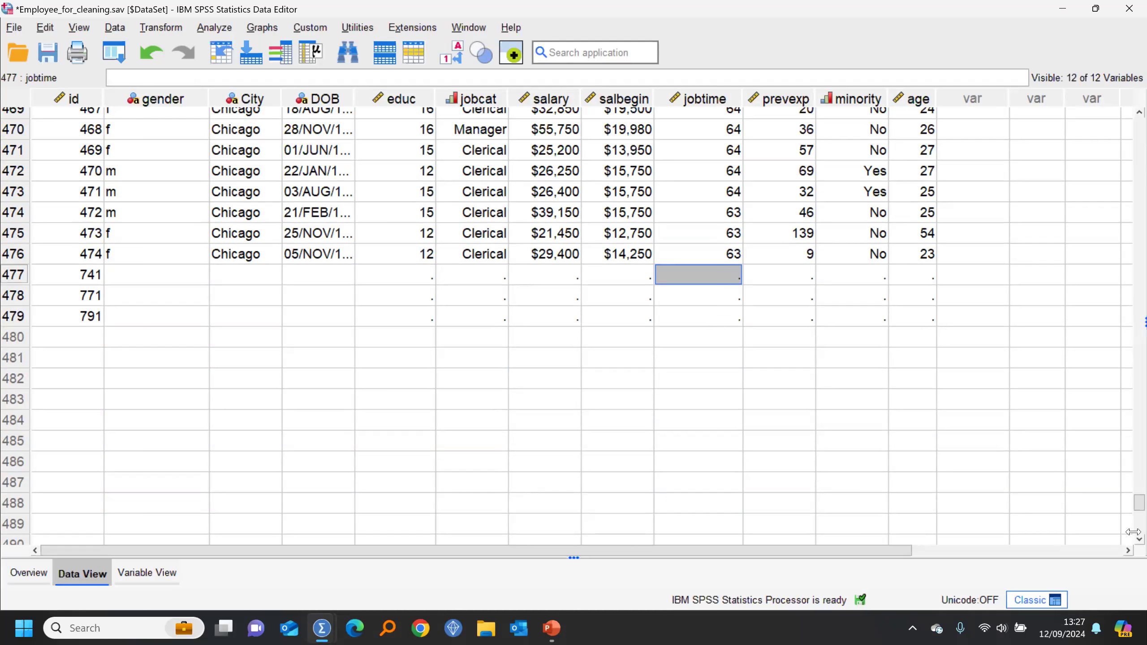
left_click_drag(1127, 503, 1027, 173)
scroll(1027, 174, "up", 6)
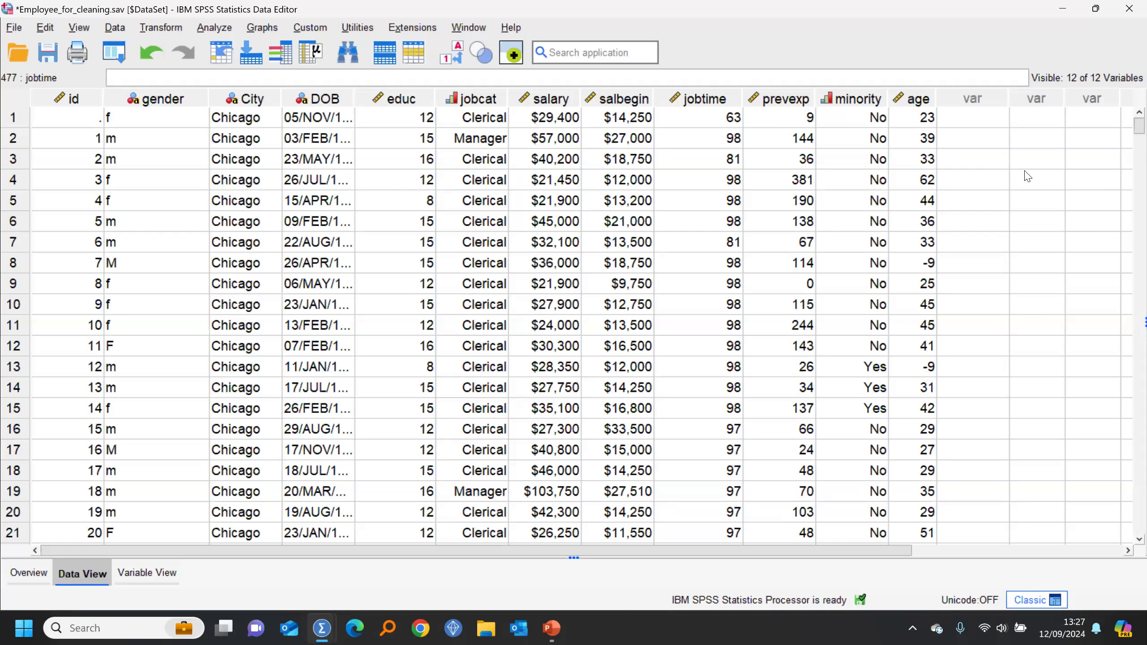
left_click(168, 29)
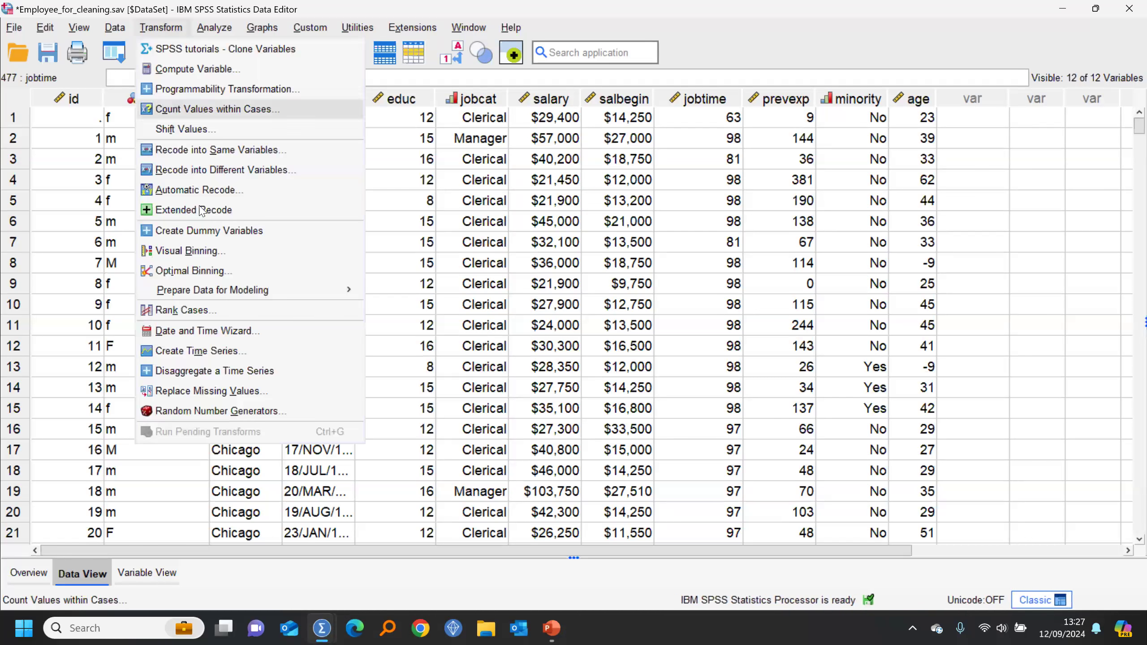
left_click(691, 112)
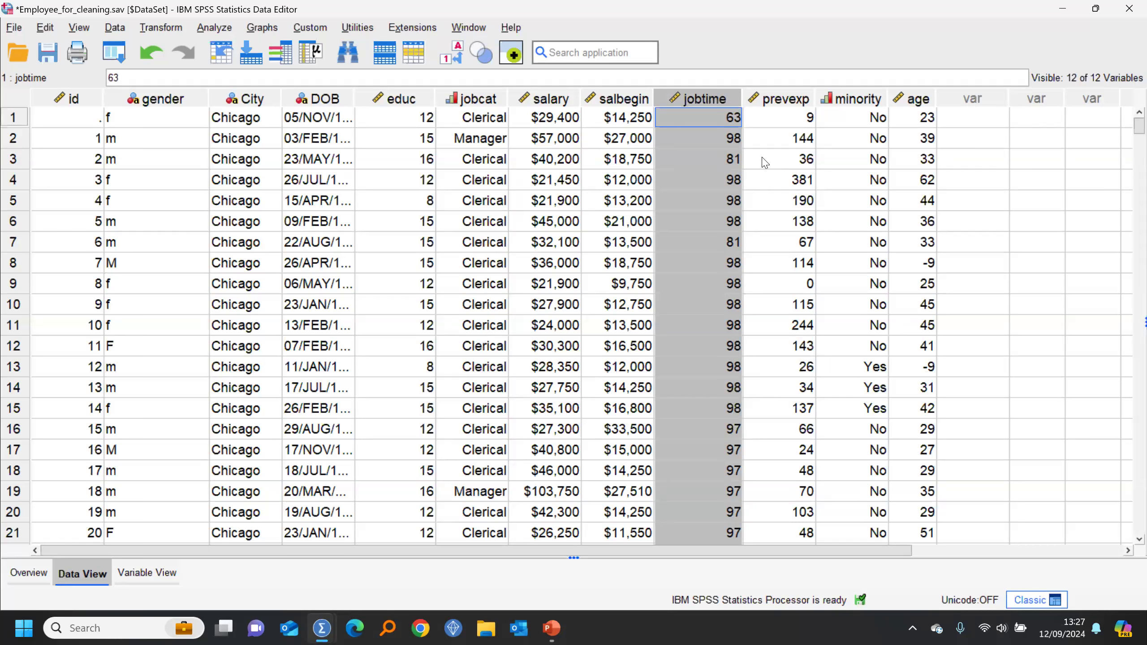
Widen the DOB column until the full dates of birth fit.
double_click(355, 95)
left_click_drag(410, 93, 412, 92)
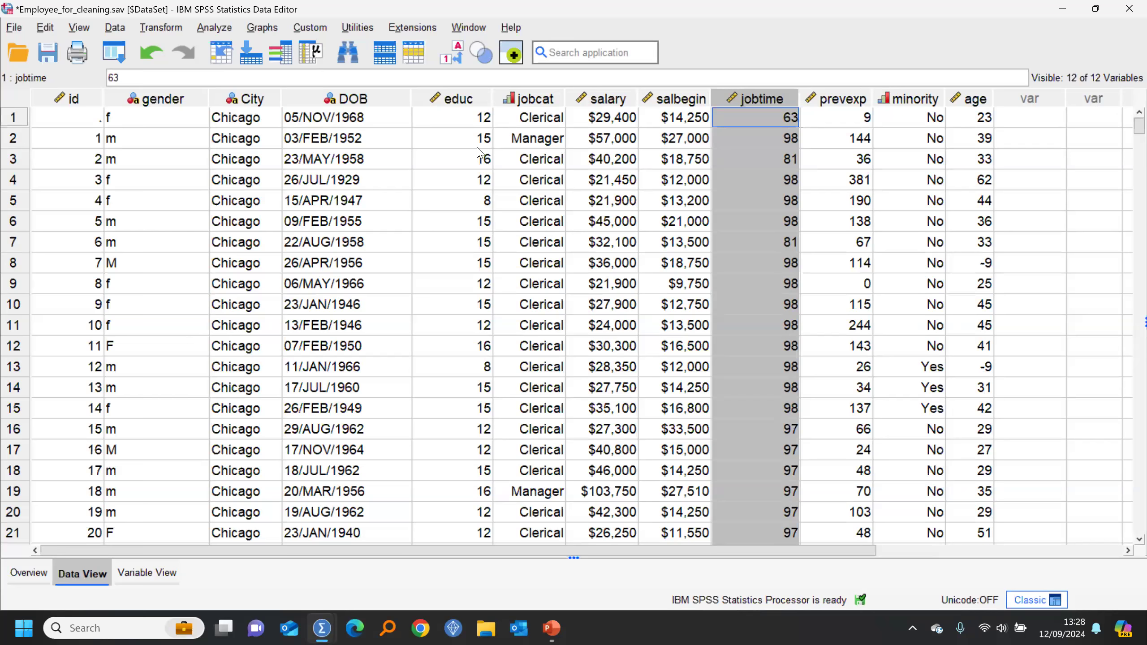
left_click(152, 573)
left_click(90, 575)
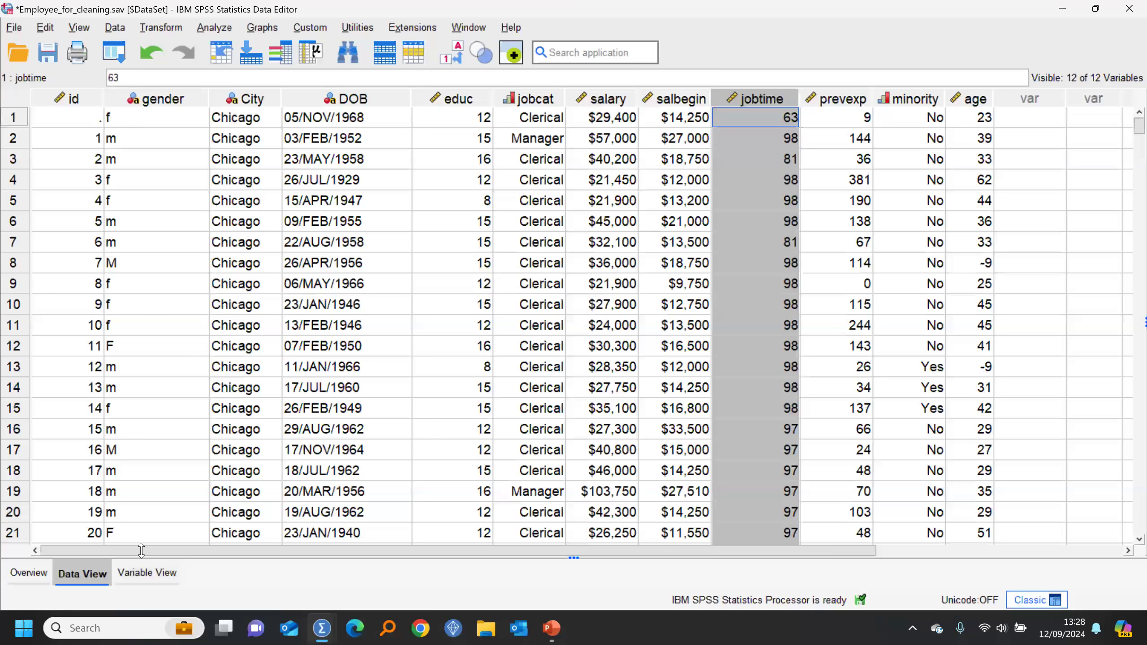
Copy the whole DOB variable.
left_click(349, 96)
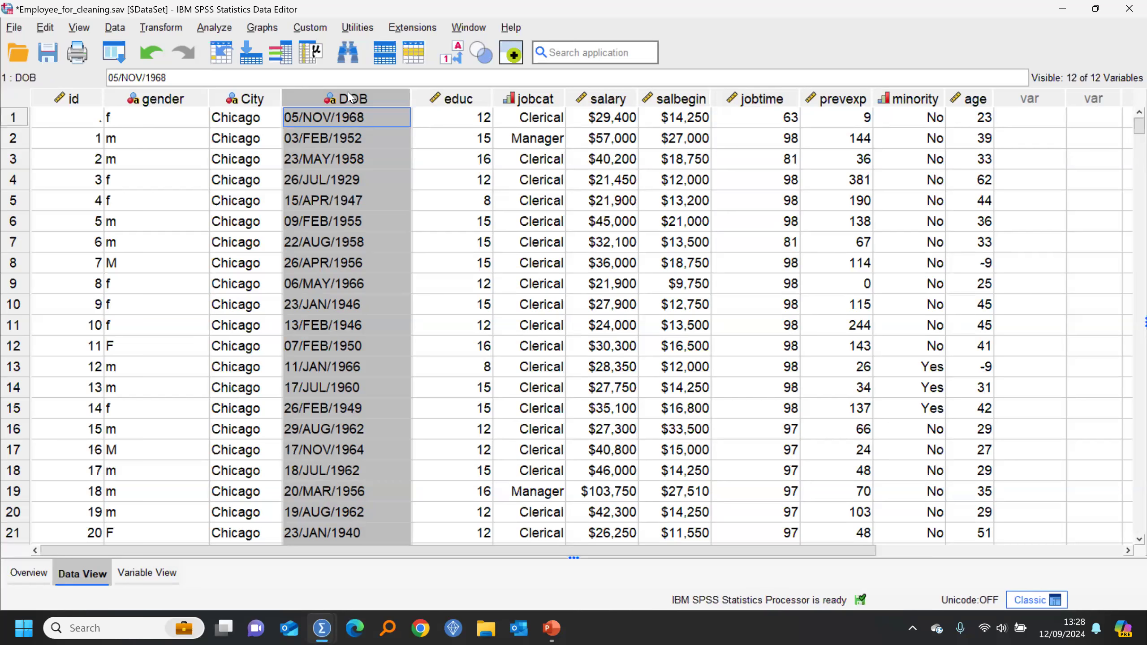
right_click(349, 96)
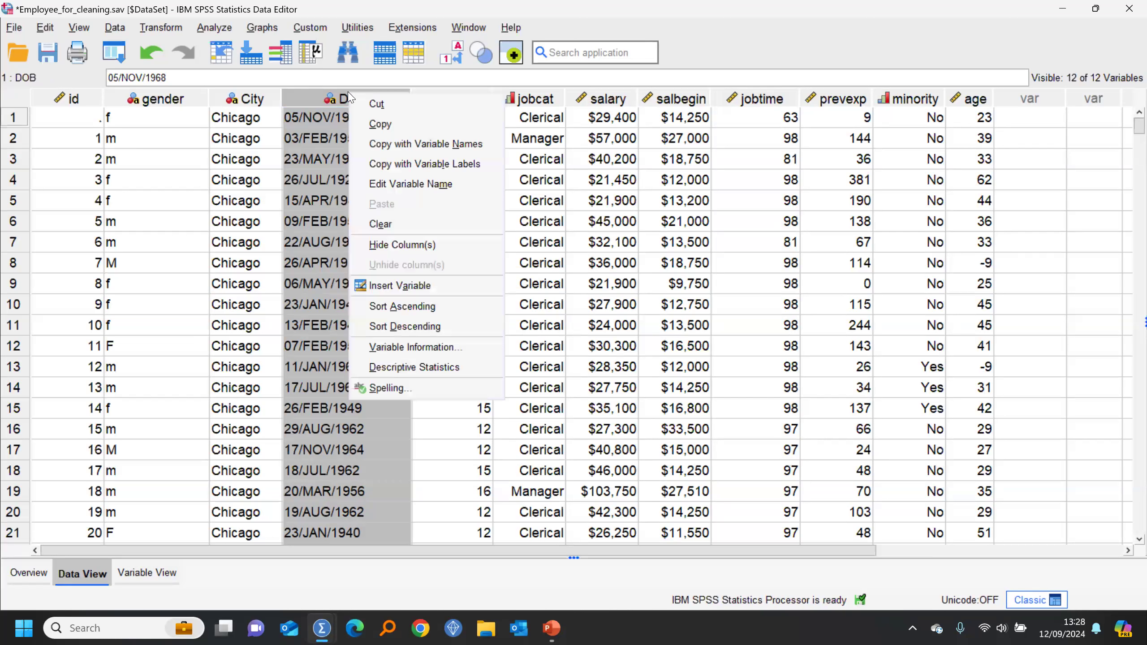
left_click(380, 124)
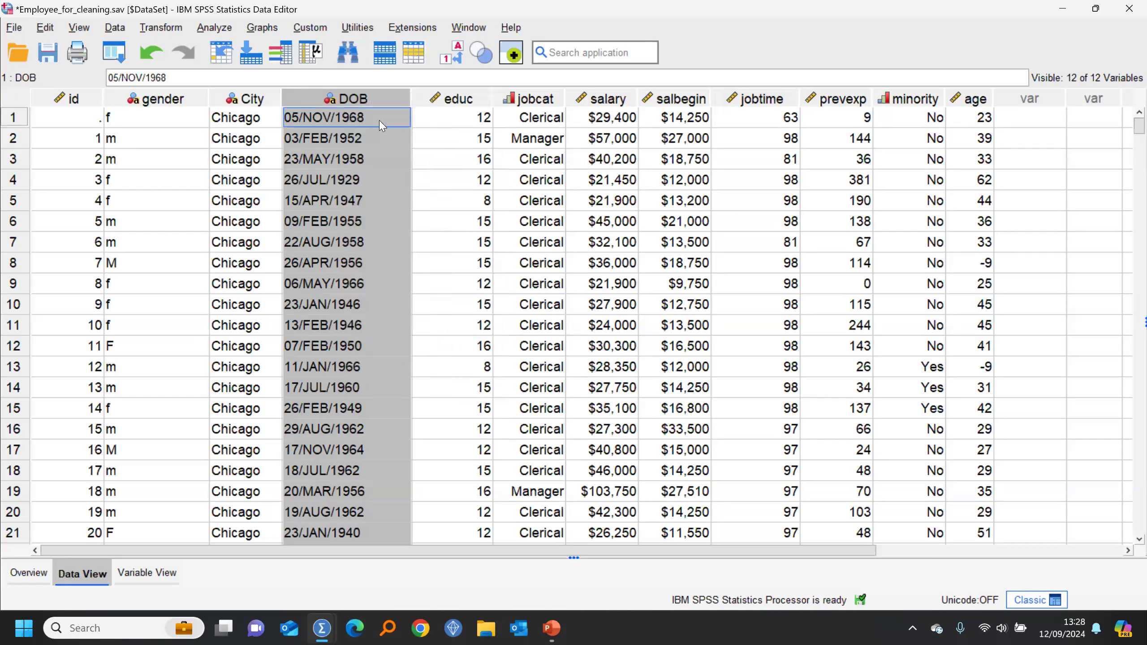
right_click(441, 103)
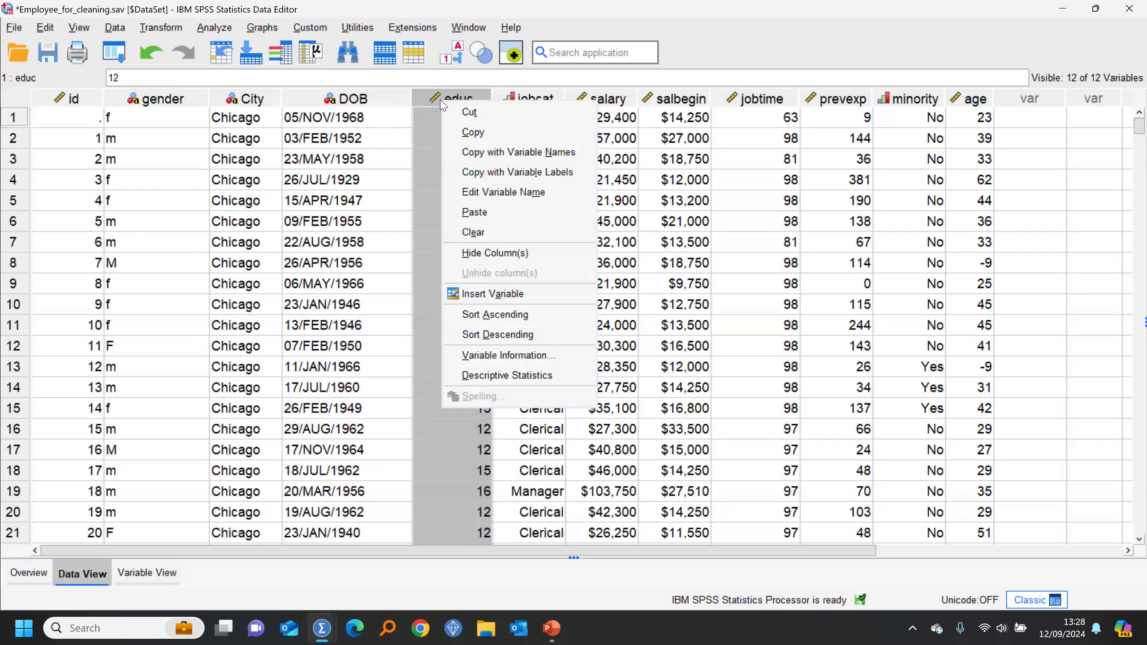
left_click(472, 212)
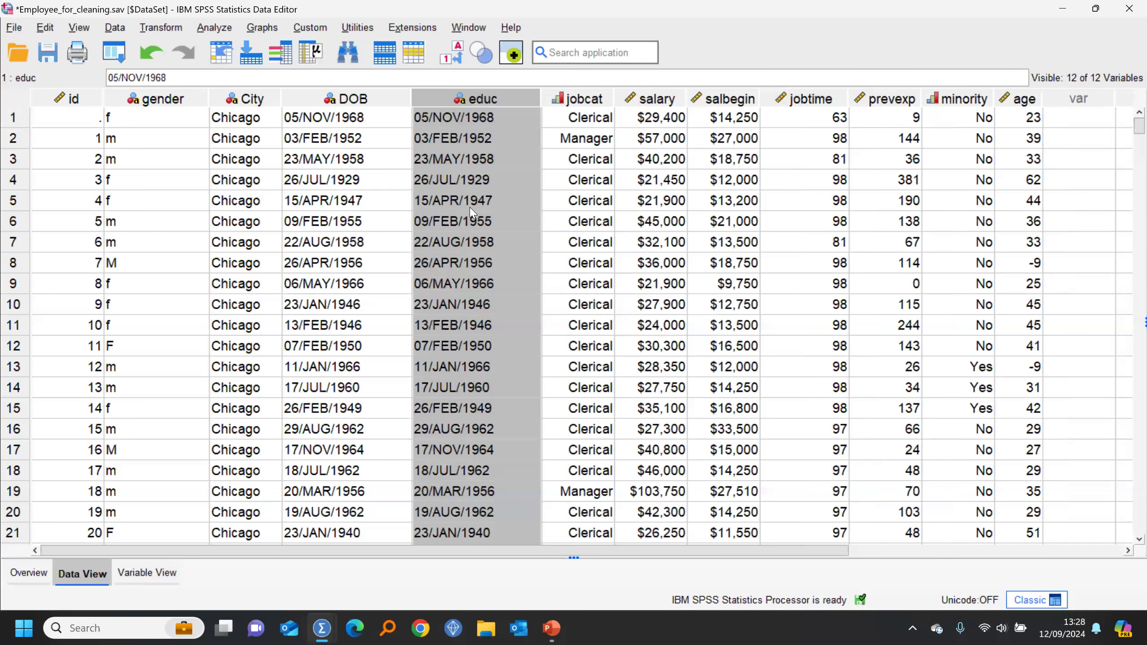
key("ctrl+z")
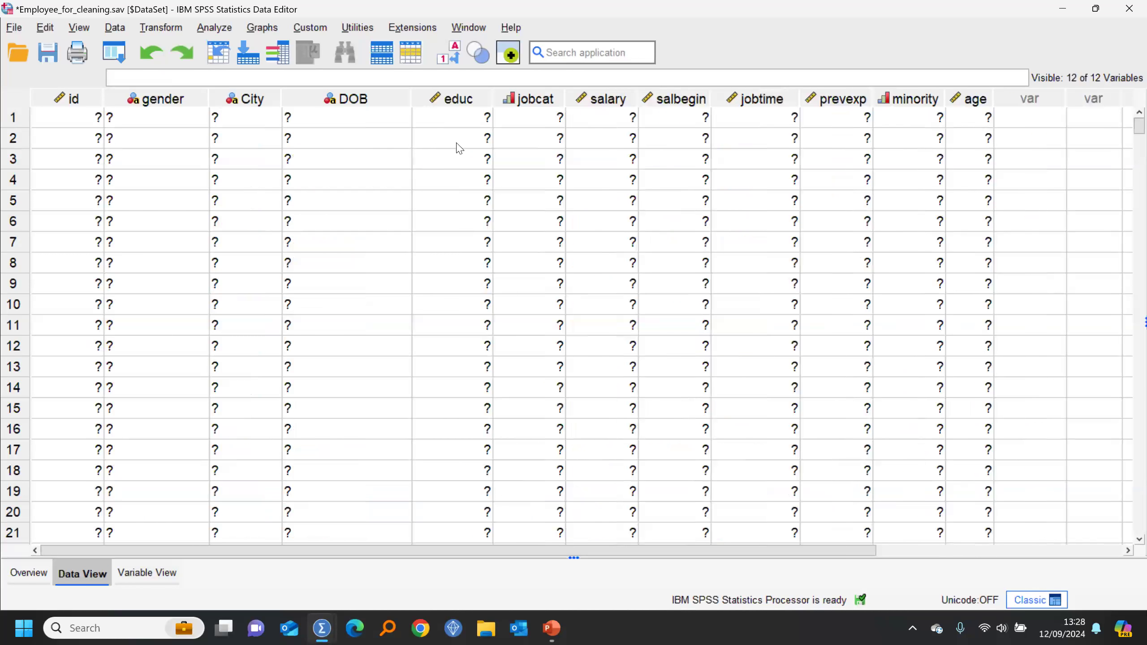
Insert a new variable before educ and paste the copied DOB variable into it.
left_click(437, 100)
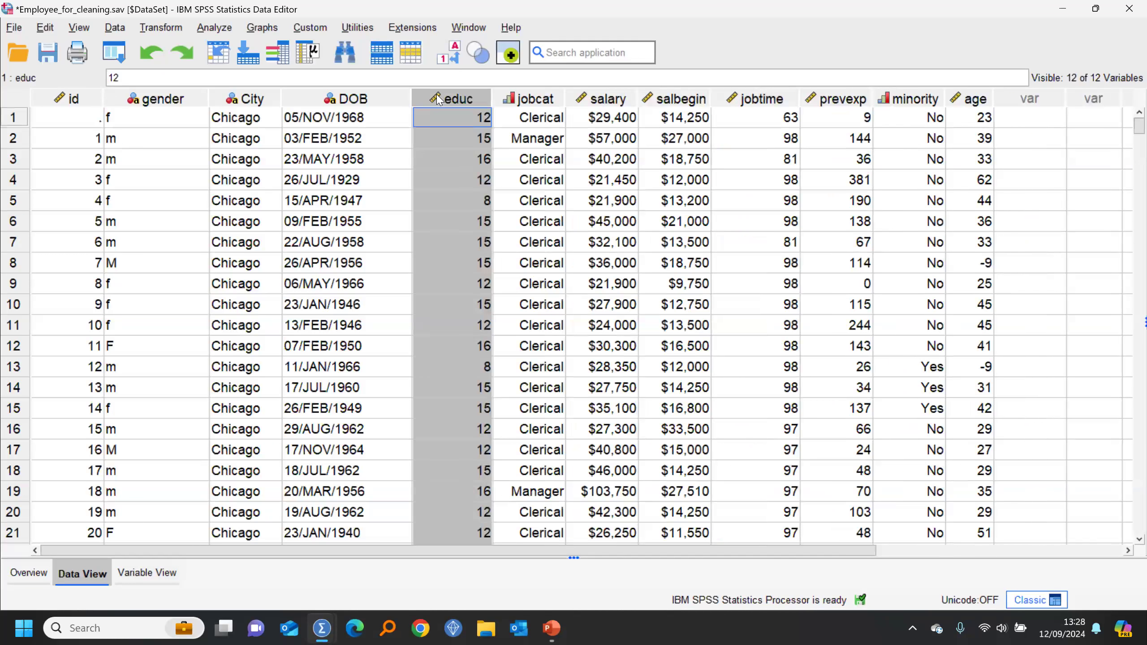
right_click(438, 100)
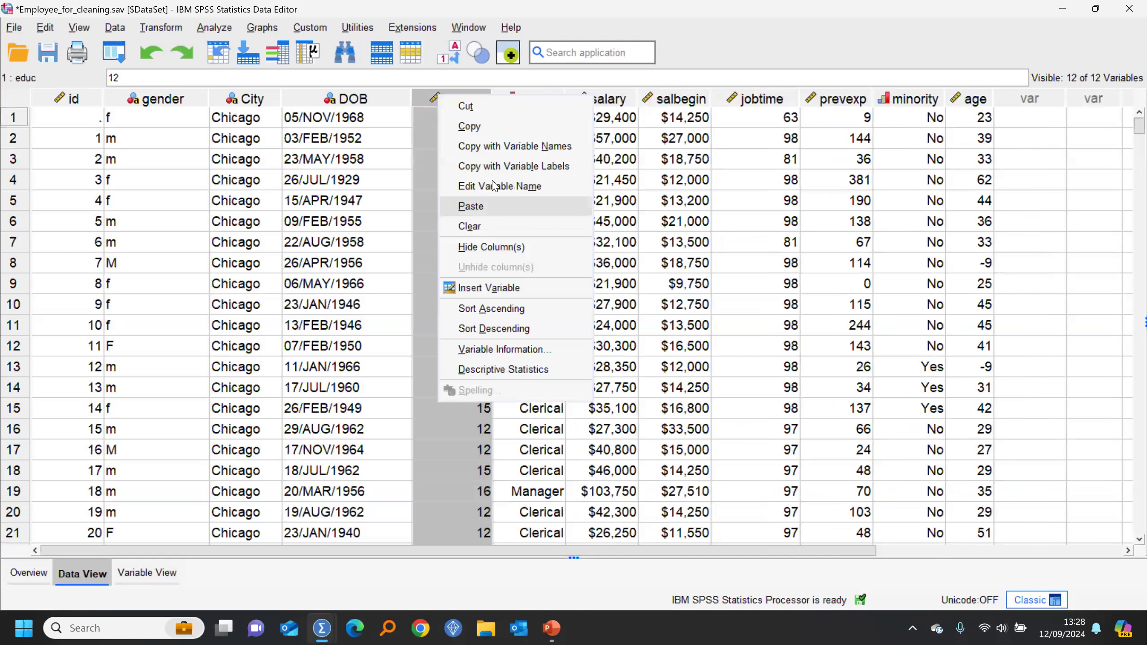
left_click(500, 288)
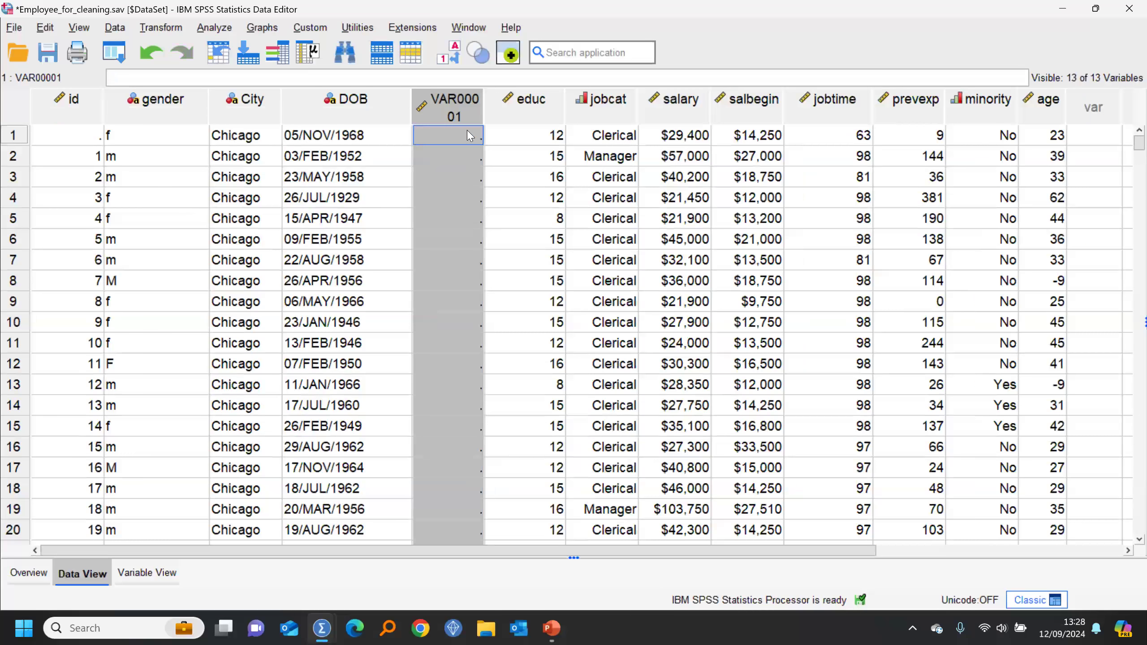
right_click(447, 109)
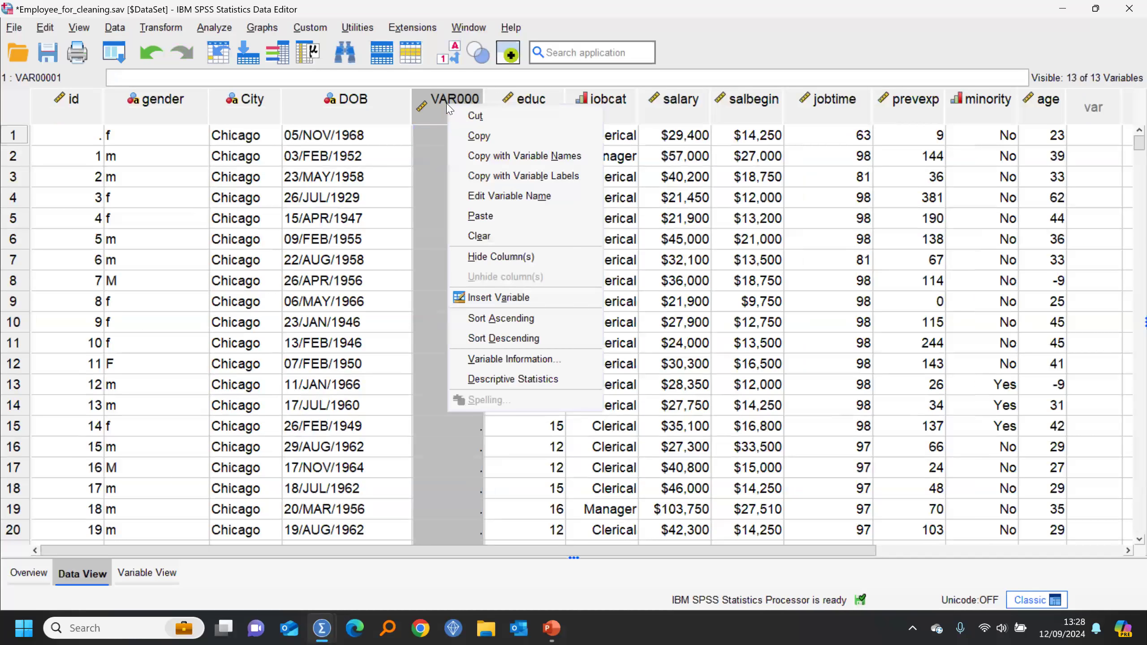
left_click(501, 225)
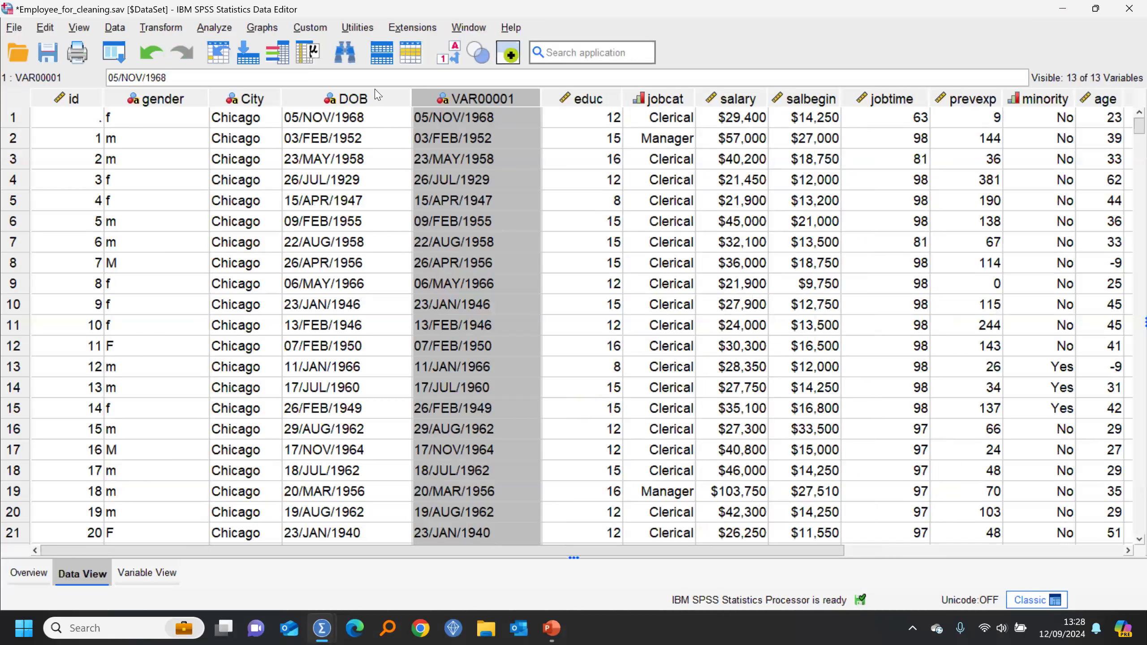
Rename the pasted copy of the DOB variable as DOB2.
double_click(479, 103)
double_click(100, 98)
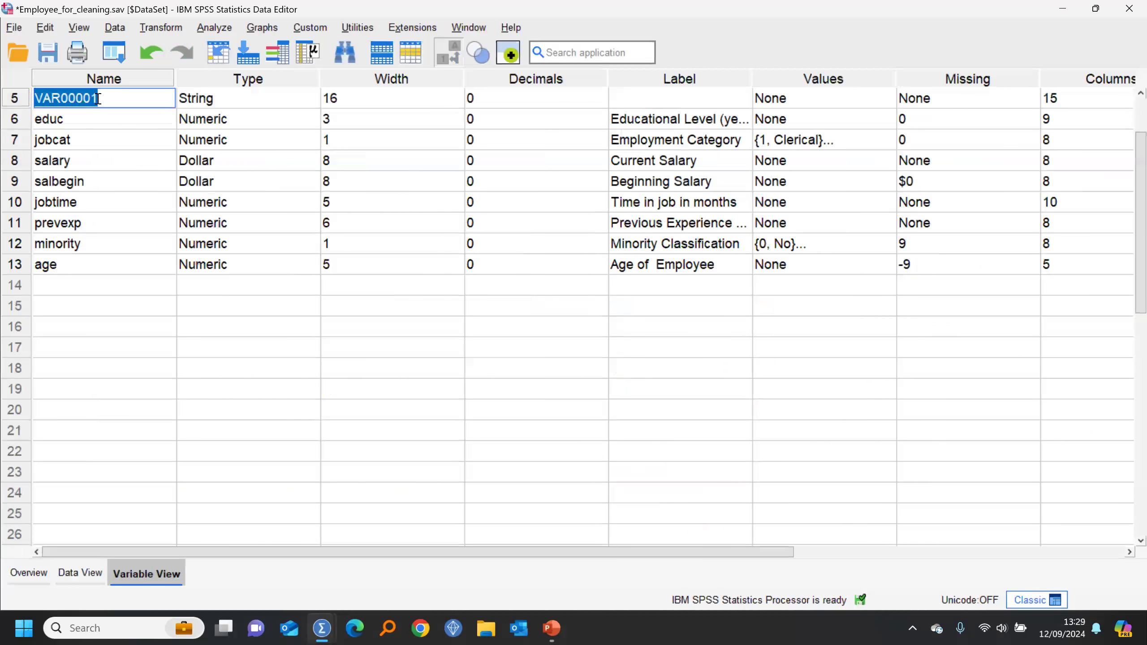
type("D")
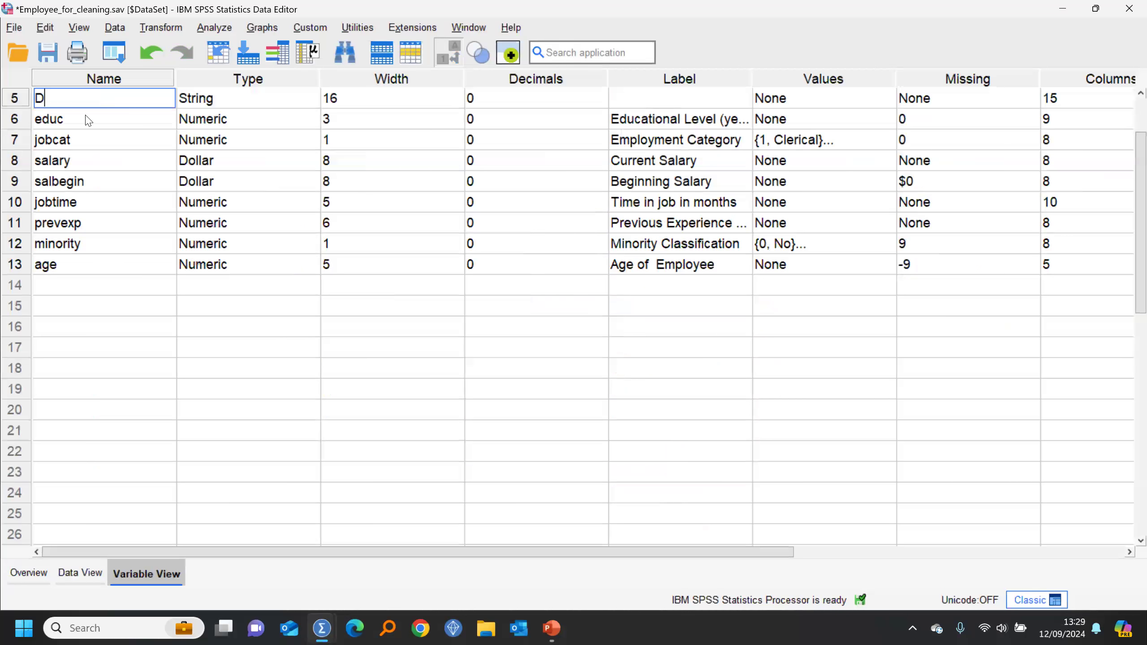
type("OB2")
left_click(214, 104)
left_click(309, 99)
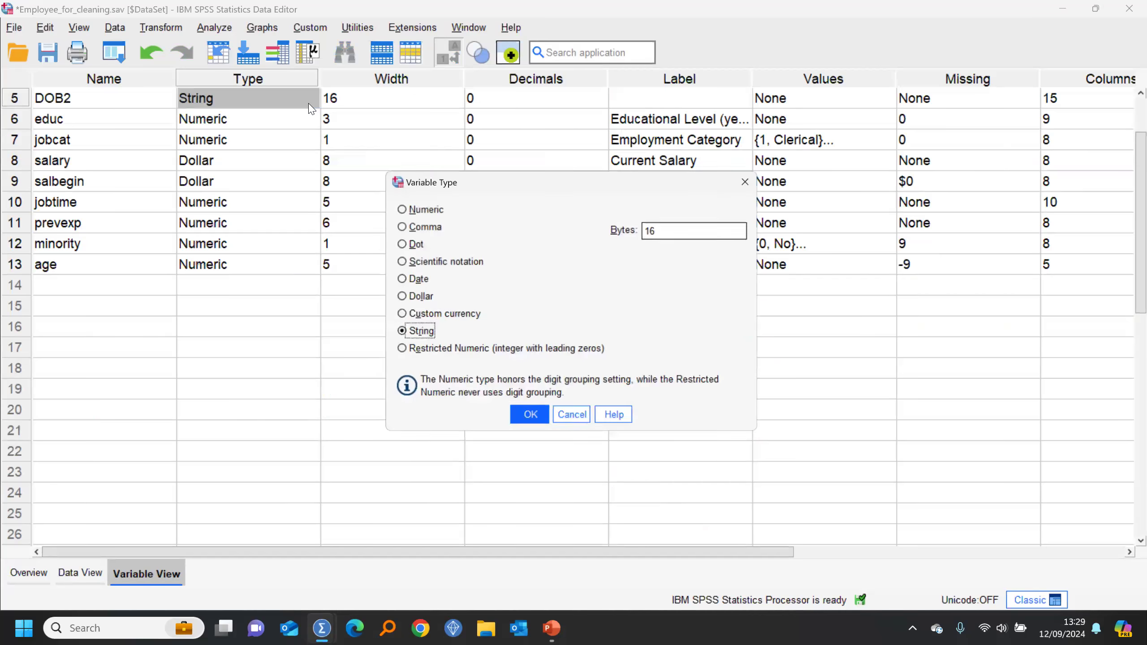
left_click(400, 280)
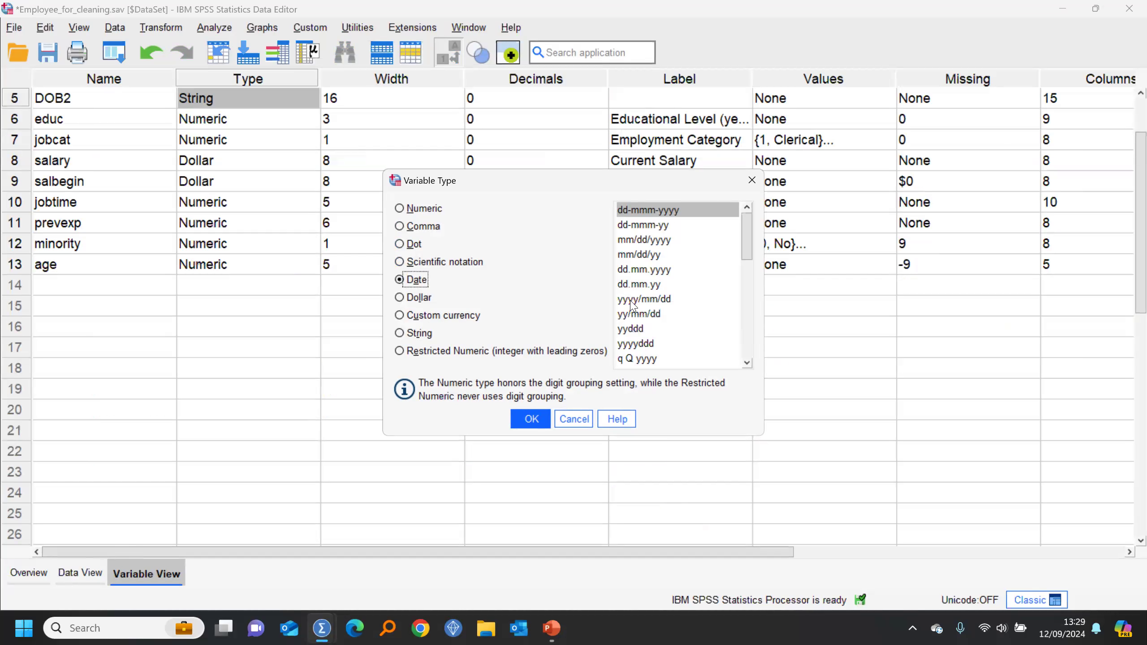
left_click_drag(744, 233, 744, 194)
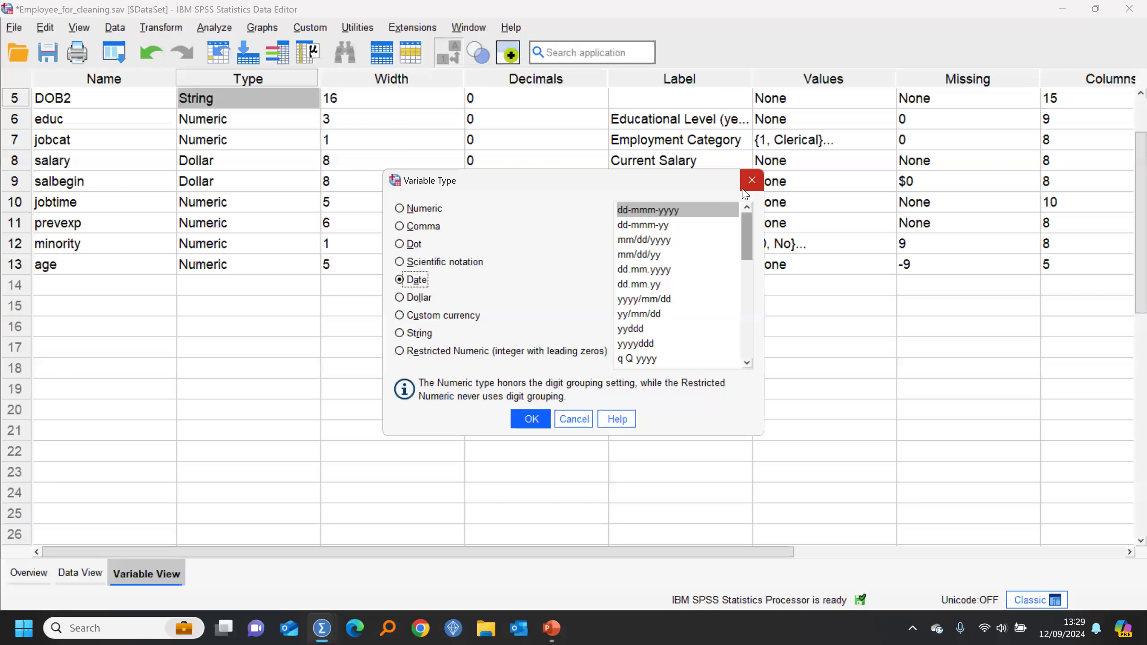
left_click(573, 419)
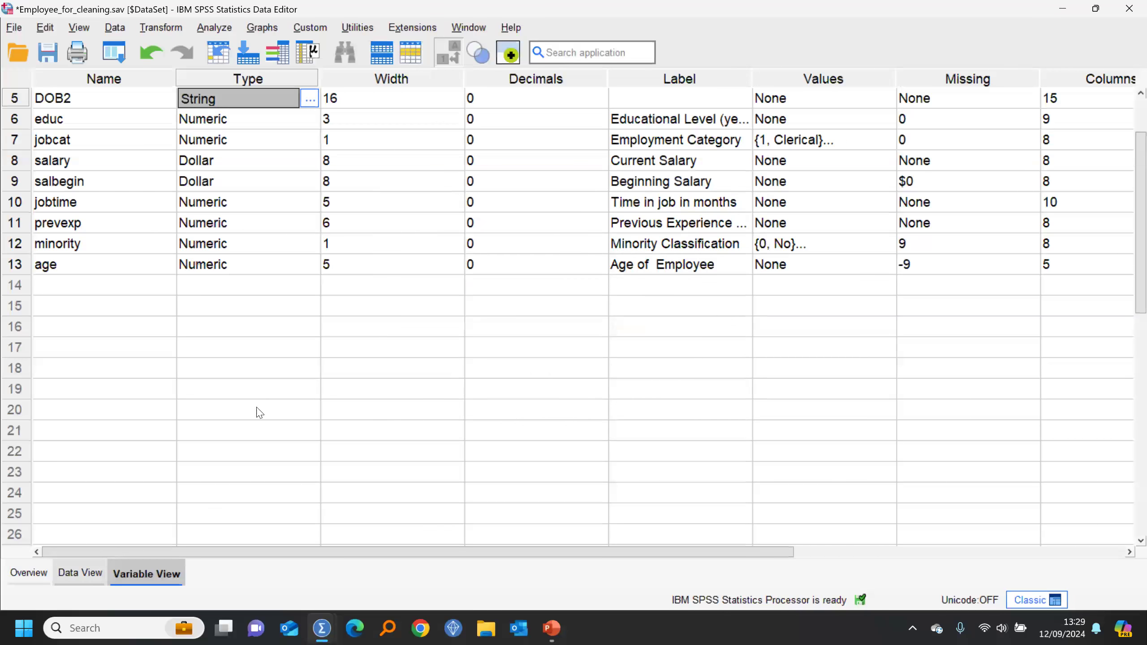
Check the date layout in the data, set DOB2's type to Date with the dd-mmm-yyyy format, and return to the data.
key("ctrl+t")
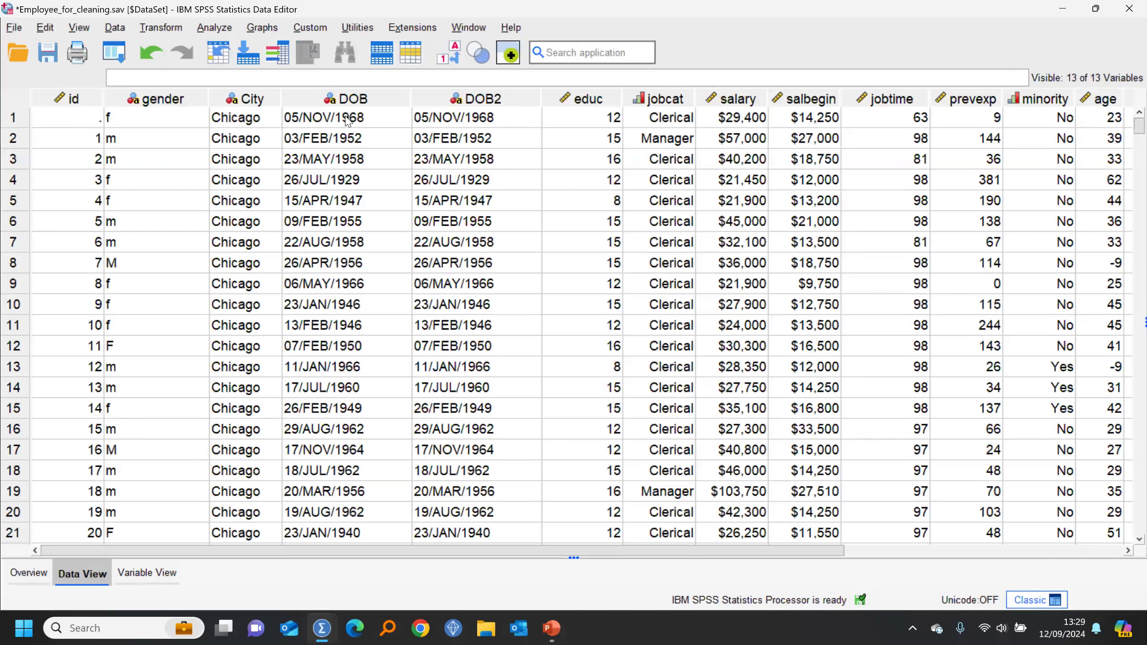
left_click(151, 577)
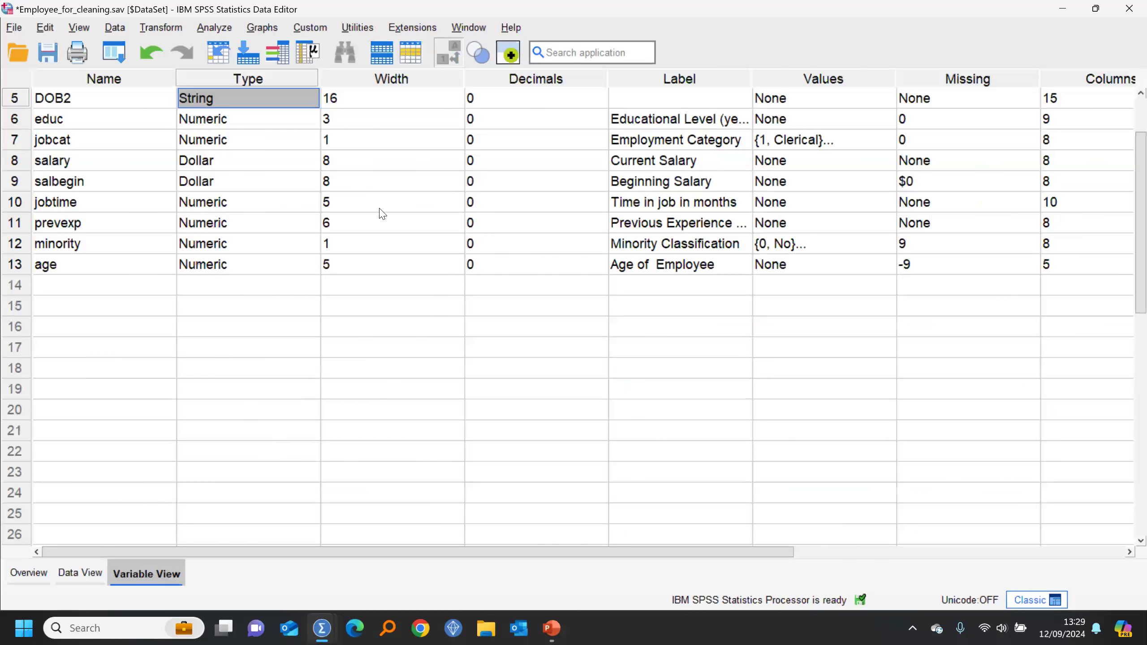
left_click(315, 100)
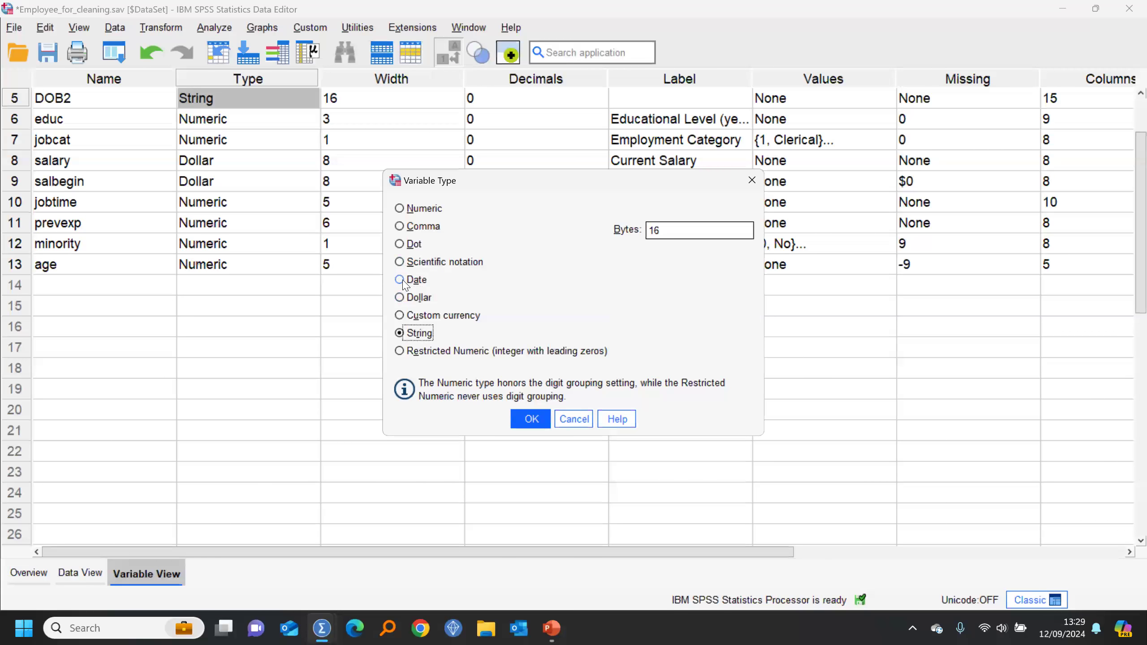
left_click(402, 280)
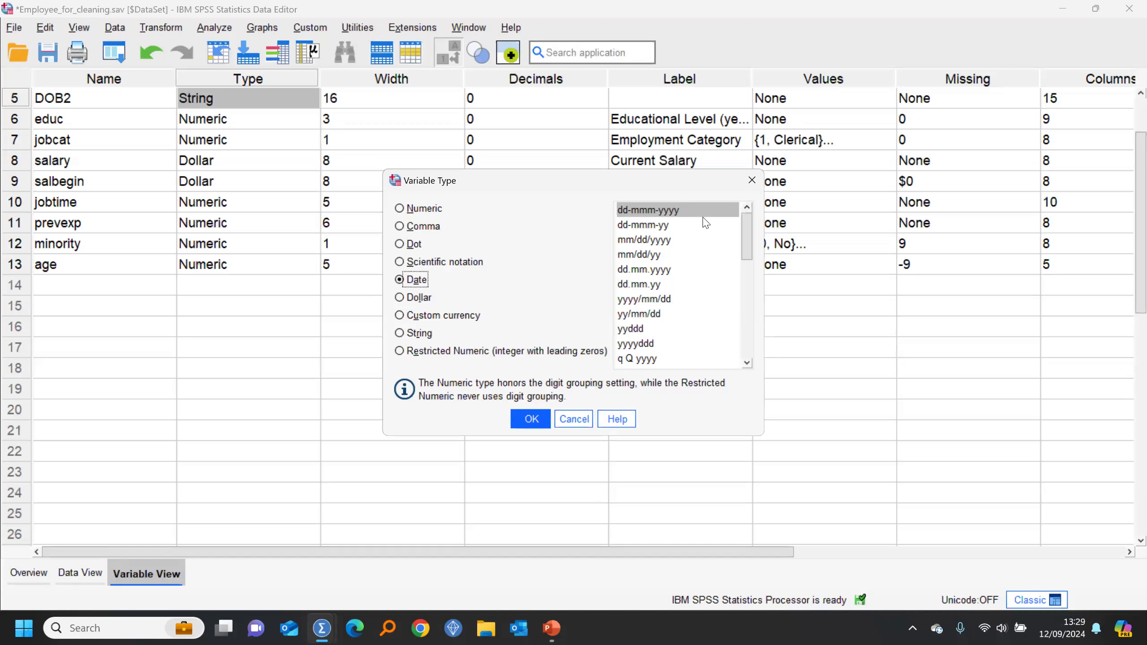
left_click(531, 419)
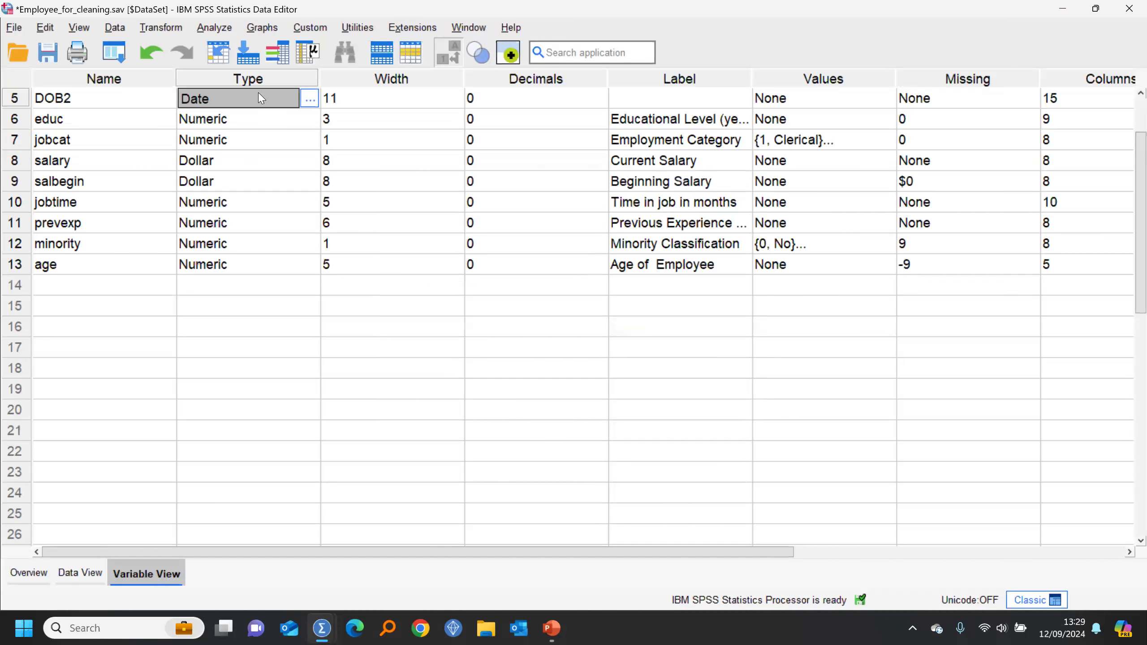
left_click(82, 574)
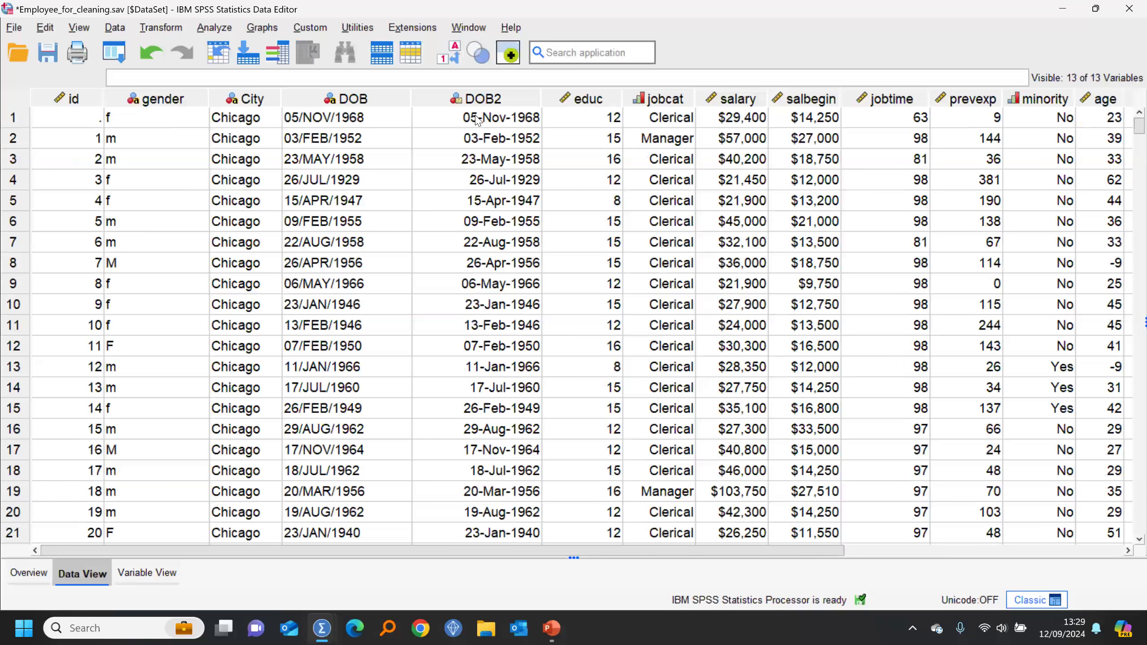
Set the measurement level of DOB2 to Scale and return to the data.
double_click(456, 102)
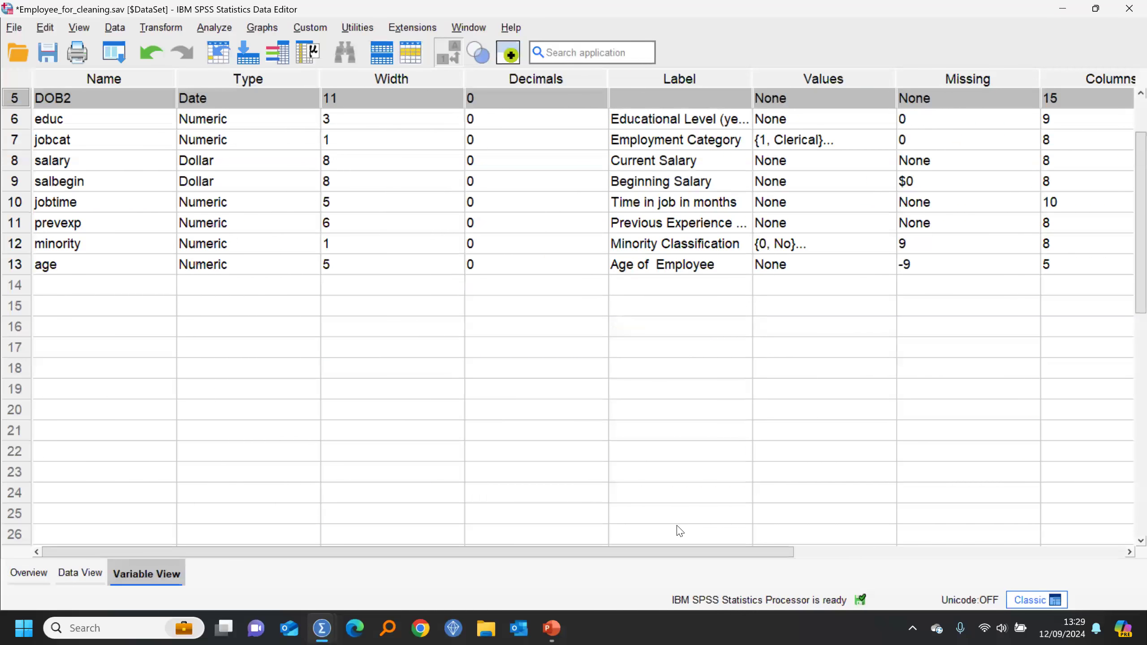
left_click(901, 551)
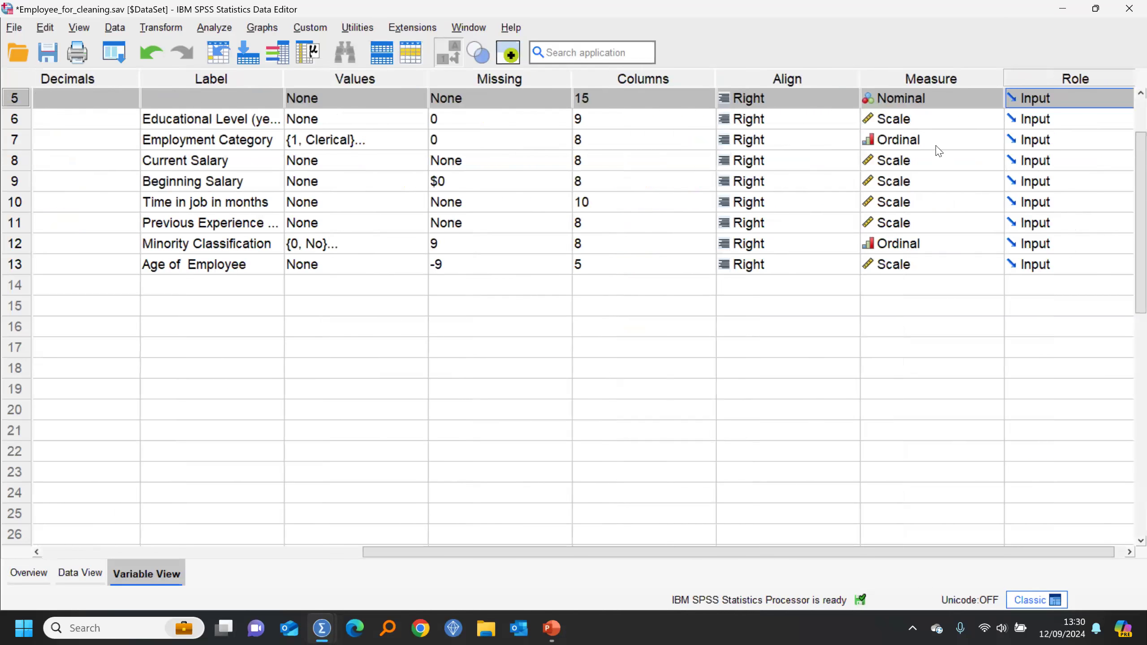
left_click(929, 103)
left_click(903, 116)
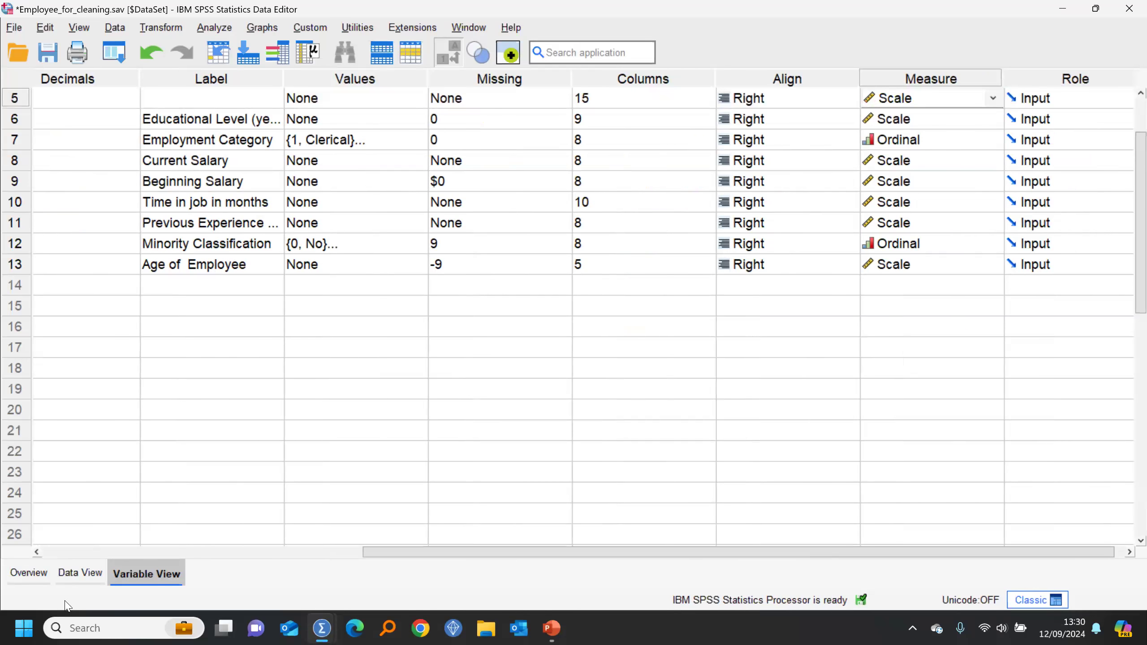
left_click(80, 573)
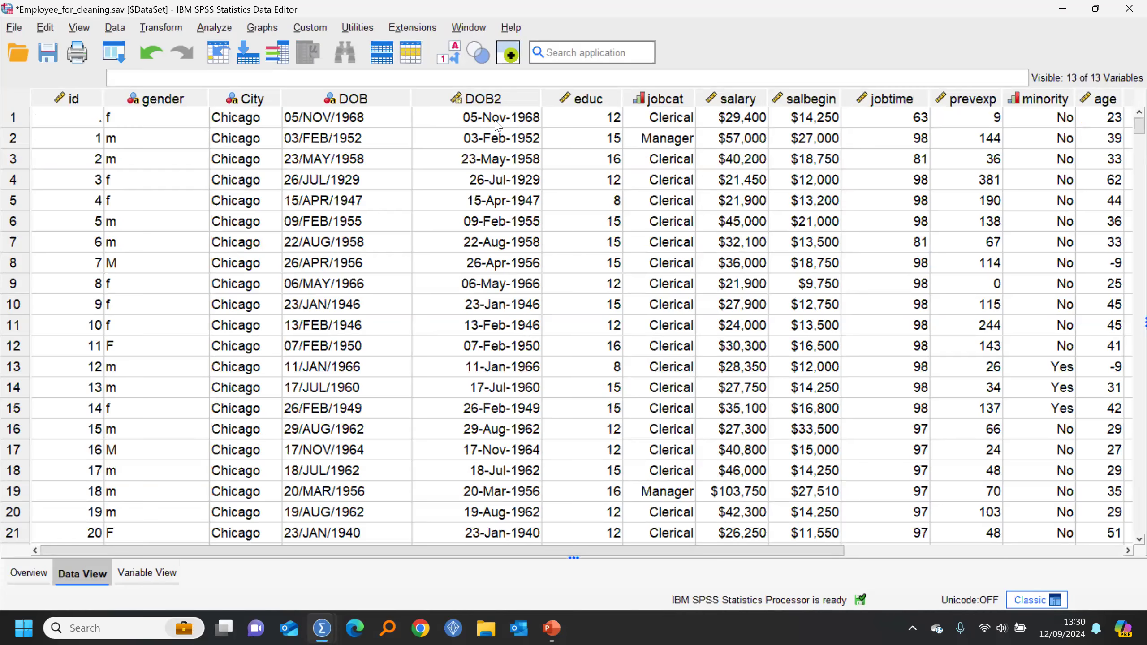
Change DOB2's type to Numeric with width 11 and 0 decimal places, and slightly narrow its column in the data.
double_click(462, 100)
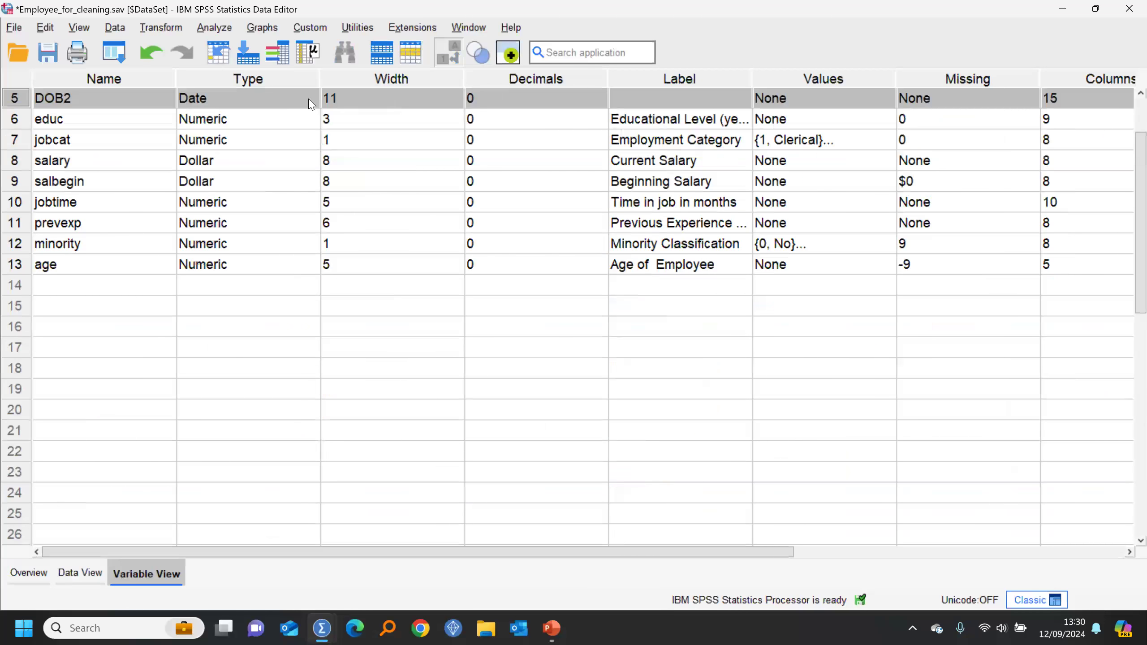
left_click(309, 99)
left_click(316, 99)
left_click(421, 213)
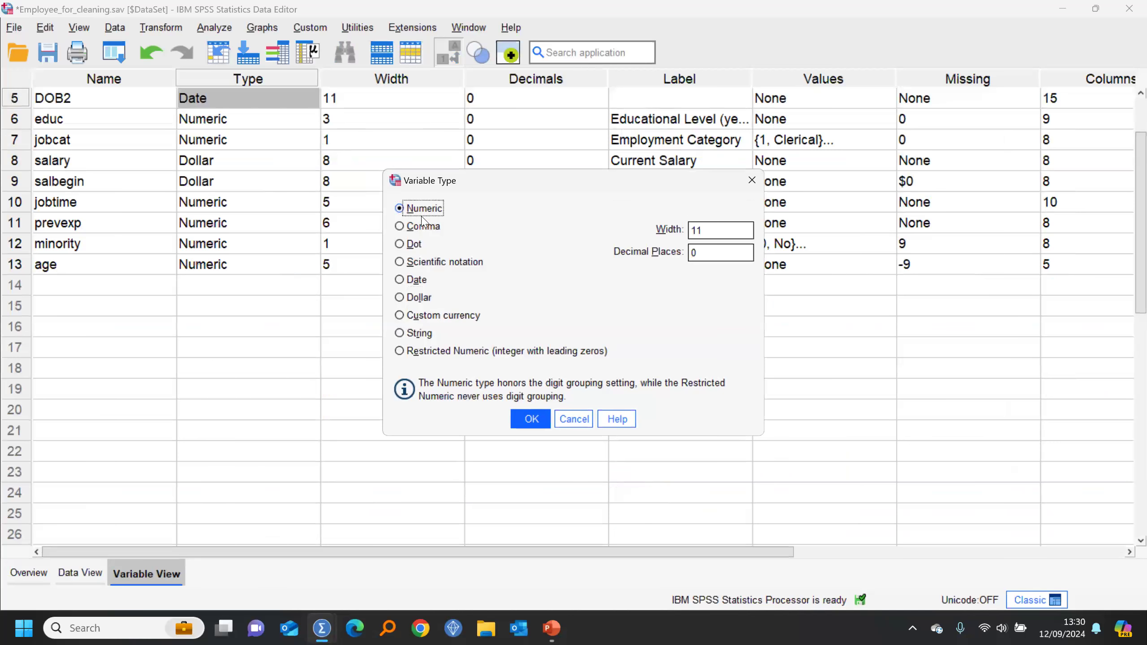
left_click(526, 419)
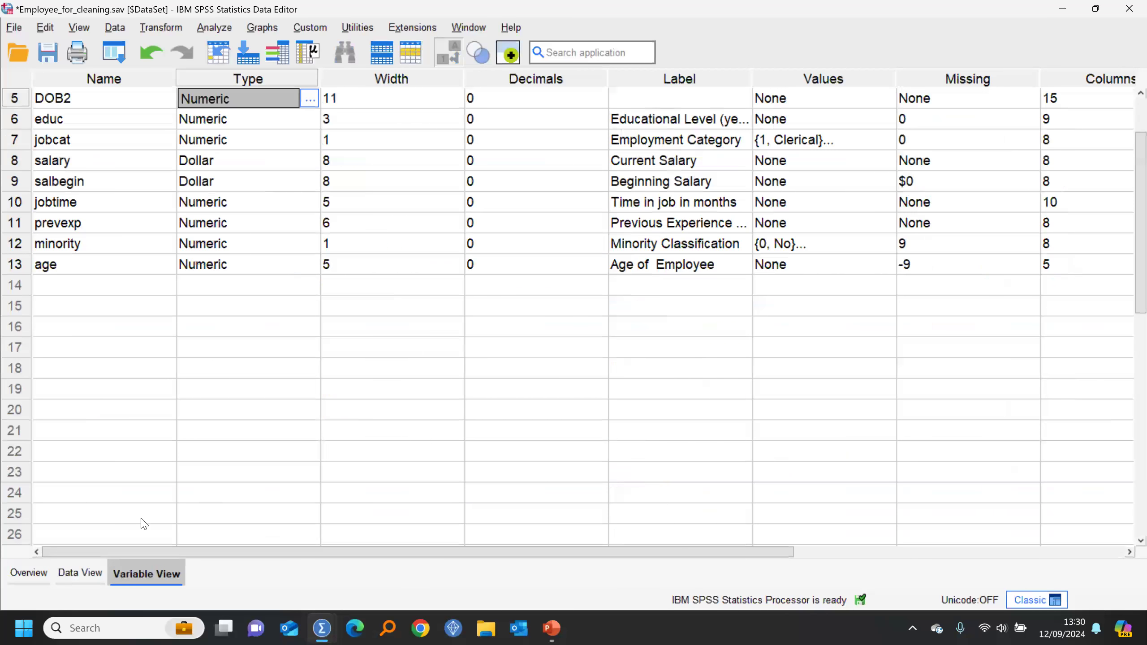
left_click(101, 573)
left_click_drag(536, 99, 533, 99)
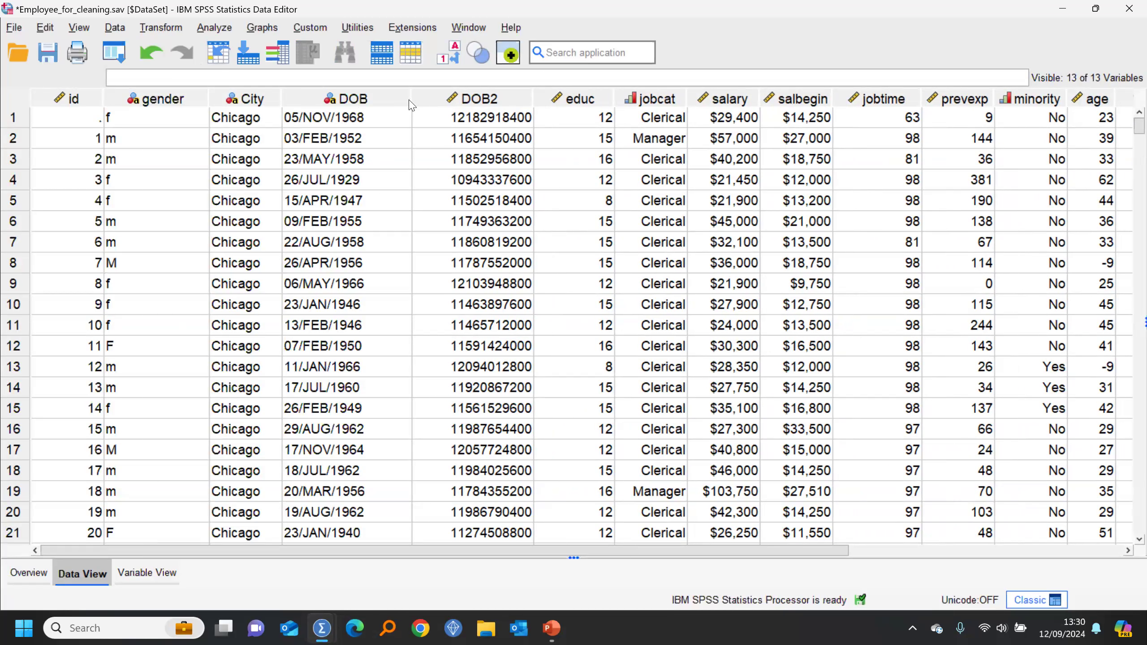
Read the Date and Time Wizard's explanation of how dates and times are represented, and close the wizard.
left_click(175, 31)
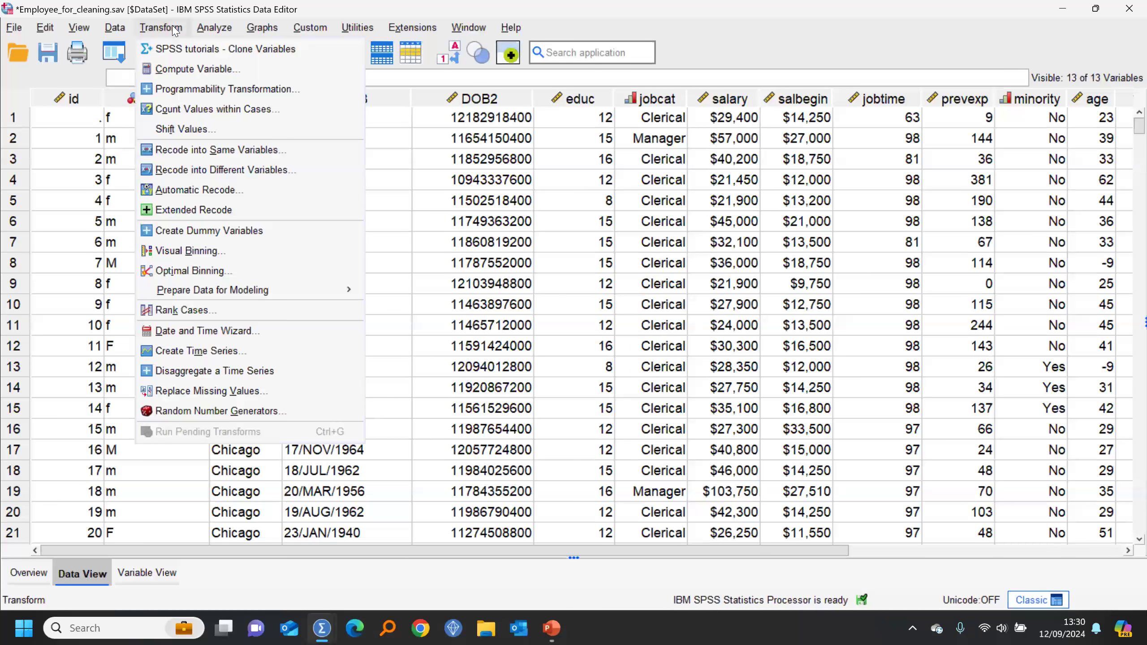
left_click(224, 333)
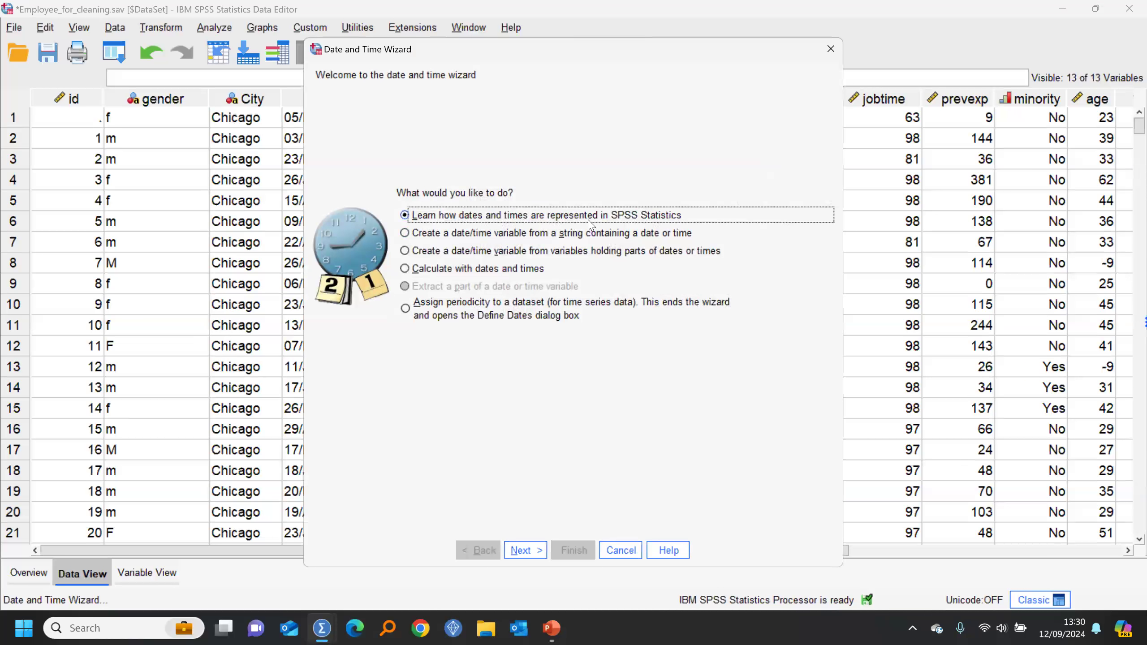
left_click(532, 543)
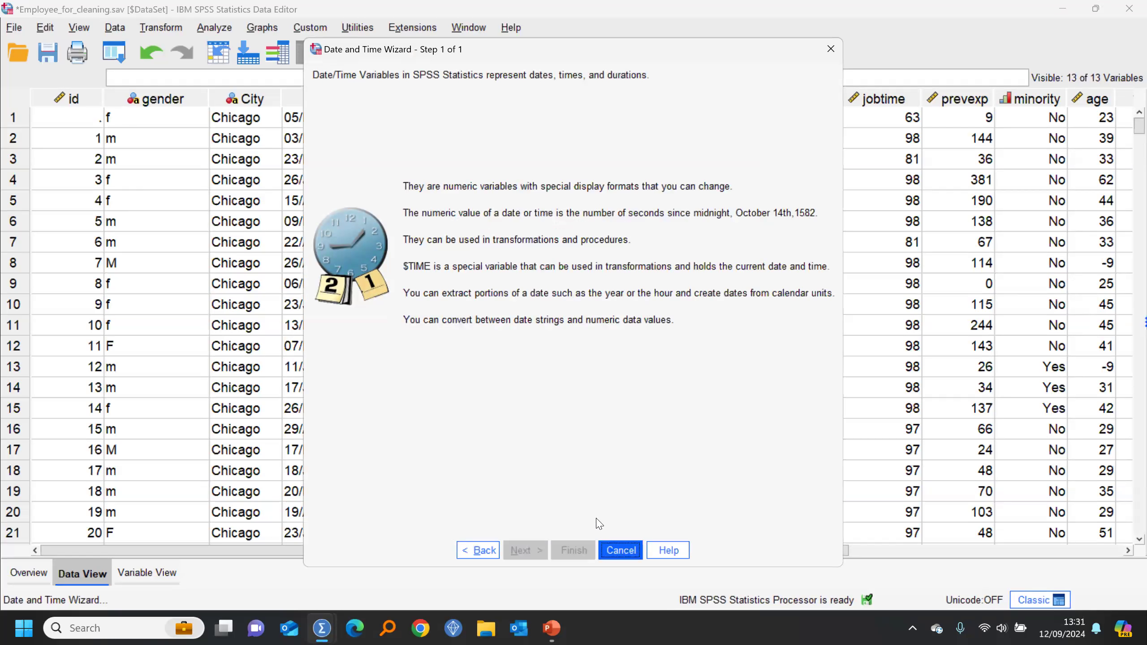
left_click(623, 550)
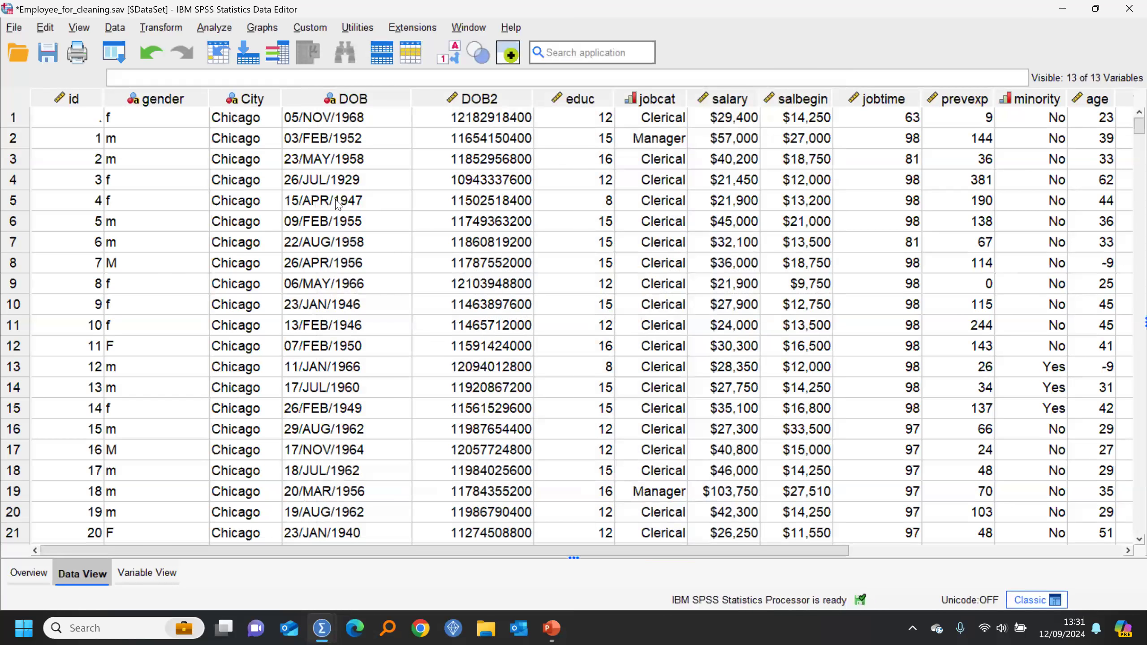
Undo the column resizing and the change of DOB2's type to Numeric.
key("ctrl+z")
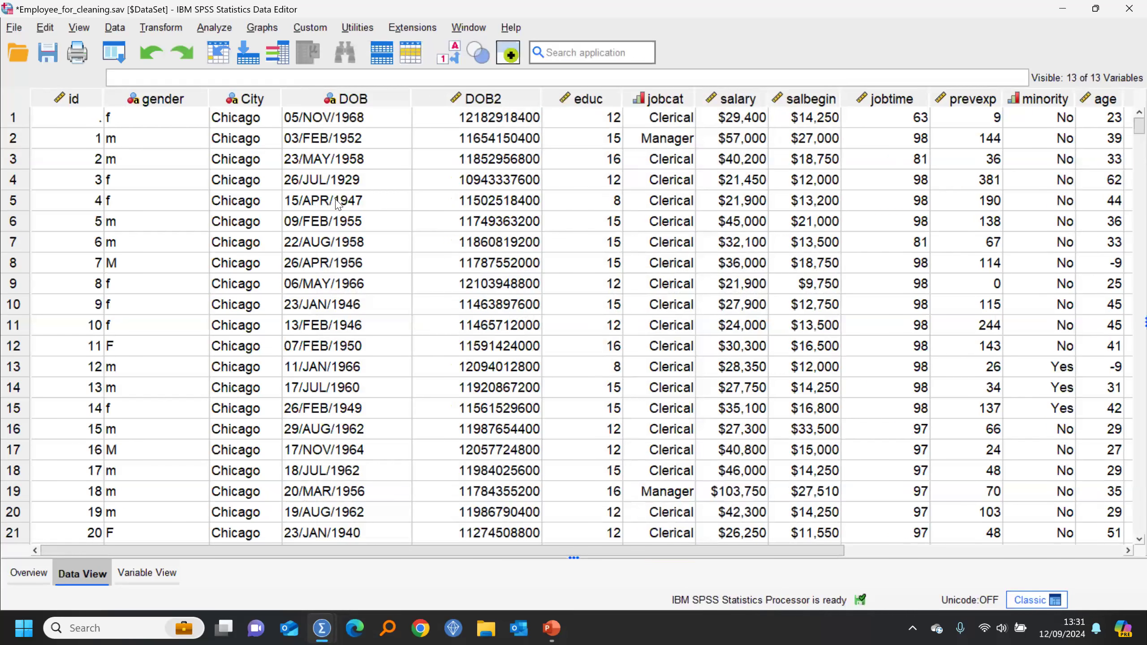
key("ctrl+y")
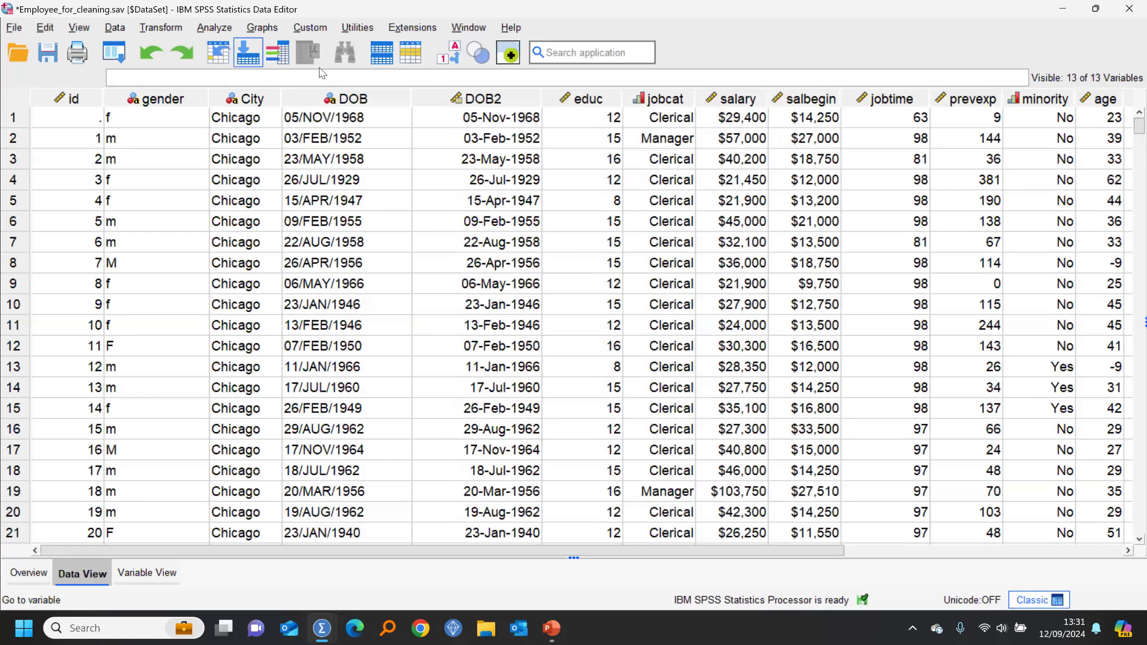
Review how the Date and Time Wizard converts the string DOB, including its sample values and date patterns, and cancel the wizard.
left_click(470, 98)
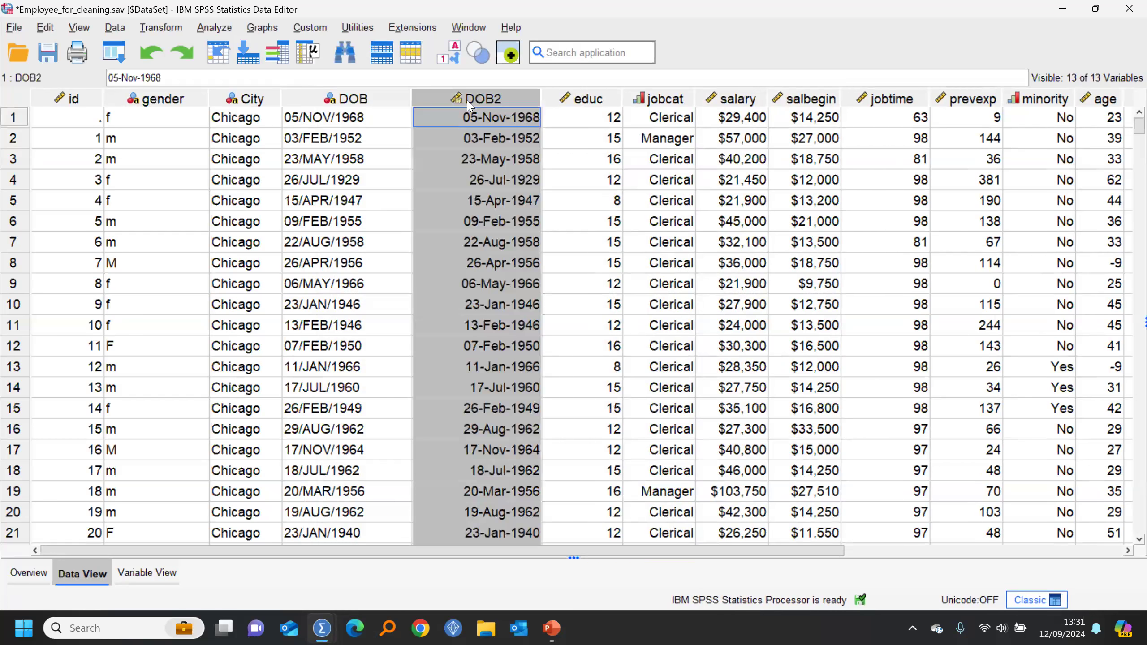
left_click(164, 29)
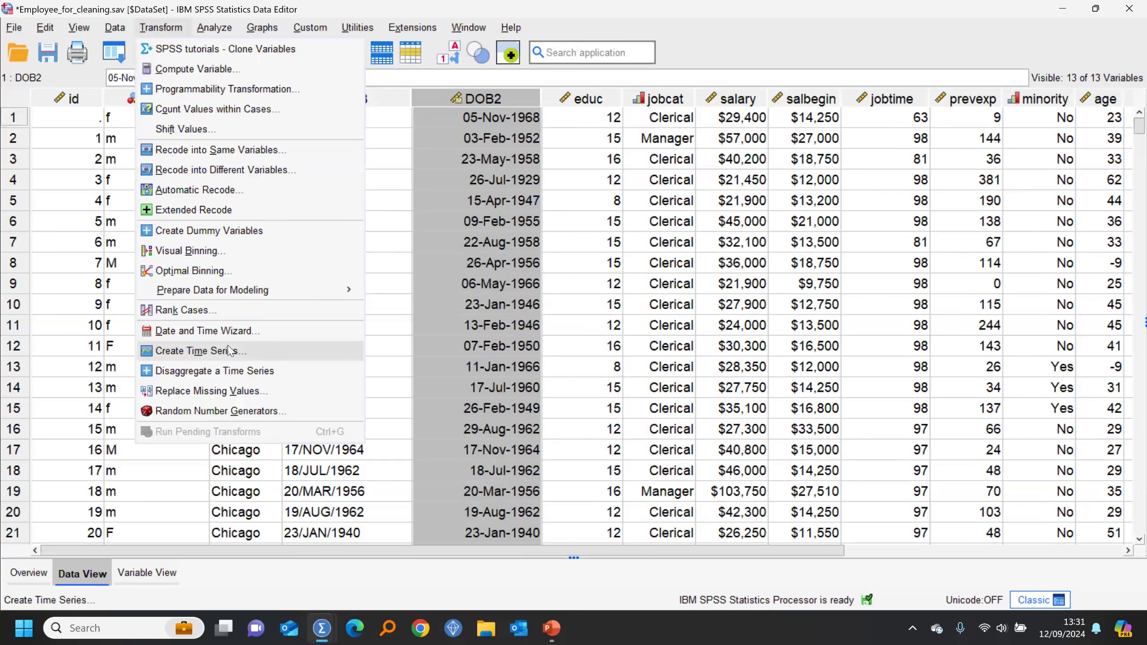
left_click(228, 332)
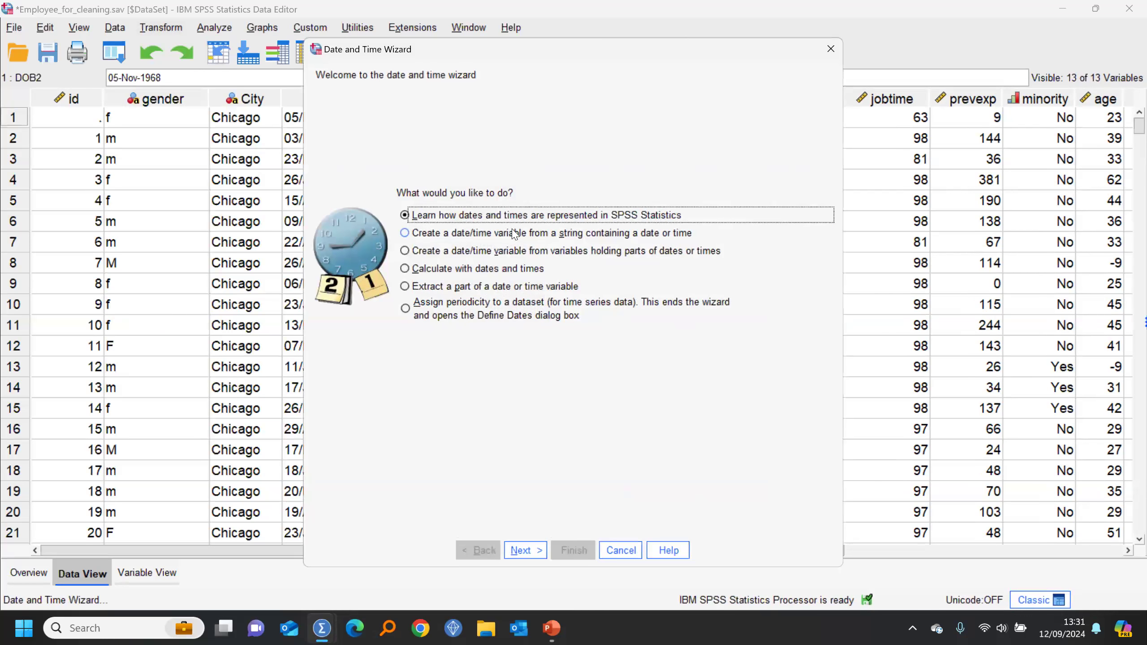
left_click(439, 235)
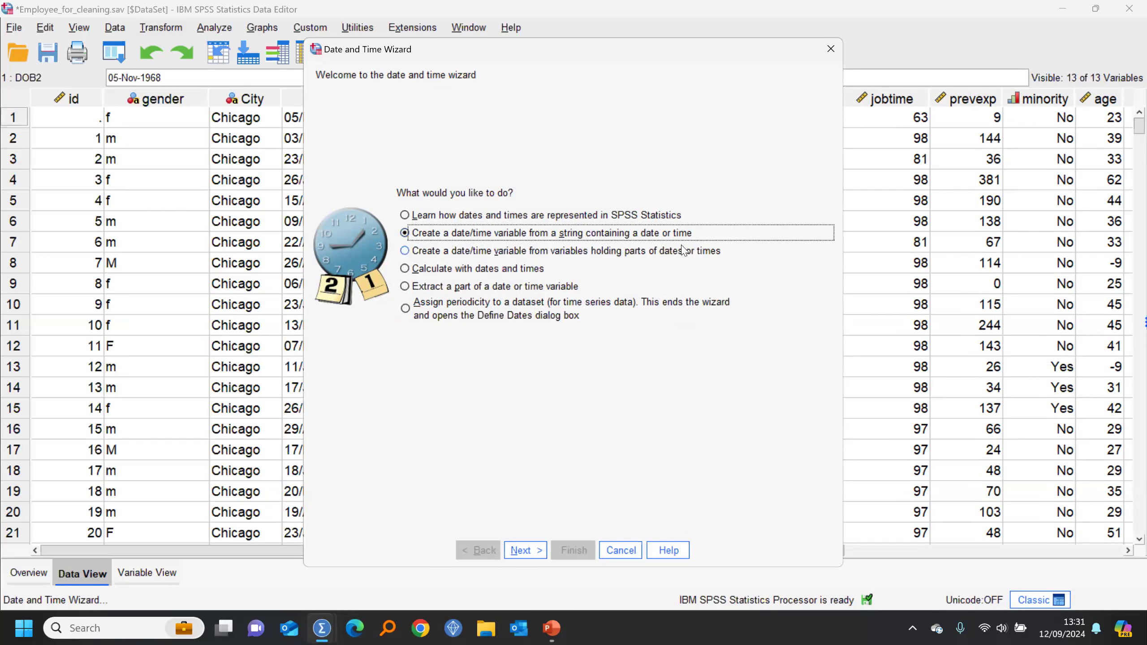
left_click(525, 550)
left_click(471, 271)
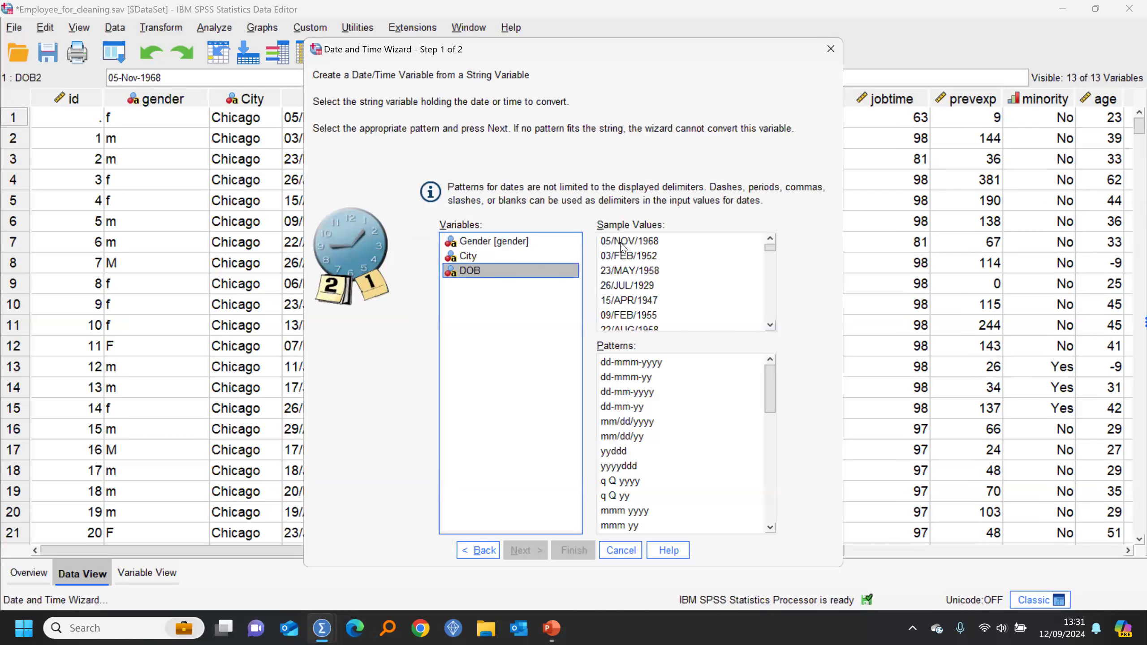
left_click_drag(769, 386, 786, 339)
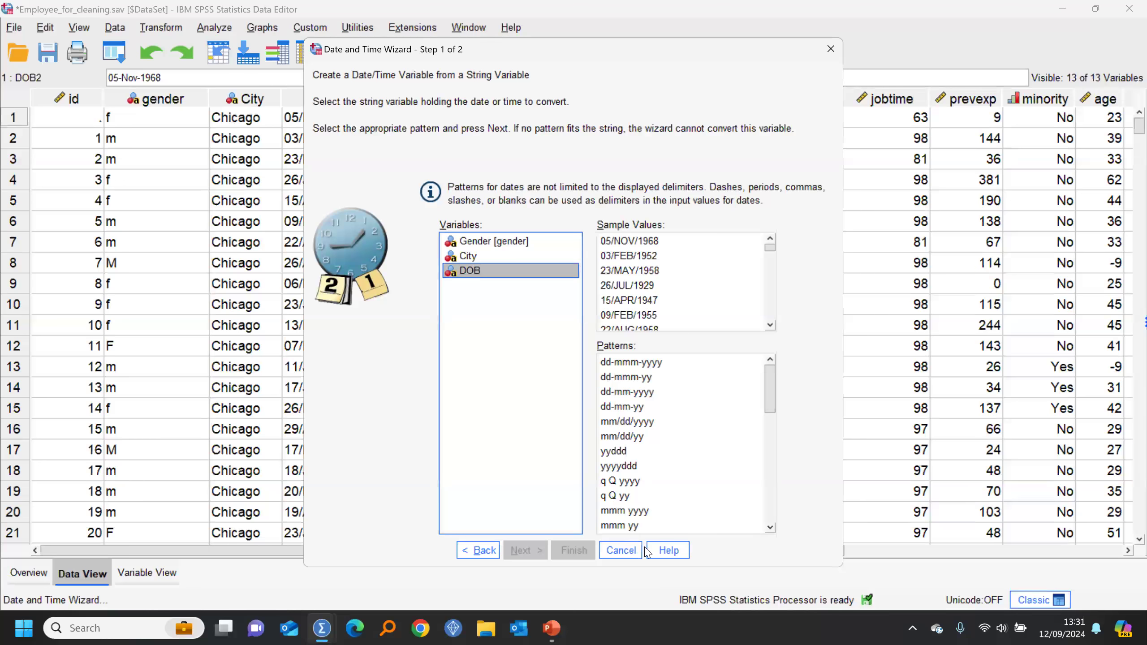
left_click(621, 550)
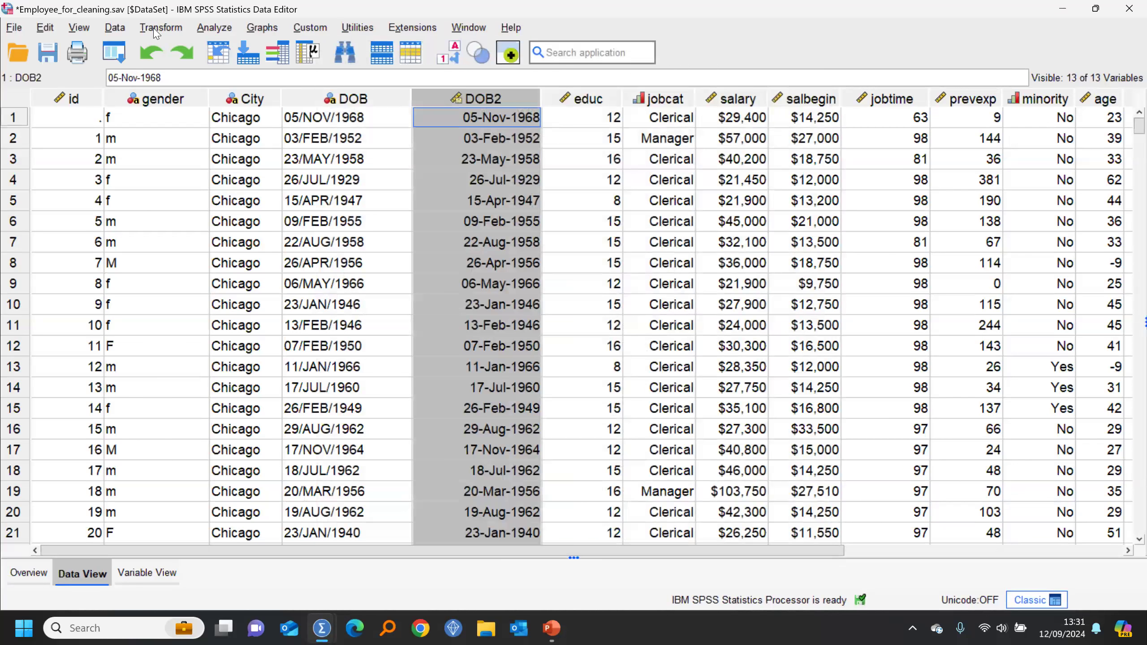
Inspect the Date and Time Wizard's option for creating a date/time variable from variables holding parts of dates, and return to its task choices.
left_click(155, 29)
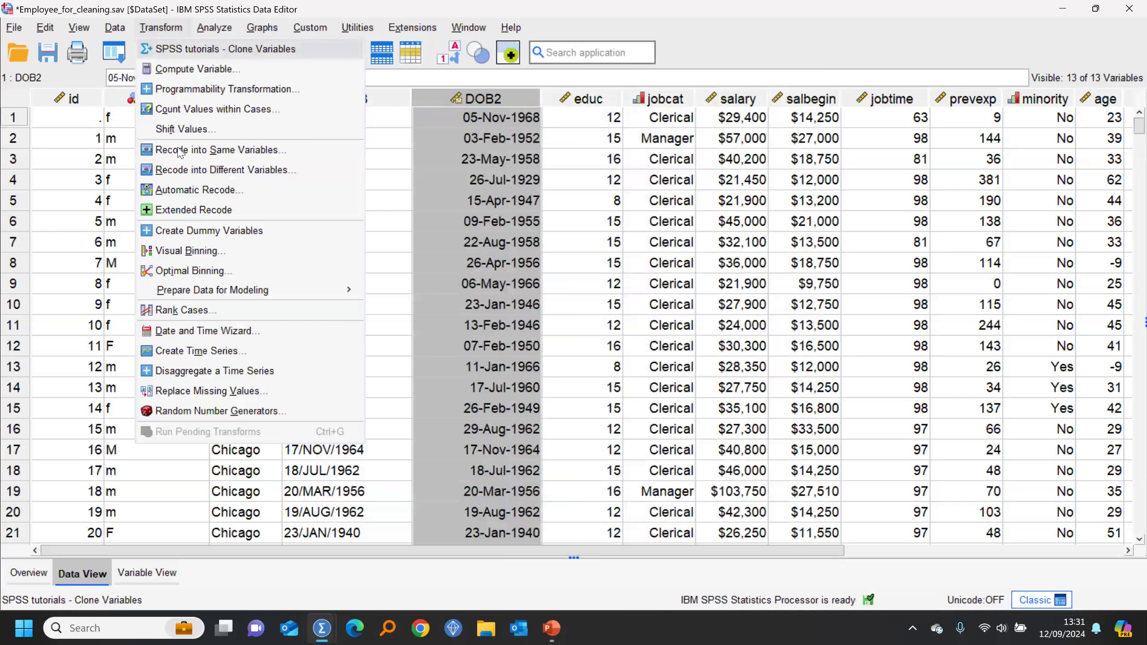
left_click(229, 332)
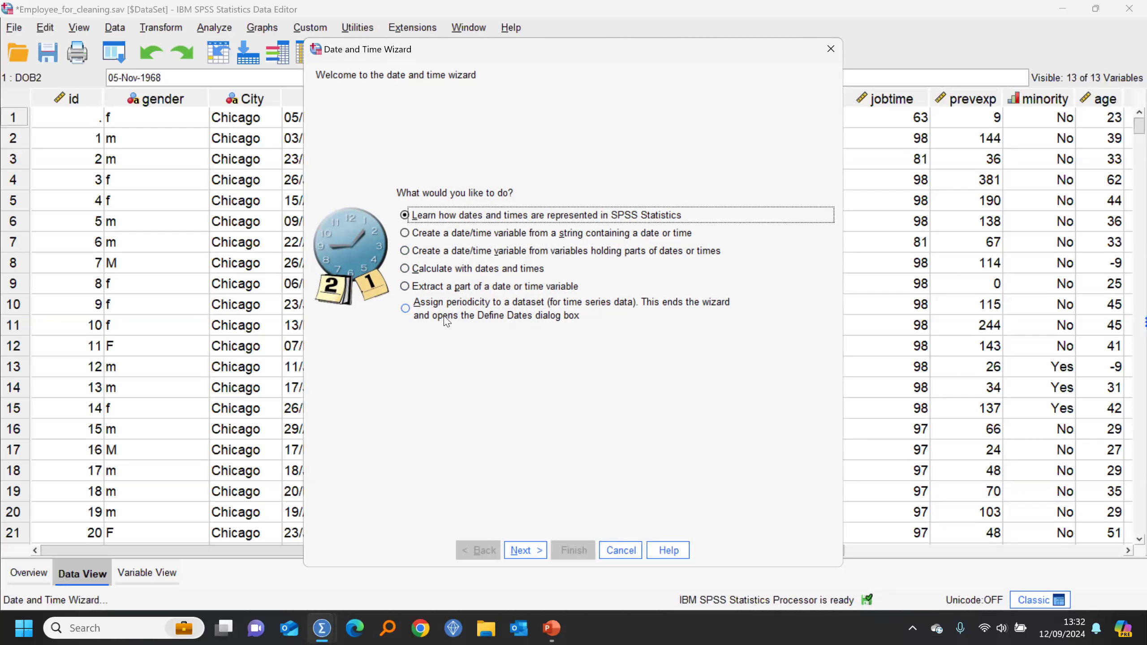
left_click(432, 253)
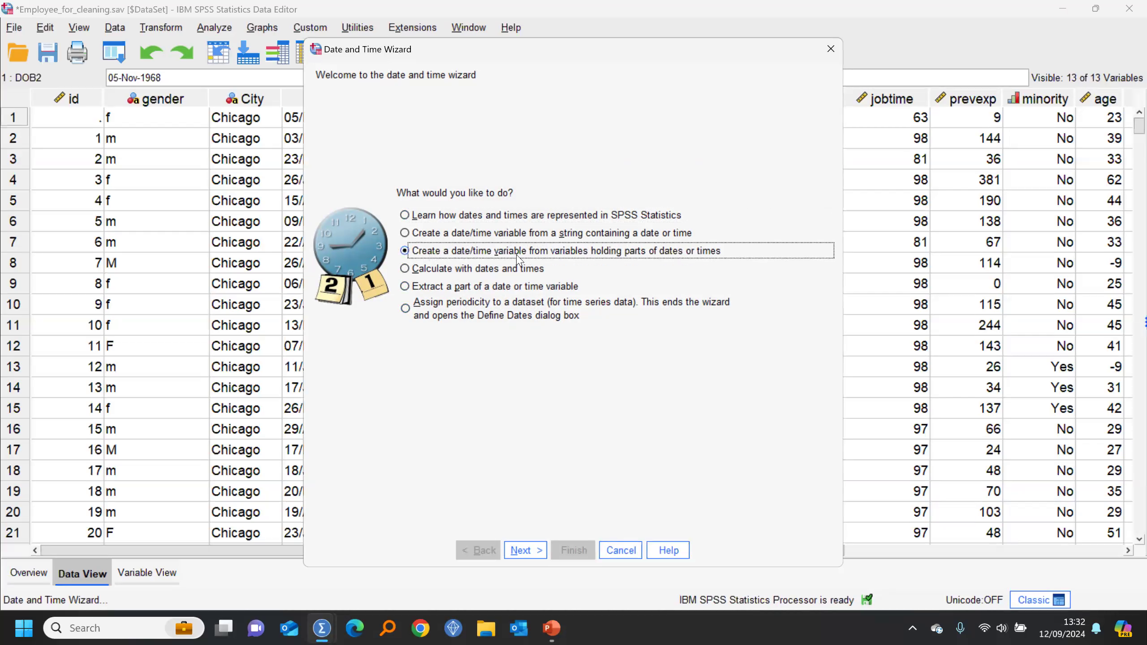
left_click(519, 549)
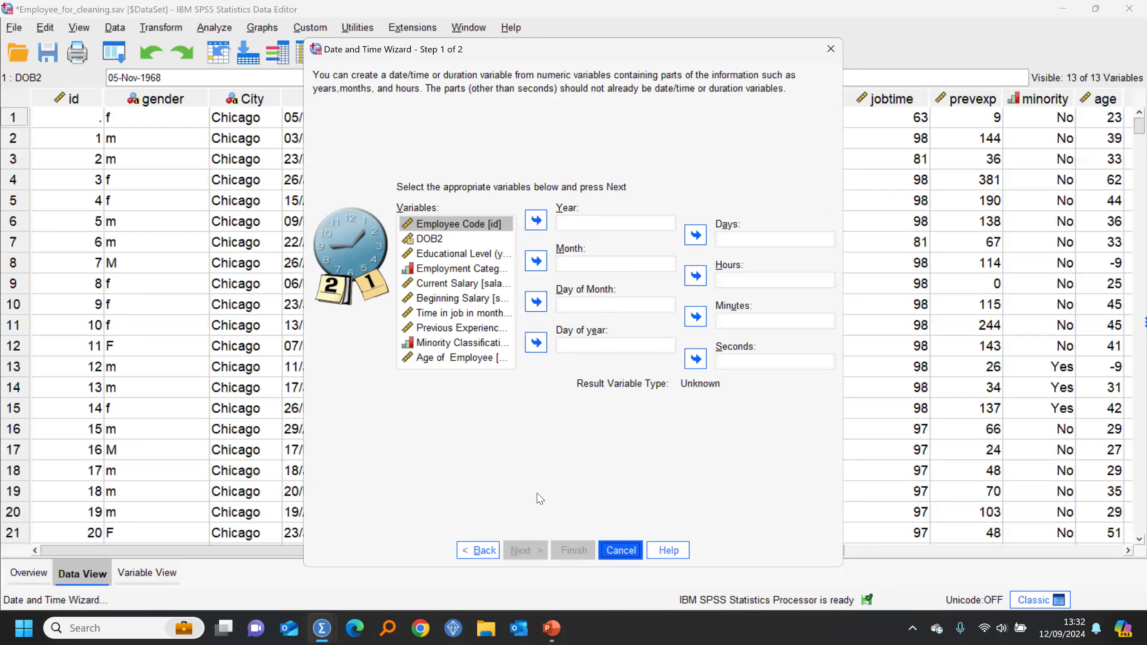
left_click(497, 550)
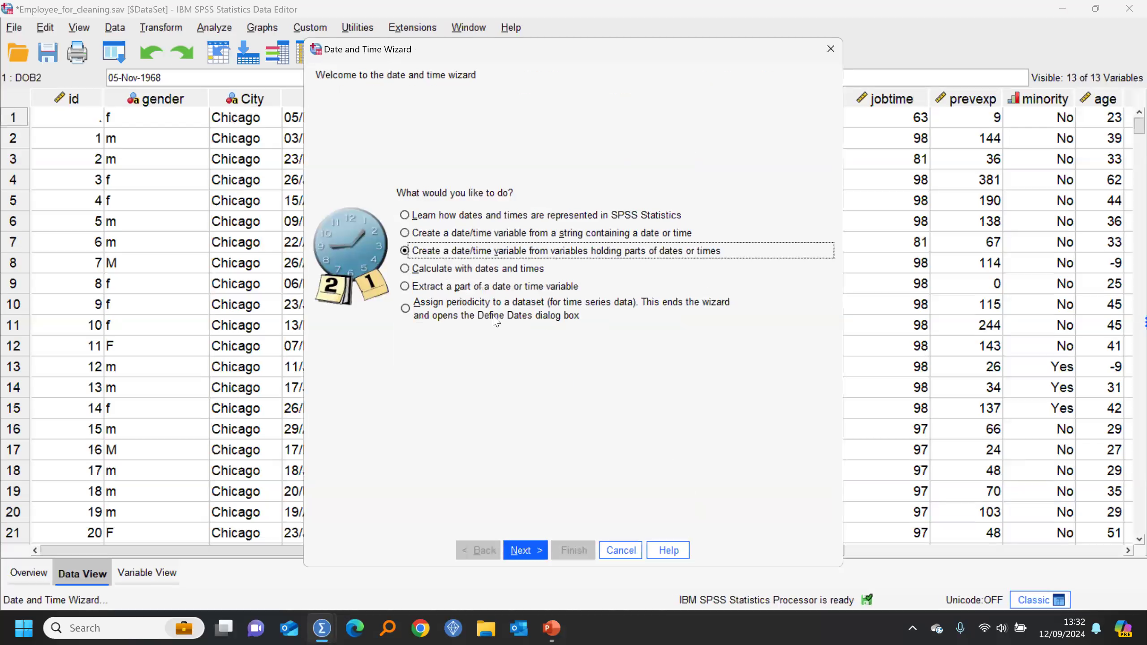
Set up a date calculation of the time units between two dates, using Current date and time [$TIME] minus DOB2 in years.
left_click(465, 270)
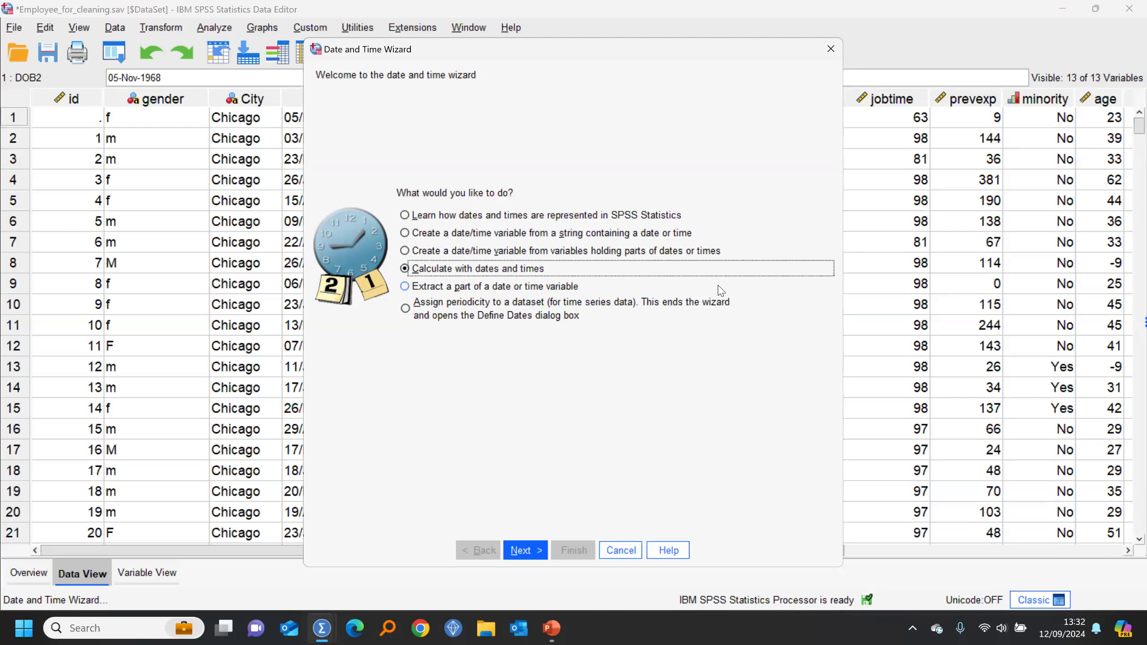
left_click(525, 550)
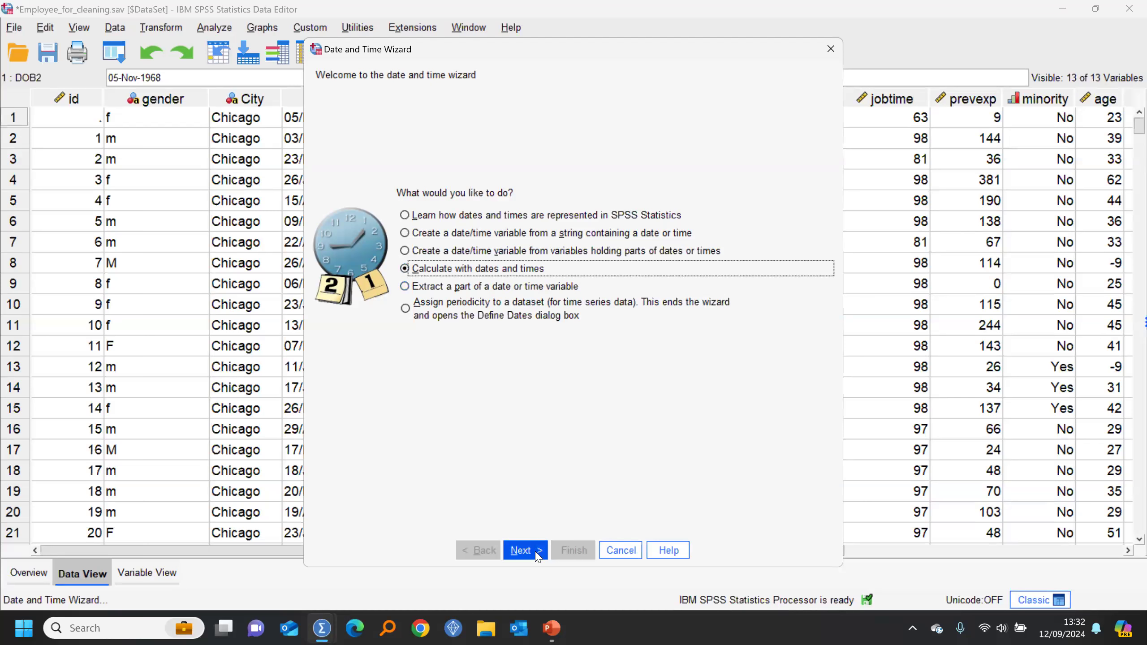
left_click(459, 231)
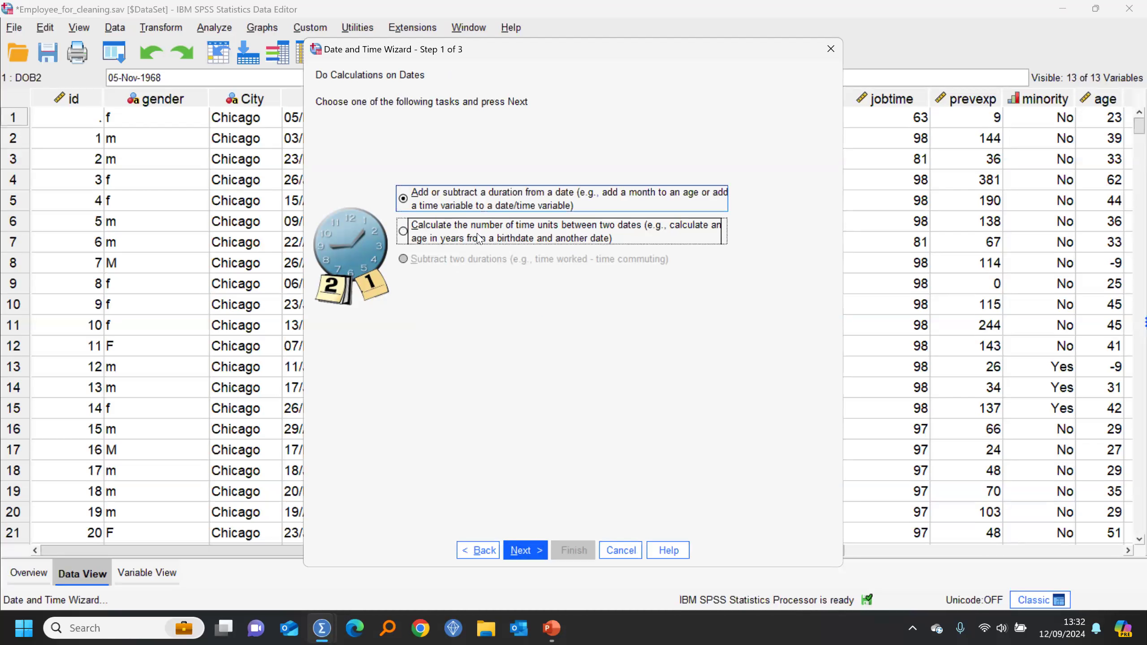
left_click(541, 552)
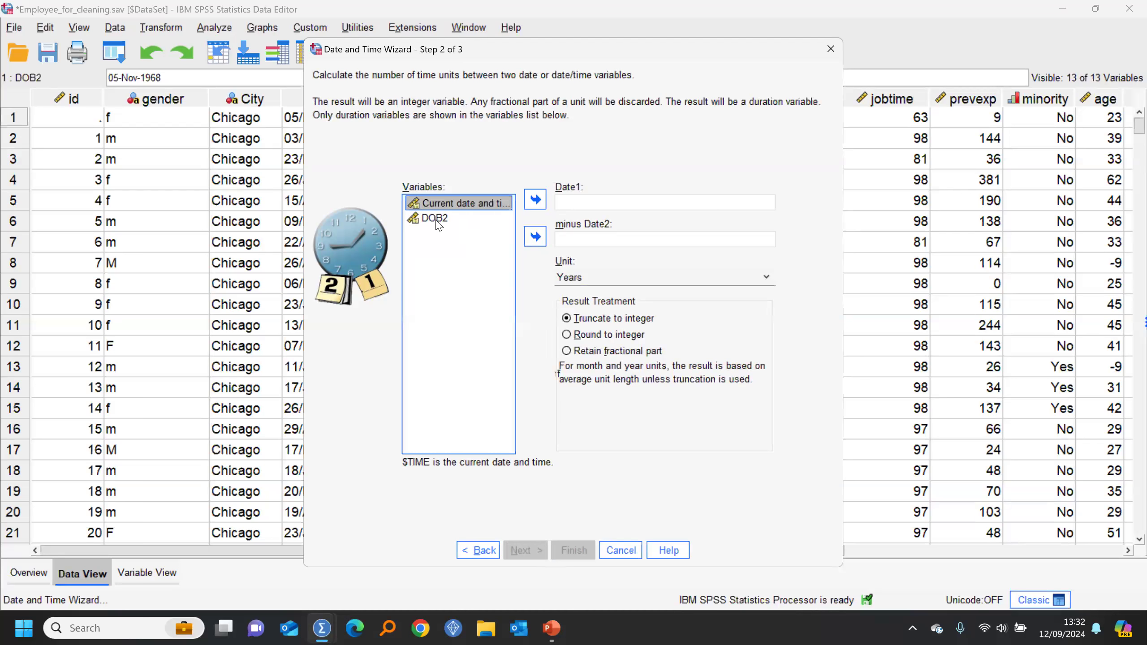
double_click(509, 208)
left_click(440, 204)
left_click(535, 237)
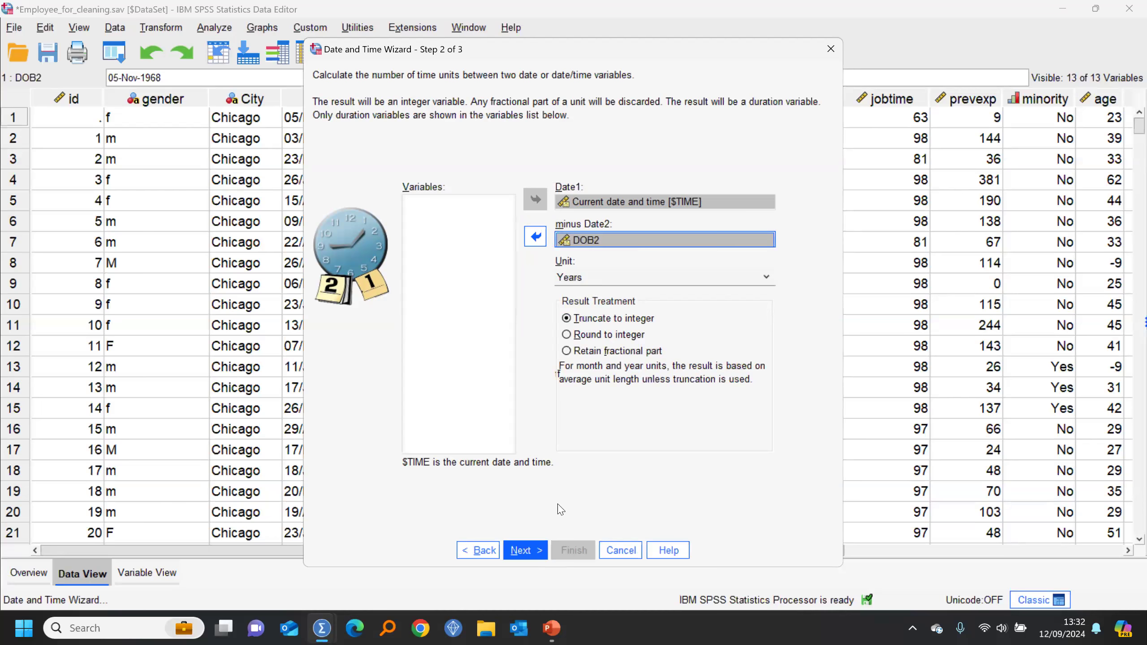
Create the calculated result as a variable named age_today, and widen its column in the data.
left_click(524, 549)
left_click(434, 203)
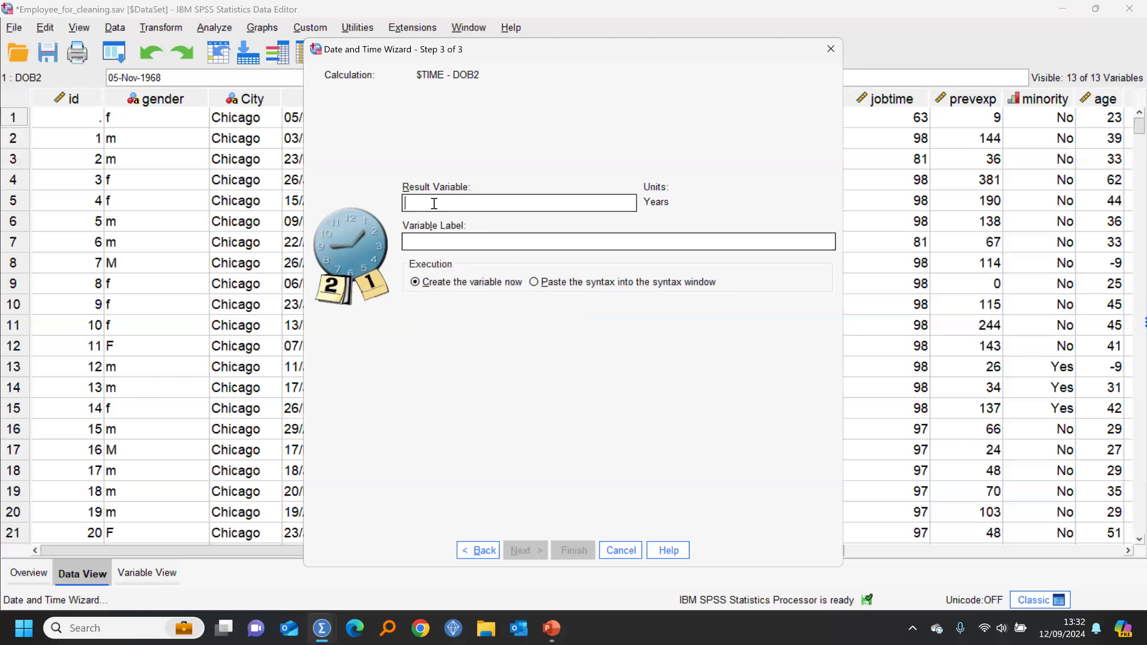
type("age_today")
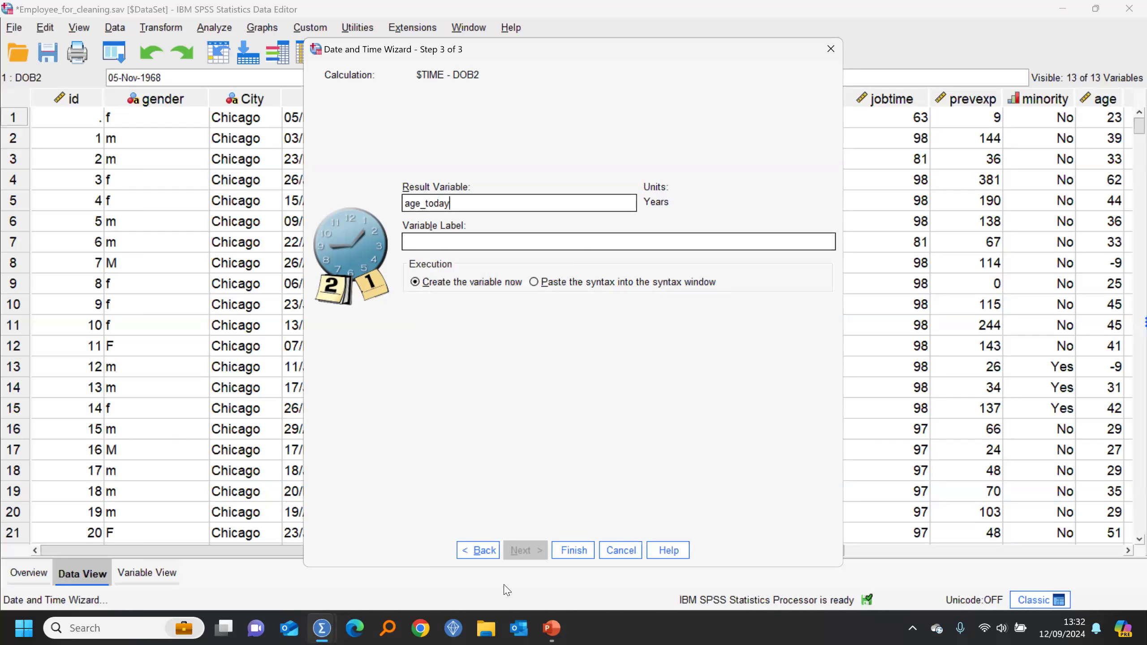
left_click(573, 550)
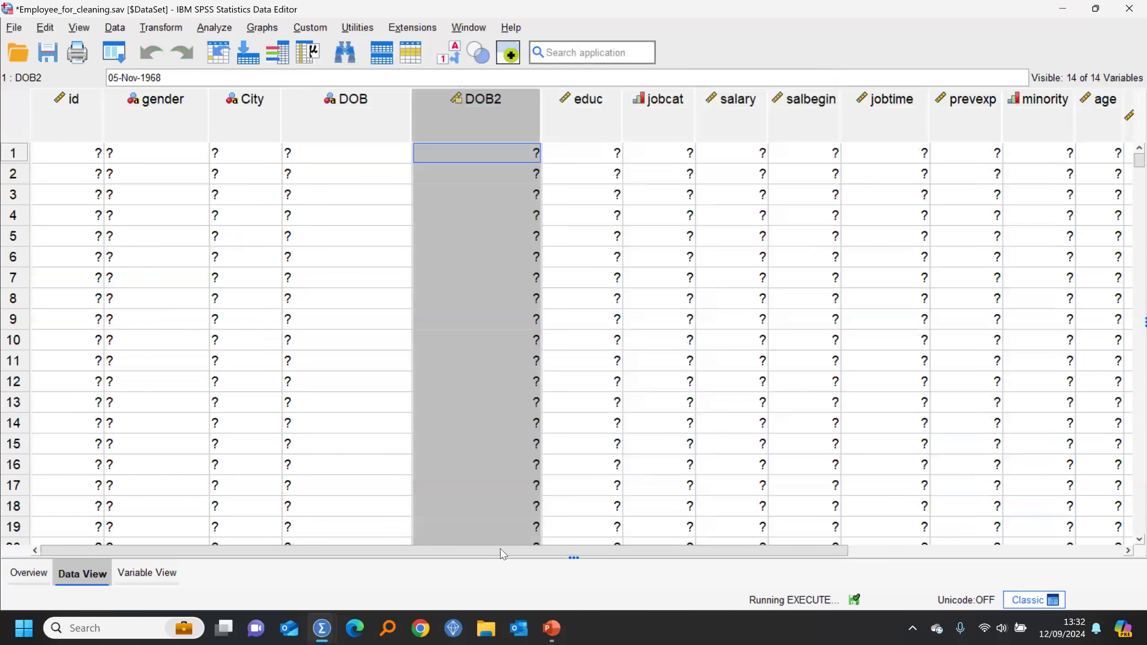
scroll(732, 149, "right", 10)
left_click_drag(797, 101, 839, 100)
Delete the age_today variable from the dataset and return to the DOB column.
left_click(810, 103)
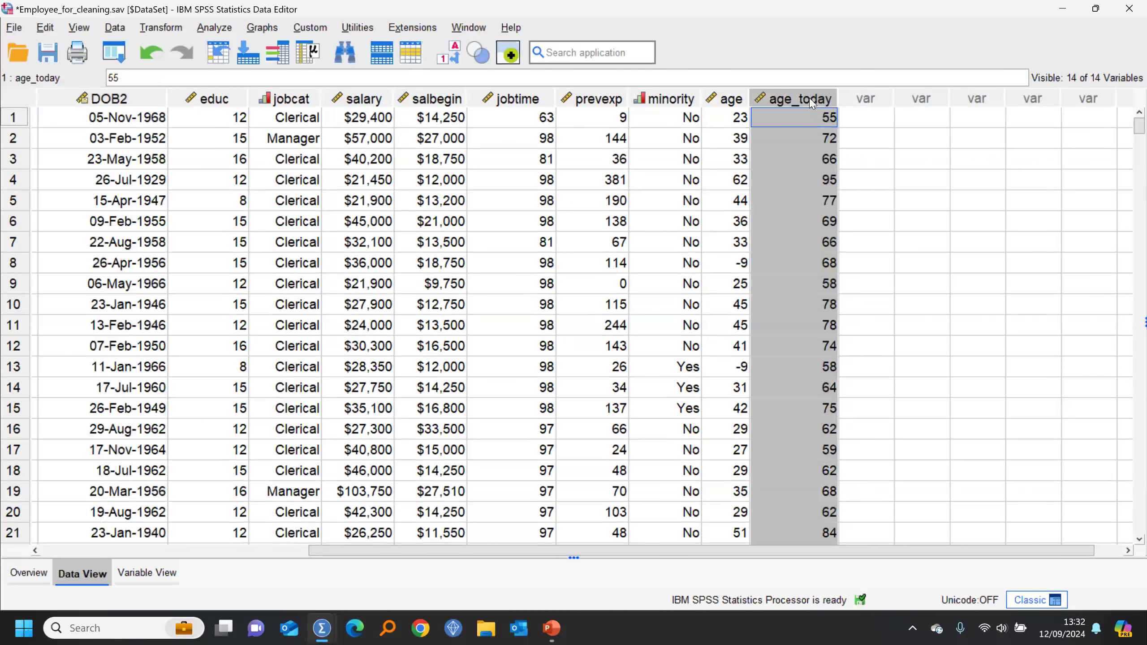
key("Delete")
left_click_drag(470, 551, 442, 551)
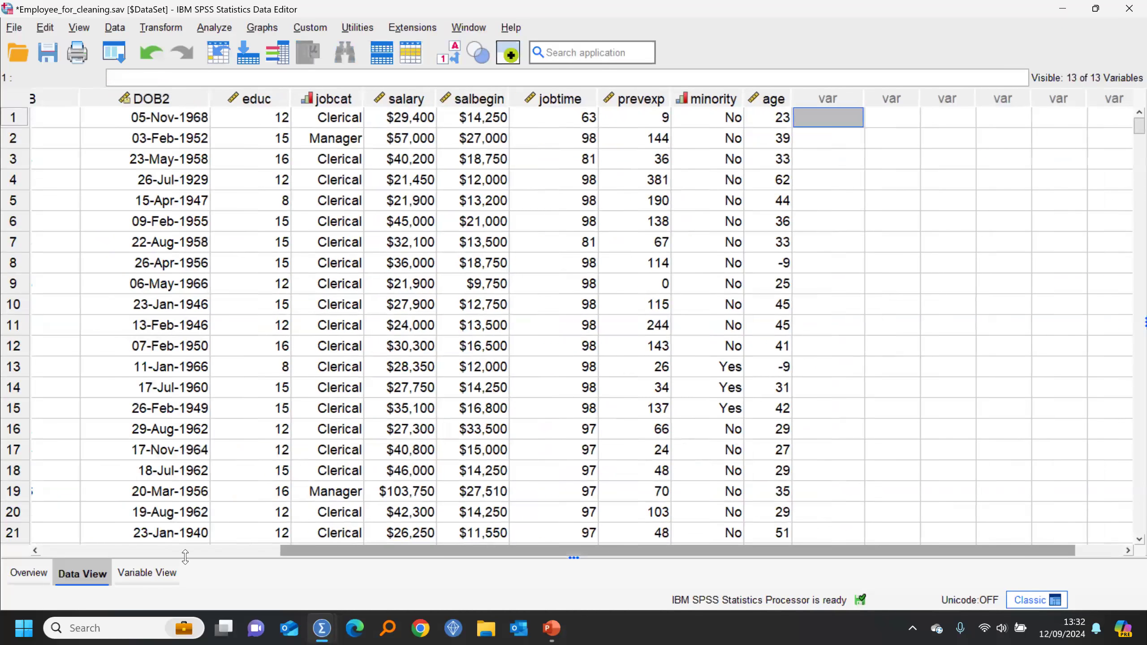
scroll(188, 533, "left", 5)
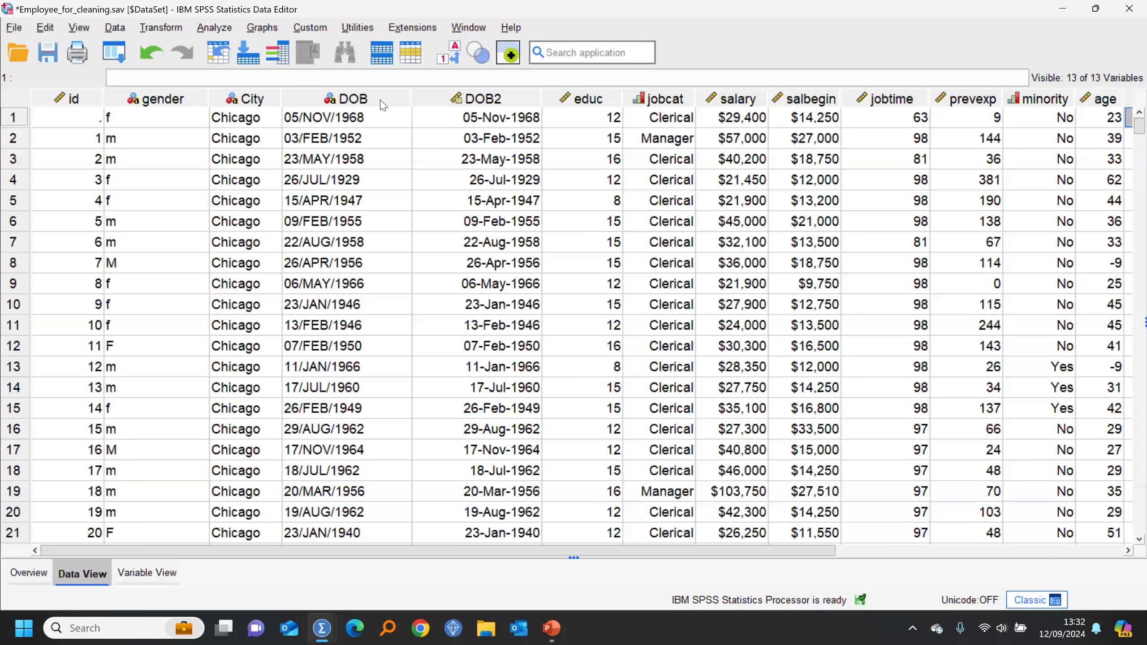
mouse_move(344, 103)
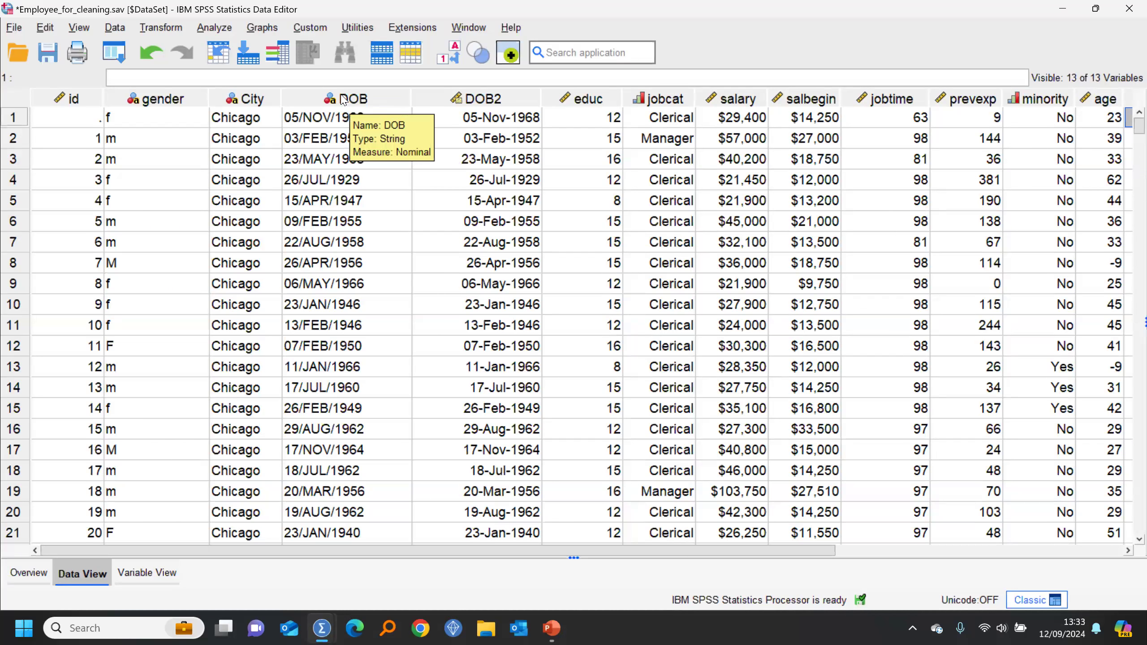
Delete the string variable DOB, rename DOB2 to DOB, and return to the data values.
left_click(344, 99)
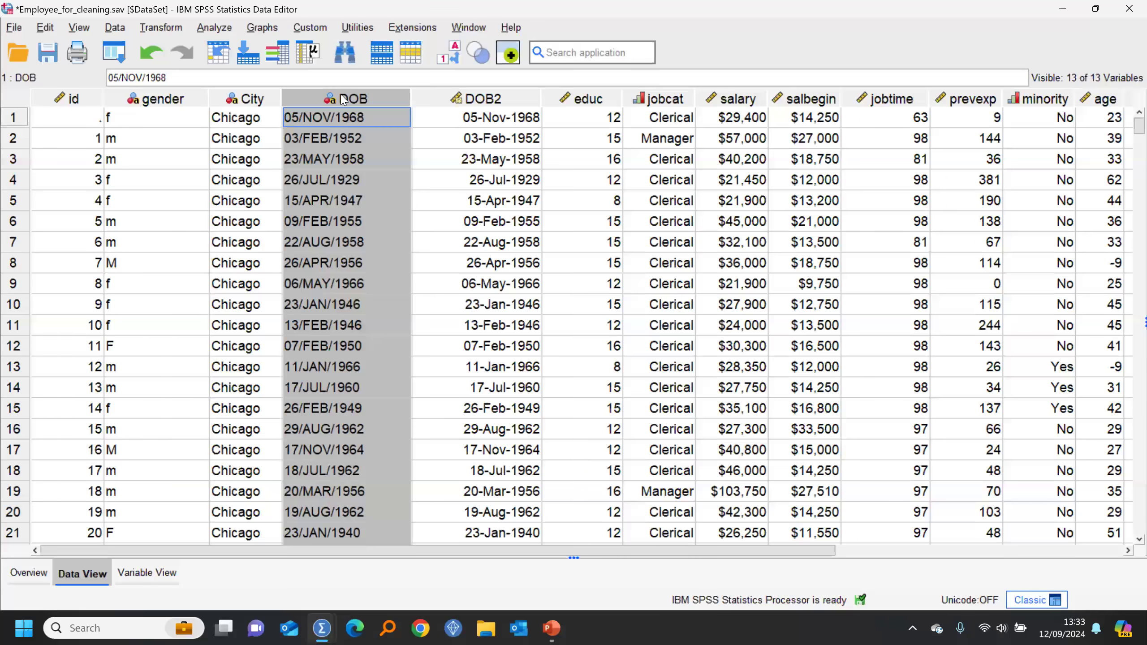
key("Delete")
double_click(343, 98)
double_click(103, 97)
key("BackSpace")
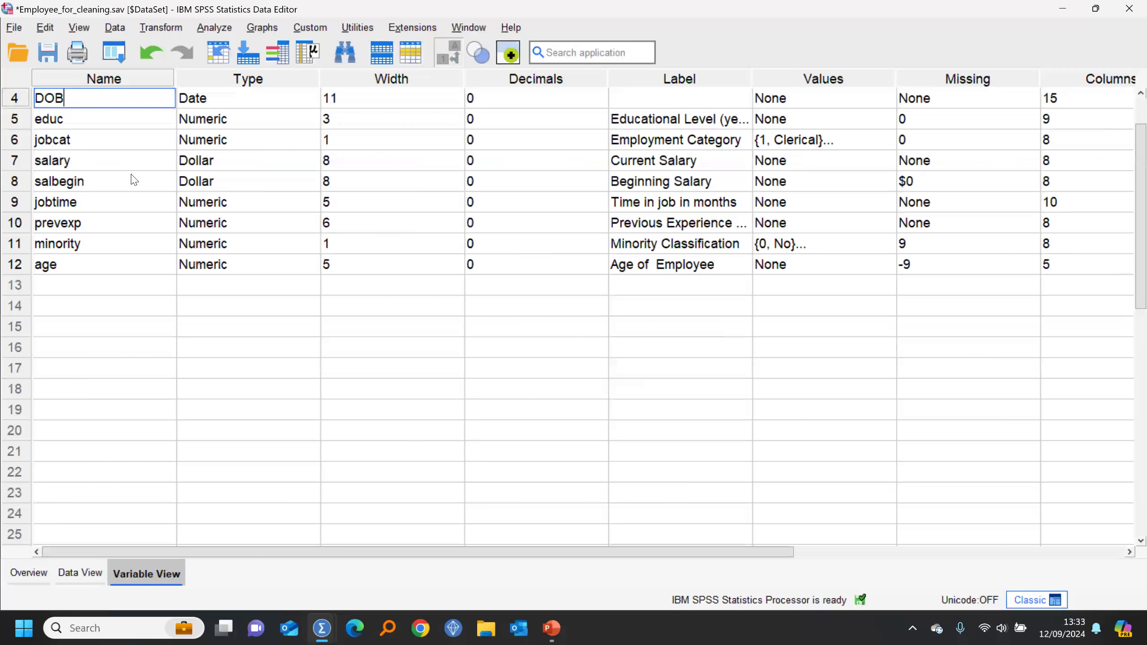
left_click(79, 573)
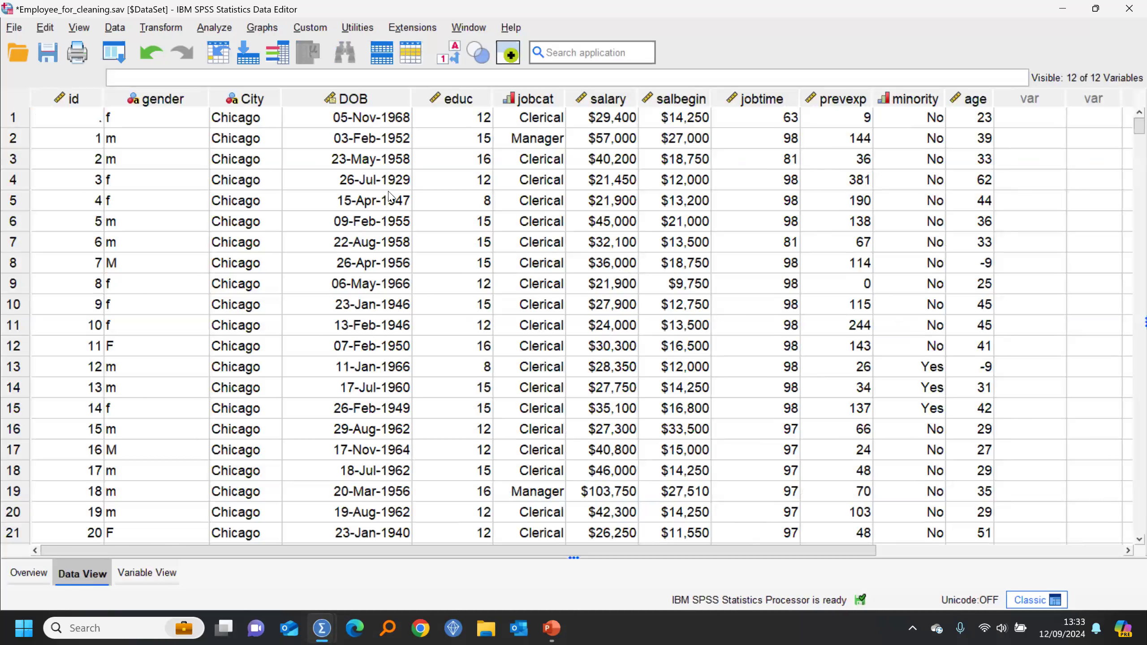
left_click(154, 29)
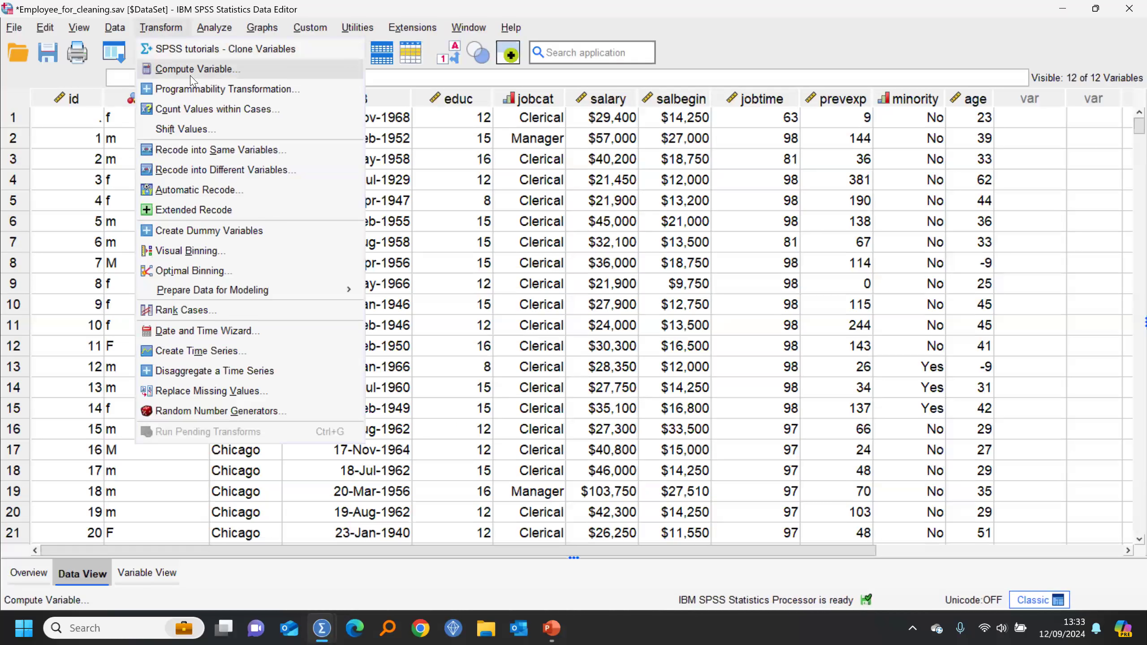
left_click(365, 123)
left_click(365, 123)
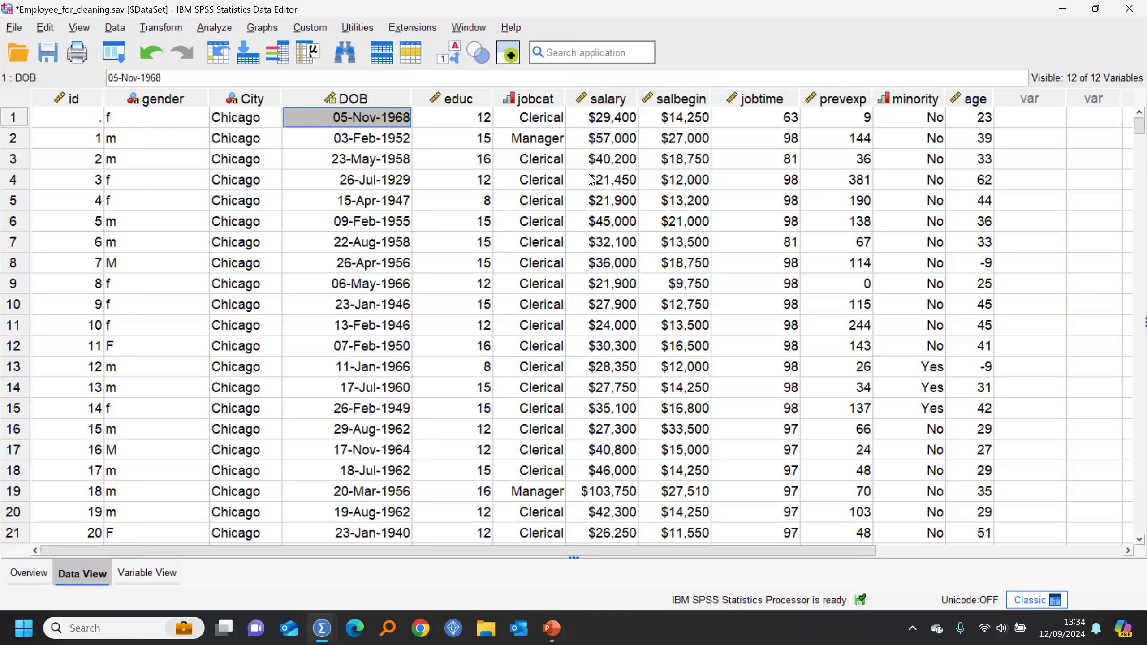
Switch to the PowerPoint slide show, advance to the "Problems with the data itself" slide, and return to the SPSS data editor.
left_click(552, 629)
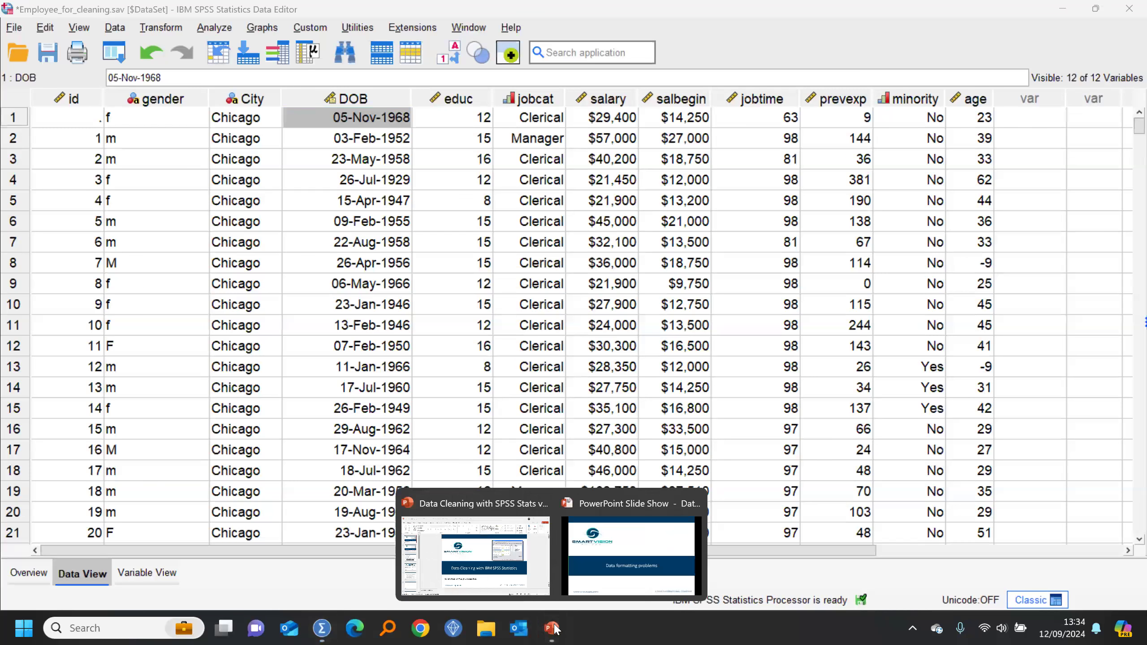
left_click(631, 555)
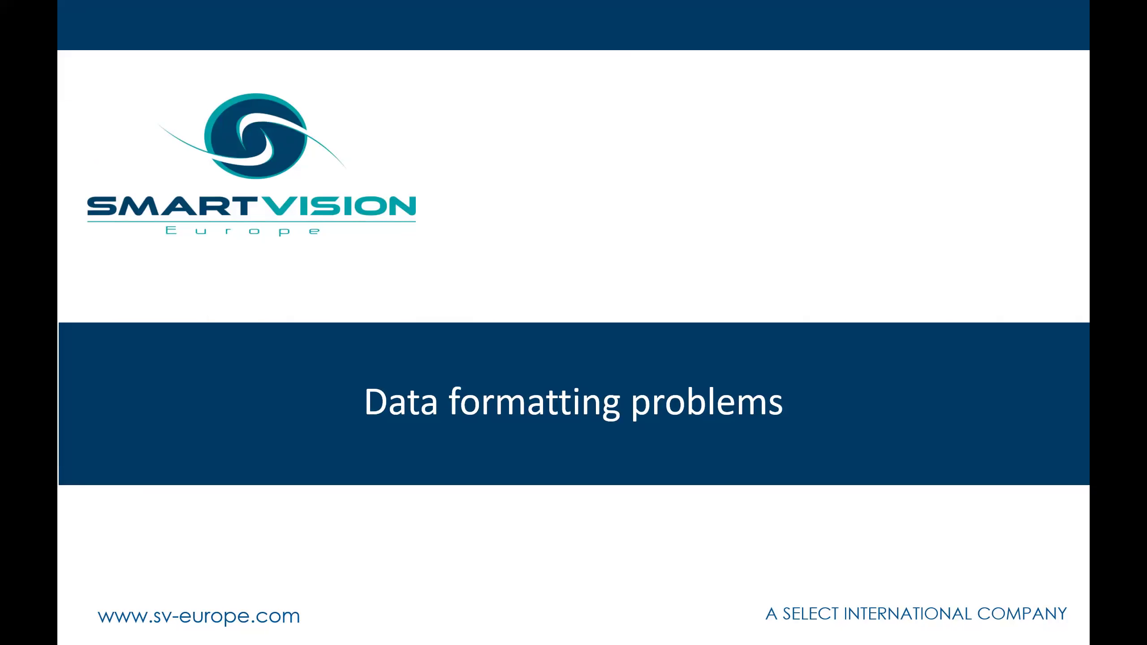
key("Right")
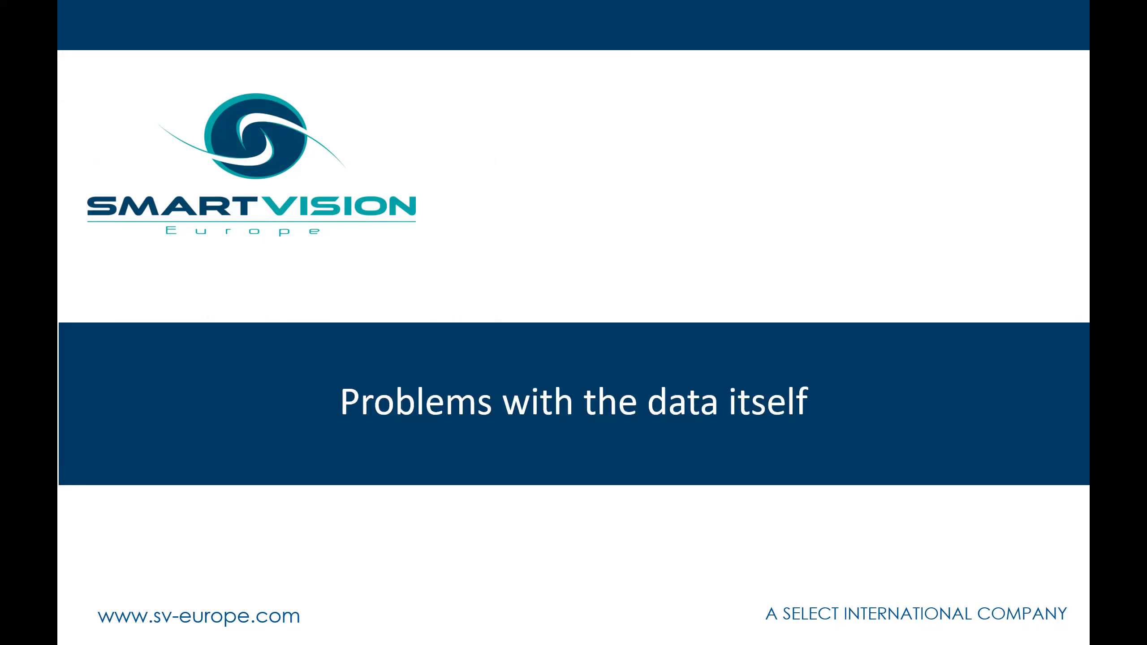
key("alt+Tab")
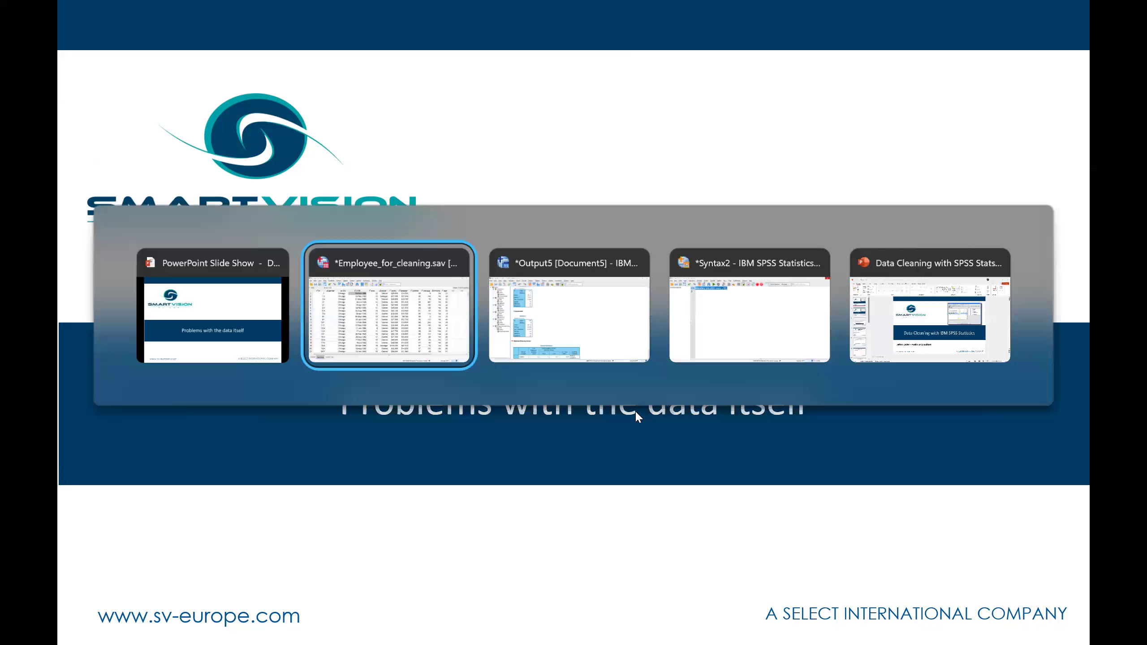
left_click(342, 291)
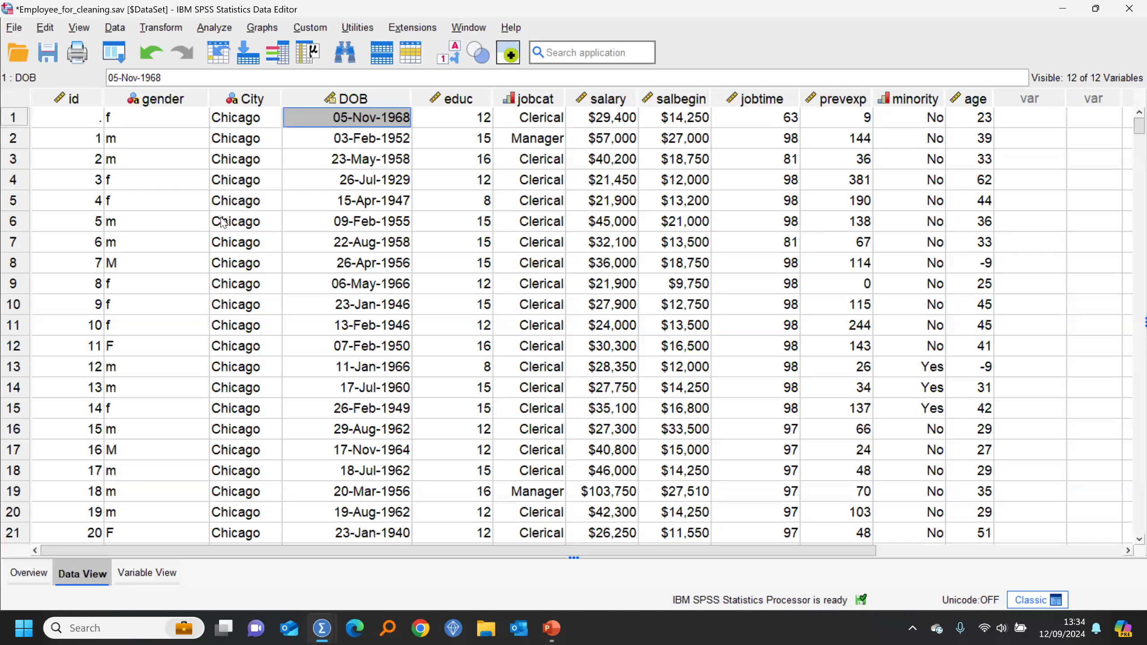
Produce descriptive statistics for the City variable and delete City from the dataset.
right_click(243, 126)
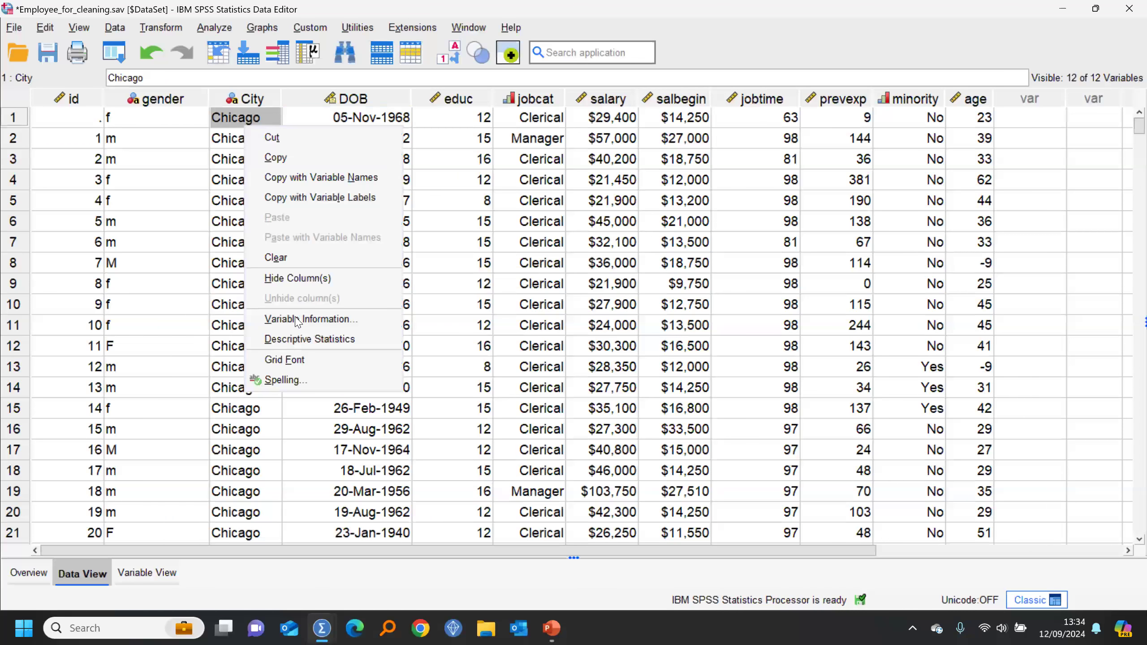
left_click(305, 339)
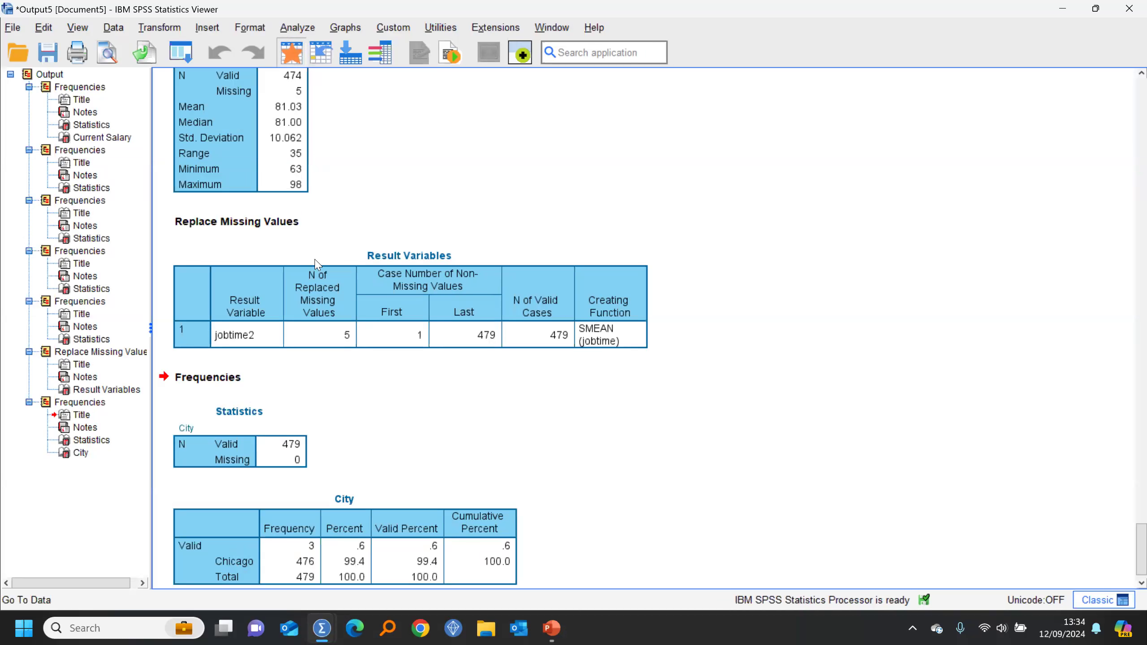
left_click(180, 52)
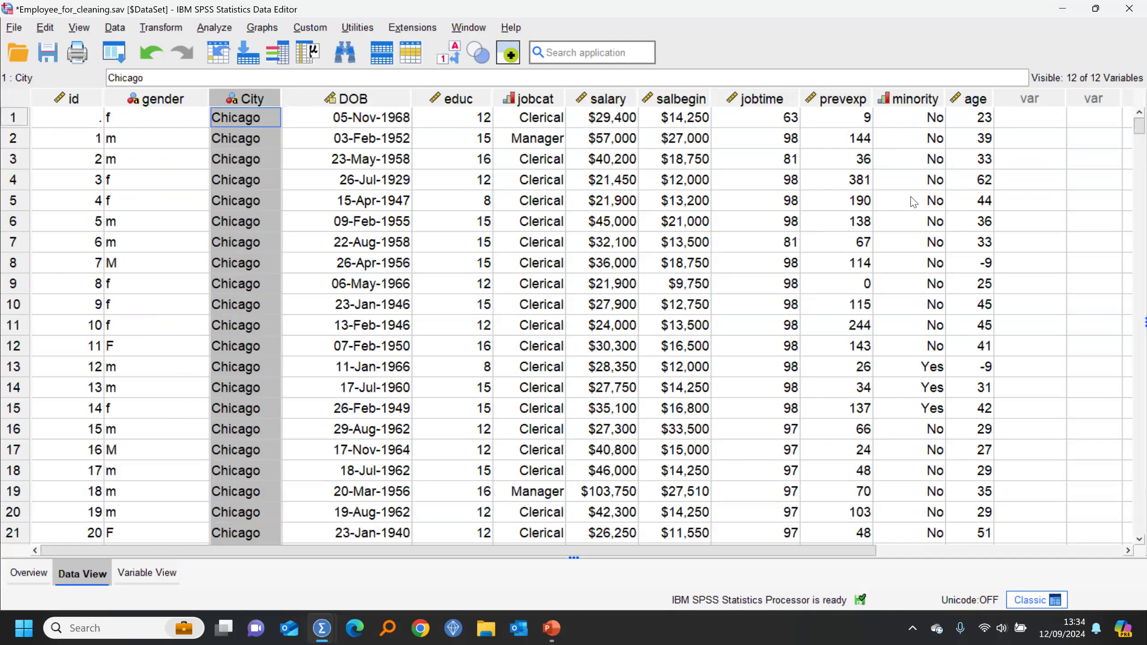
key("Delete")
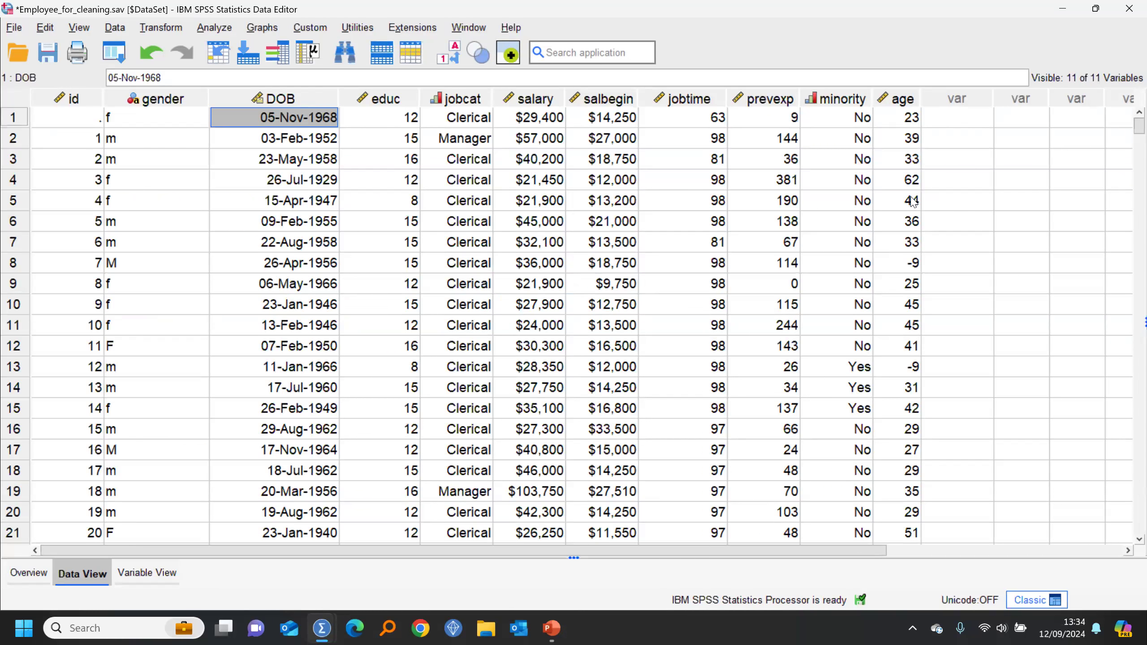
left_click(289, 149)
left_click(278, 119)
left_click(274, 102)
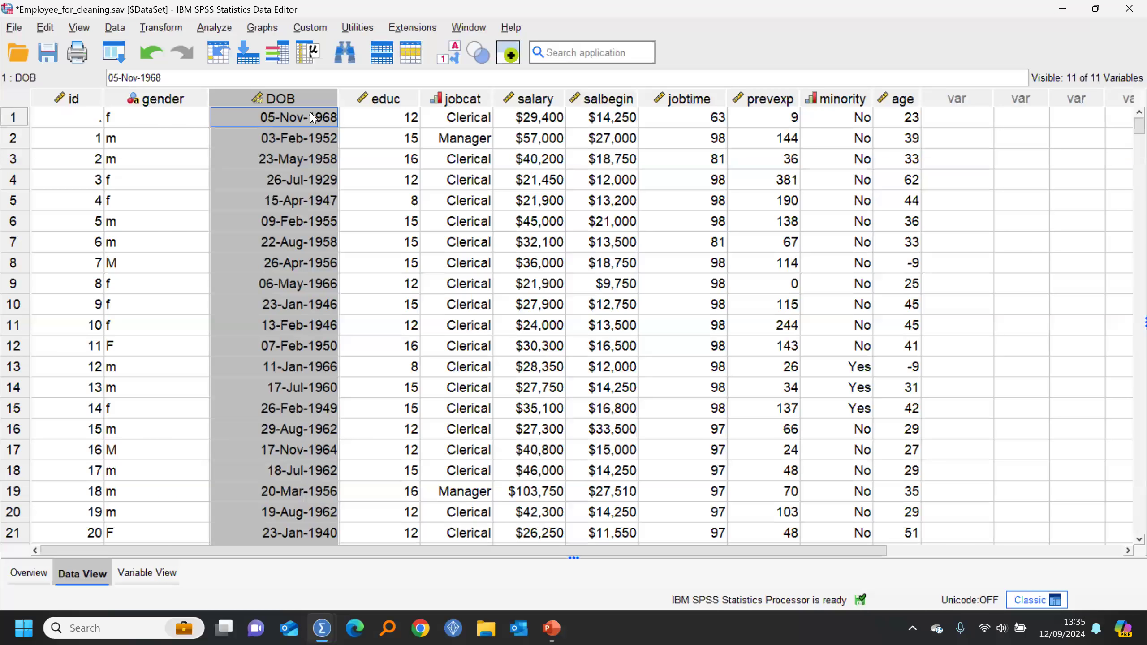
Set up Validate Data with gender through age as analysis variables and Employee Code [id] as the case identifier.
left_click(115, 28)
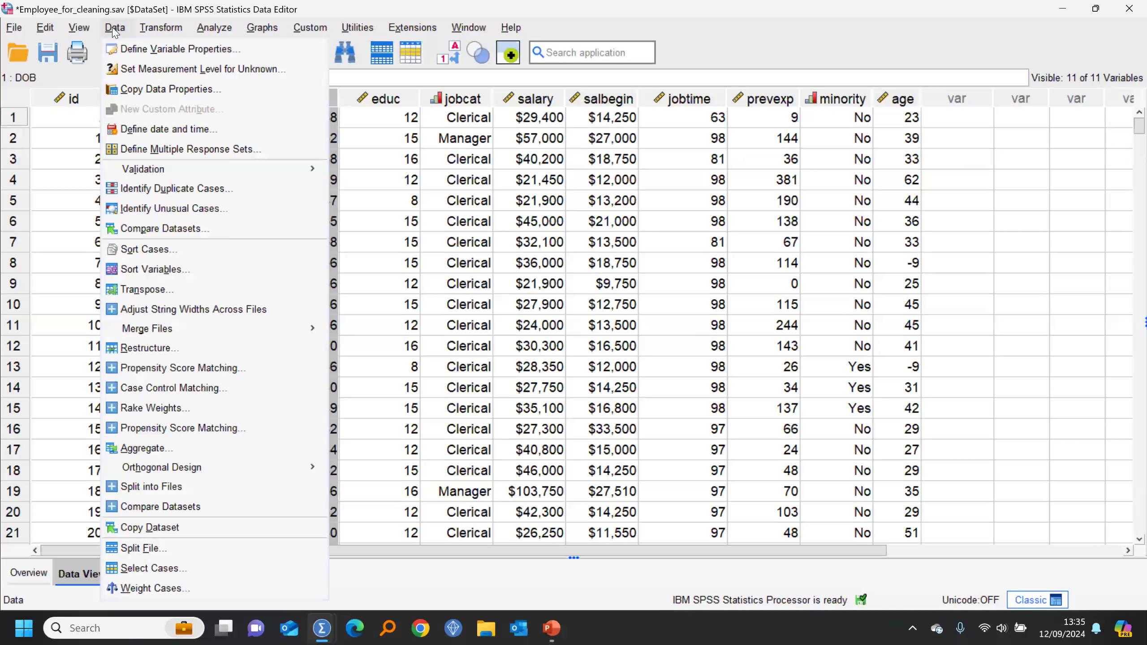
mouse_move(158, 169)
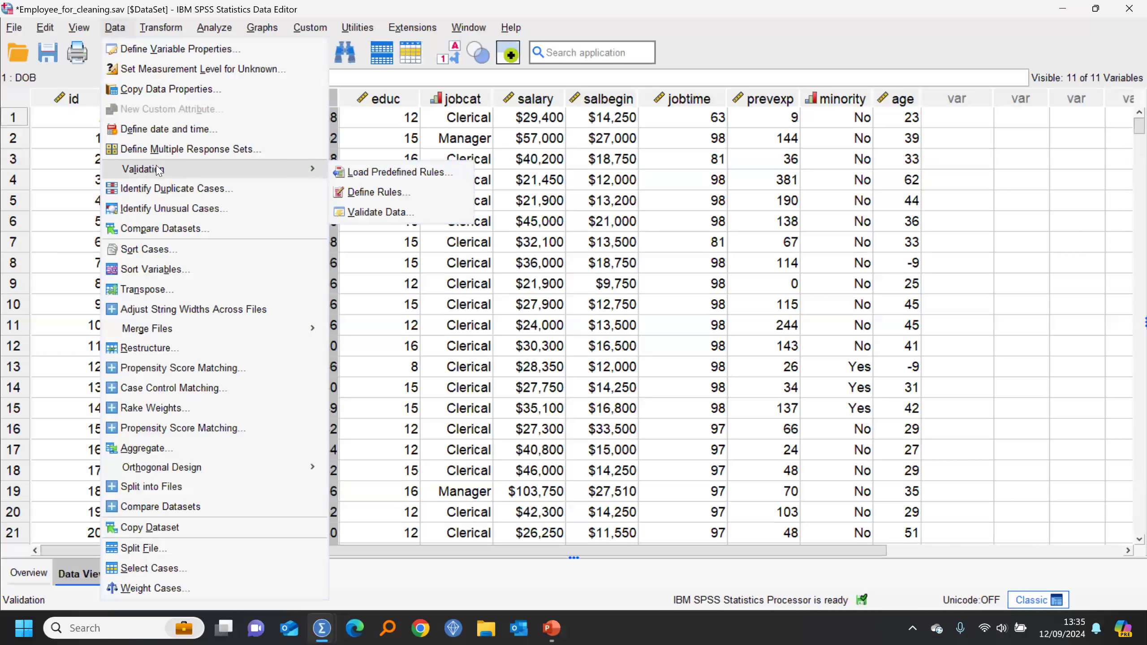
left_click(381, 213)
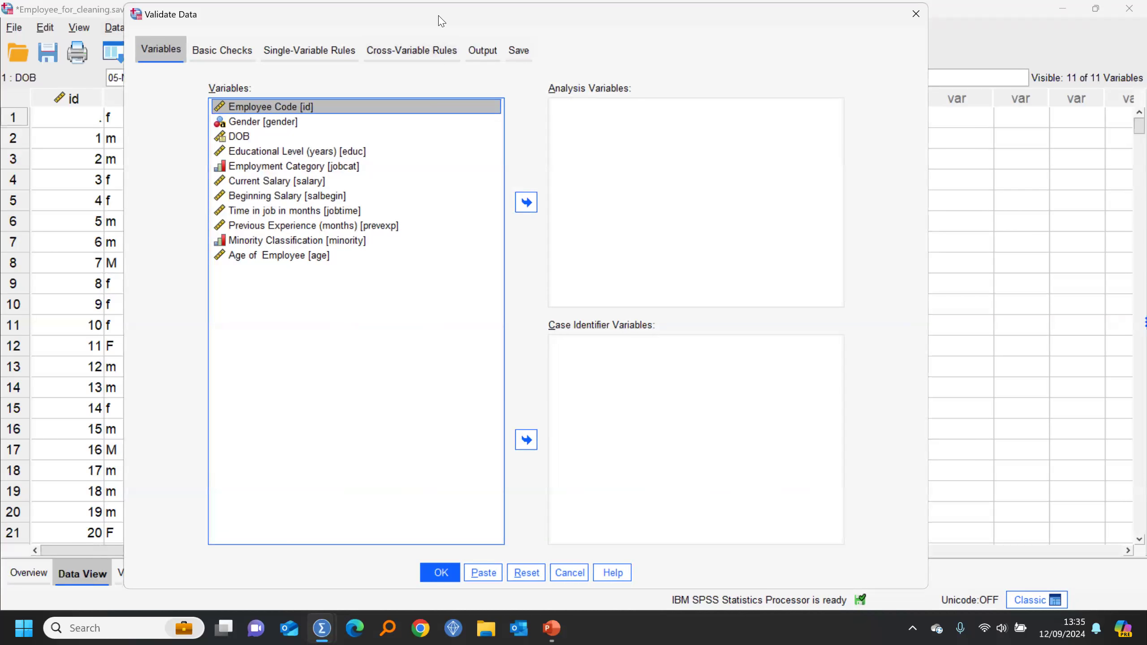
left_click_drag(443, 17, 434, 14)
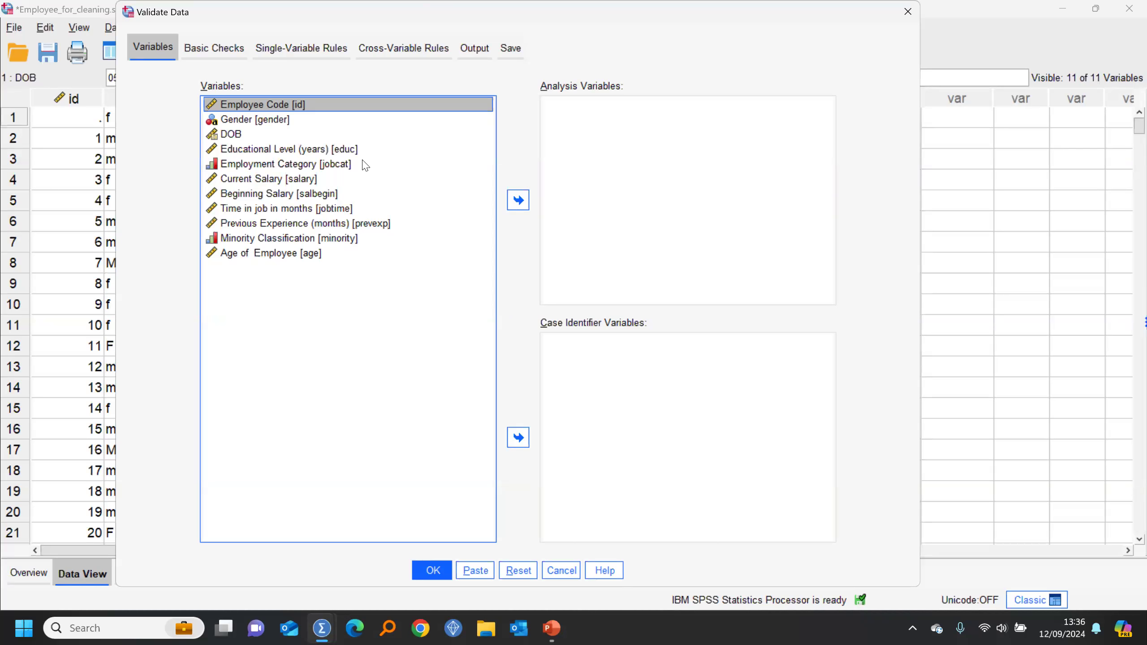
left_click(274, 133)
left_click(265, 120)
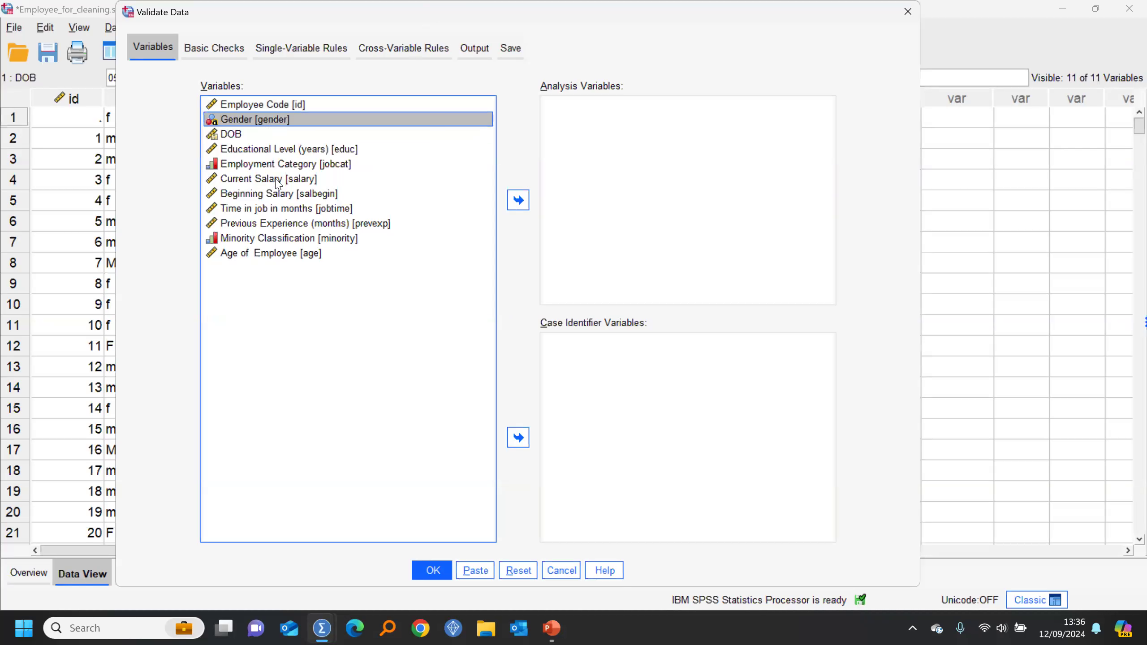
left_click(285, 254, "shift")
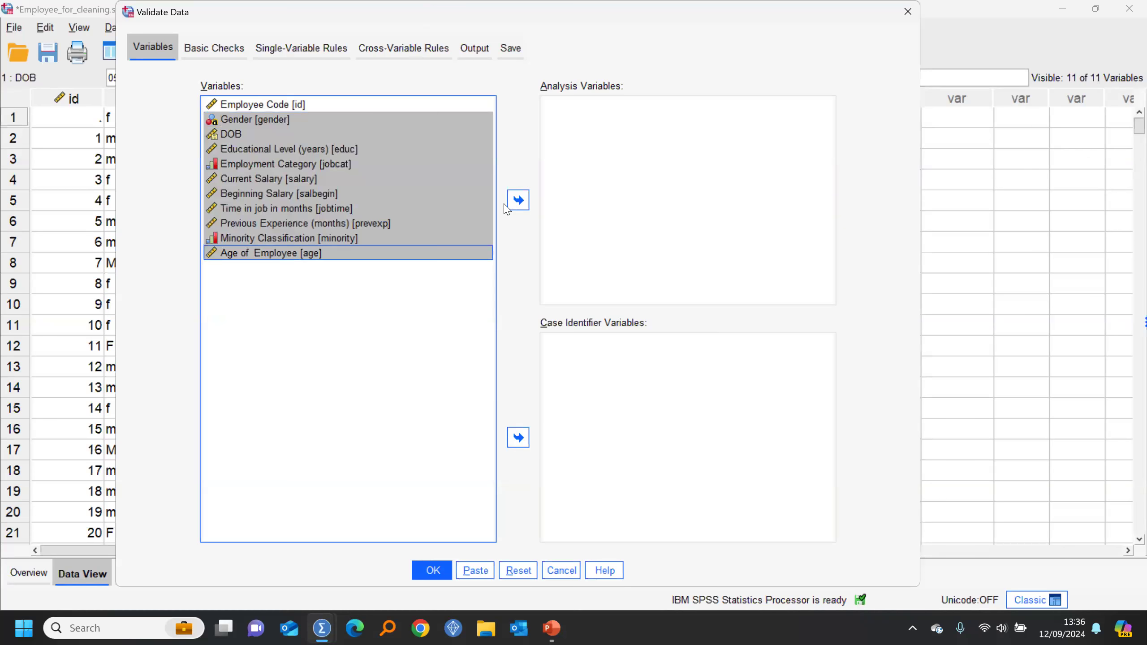
left_click(518, 200)
left_click(264, 108)
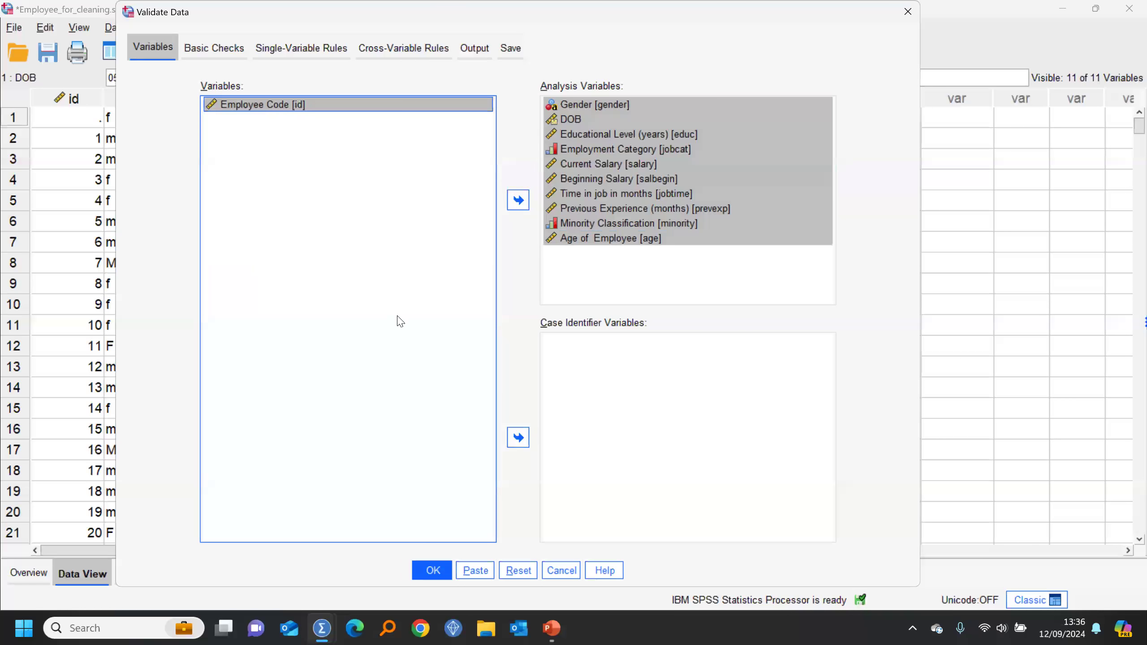
left_click(517, 436)
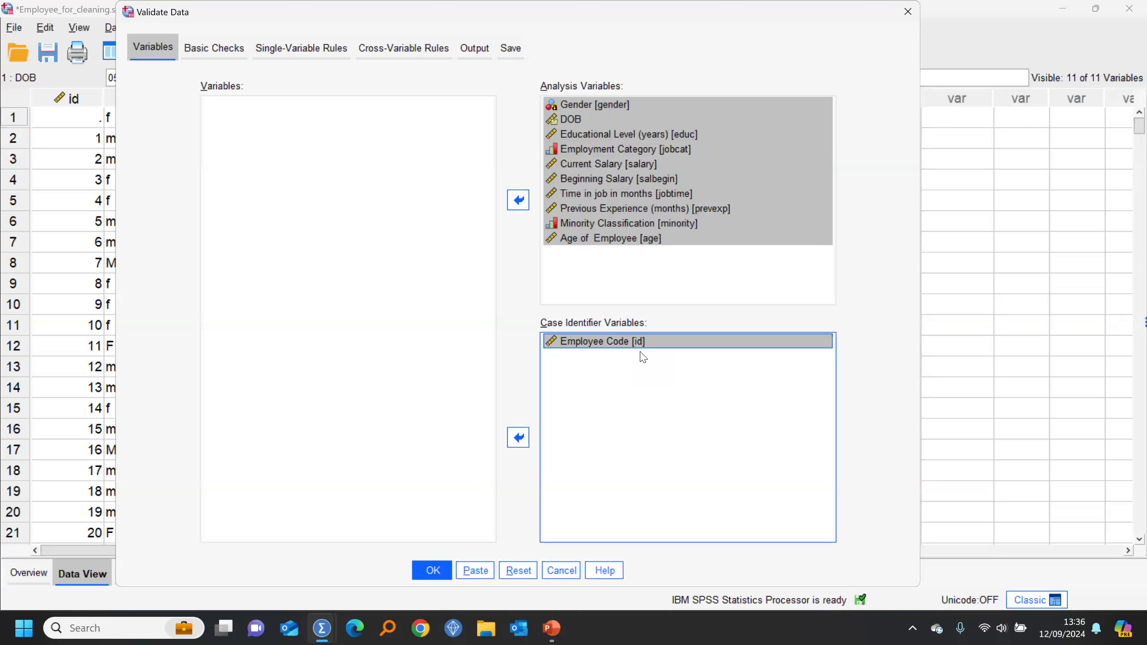
Set the maximum percentage of missing values to 90 in the validation's basic checks.
left_click(214, 50)
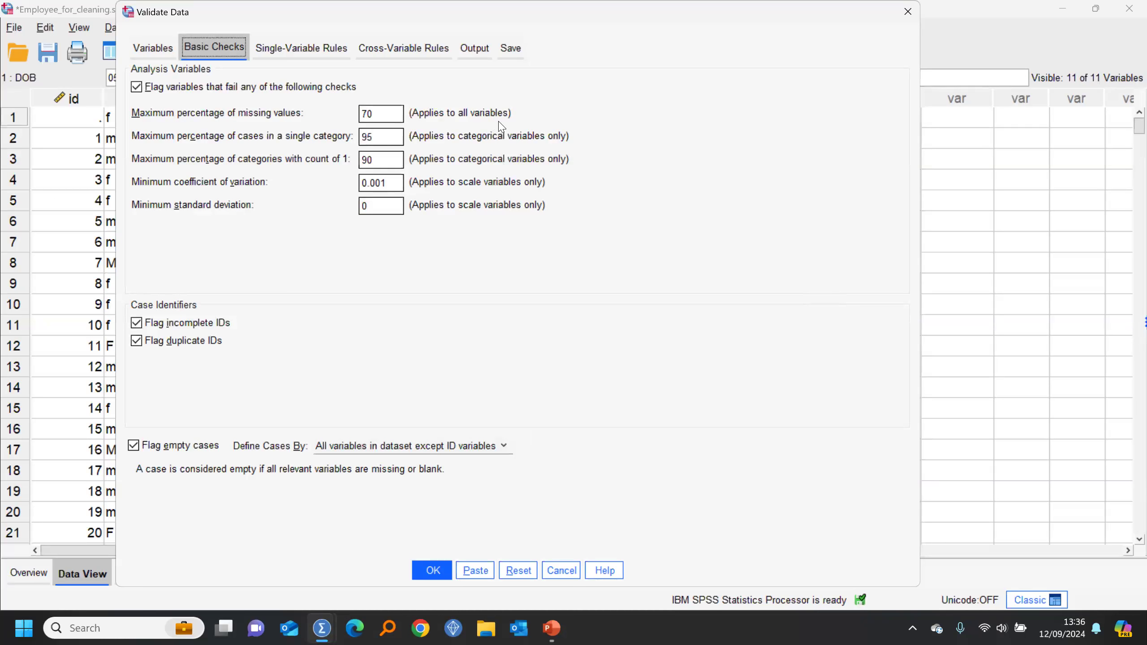
left_click_drag(393, 117, 354, 114)
type("90")
left_click(399, 138)
left_click(384, 160)
Review the validation's variables, basic checks and output options, and run the data validation.
left_click(153, 47)
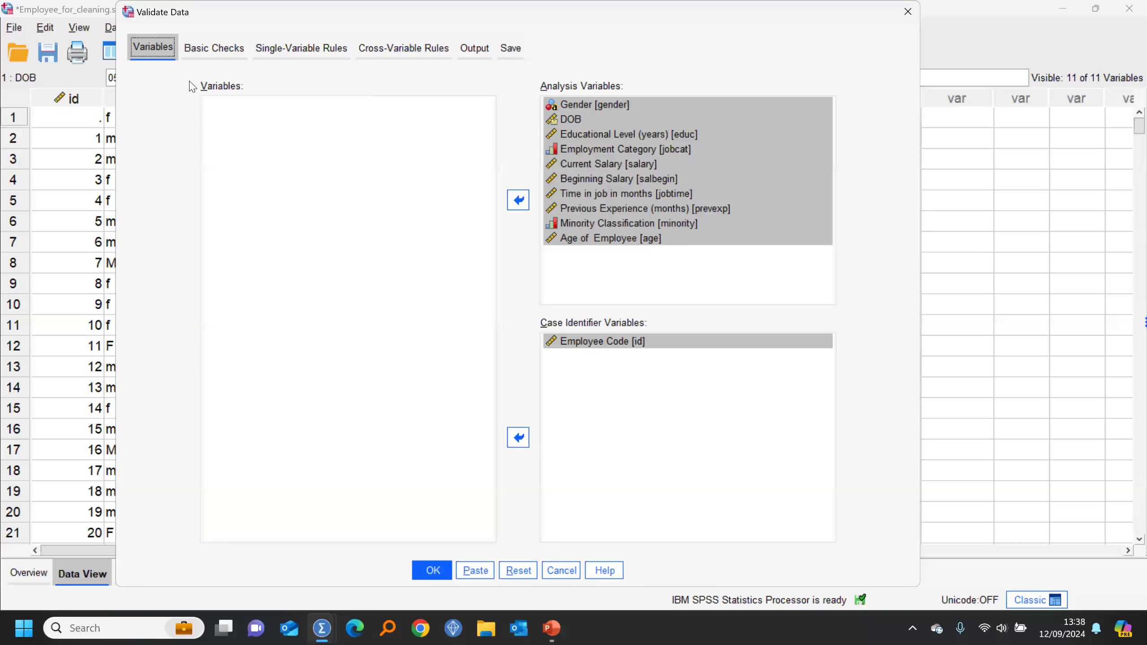
left_click(214, 48)
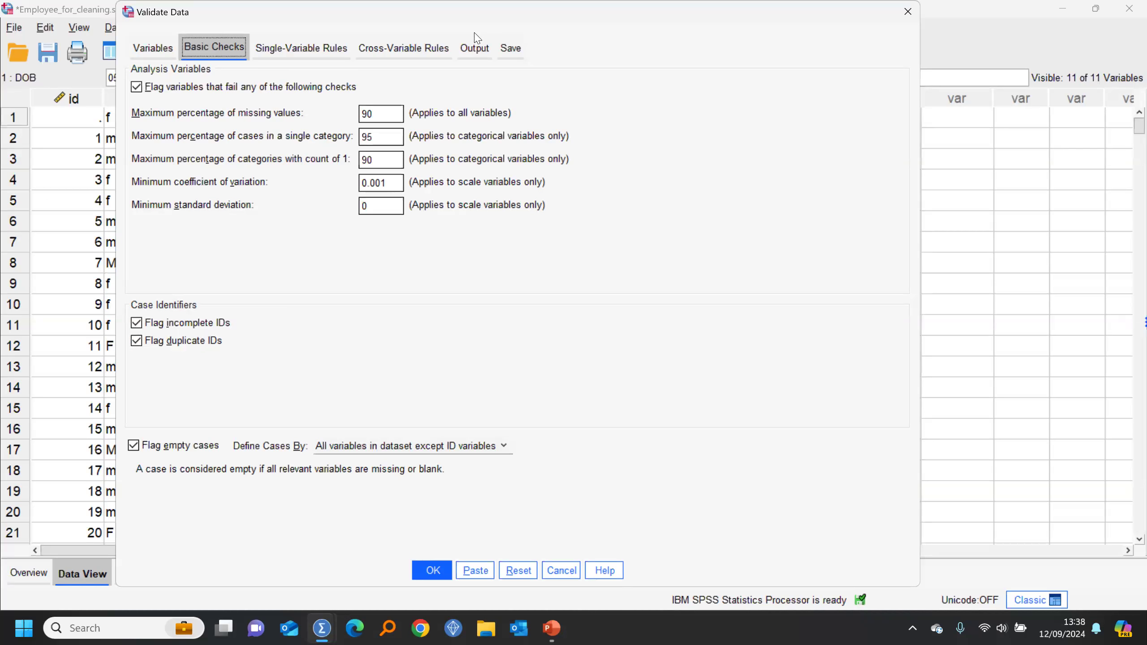
left_click(474, 49)
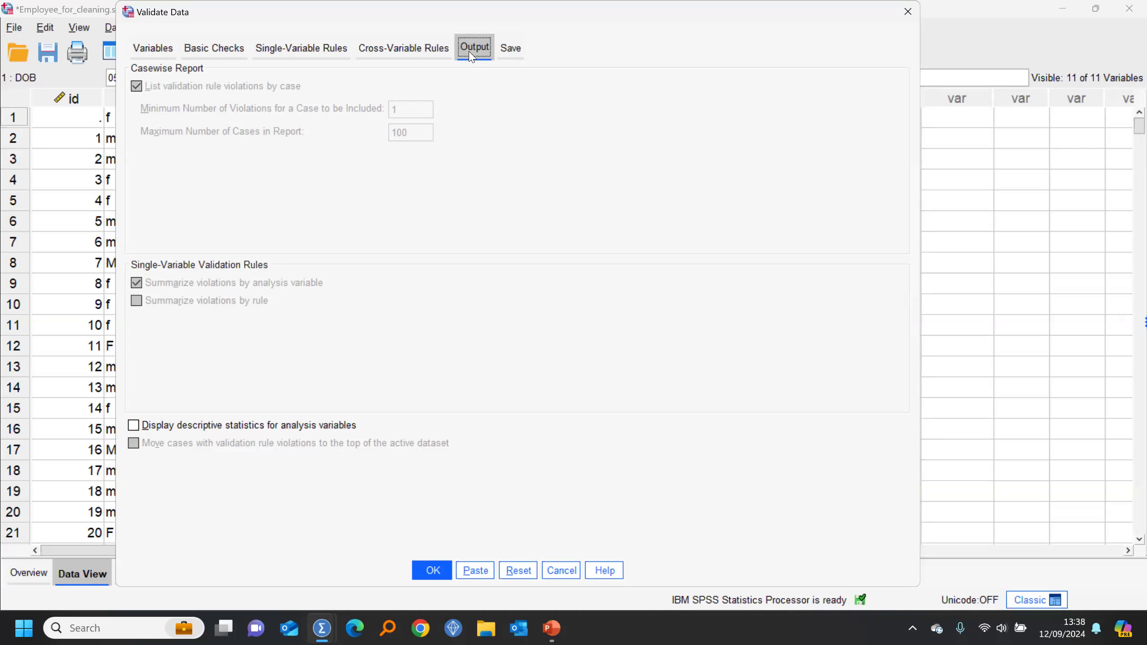
left_click(208, 56)
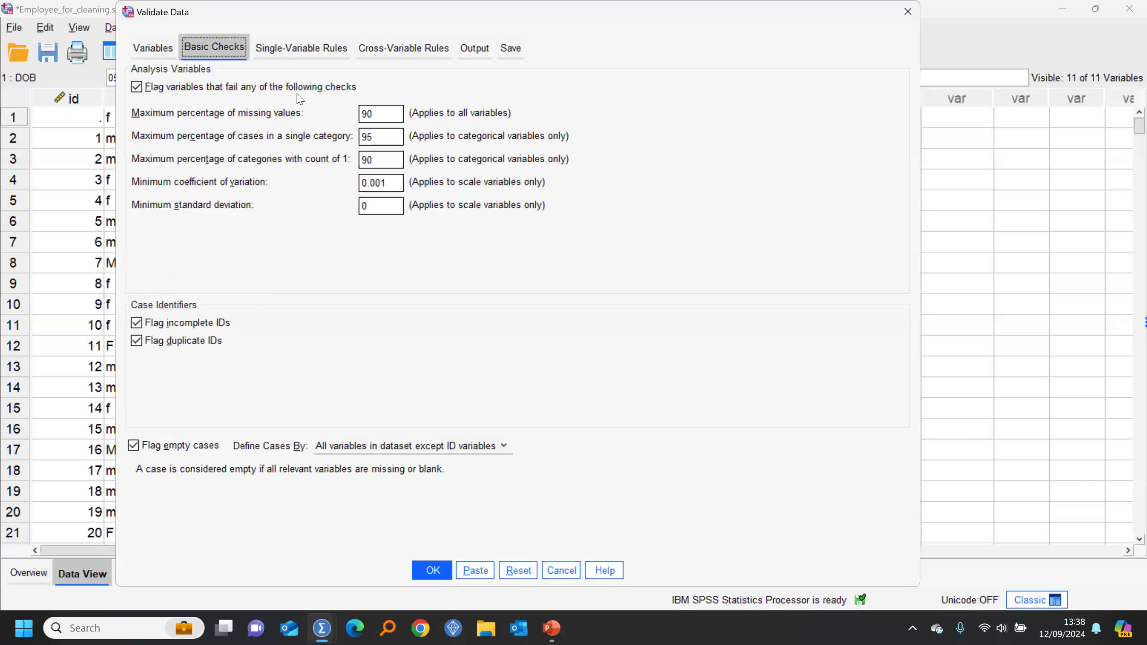
left_click(434, 569)
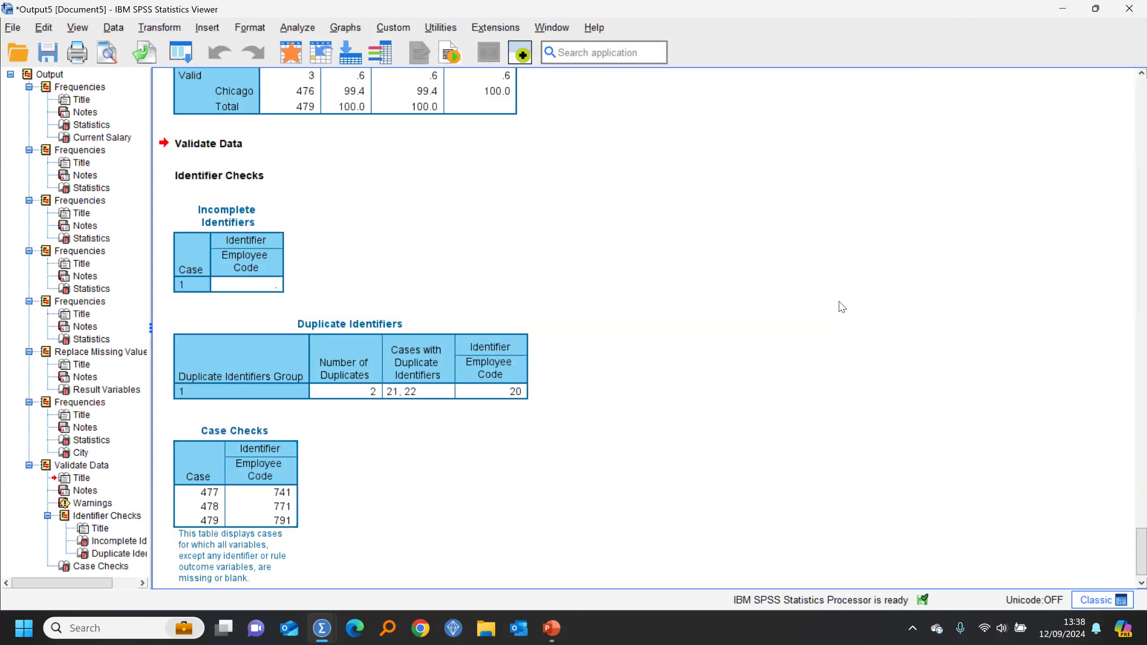
Return from the validation output to the dataset and sort the cases by id in ascending order.
left_click(256, 265)
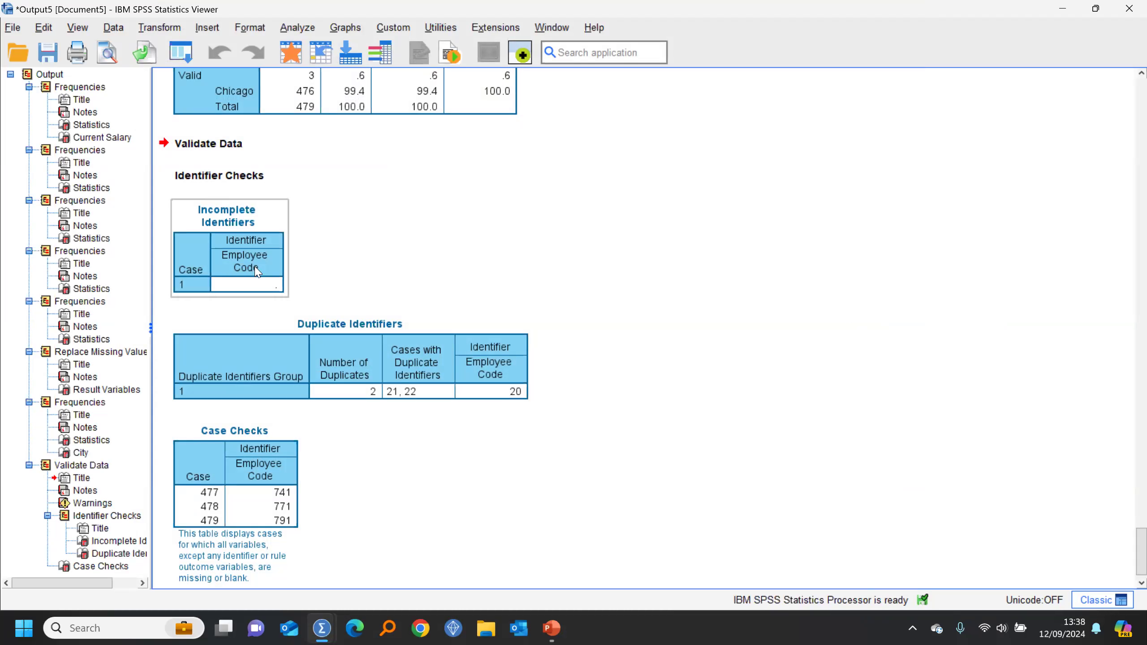
left_click(290, 52)
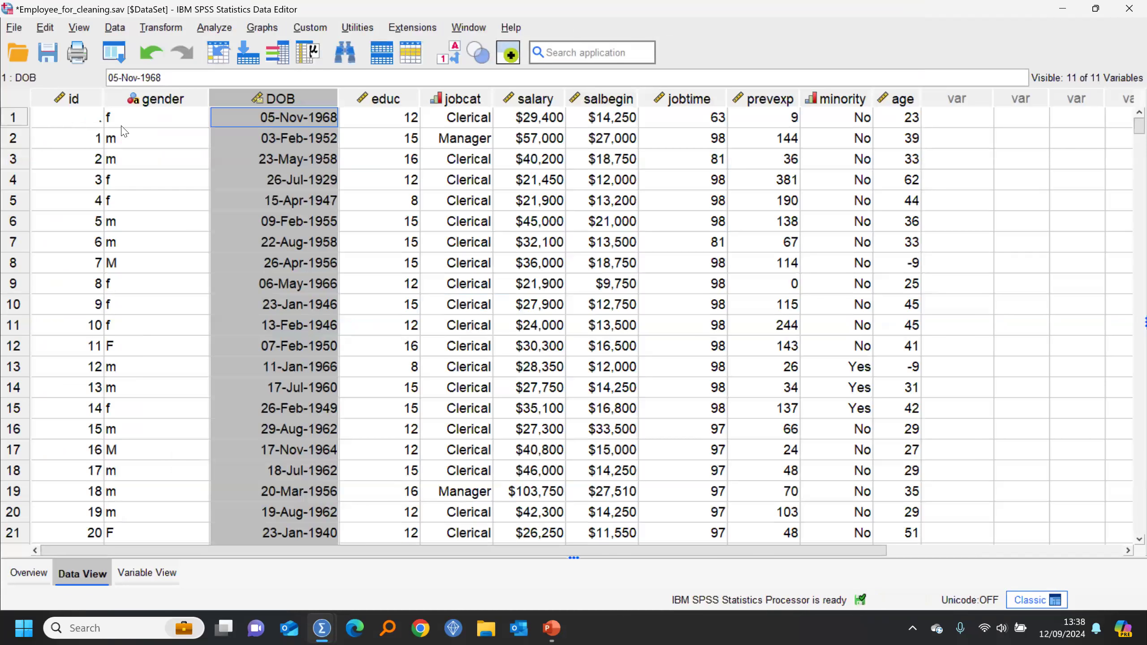
left_click(74, 100)
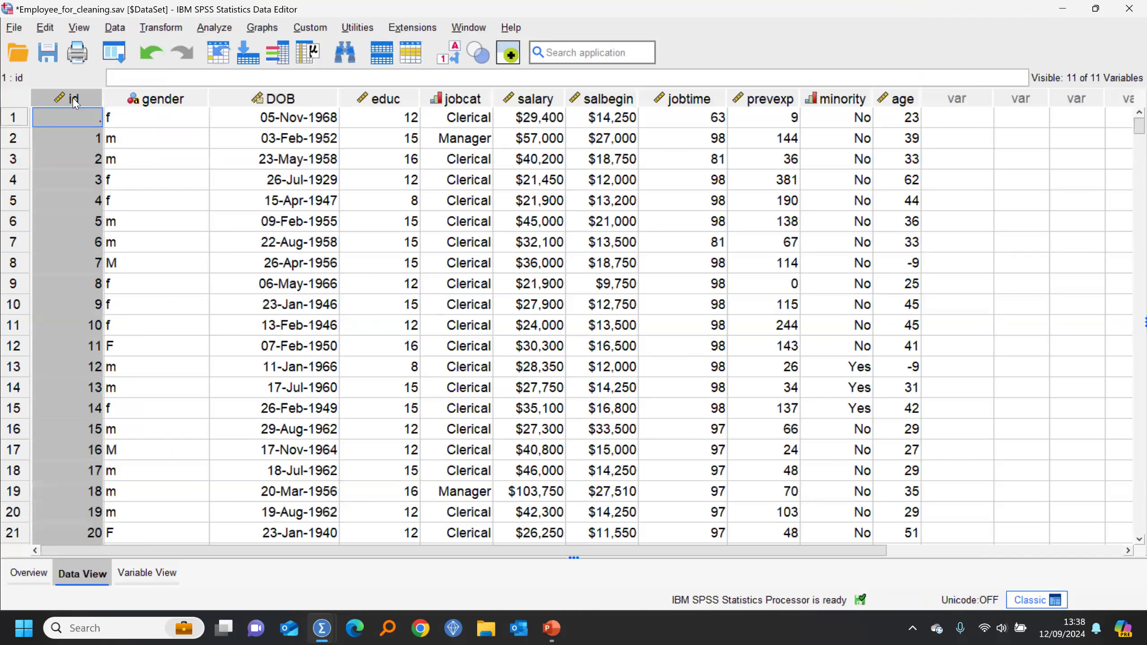
right_click(75, 102)
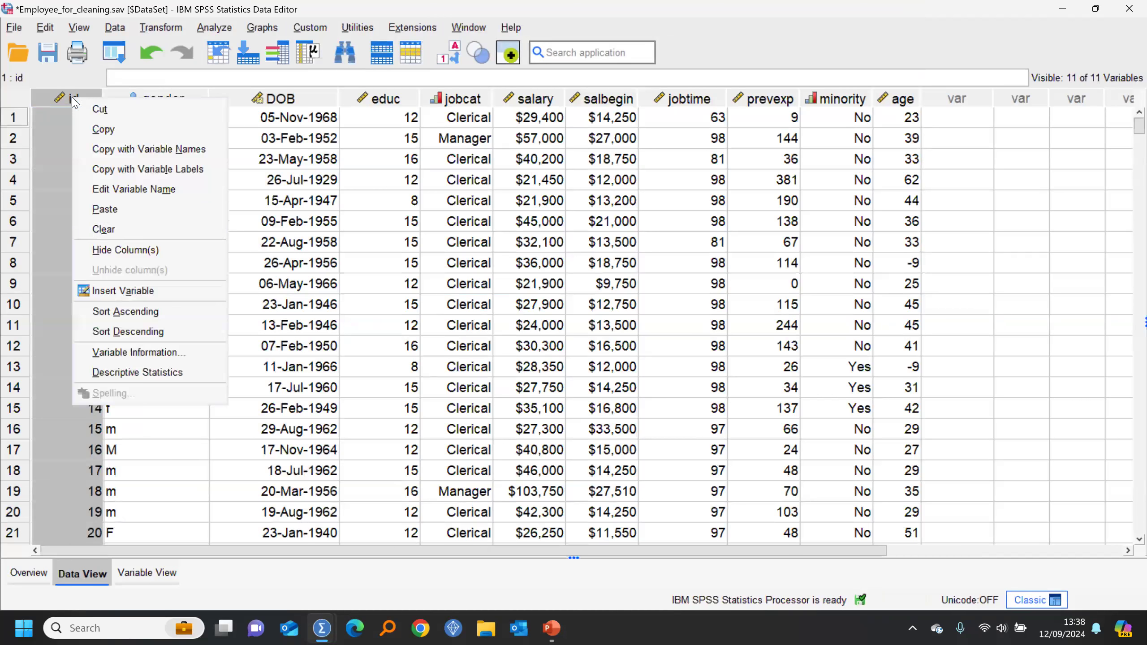
left_click(117, 314)
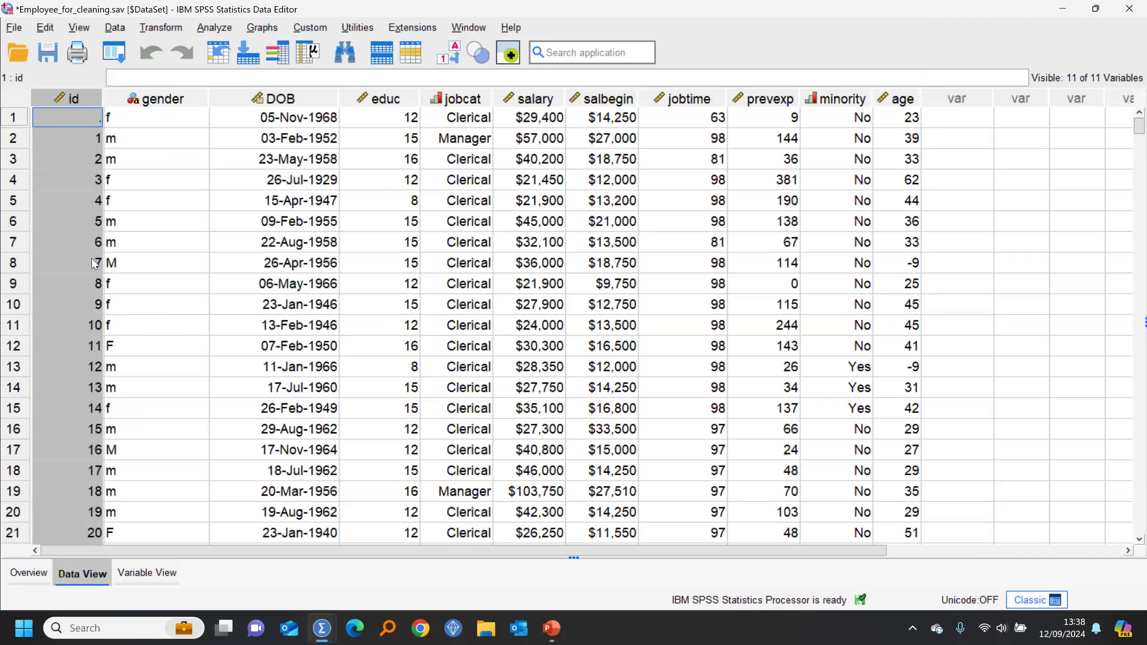
left_click(80, 135)
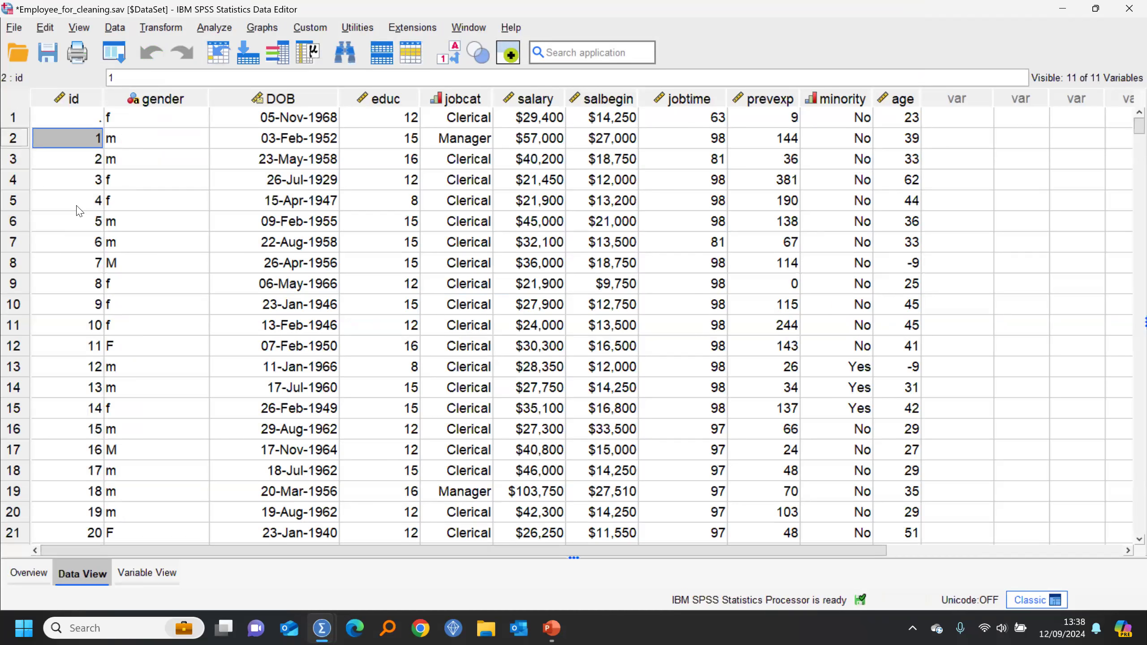
Examine the id values of the last cases in the sorted dataset for unusual identifiers and empty records.
key("ctrl+Down")
key("Up")
key("Up")
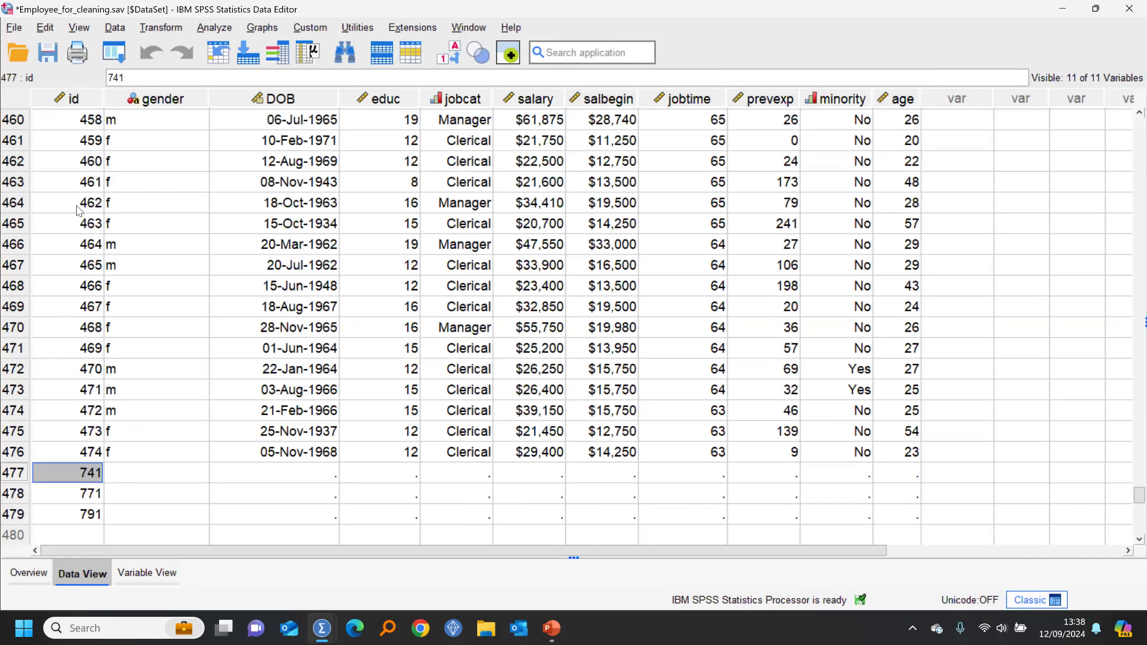
key("Down")
key("Down")
key("Up")
key("Up")
key("Up")
key("Up")
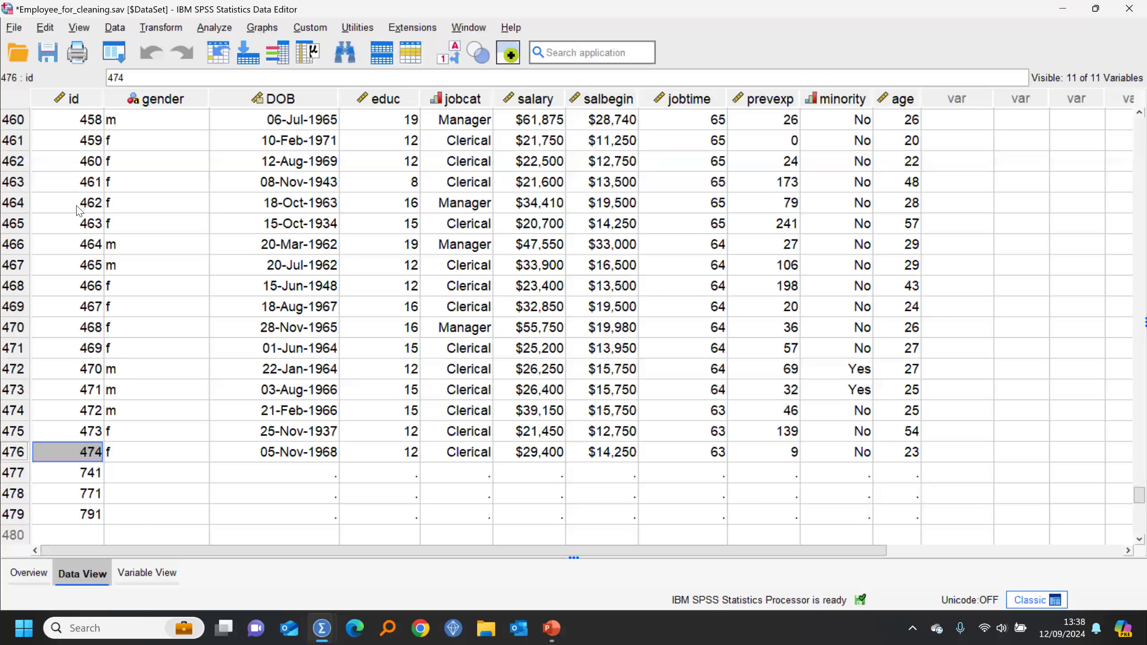
key("Down")
key("Up")
key("Up")
key("Up")
key("Up")
key("Up")
key("Up")
key("Up")
key("Up")
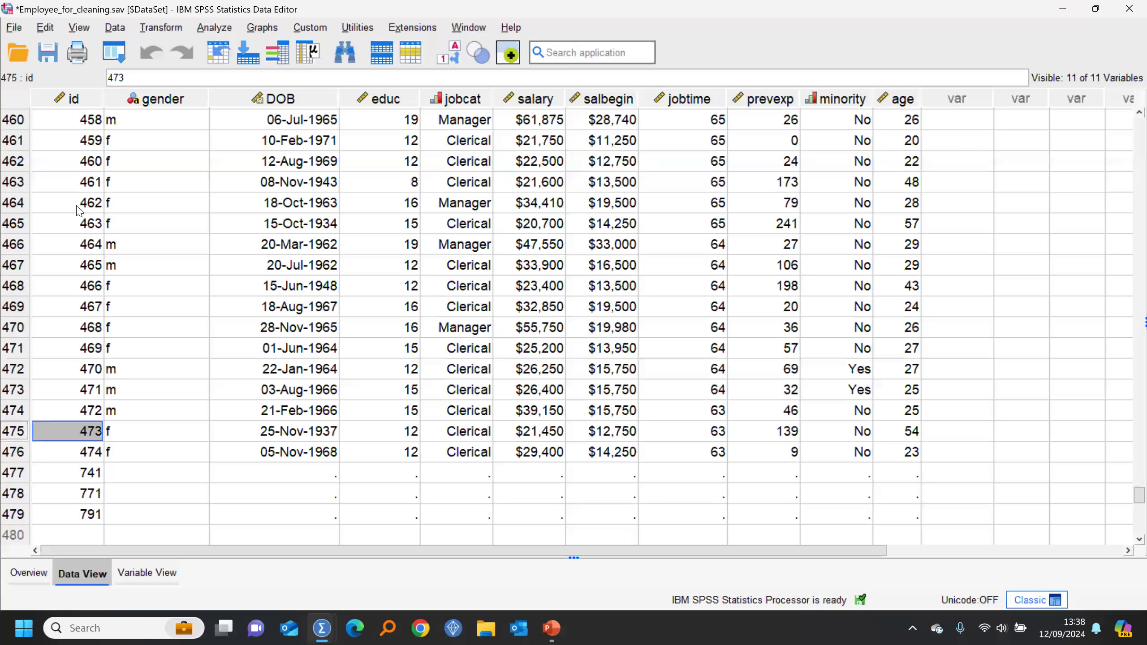
Fill in the missing id of the first case with 475.
key("ctrl+Home")
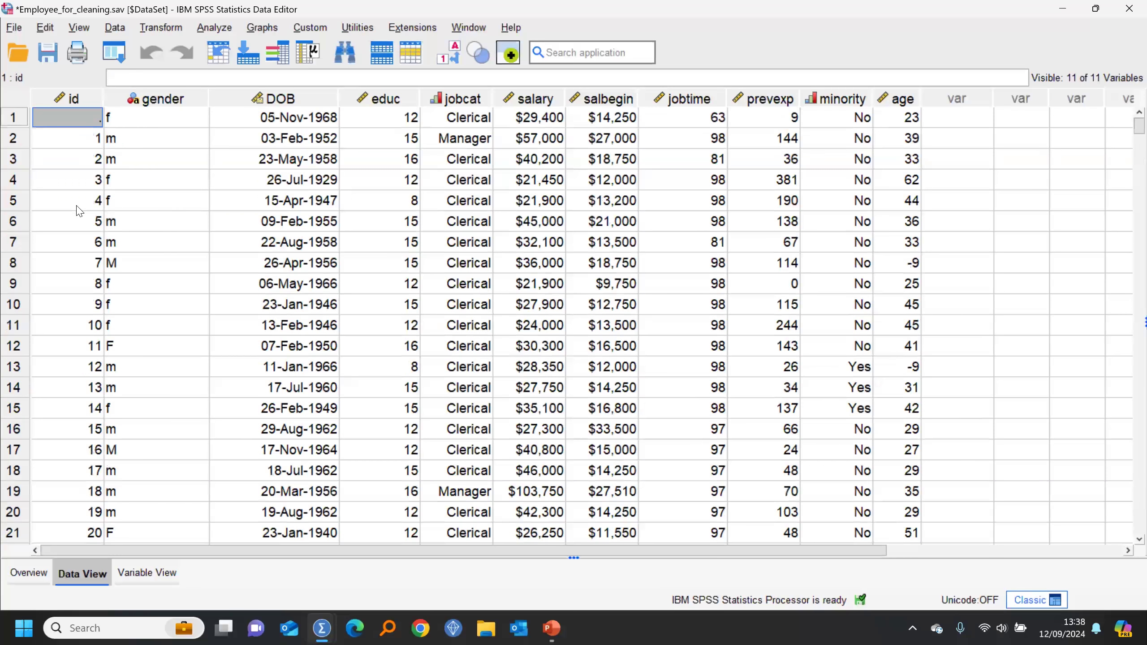
double_click(83, 121)
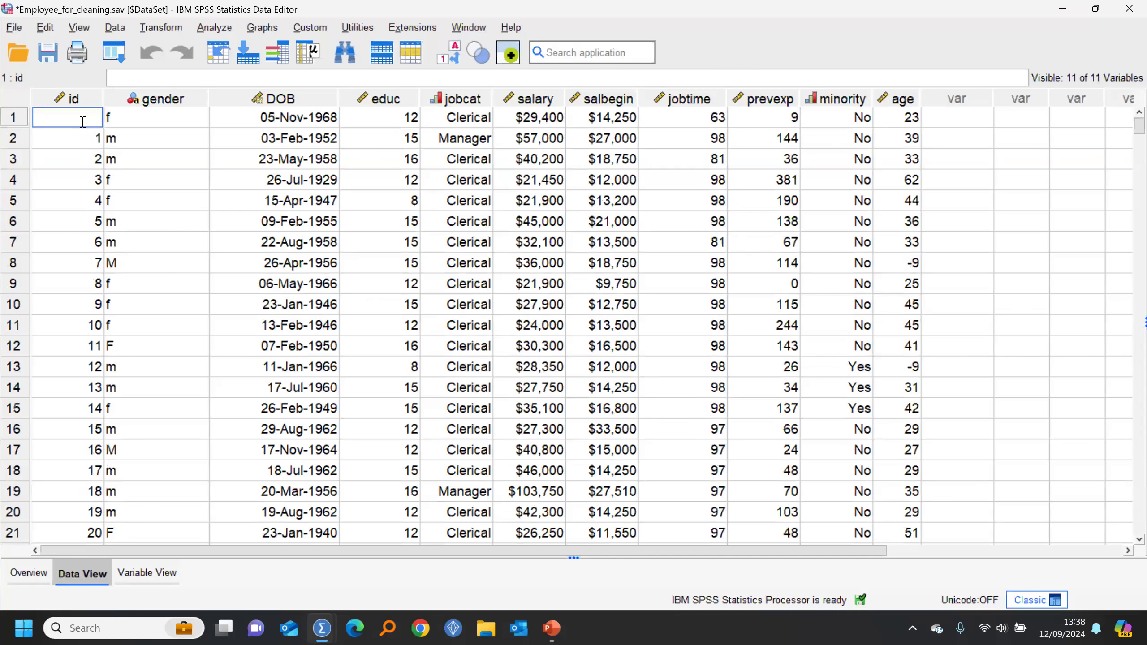
type("5")
key("BackSpace")
type("475")
Check the Duplicate Identifiers table in the validation output, and compare the id and gender values of cases 21 and 22.
mouse_move(323, 630)
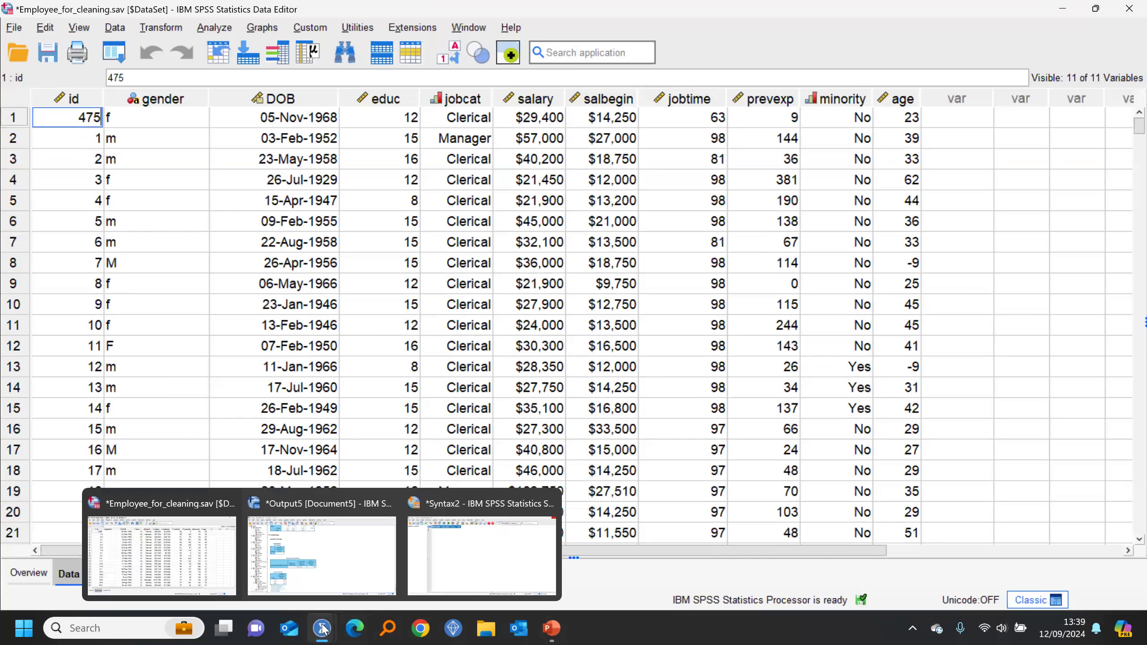
left_click(322, 555)
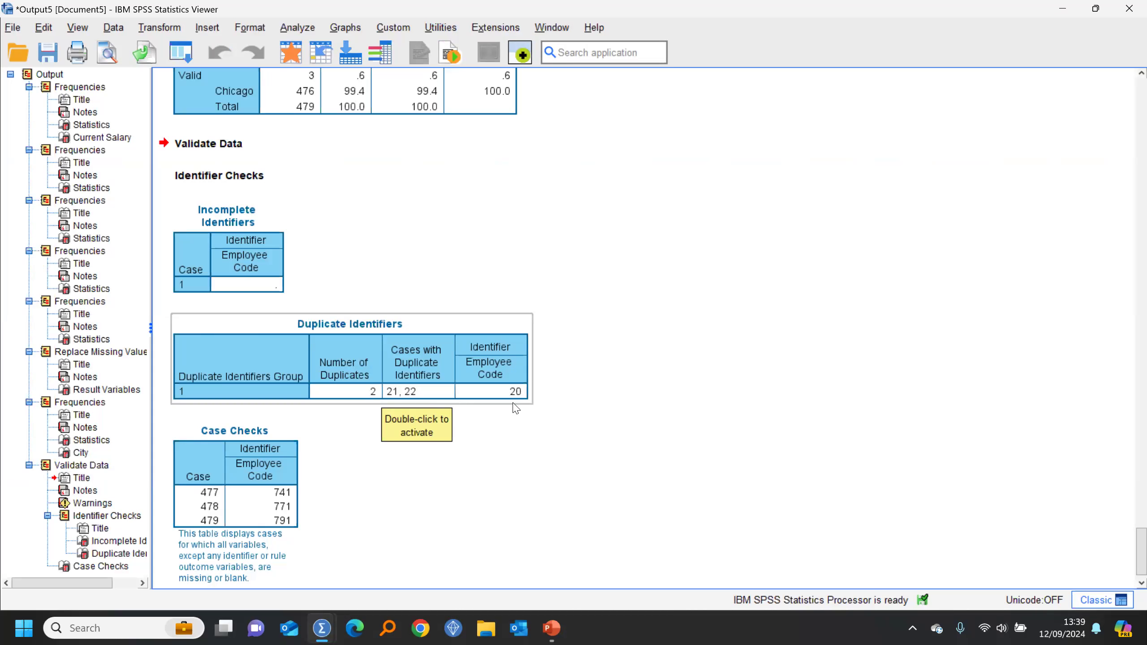
left_click(293, 60)
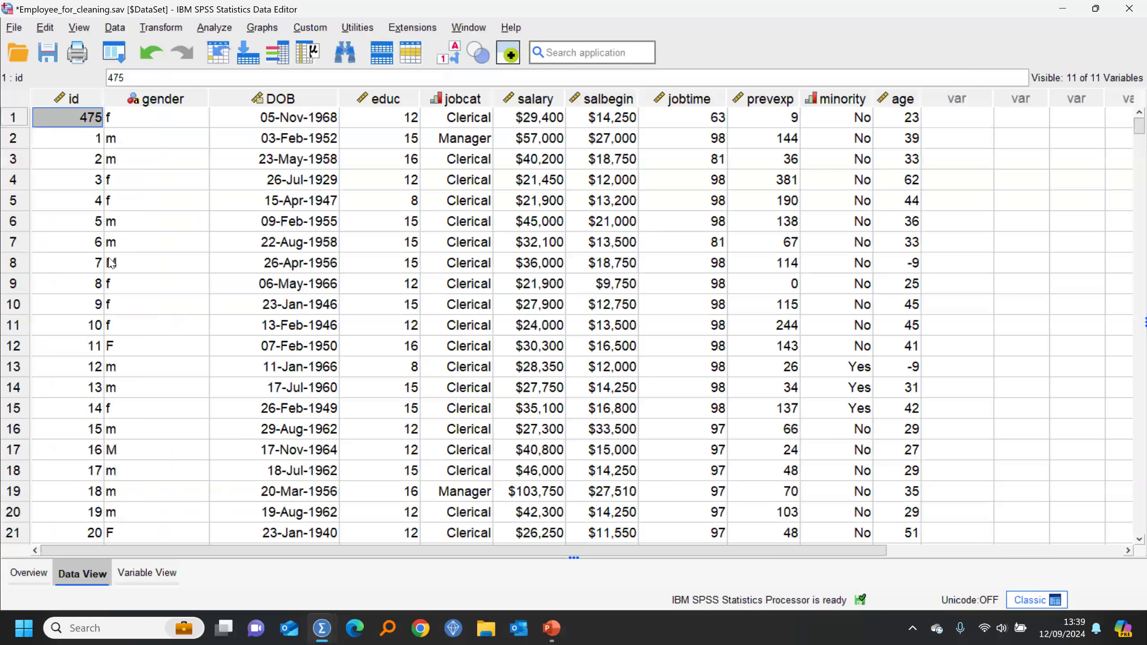
scroll(111, 263, "down", 4)
left_click(67, 304)
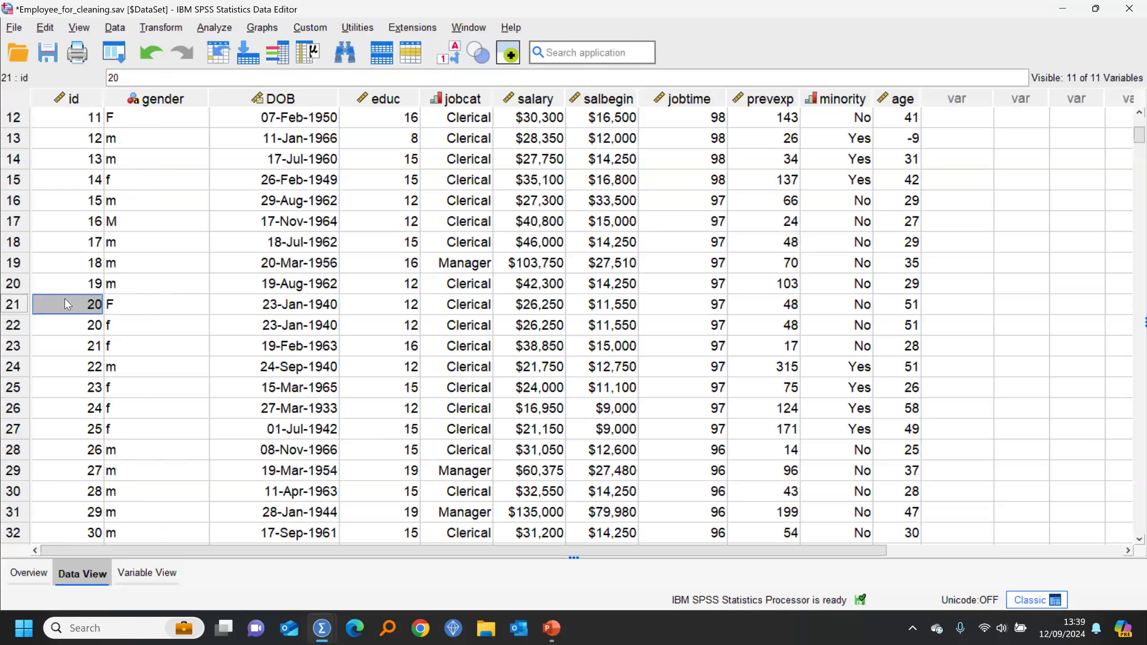
left_click_drag(67, 304, 71, 324)
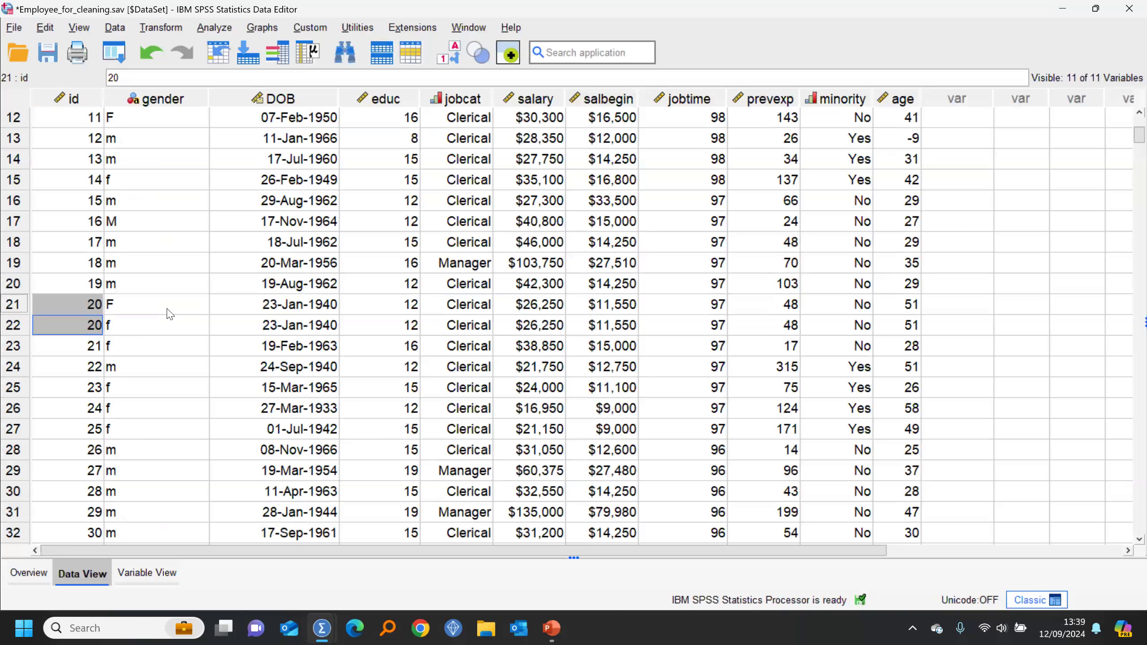
left_click(141, 309)
left_click_drag(142, 309, 145, 325)
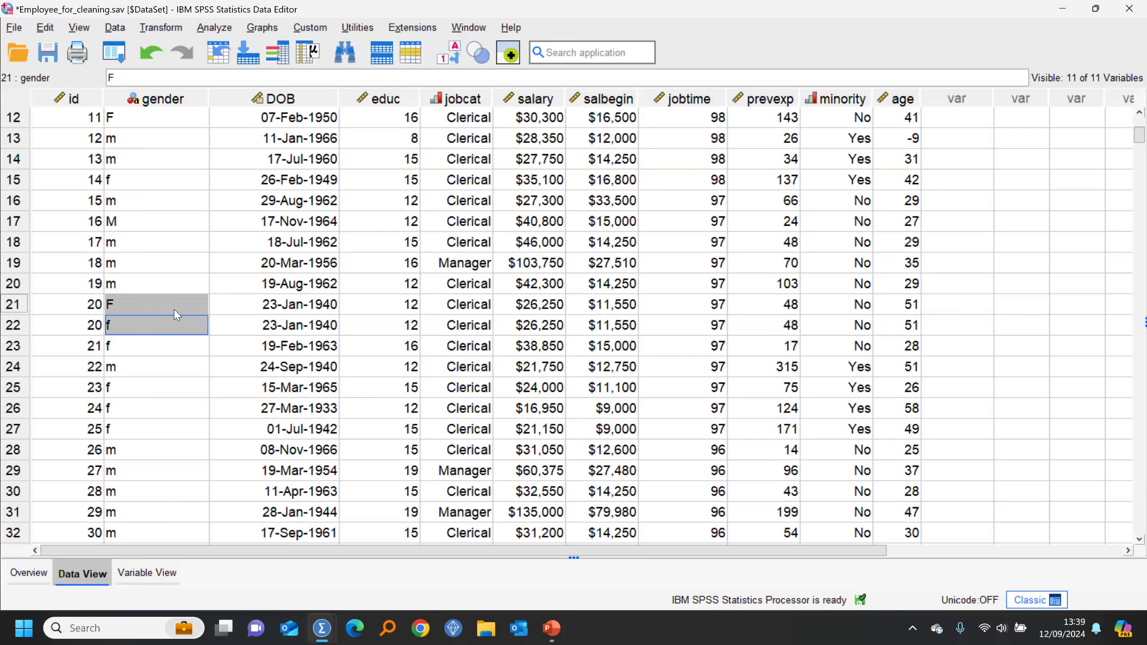
left_click(19, 305)
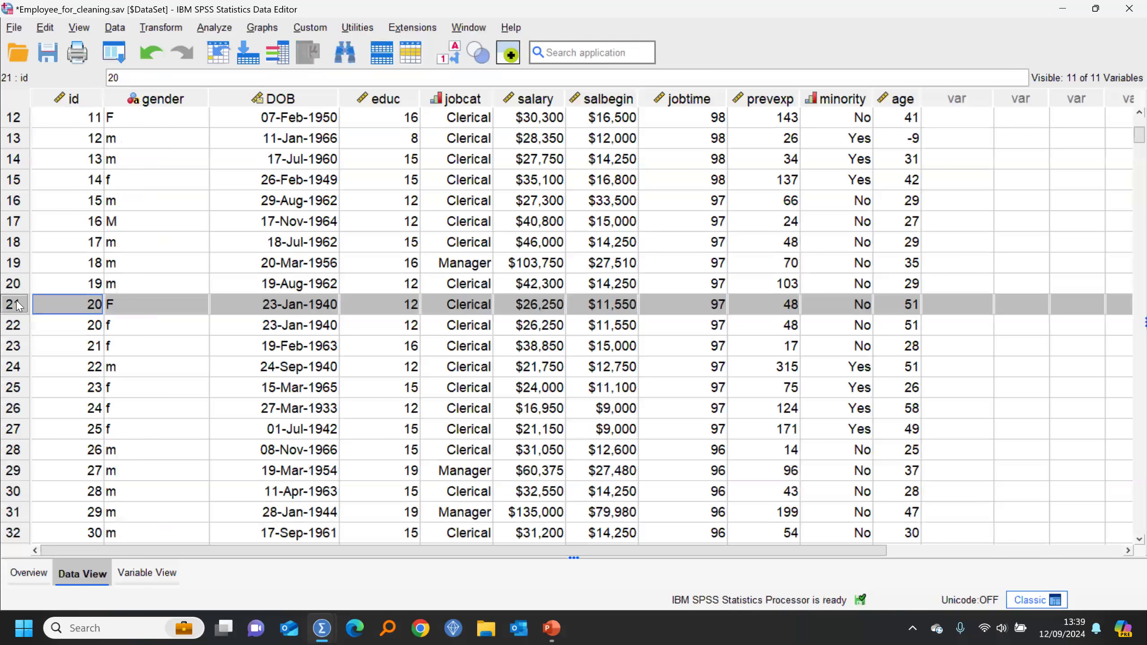
right_click(19, 305)
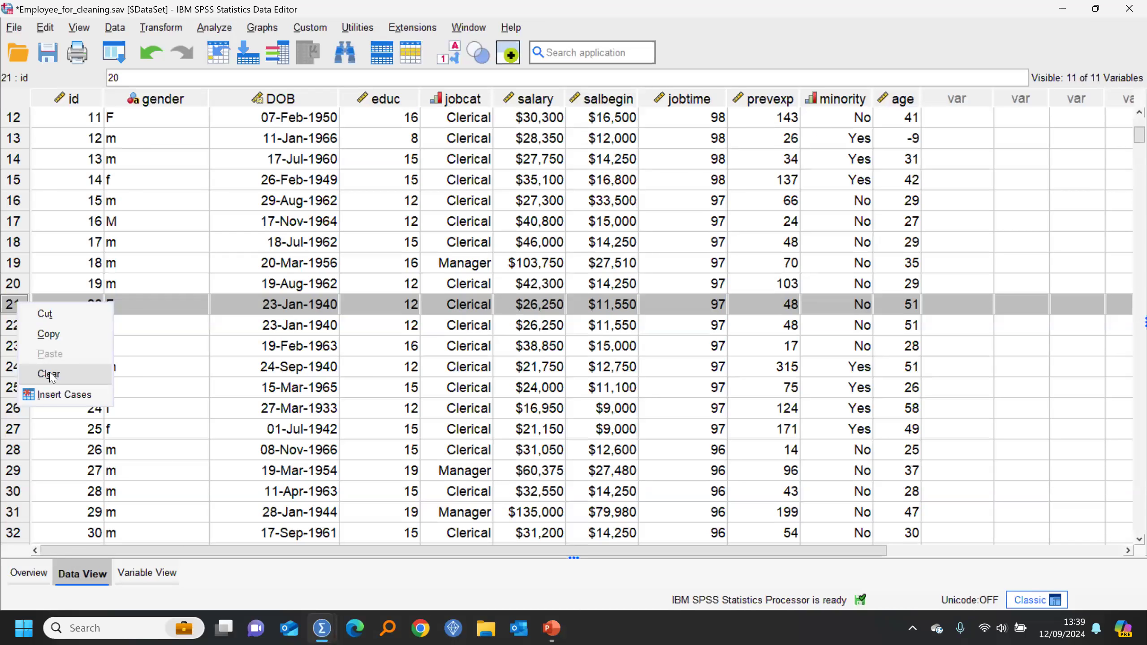
left_click(176, 312)
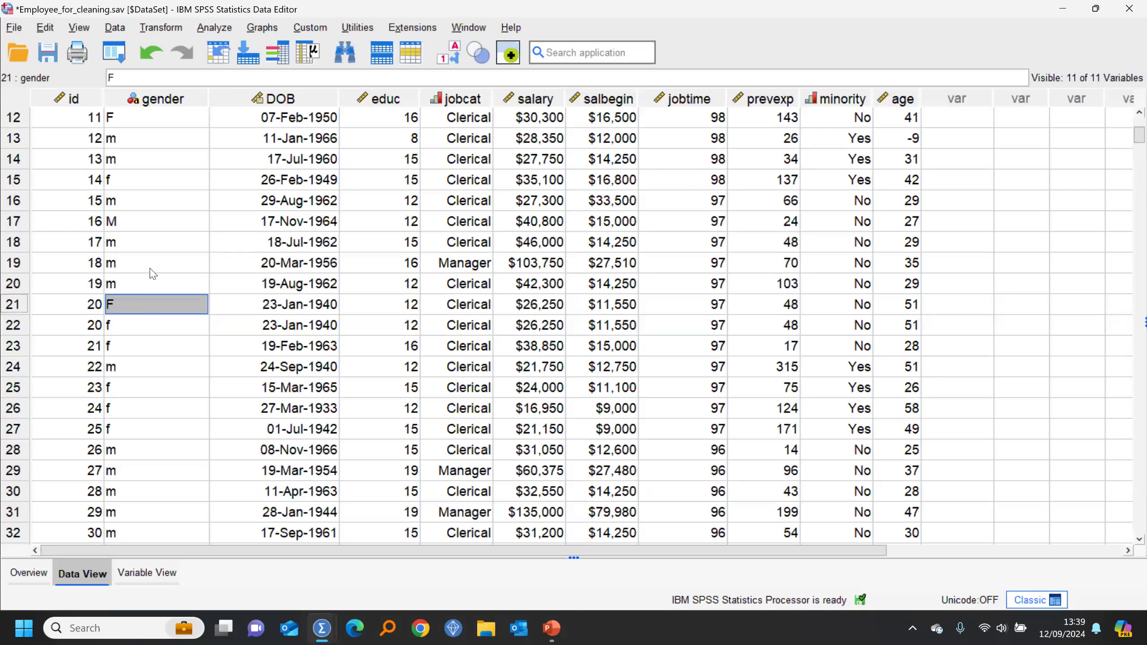
Rerun Validate Data, saving the EmptyCase, DuplicateIDGroup and IncompleteID summary variables to the dataset.
left_click(115, 55)
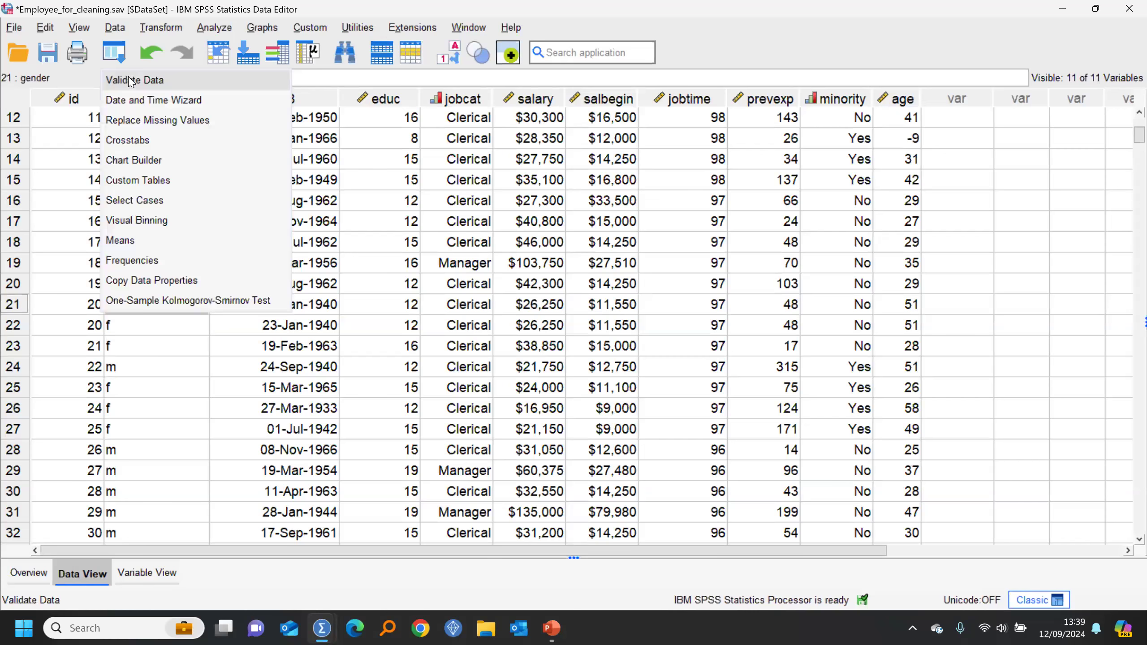
left_click(131, 81)
left_click(507, 49)
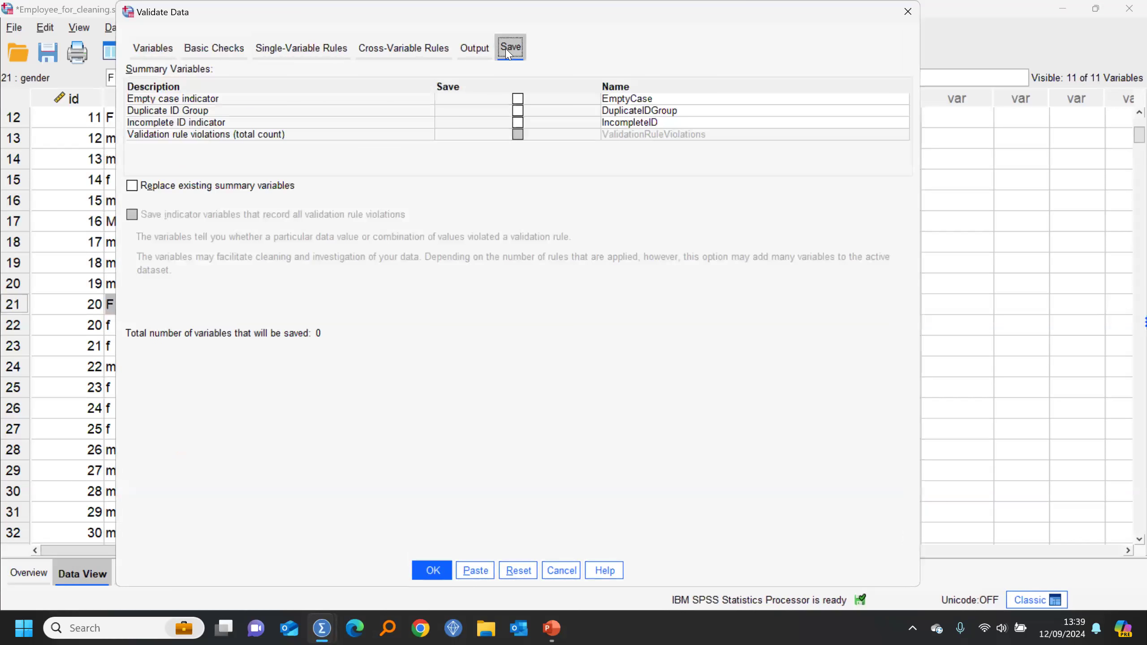
left_click(518, 112)
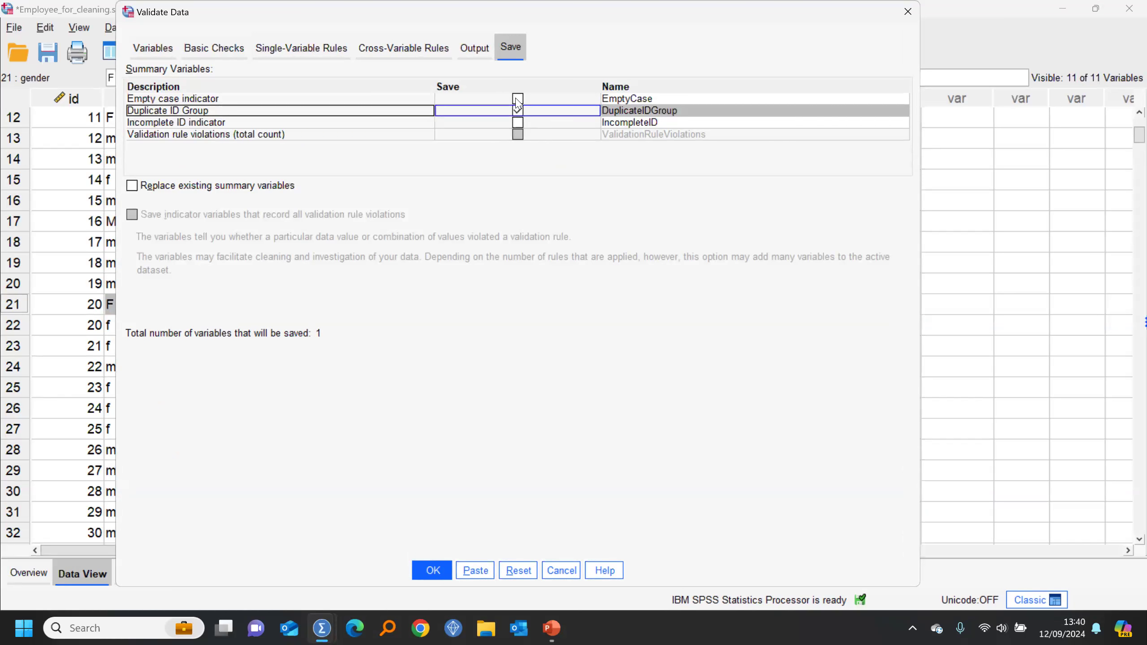
left_click(518, 99)
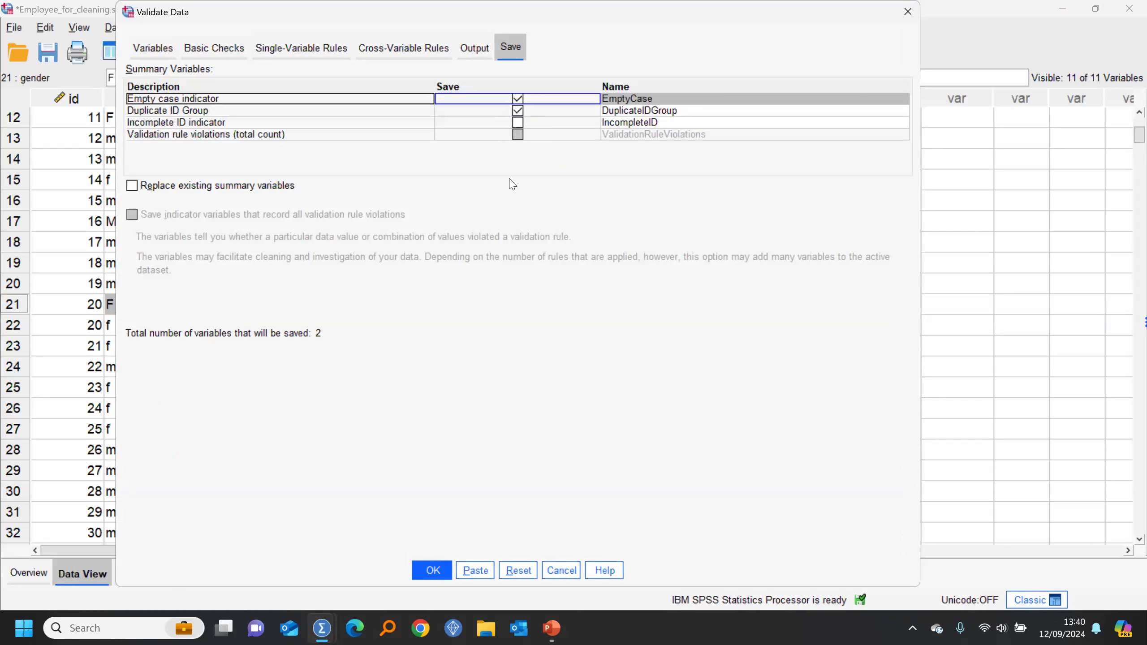
left_click(433, 571)
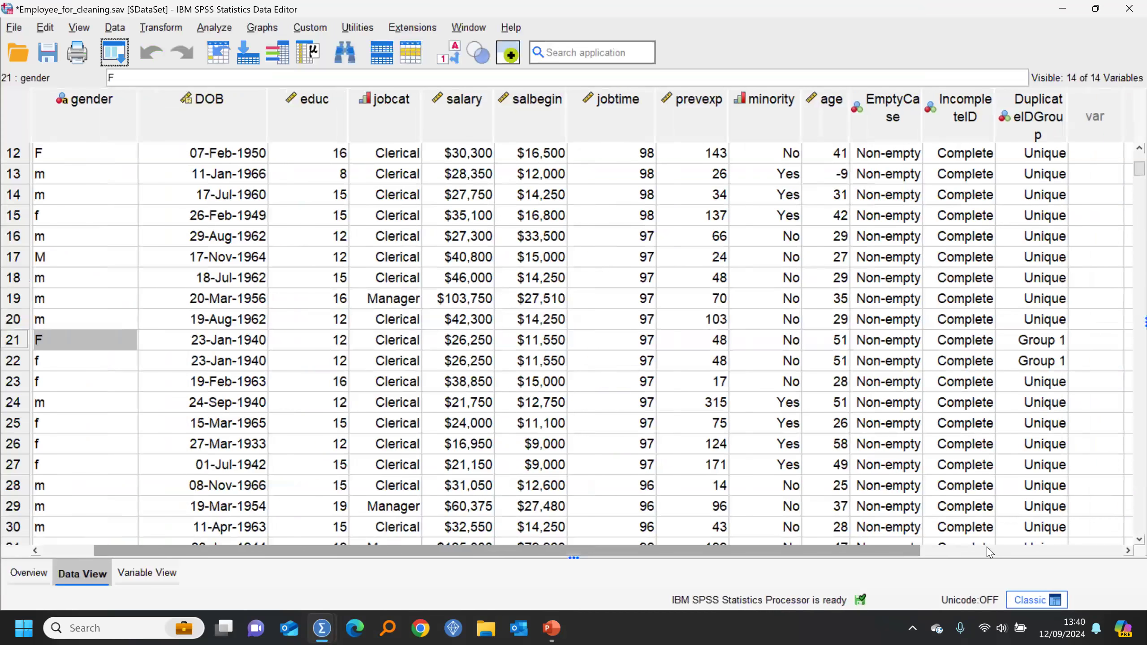
Review the duplicate group flags of cases 21 and 22, and sort the cases by DuplicateIDGroup in descending order.
left_click(987, 551)
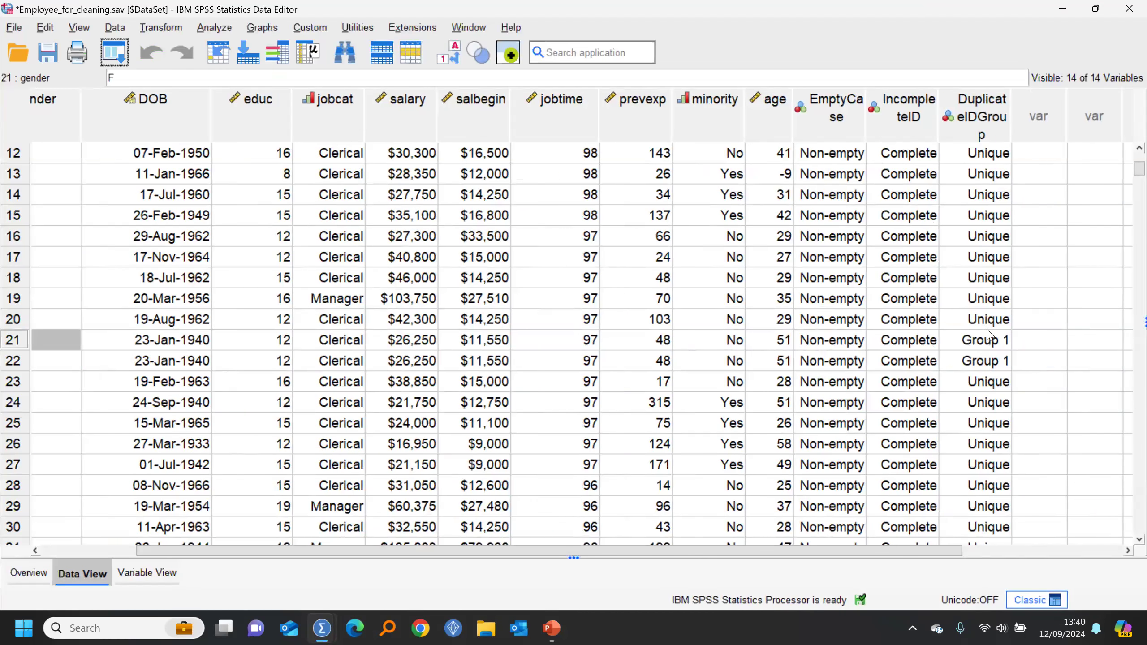
left_click_drag(986, 344, 976, 366)
left_click_drag(791, 561, 719, 560)
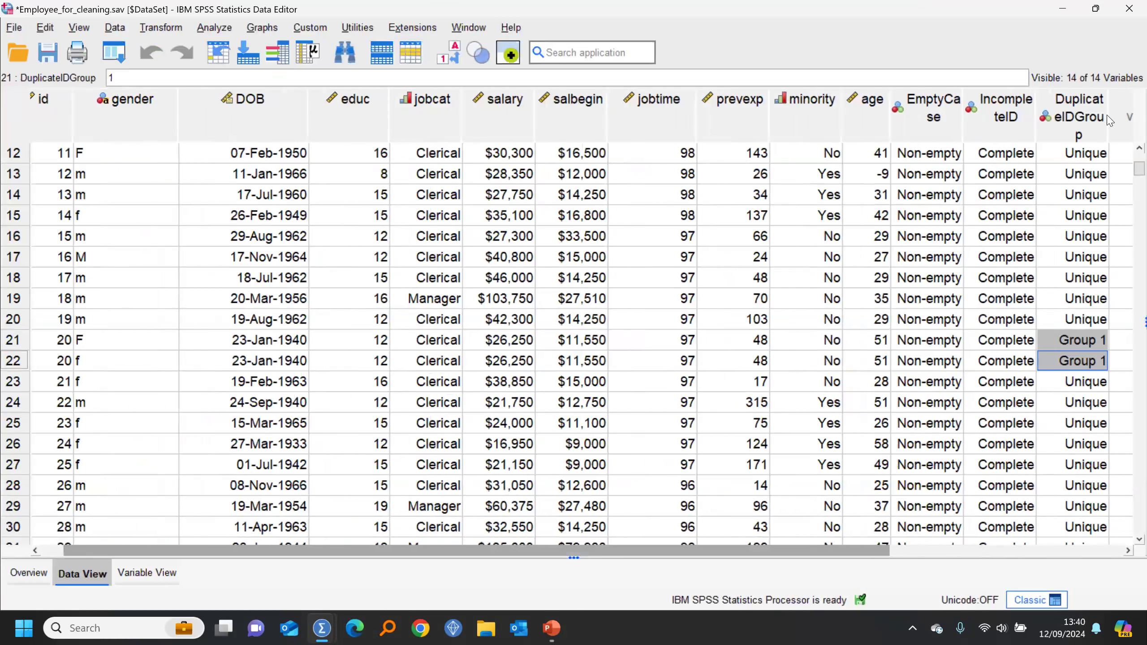
right_click(1050, 127)
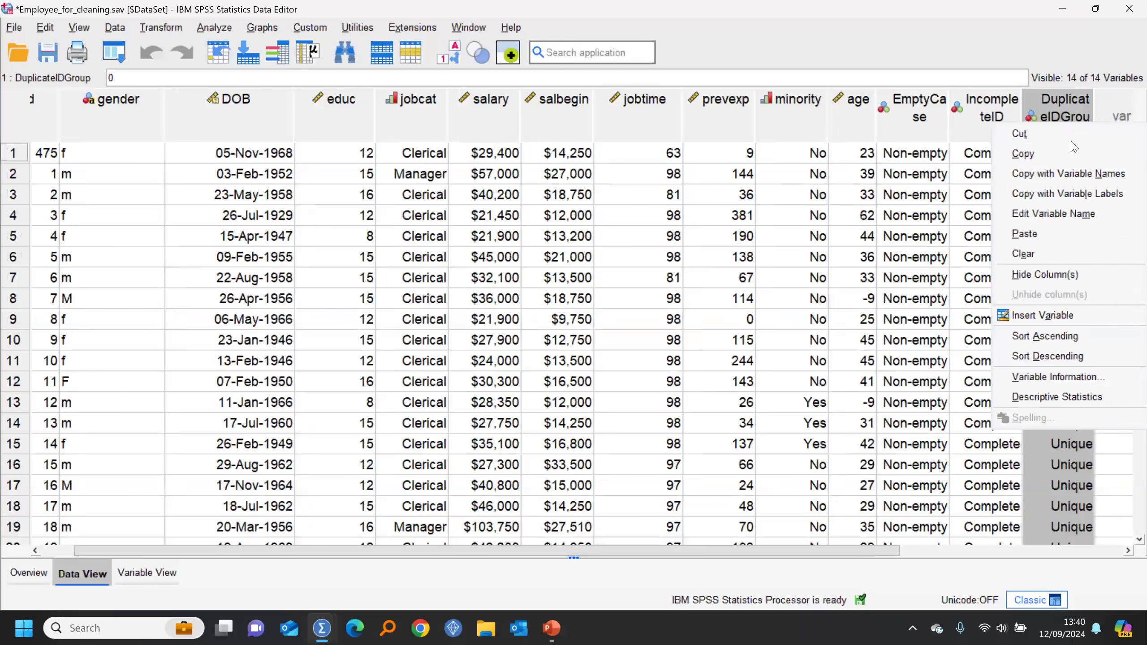
left_click(1073, 345)
right_click(1047, 114)
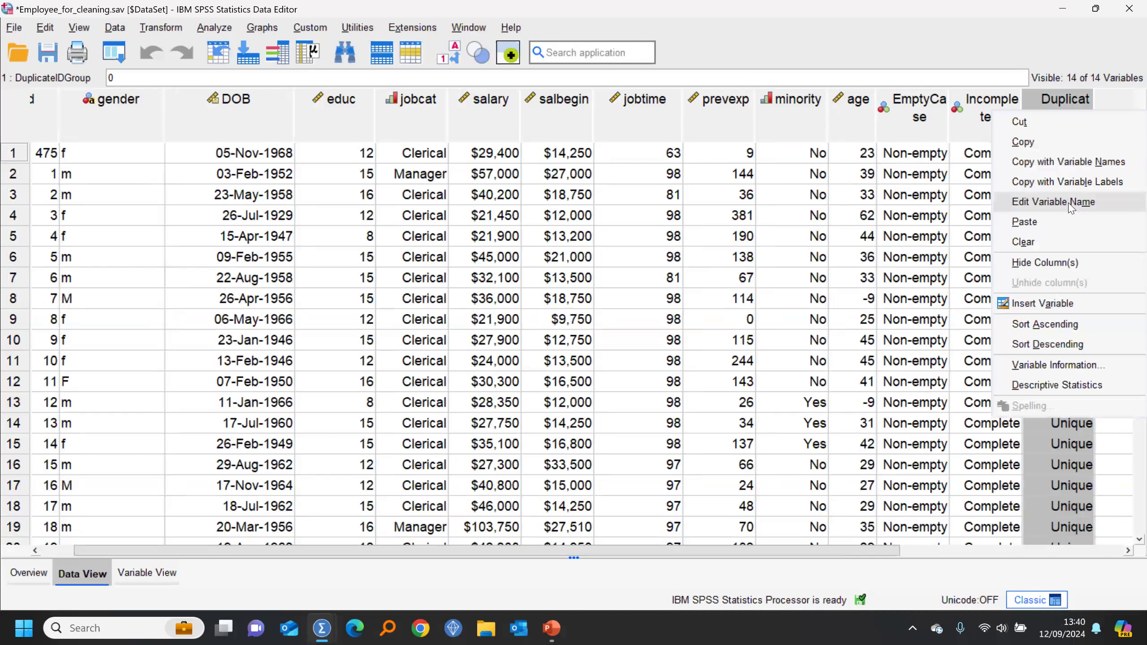
left_click(1048, 345)
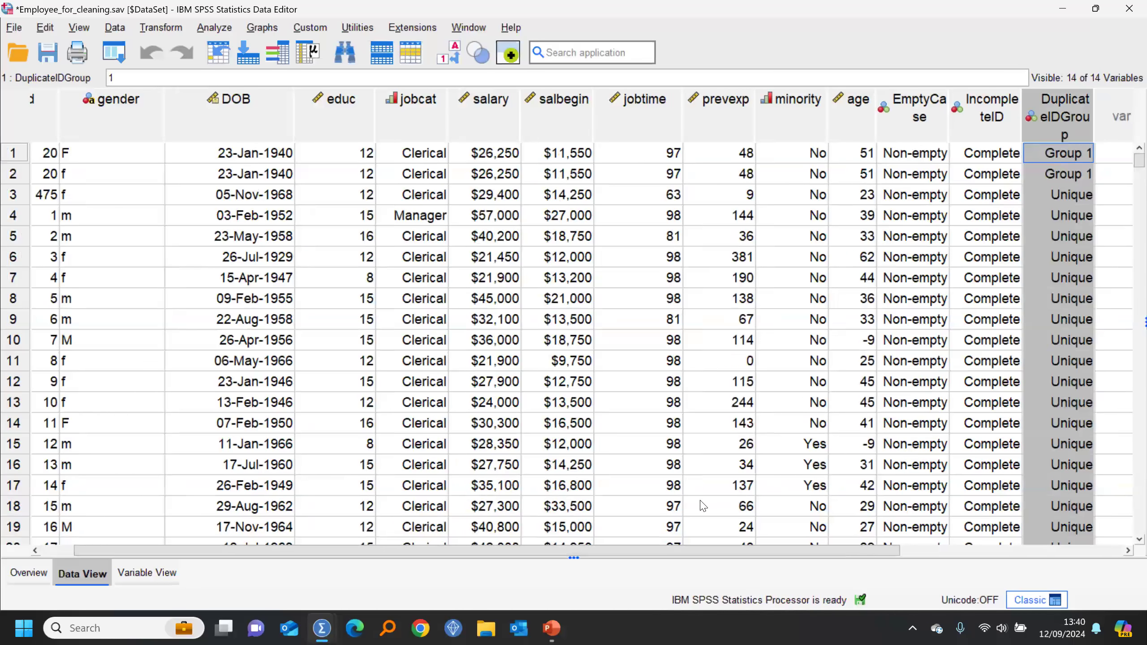
Delete the first of the two duplicate cases with id 20, the one with gender F.
scroll(549, 557, "left", 1)
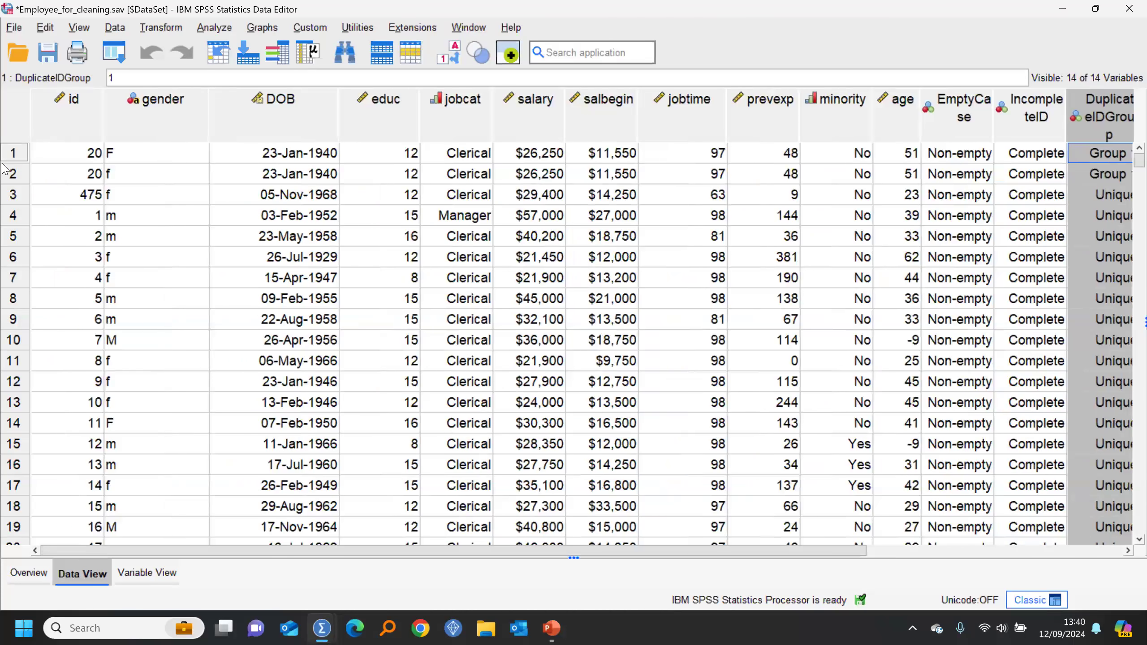
left_click(16, 154)
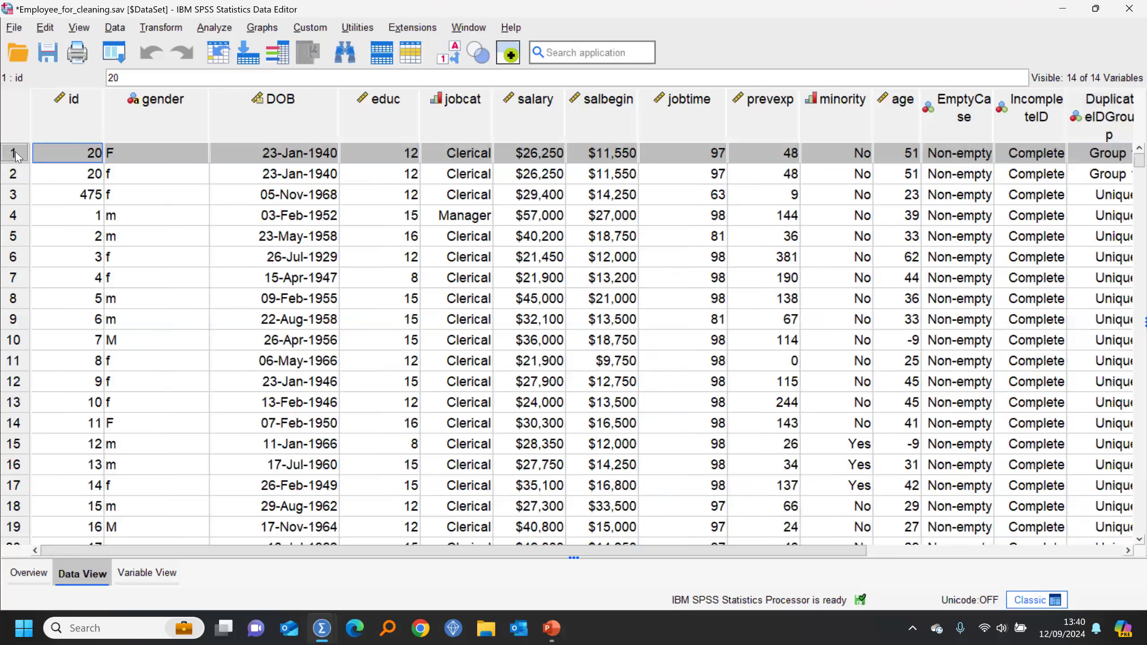
right_click(16, 156)
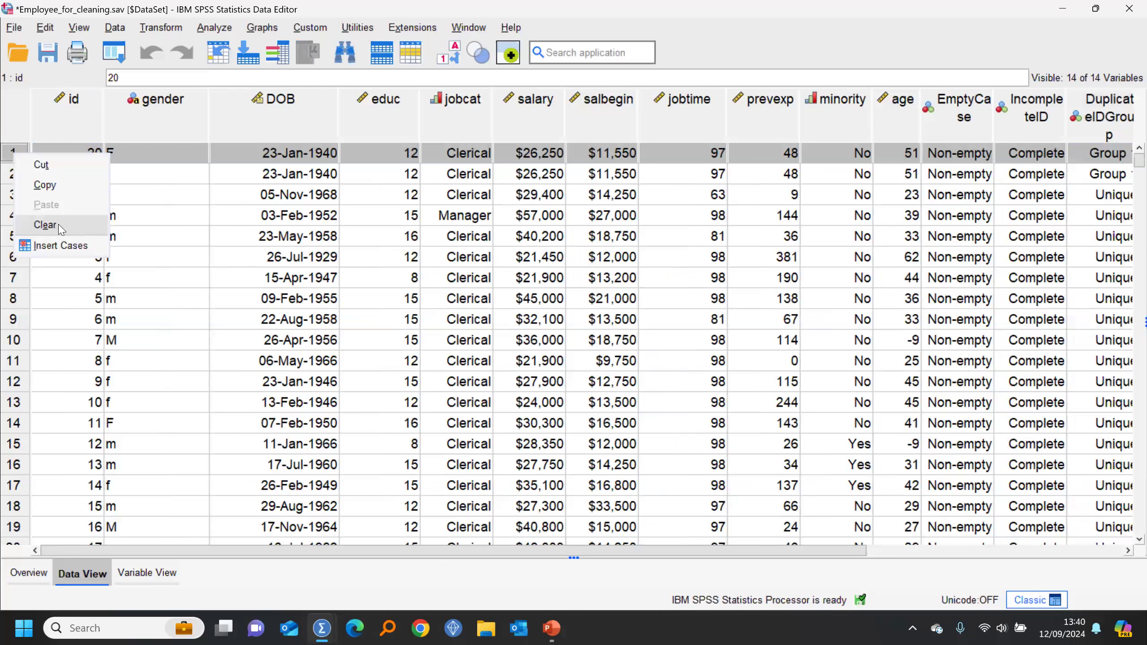
left_click(59, 225)
Delete the DuplicateIDGroup variable from the dataset.
scroll(769, 549, "right", 1)
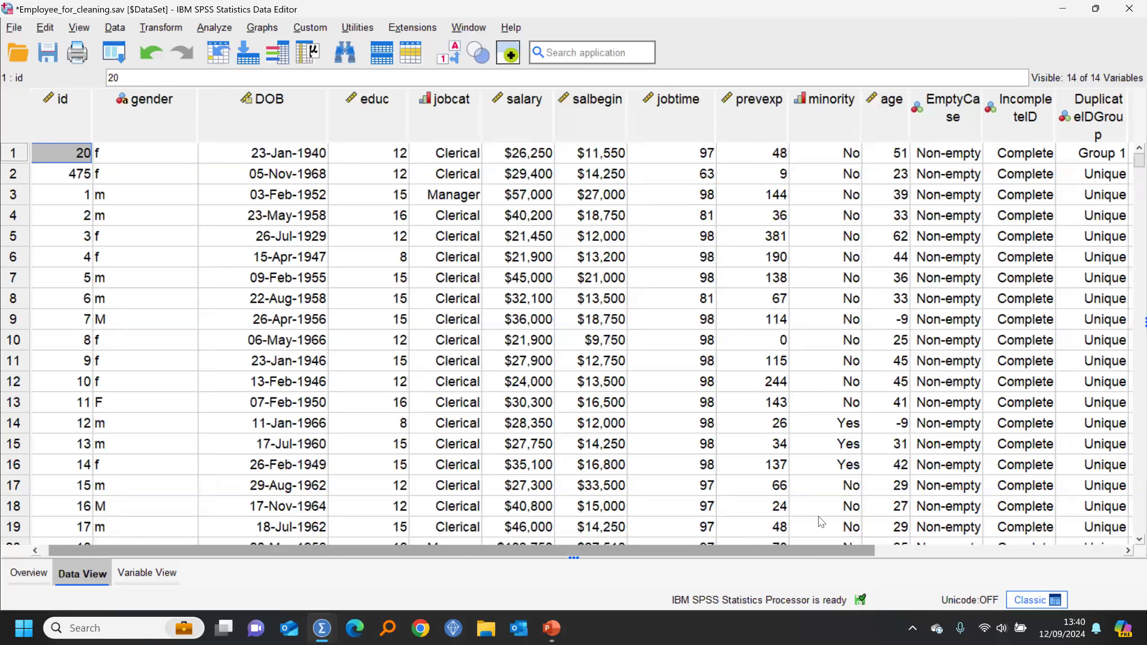
scroll(820, 522, "right", 2)
left_click(939, 113)
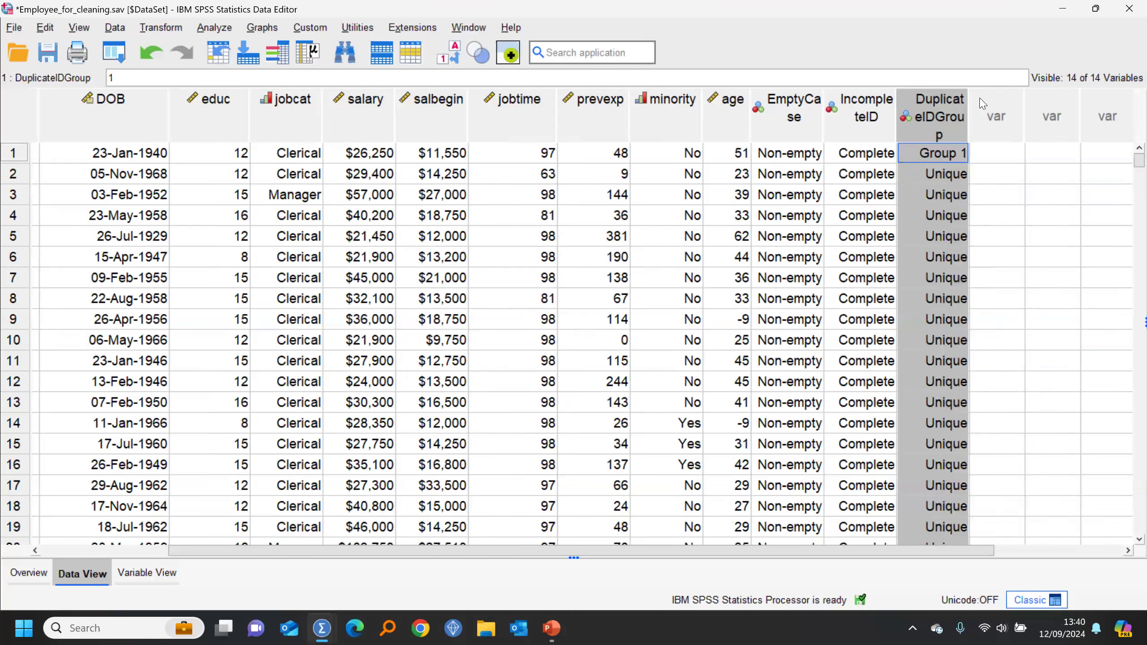
key("Delete")
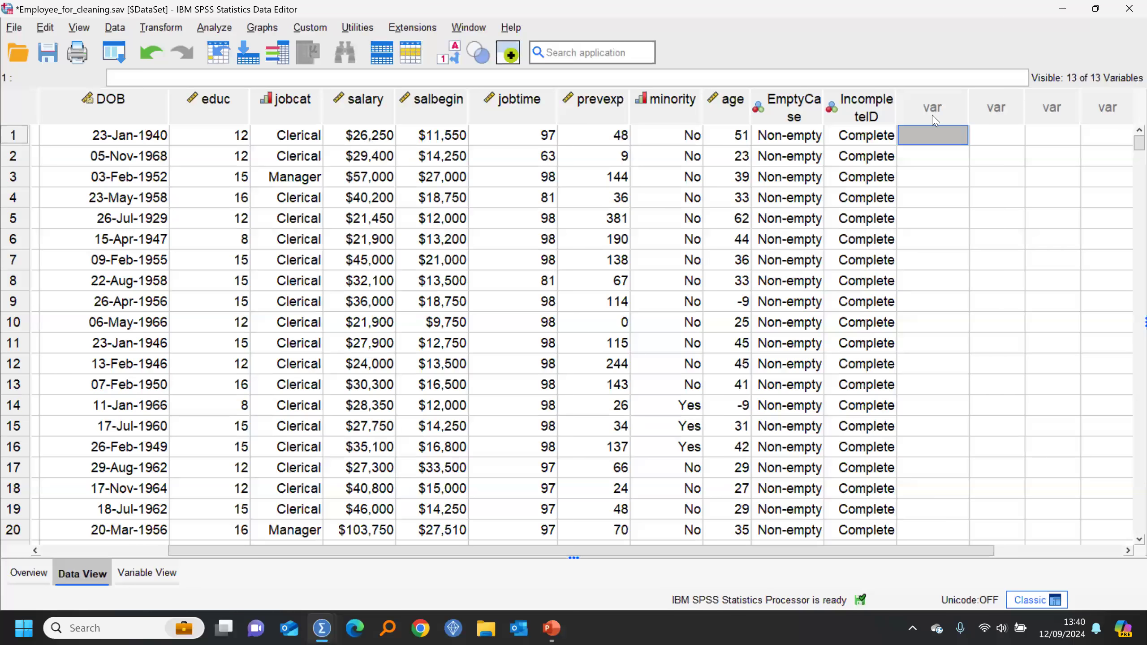
Delete the IncompleteID variable from the dataset.
left_click(867, 113)
right_click(867, 113)
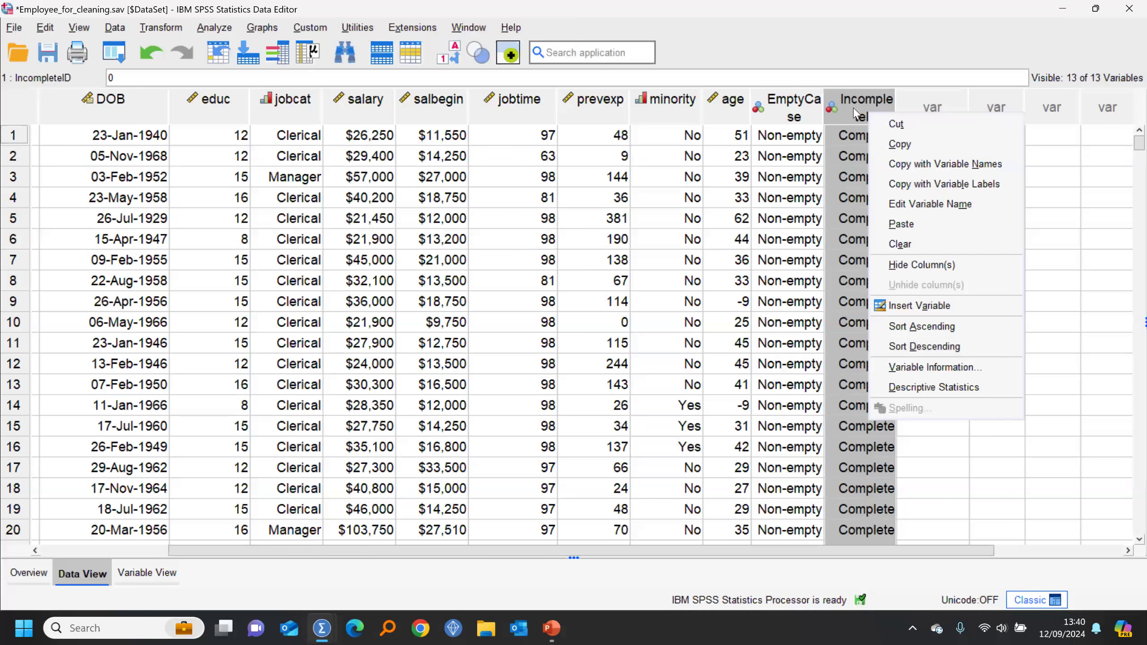
mouse_move(855, 115)
left_click(1114, 248)
left_click(873, 108)
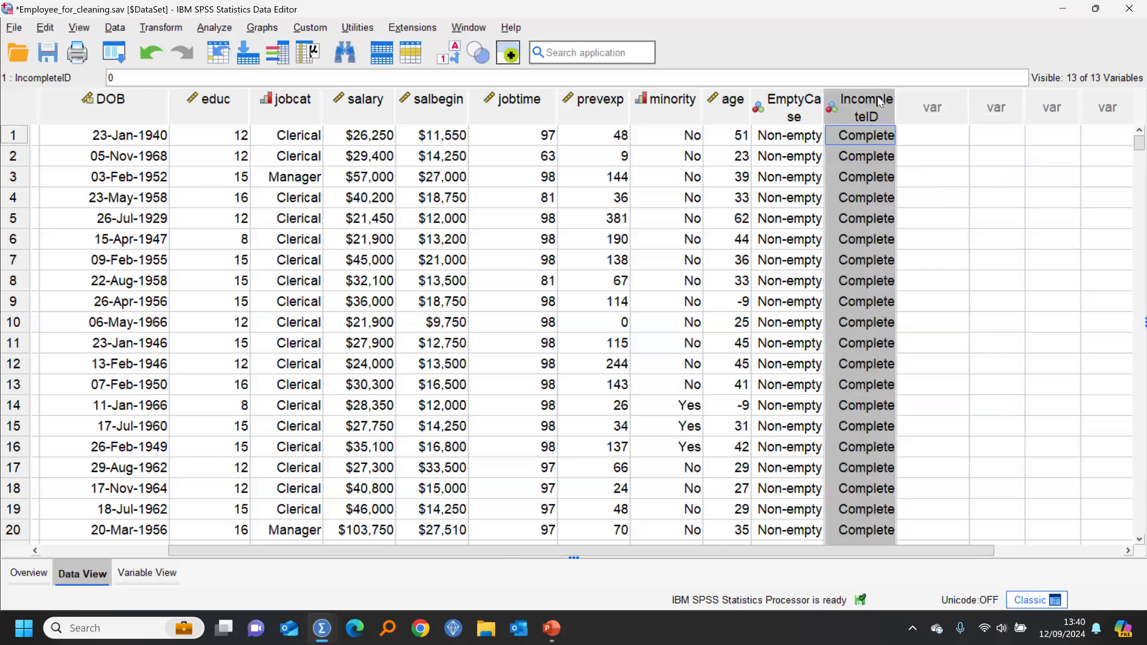
key("Delete")
Widen the EmptyCase column to fit its full name and sort the cases by EmptyCase in descending order.
double_click(822, 108)
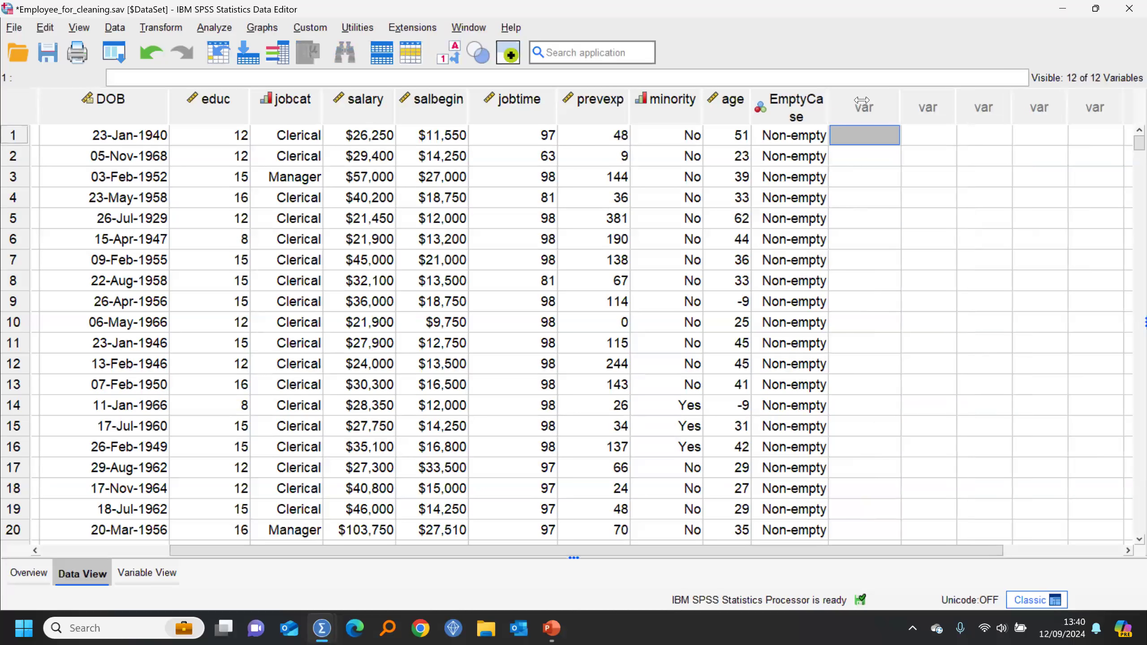
left_click(823, 105)
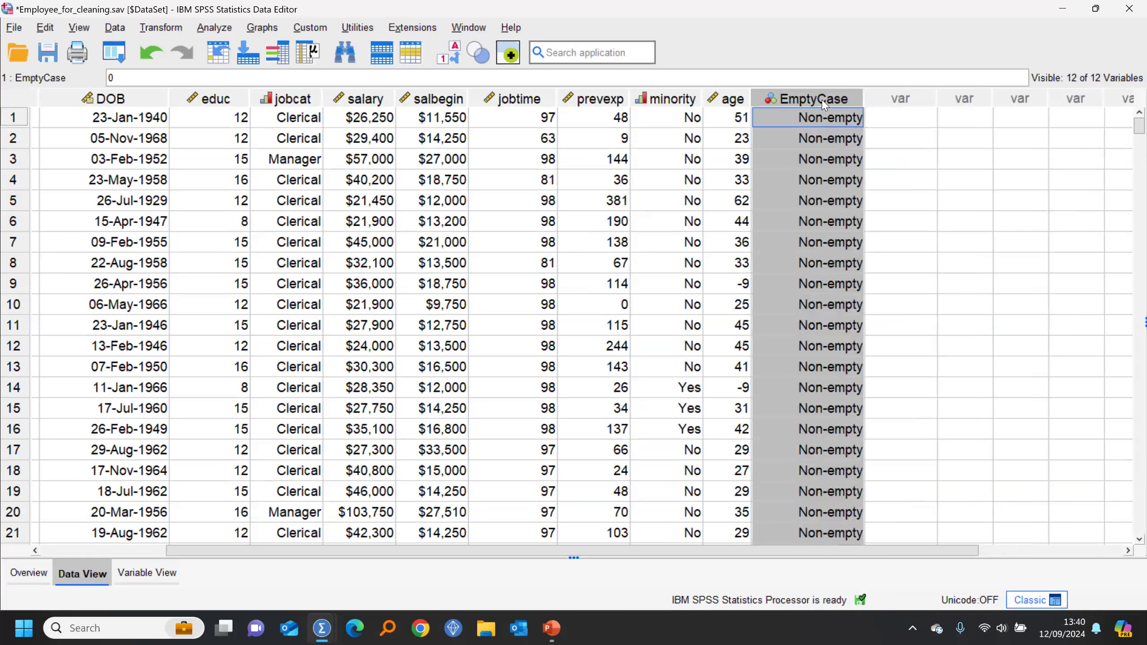
right_click(822, 105)
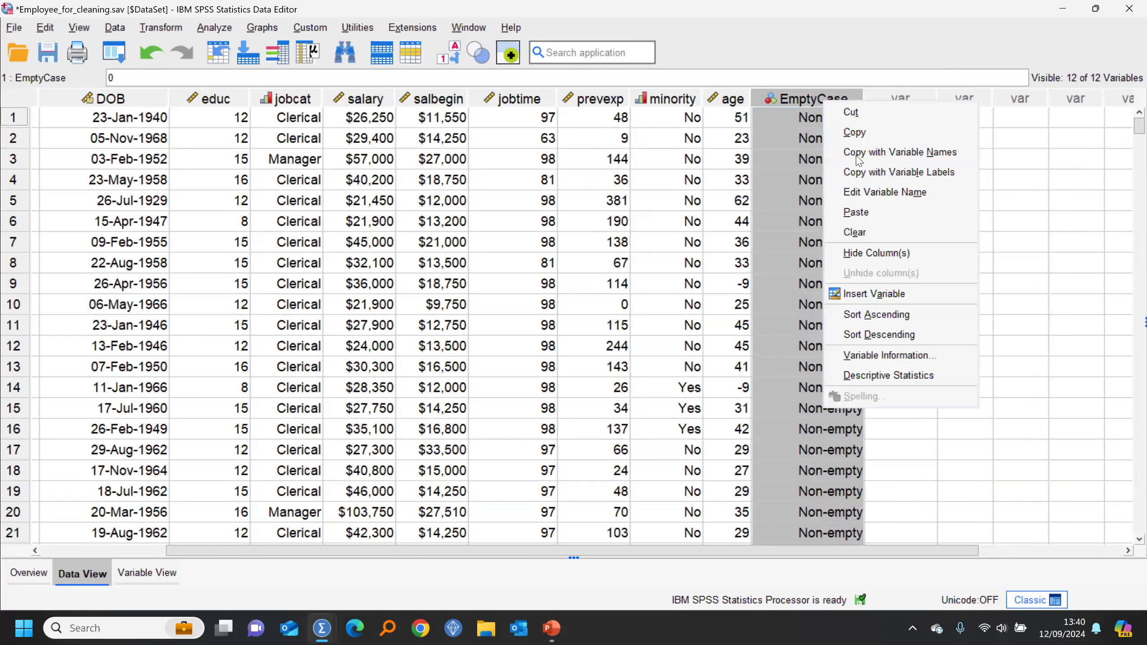
left_click(863, 315)
right_click(816, 102)
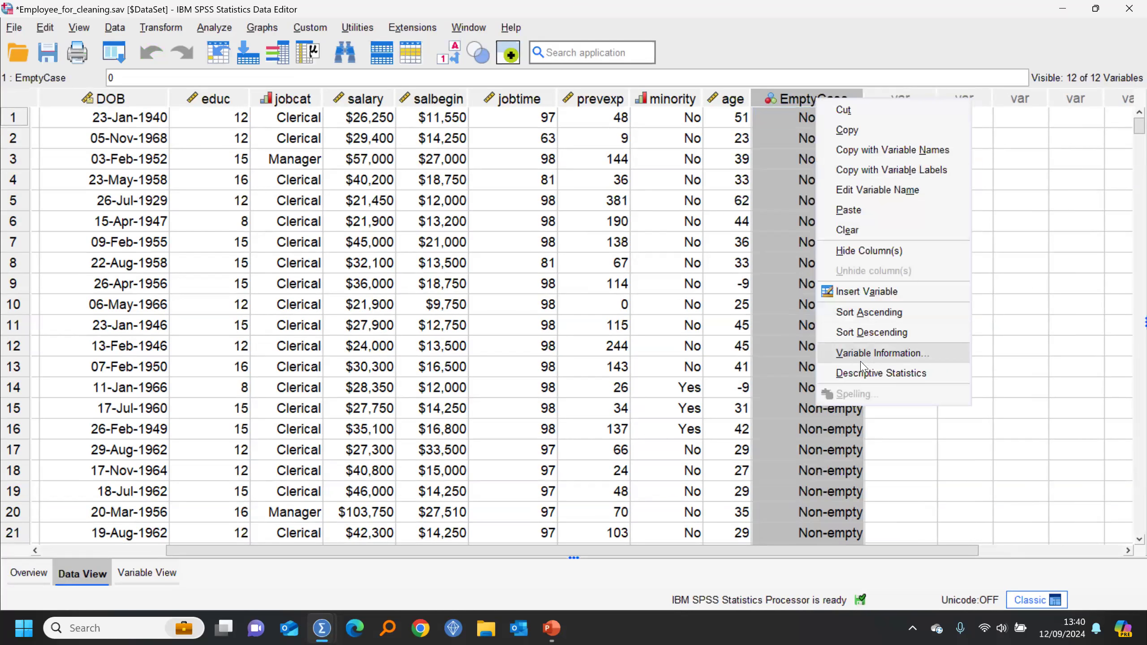
left_click(863, 333)
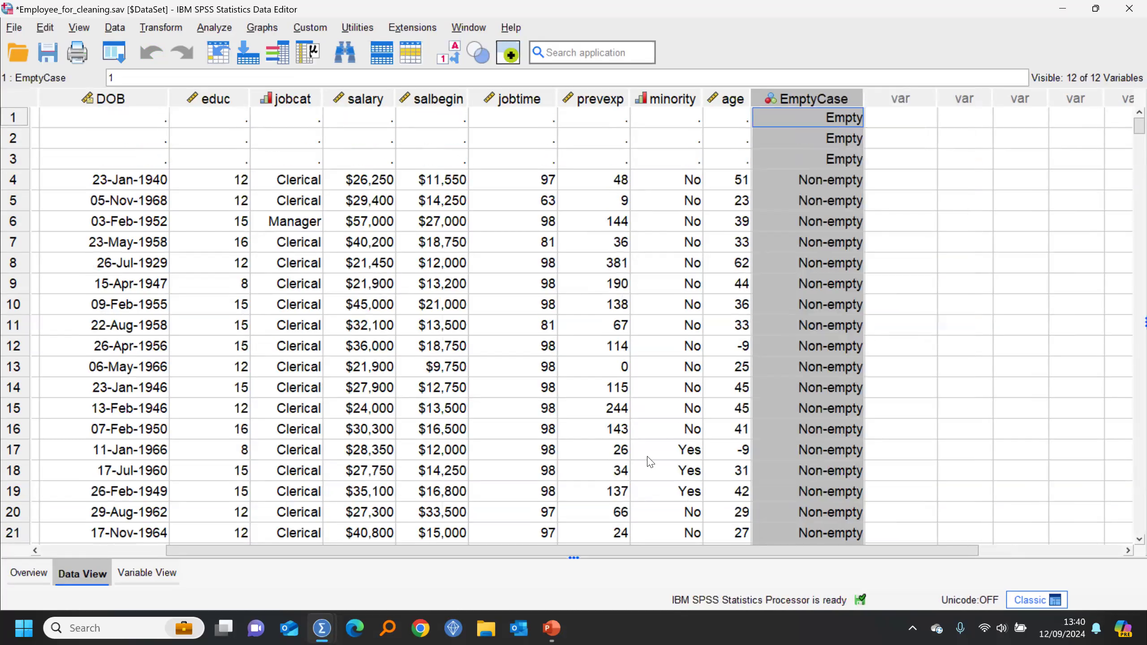
Display value codes instead of value labels, and delete the three cases flagged as empty in rows 1 to 3.
left_click_drag(441, 548, 339, 549)
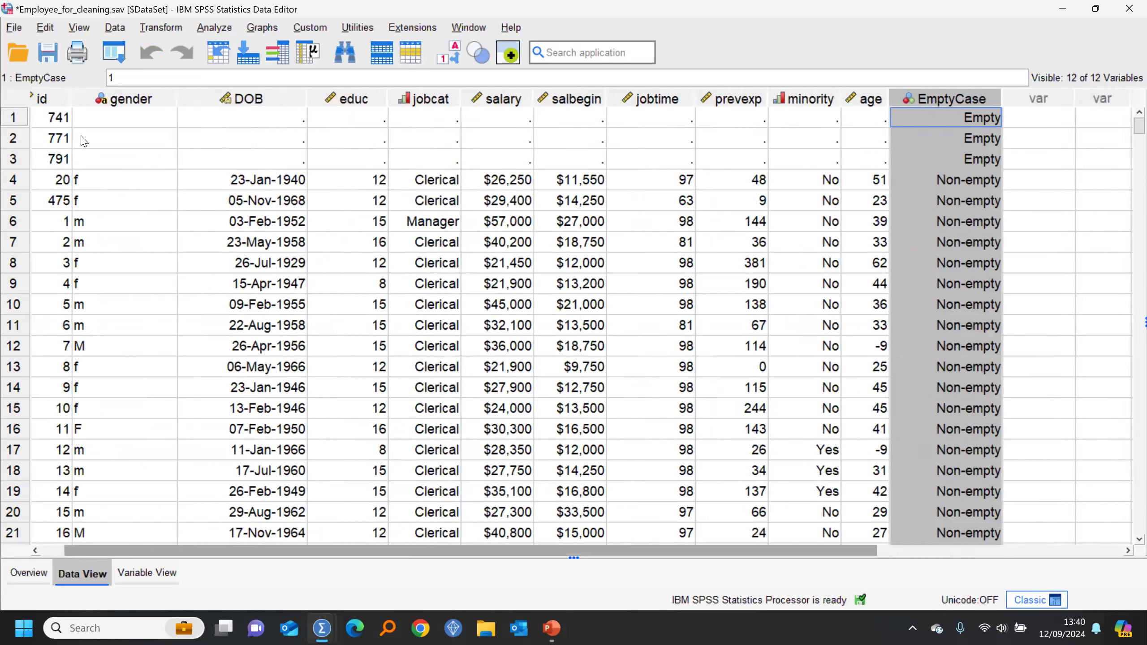
scroll(84, 142, "left", 2)
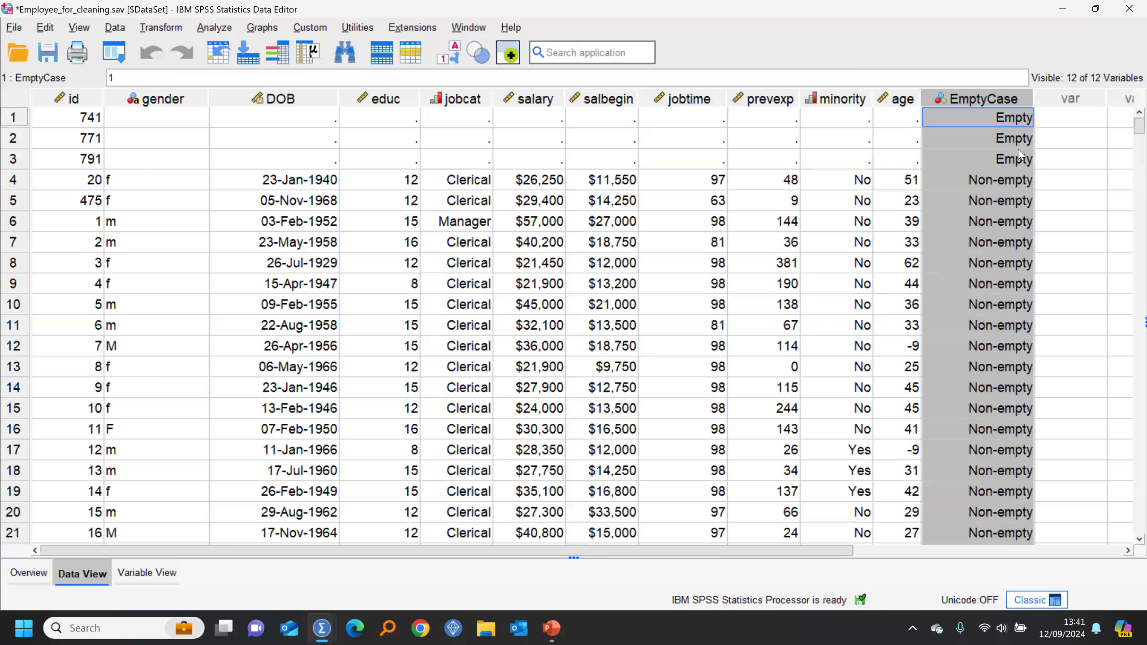
left_click(114, 26)
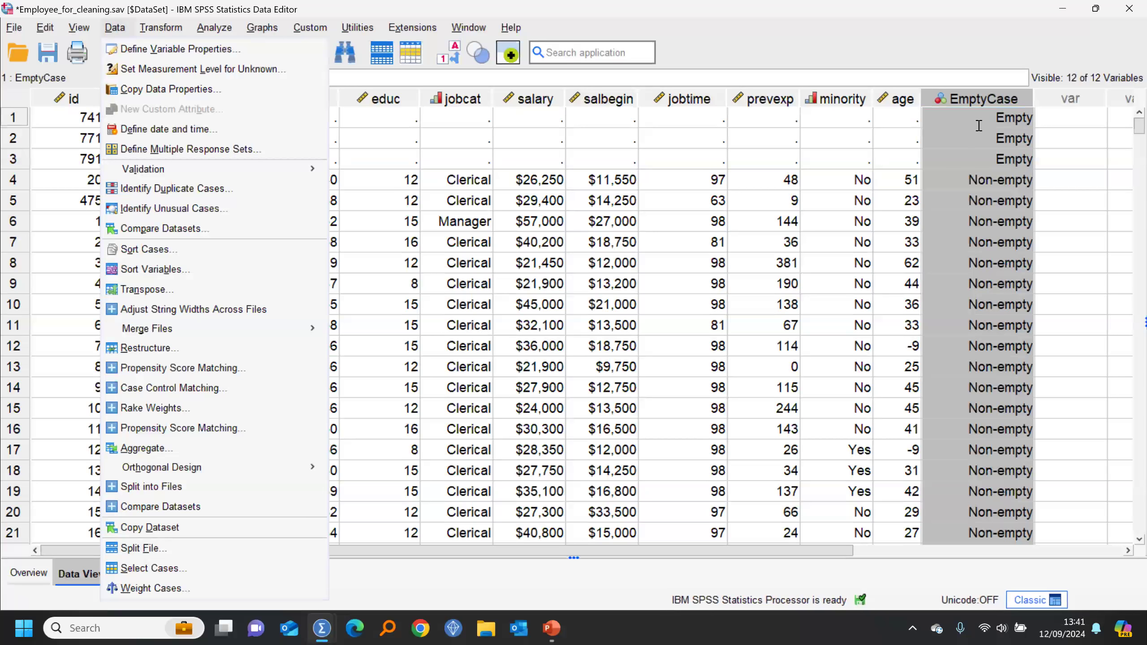
left_click(454, 58)
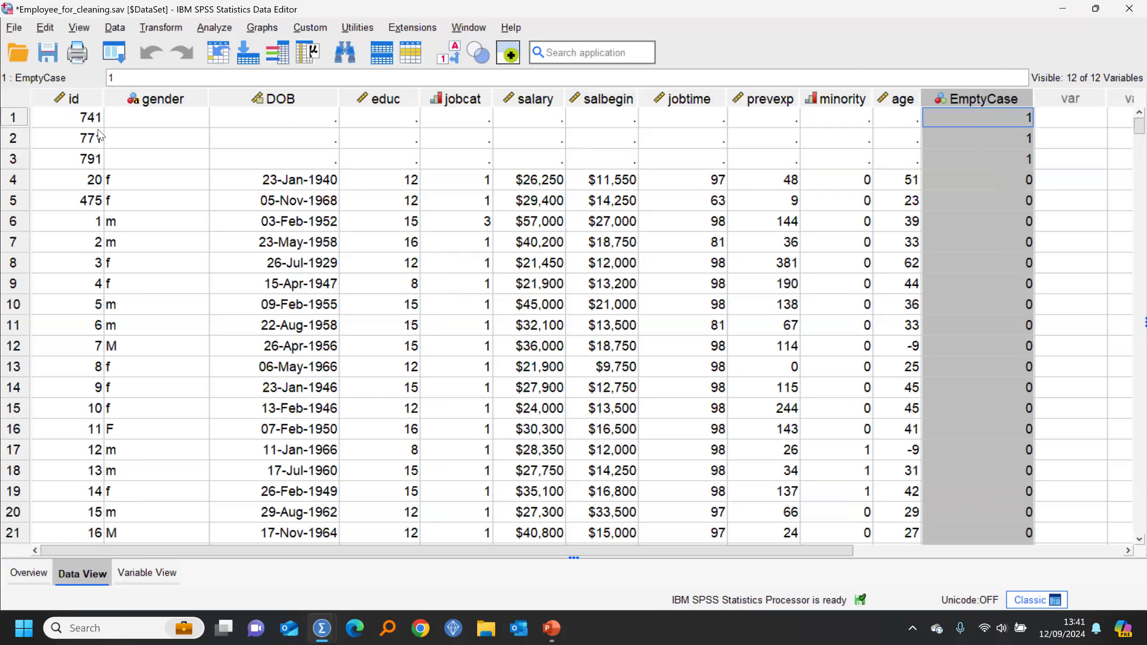
left_click_drag(18, 122, 21, 162)
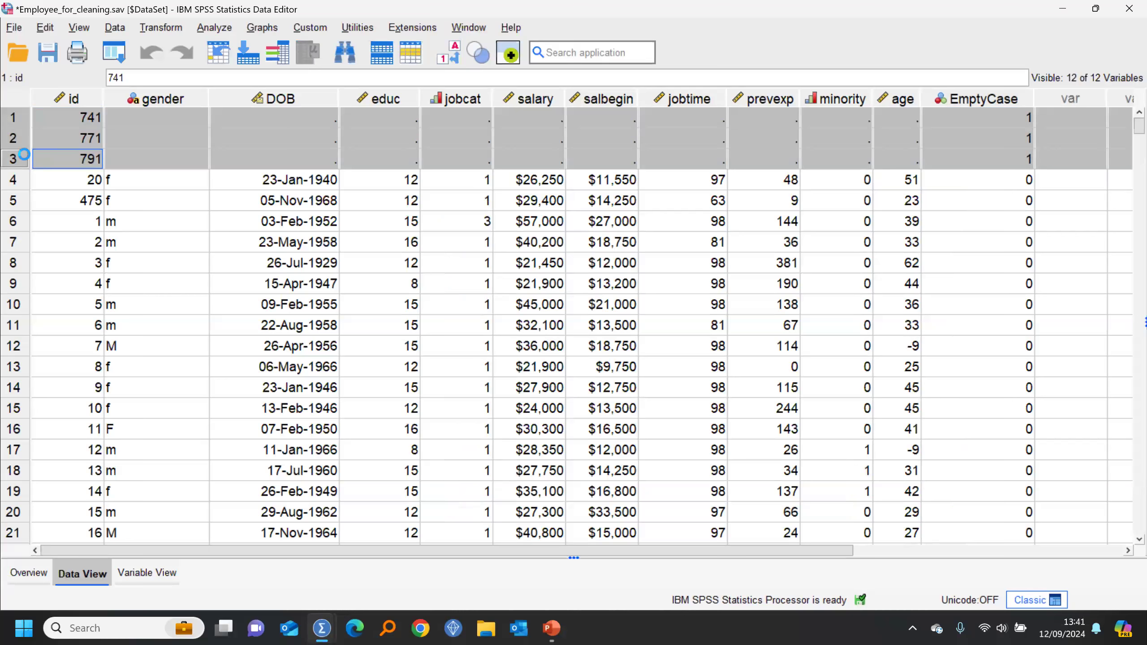
key("Delete")
Sort the cases by id in ascending order and delete the EmptyCase variable from the dataset.
left_click(82, 103)
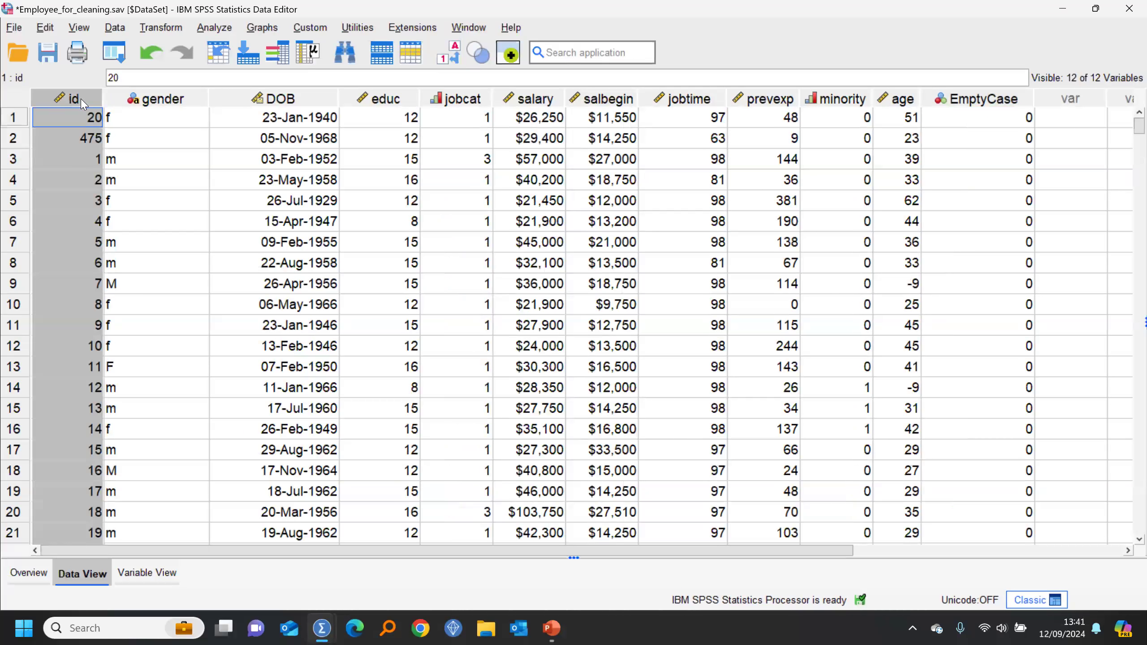
right_click(82, 104)
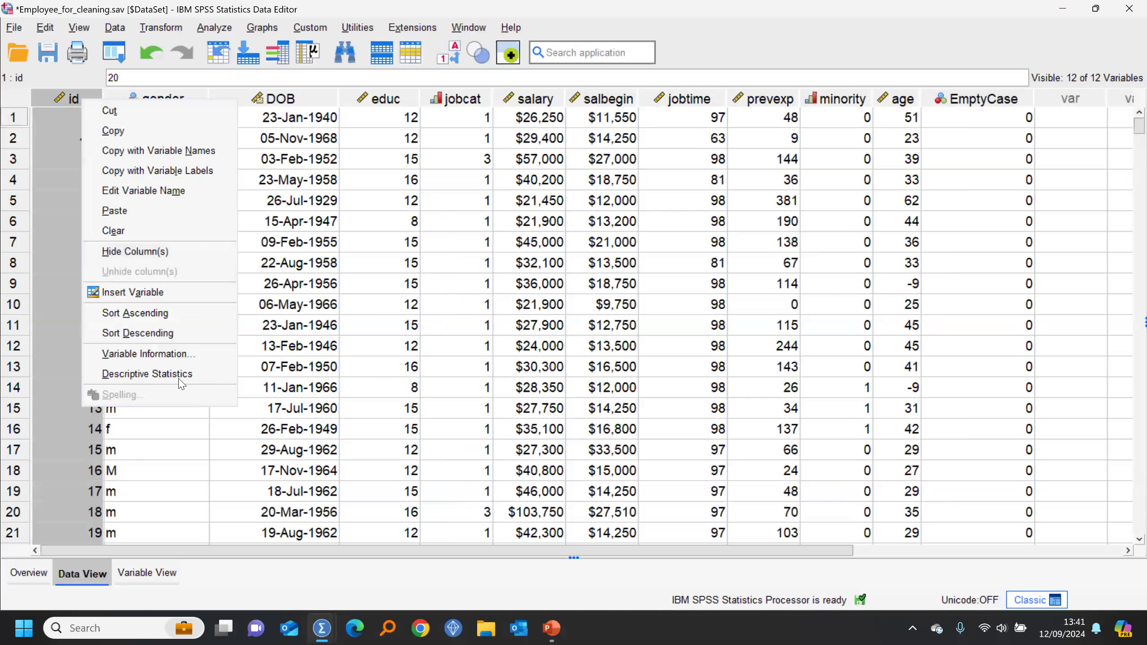
left_click(164, 313)
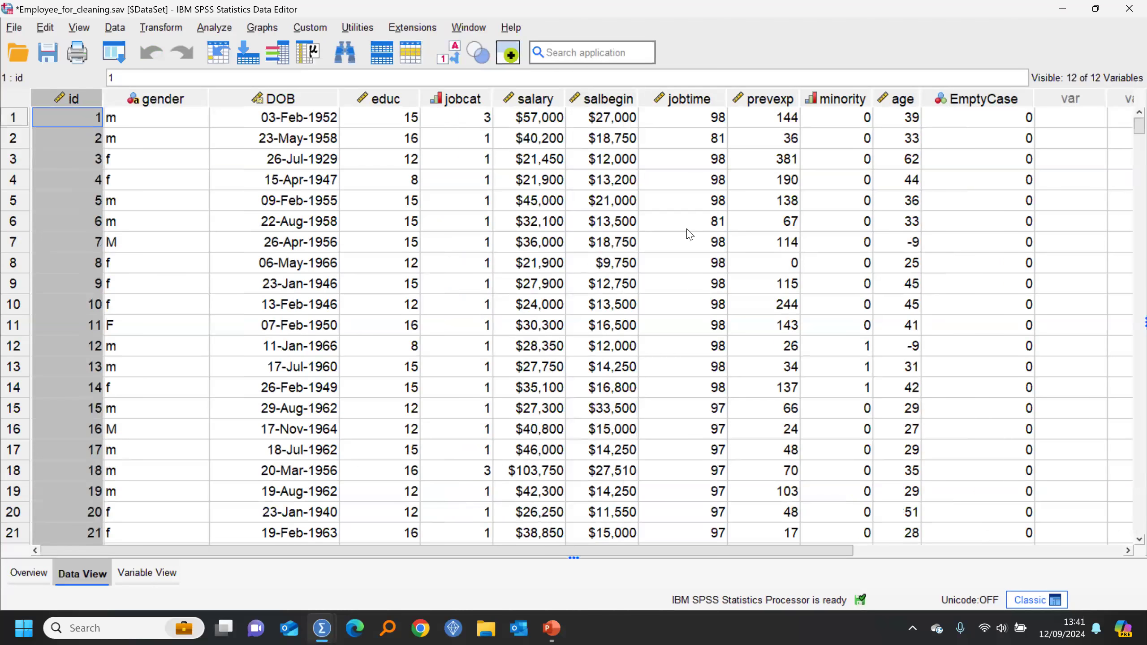
left_click(986, 107)
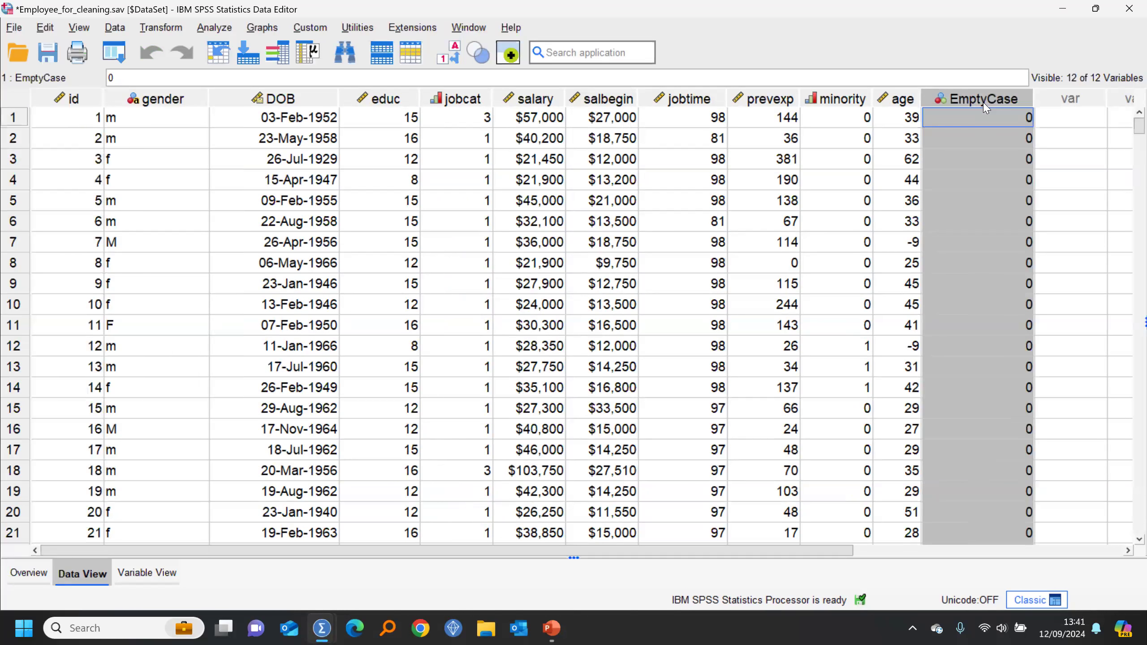
key("Delete")
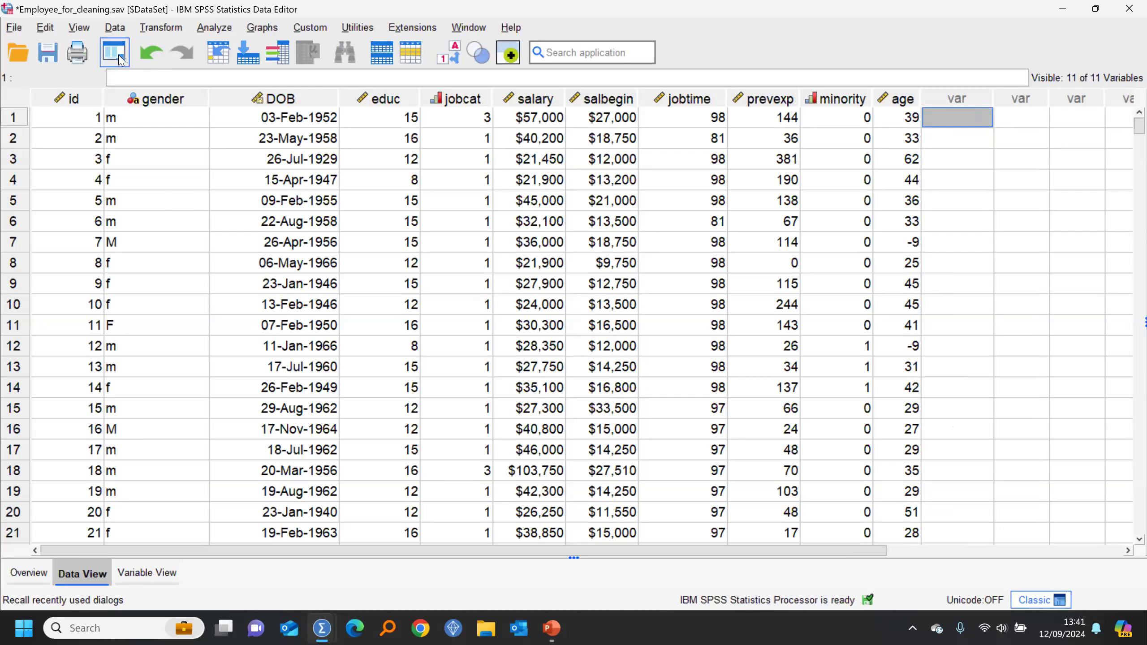
Turn off saving of the EmptyCase, DuplicateIDGroup and IncompleteID summary variables in Validate Data, and review the selected variables and basic checks.
left_click(122, 30)
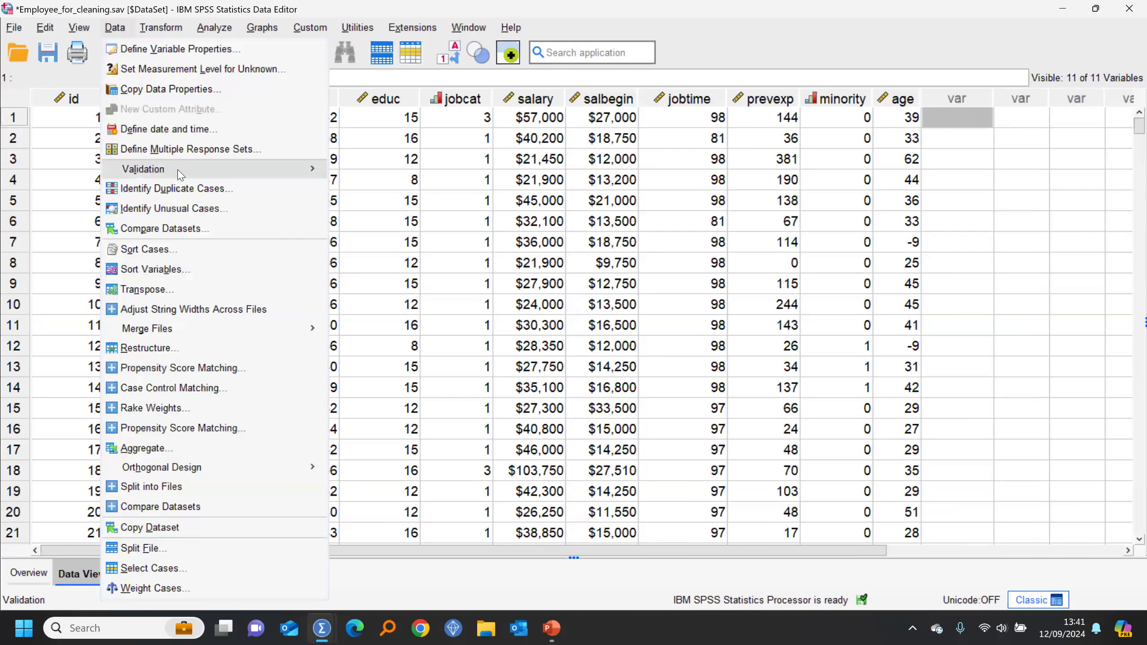
mouse_move(190, 170)
left_click(379, 213)
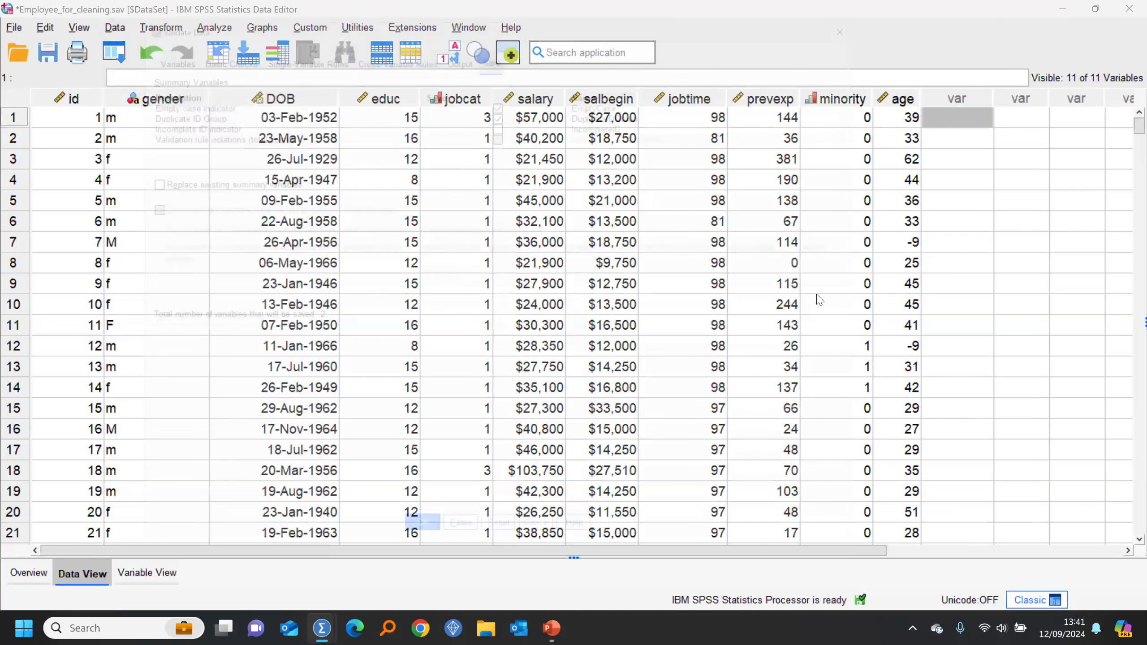
left_click(517, 110)
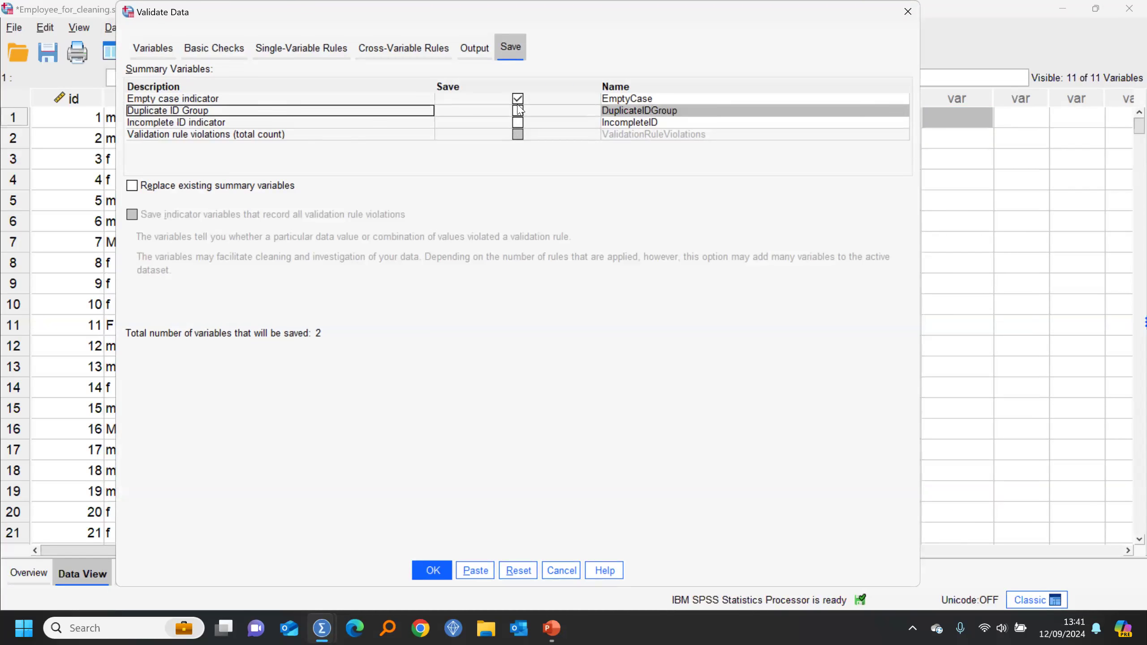
left_click(517, 98)
left_click(155, 50)
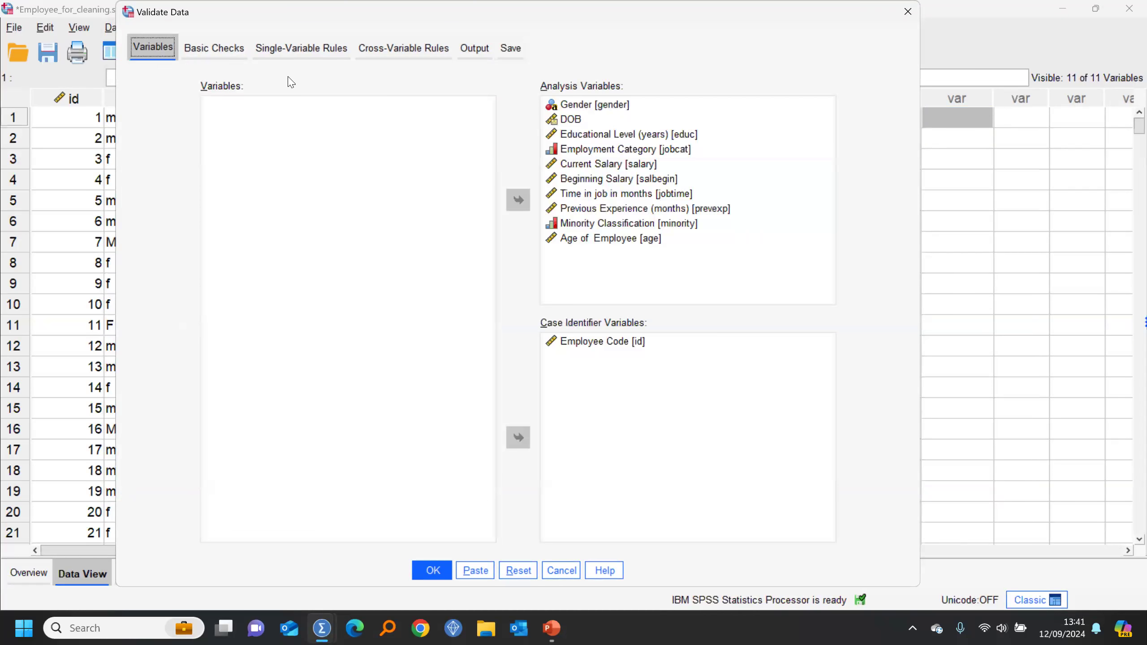
left_click(213, 49)
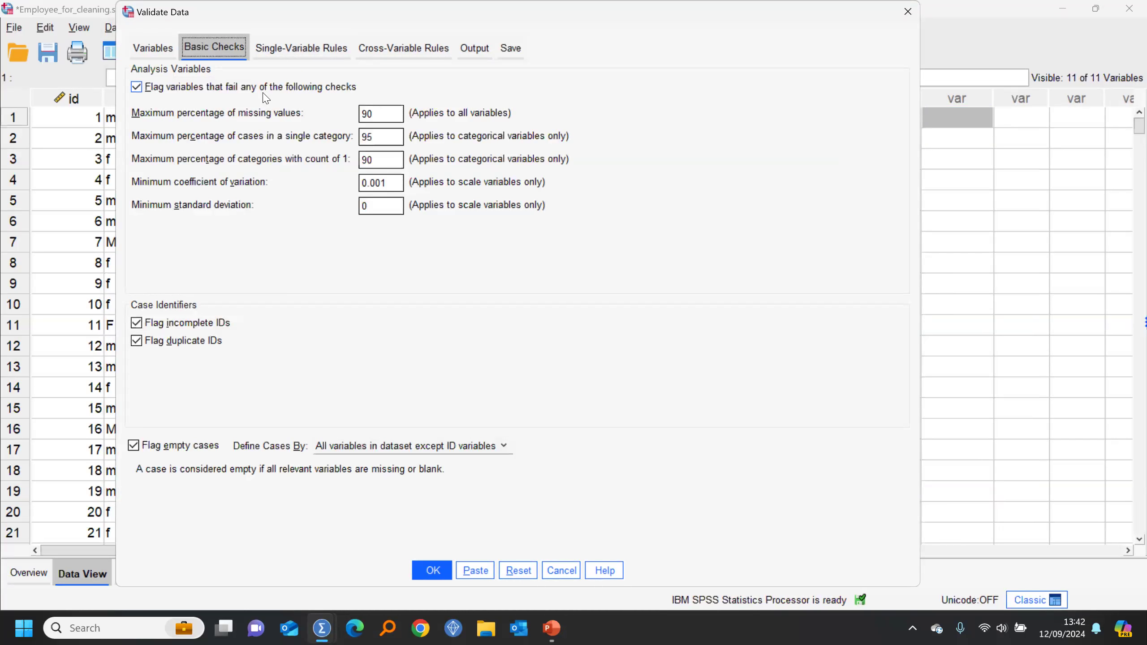
Define a numeric single-variable rule named education_check that accepts values within a range of 8 to 25.
left_click(284, 54)
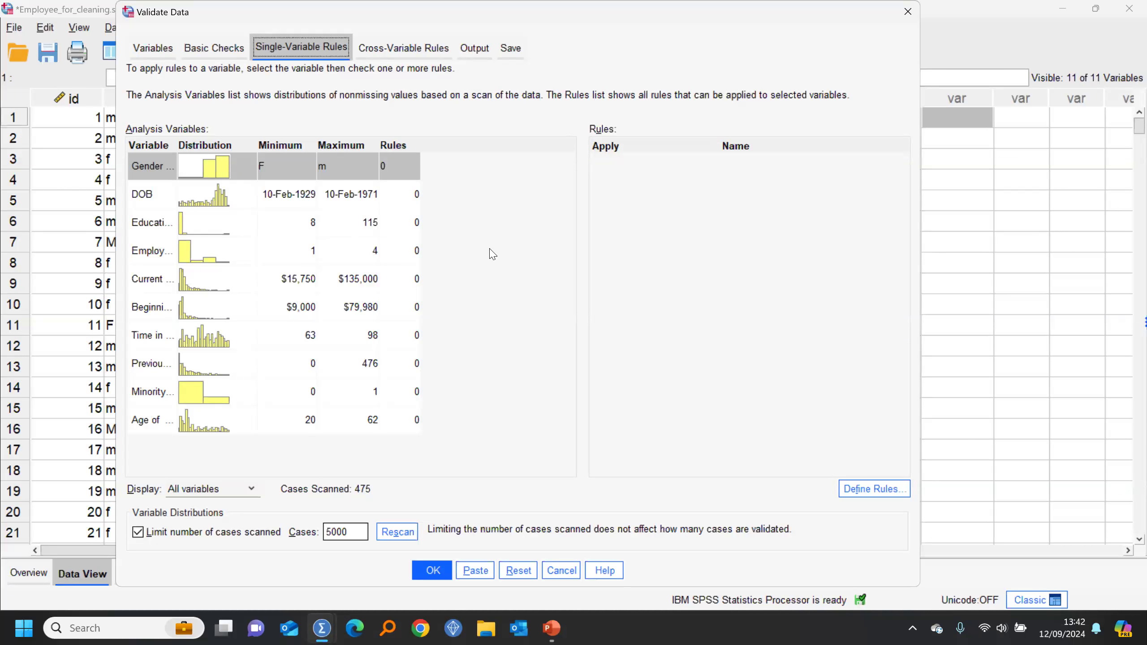
left_click(860, 491)
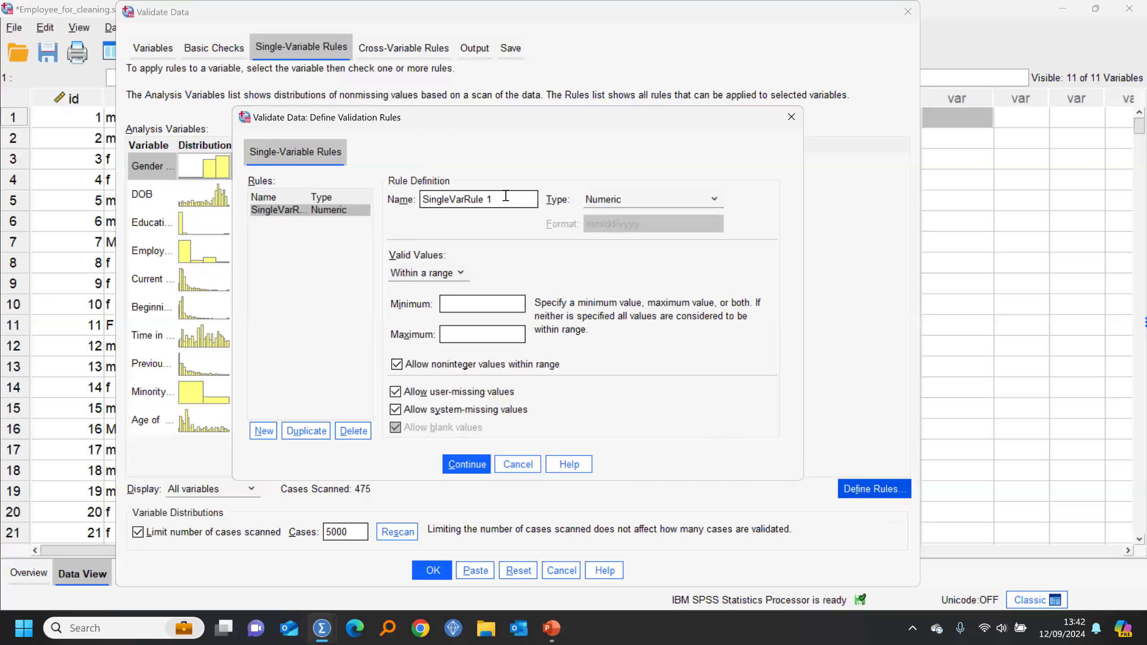
left_click_drag(505, 196, 382, 198)
type("education_check")
left_click(490, 302)
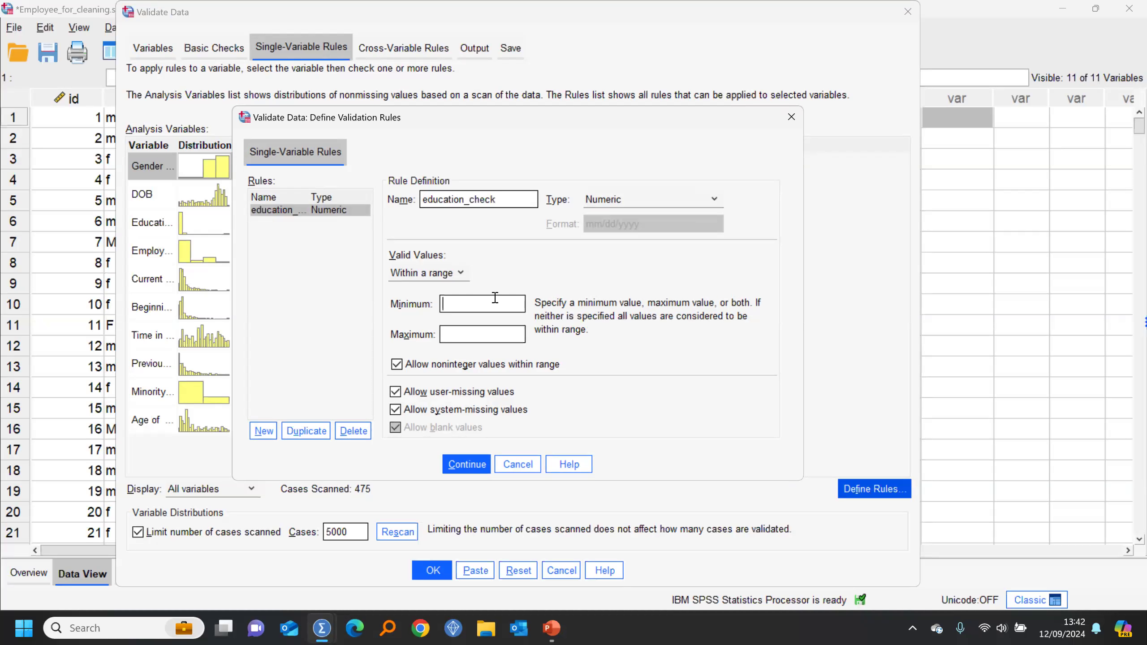
type("8")
left_click(470, 334)
type("25")
left_click(457, 463)
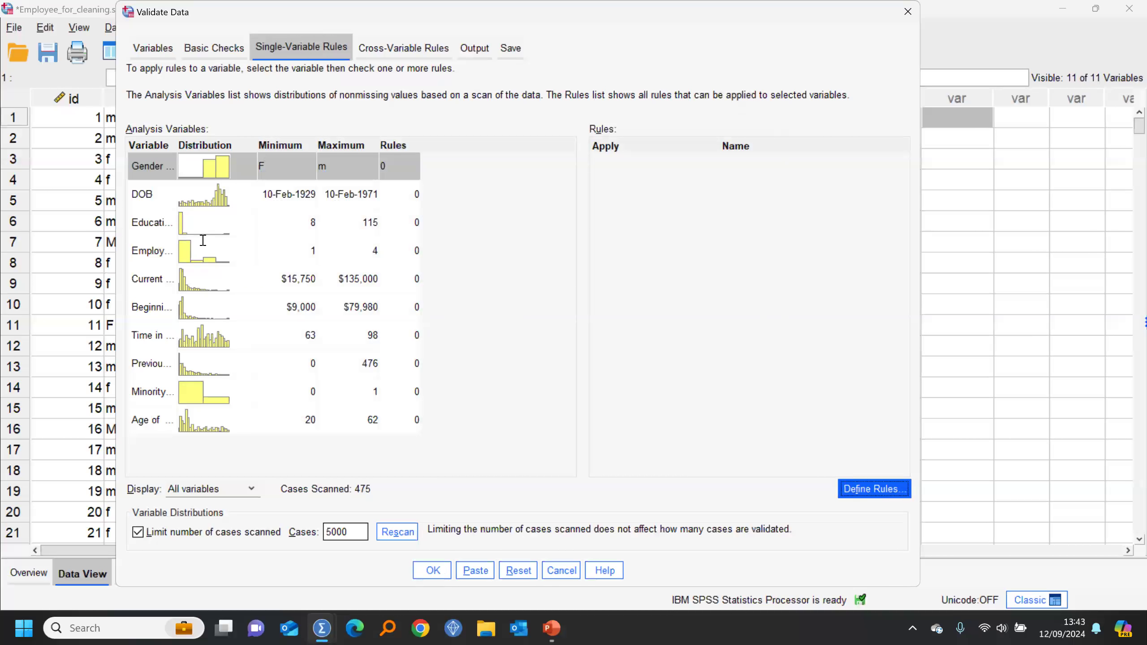
Apply the education_check rule to the Educational Level variable.
left_click(202, 227)
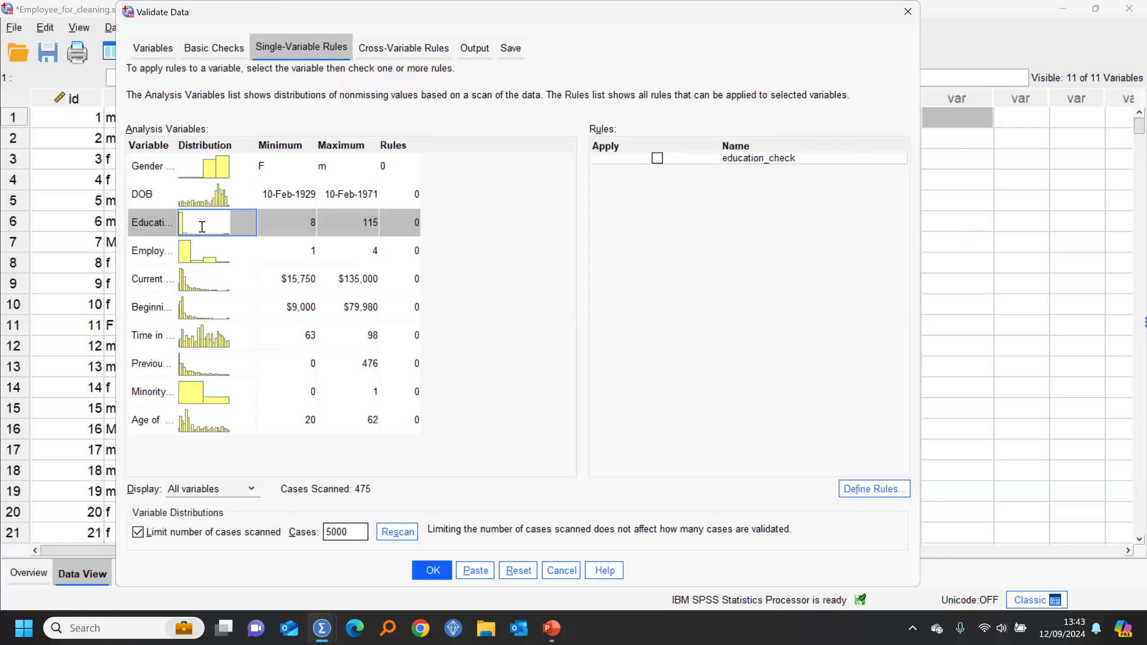
left_click(193, 167)
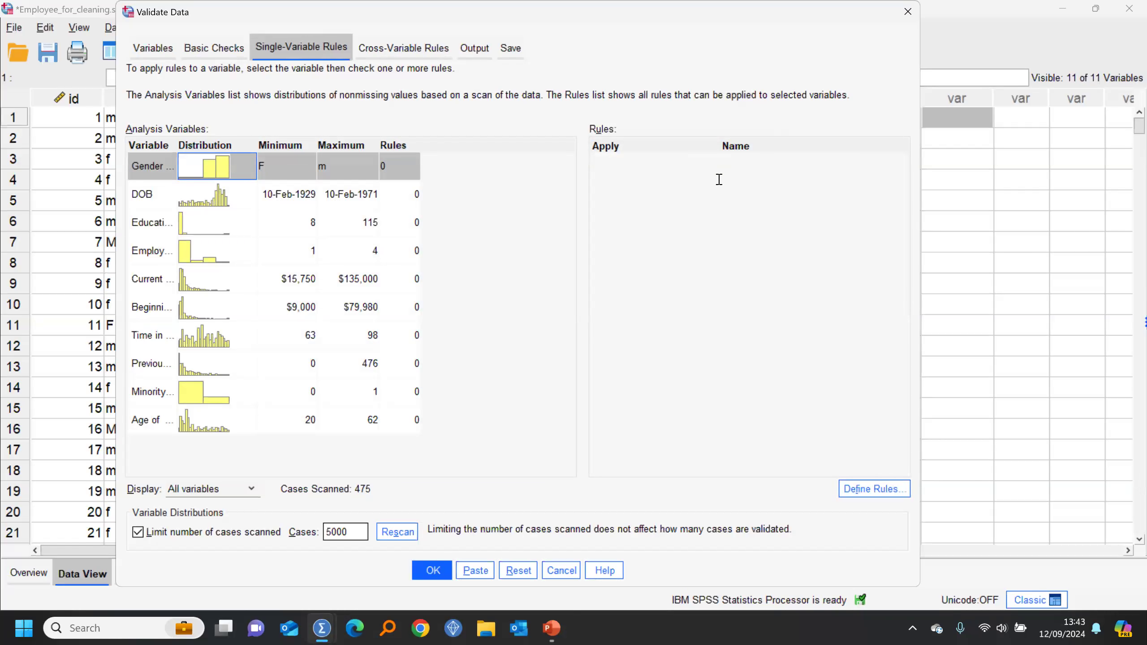
left_click(196, 221)
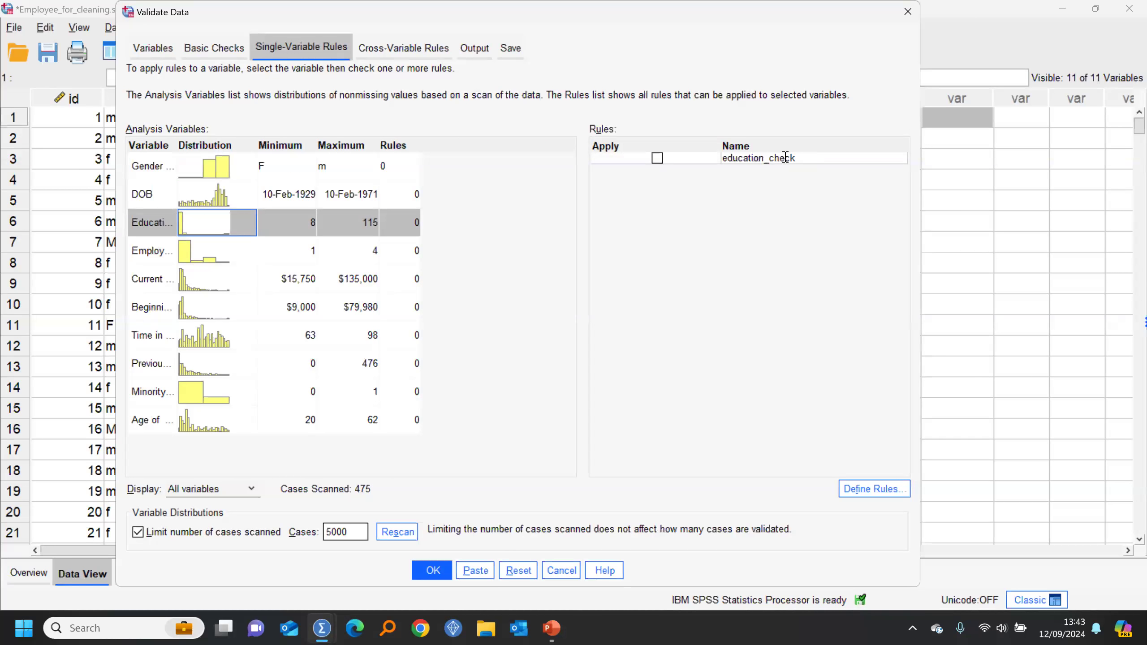
left_click(656, 158)
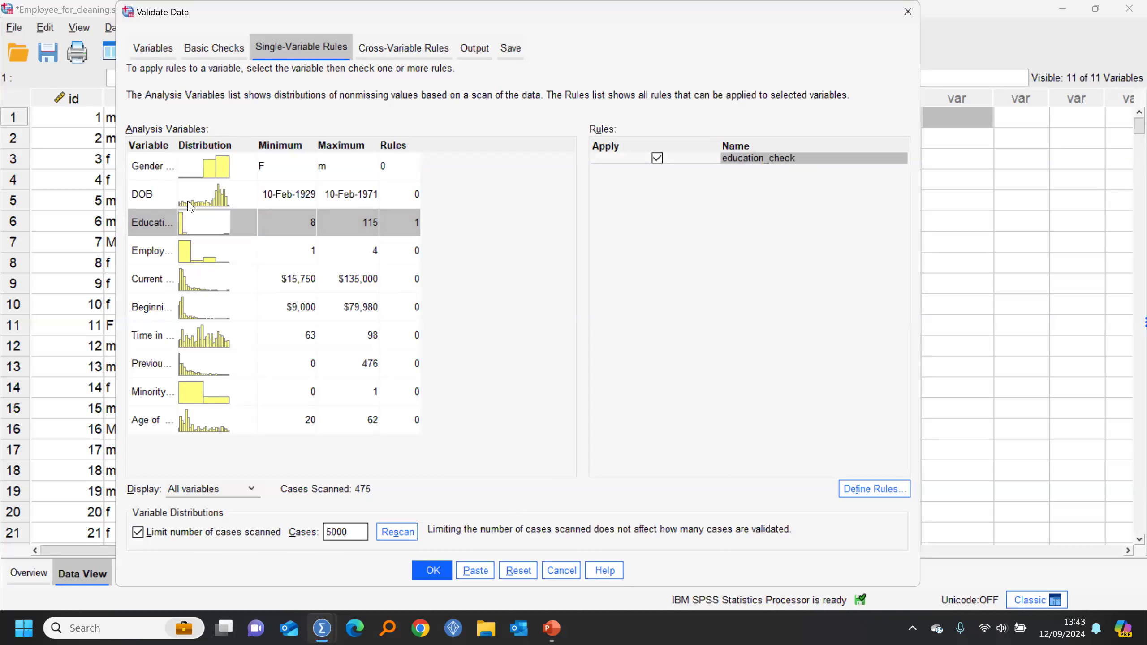
Remove the limit on the number of cases scanned, rescan the distributions, and check the rule applied to Educational Level.
left_click(138, 532)
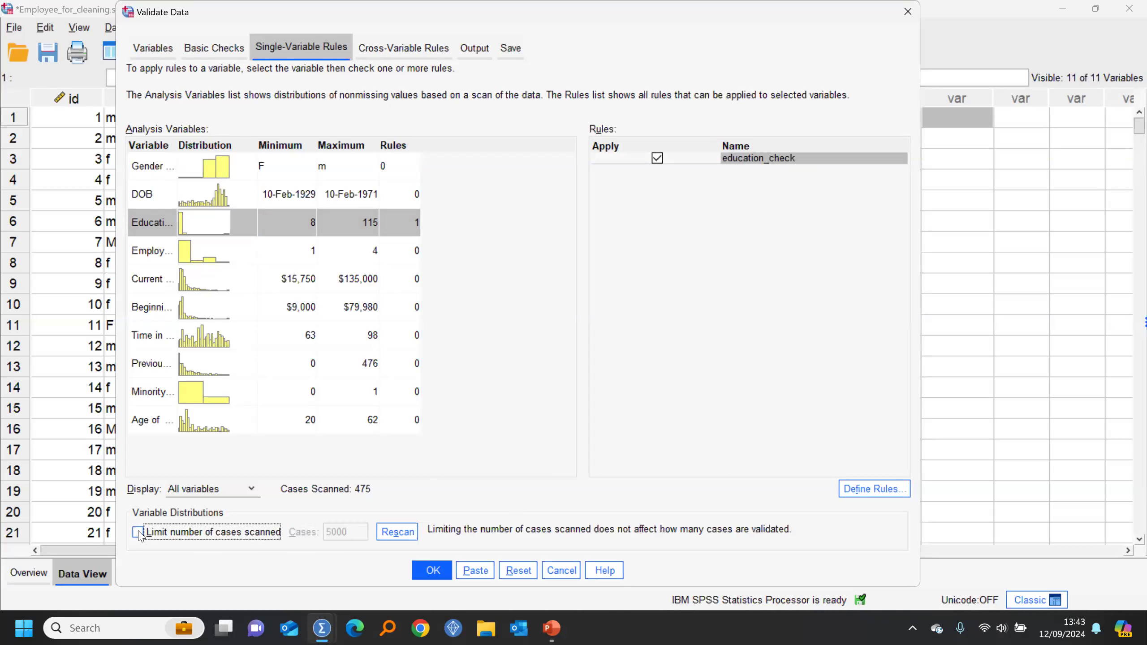
left_click(397, 533)
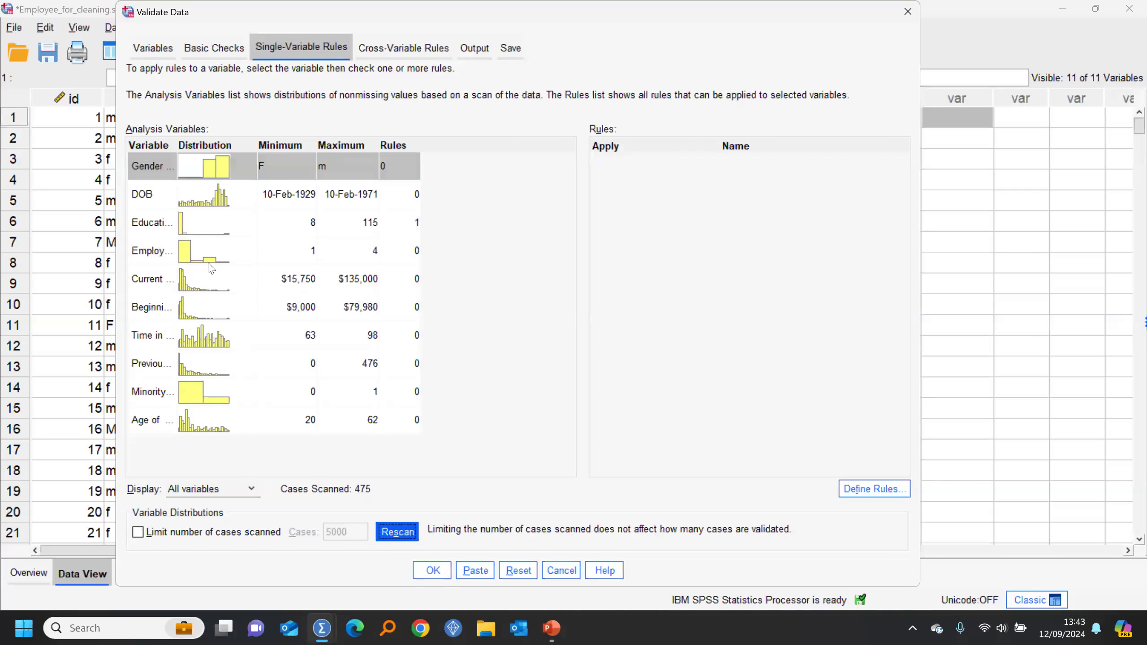
left_click(182, 228)
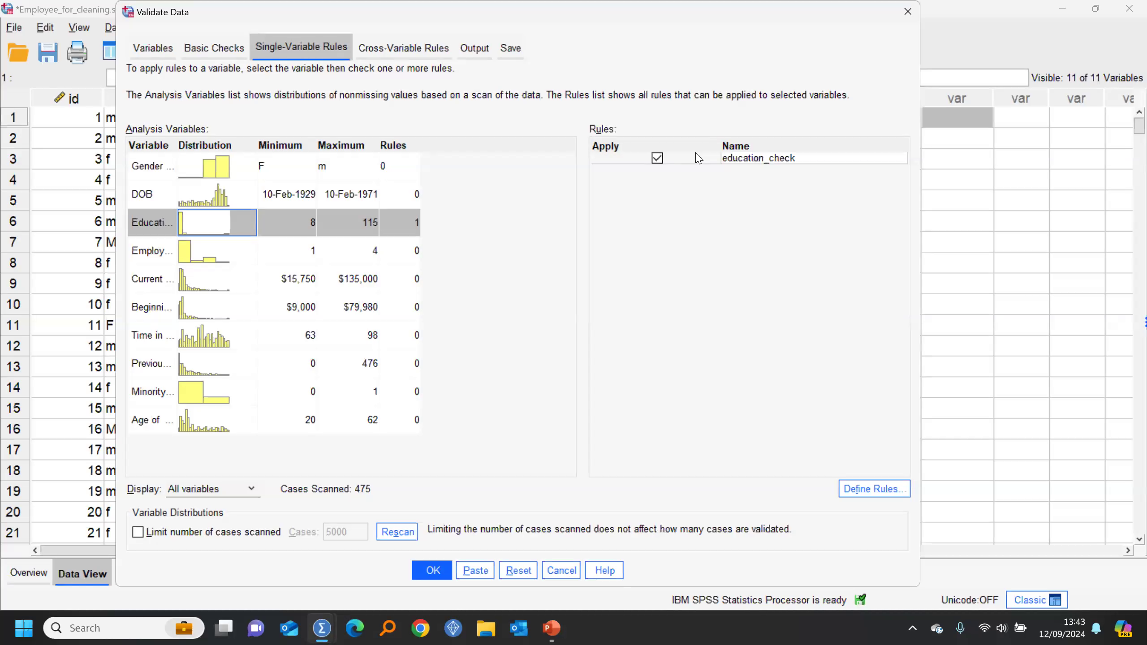
Create a cross-variable validation rule named salary_check.
left_click(410, 53)
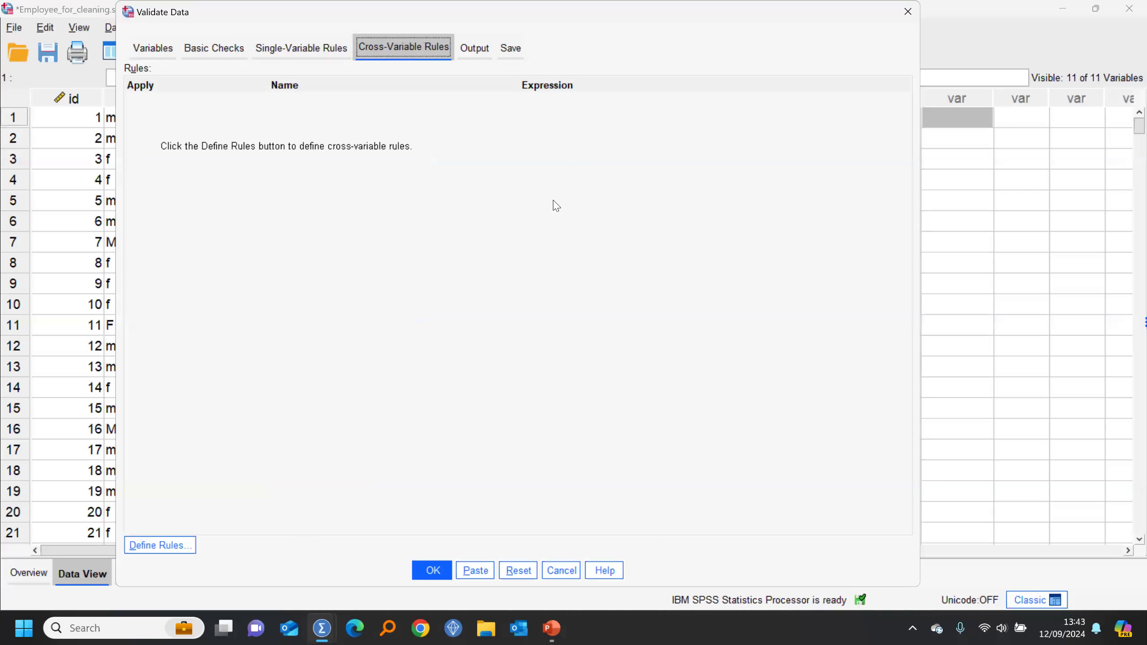
left_click(163, 545)
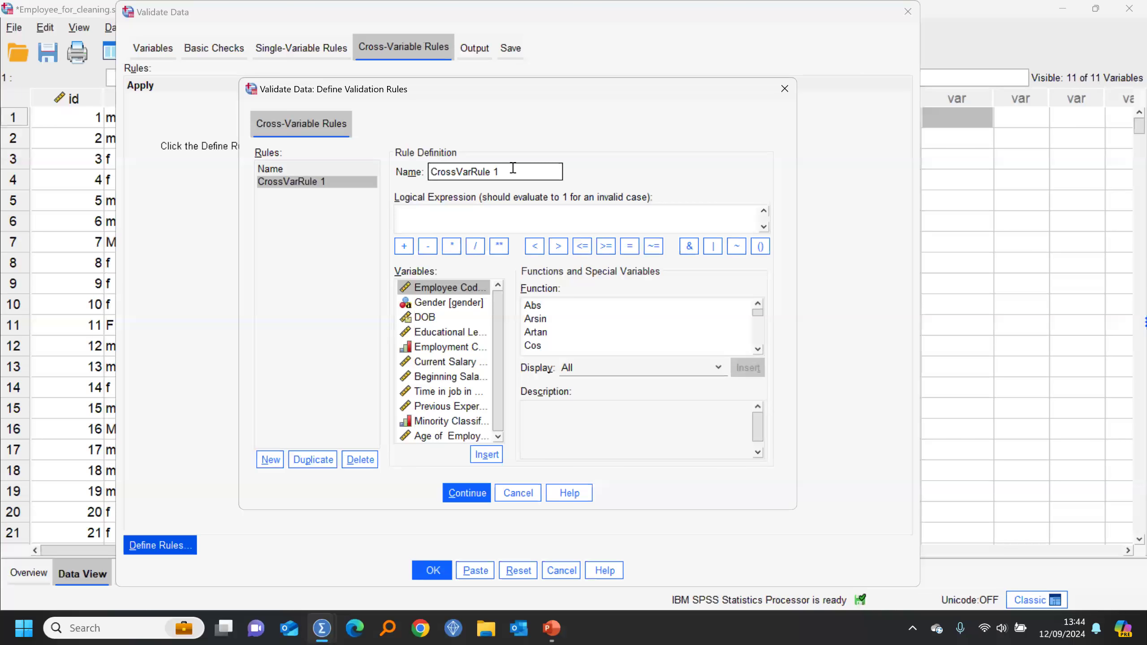
triple_click(484, 170)
type("salary_ckeck")
key("BackSpace")
key("BackSpace")
key("BackSpace")
key("BackSpace")
type("j")
key("BackSpace")
type("heck")
Define the logical expression of the salary_check rule as salary < salbegin and confirm the rule definition.
left_click(462, 210)
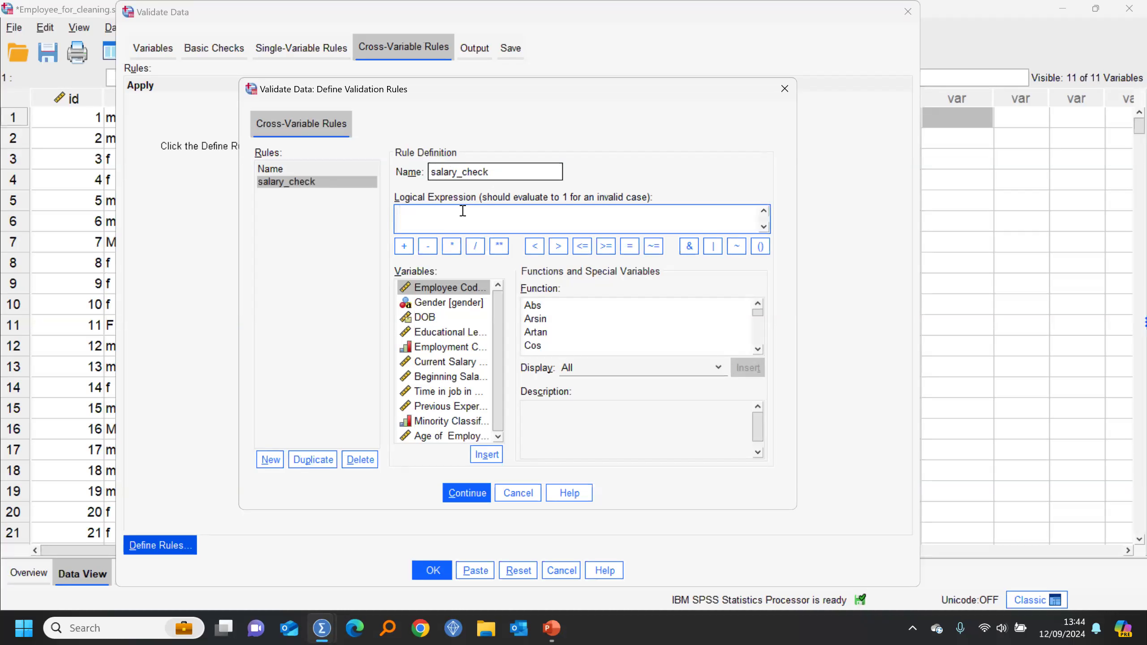
left_click(452, 366)
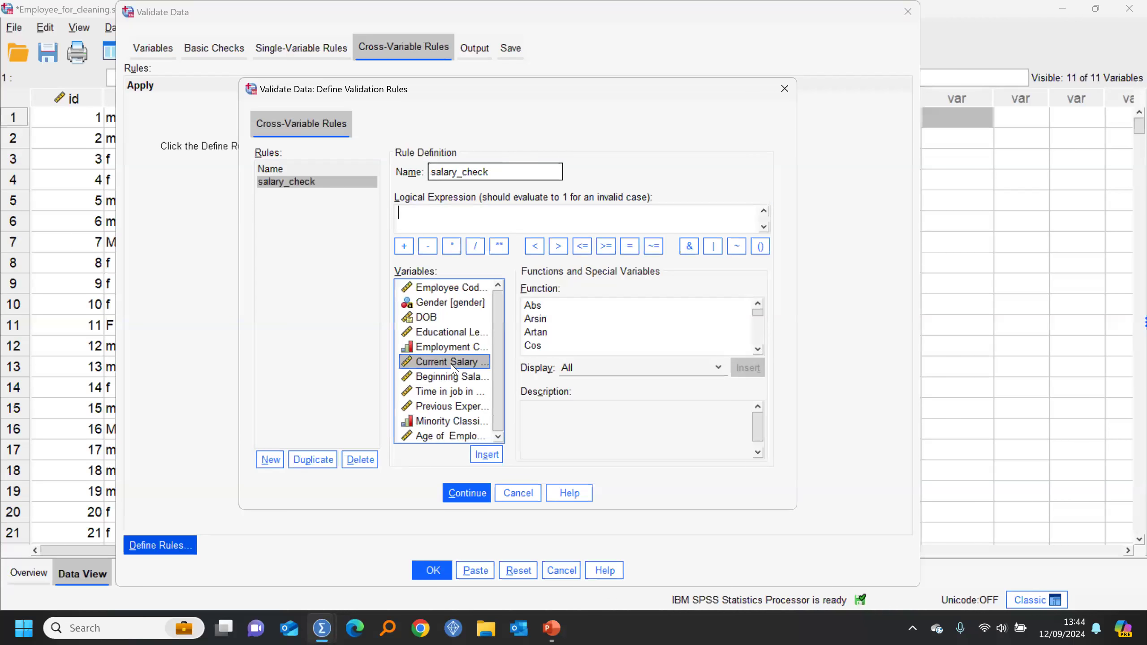
double_click(453, 367)
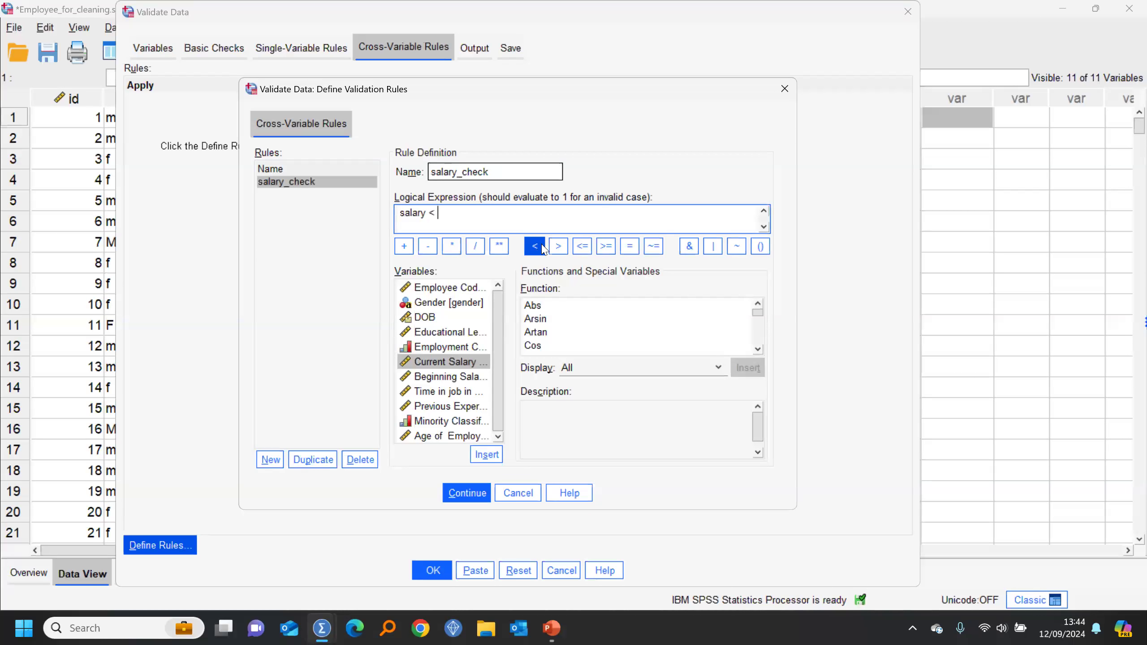
double_click(467, 377)
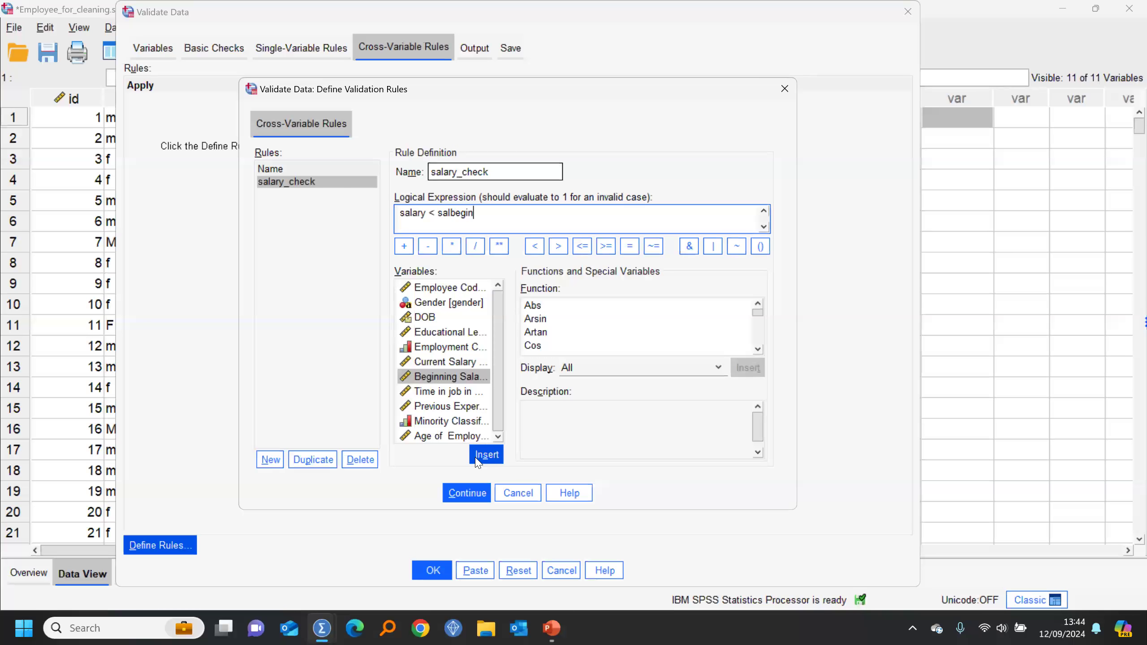
left_click(469, 494)
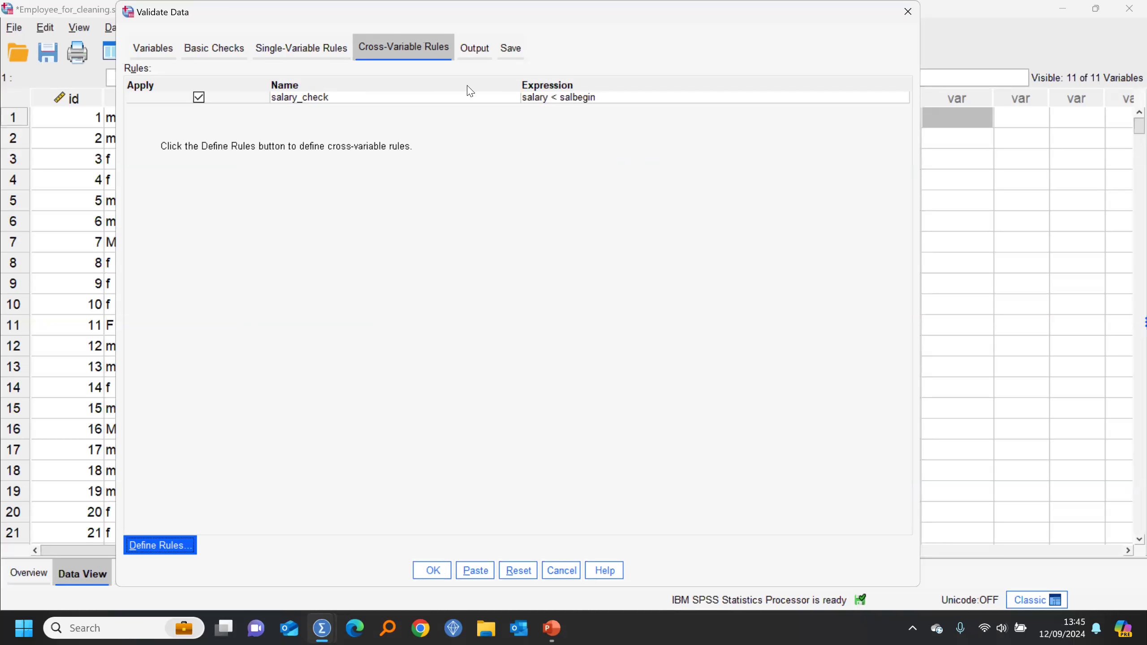
Run the validation with indicator variables saved for all rule violations, and review the variable summary and cross-variable rule tables.
left_click(478, 51)
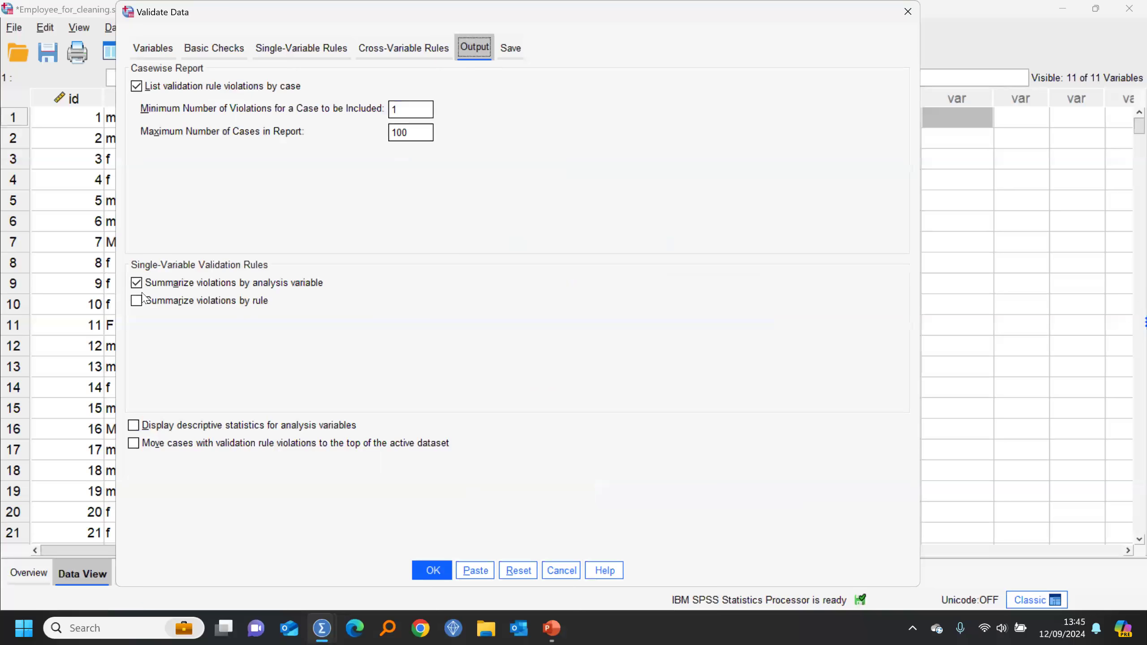
left_click(519, 52)
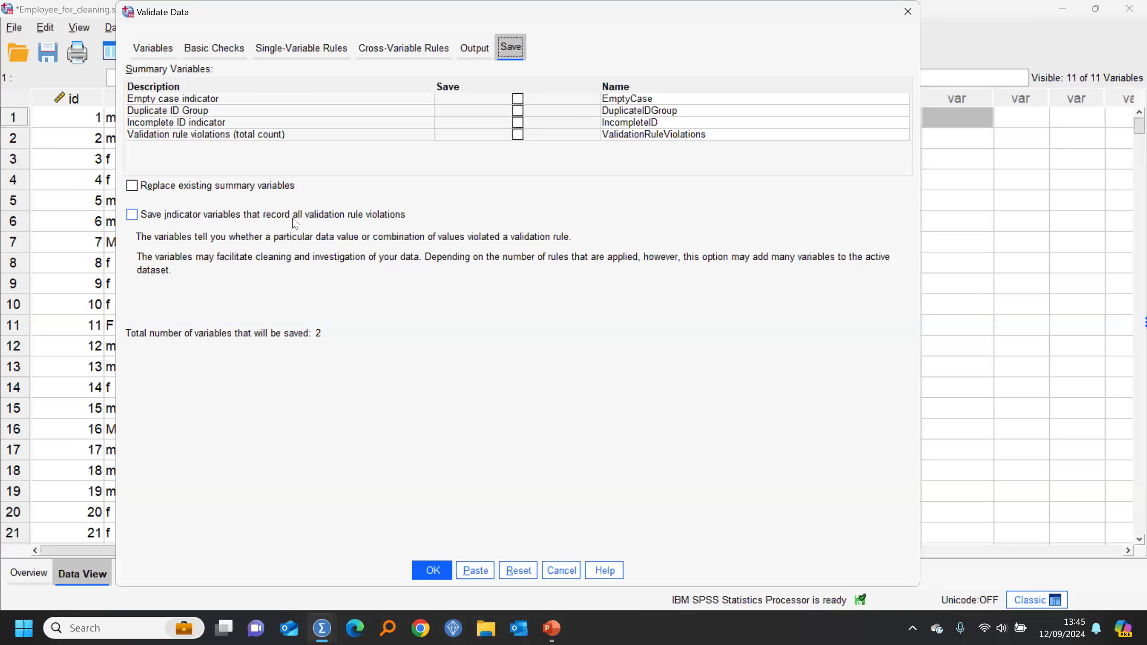
left_click(336, 216)
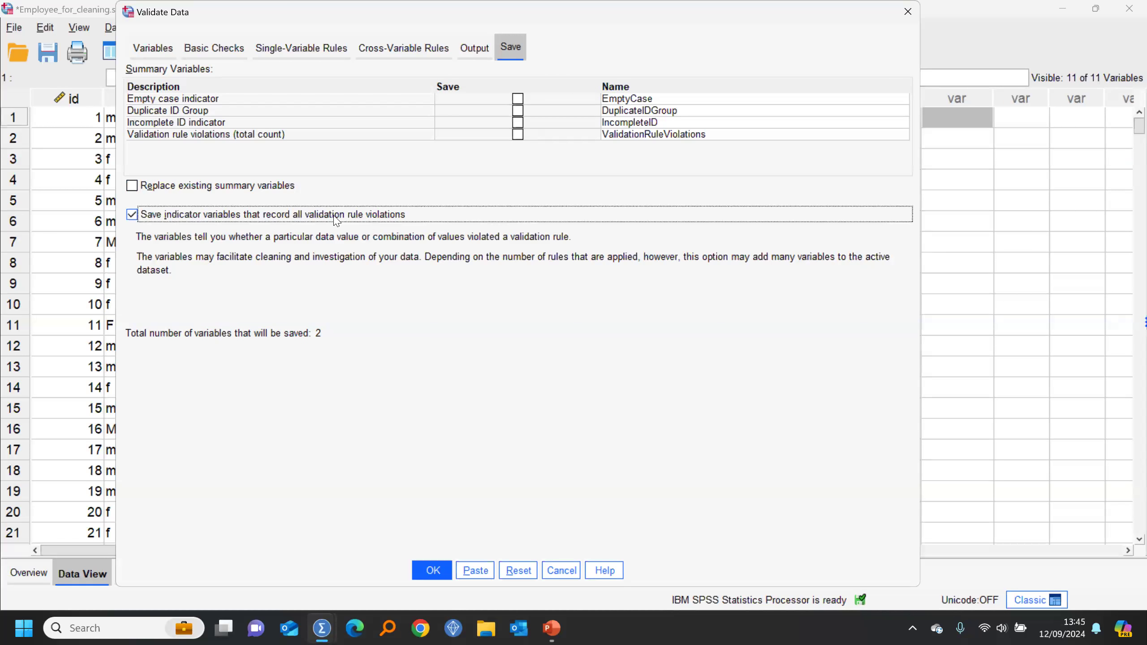
left_click(432, 571)
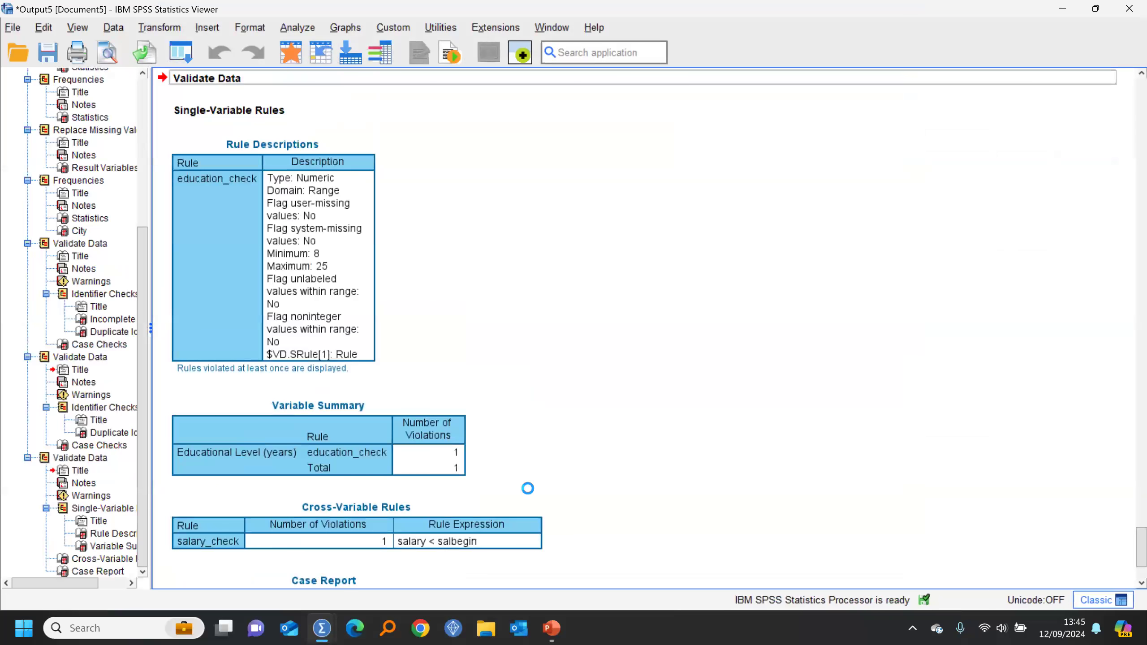
left_click(449, 457)
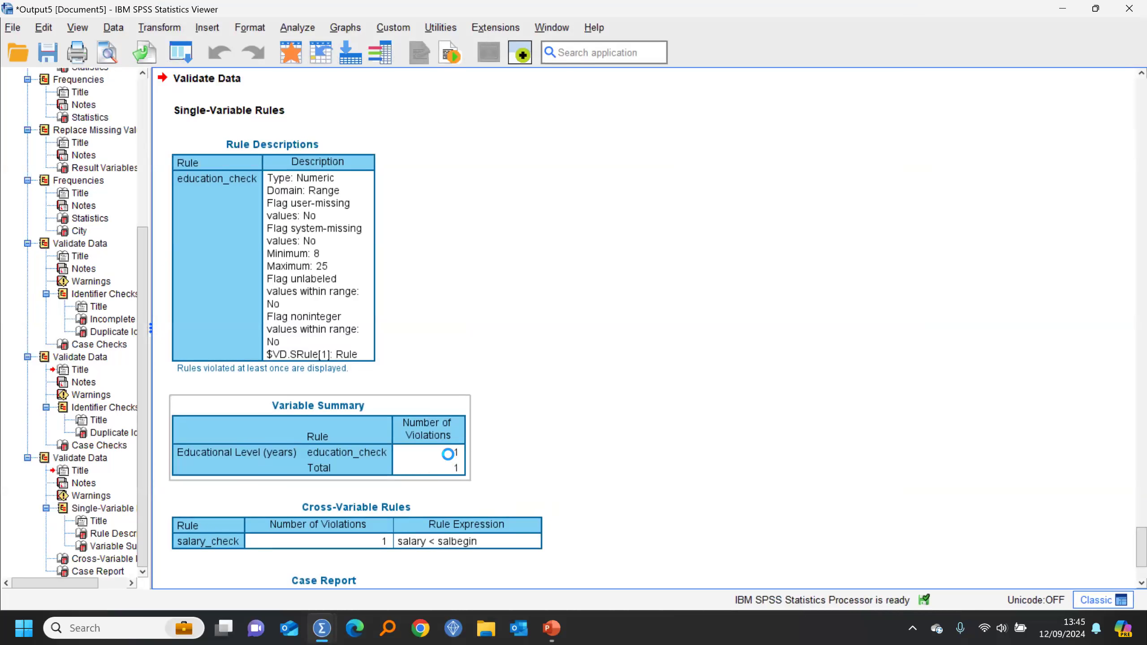
left_click(395, 525)
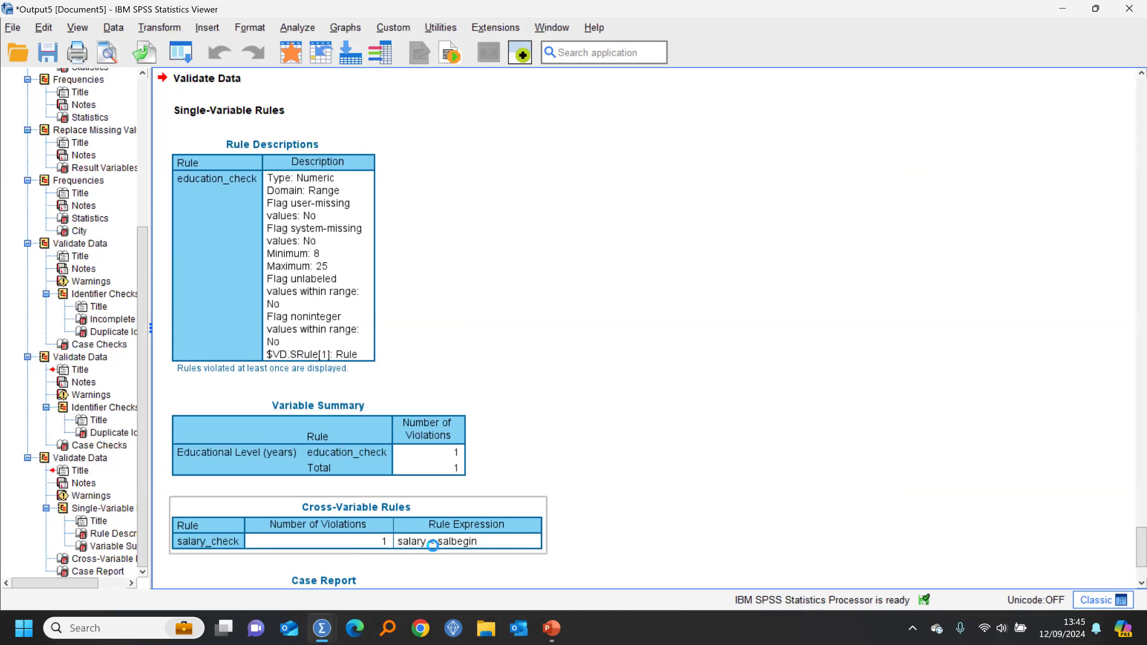
Sort the dataset in descending order by education_check_educ and widen that column to fit its full name.
left_click(301, 117)
left_click(291, 51)
left_click_drag(958, 107, 1106, 108)
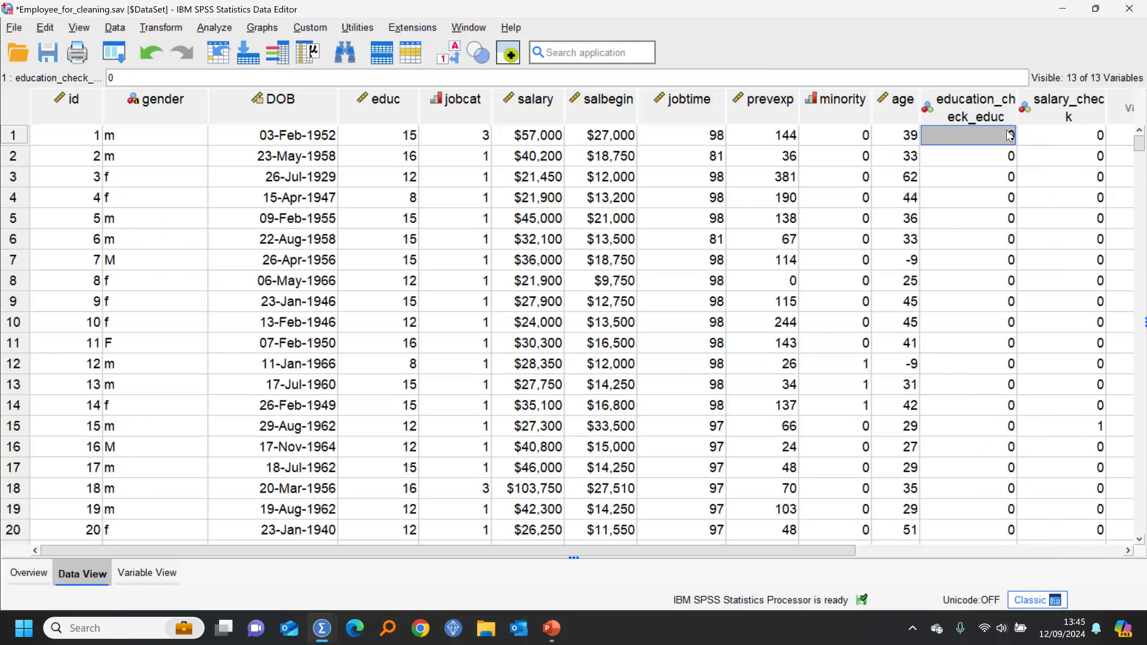
left_click(973, 116)
right_click(973, 117)
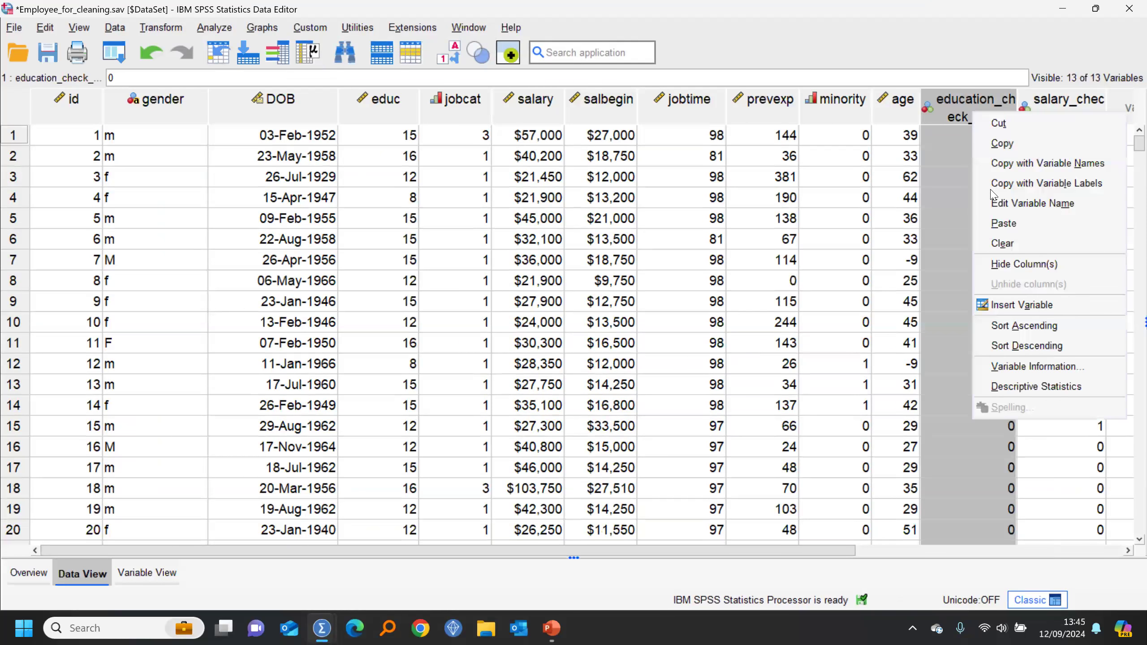
left_click(1015, 345)
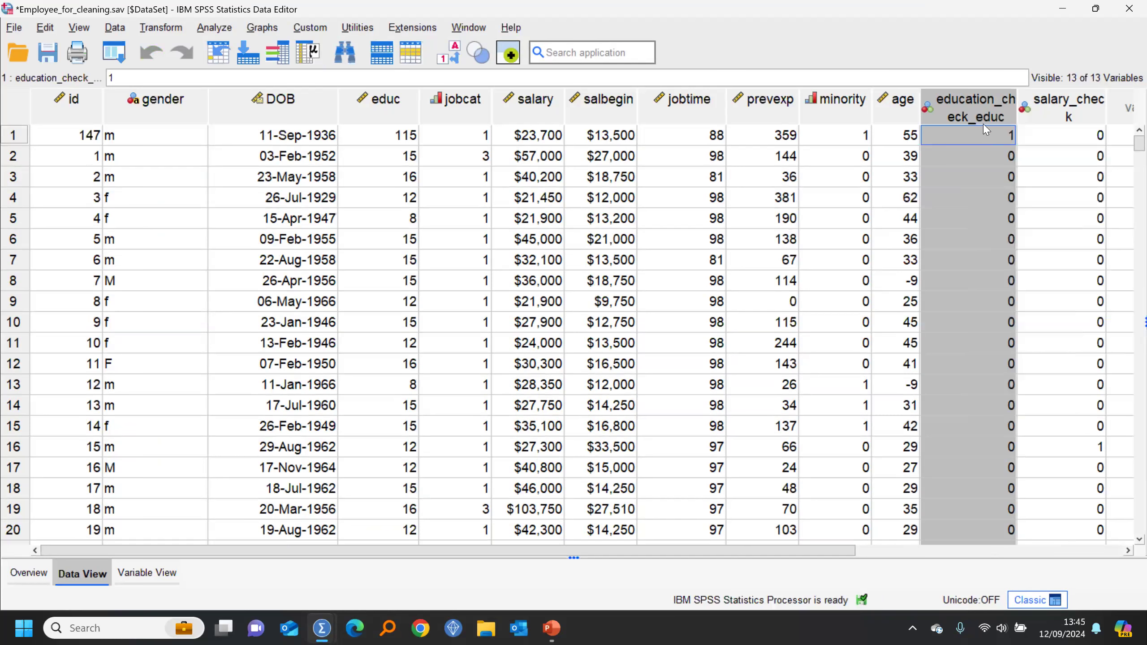
left_click_drag(1016, 109, 1098, 102)
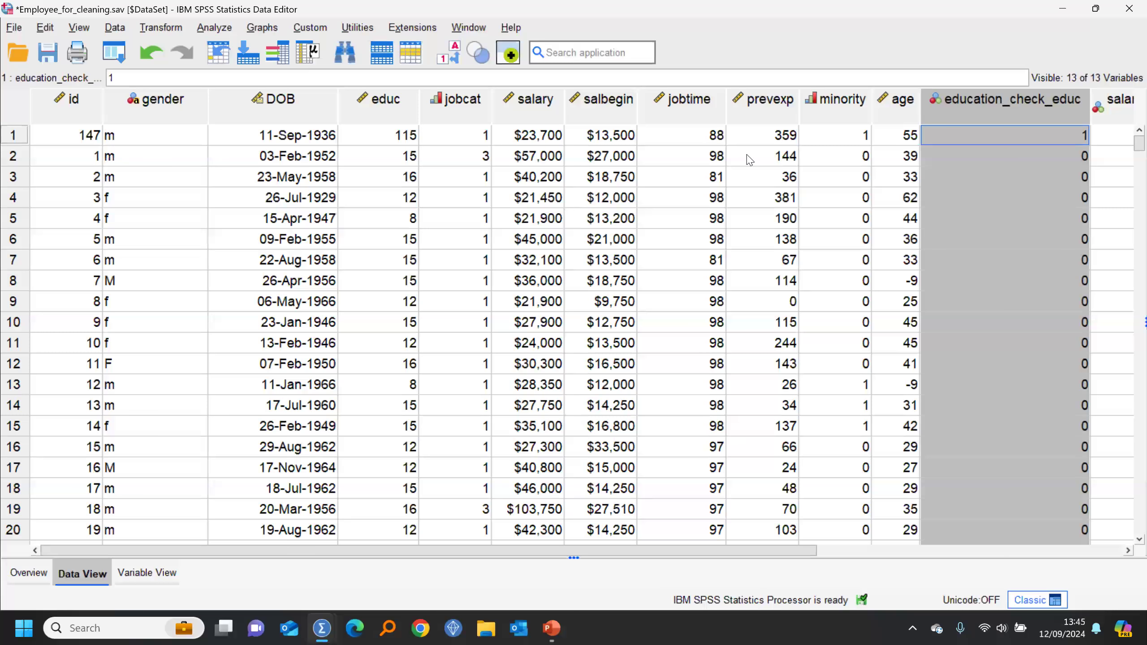
Correct the flagged case's educ value to 15 and delete the education_check_educ variable.
left_click(399, 136)
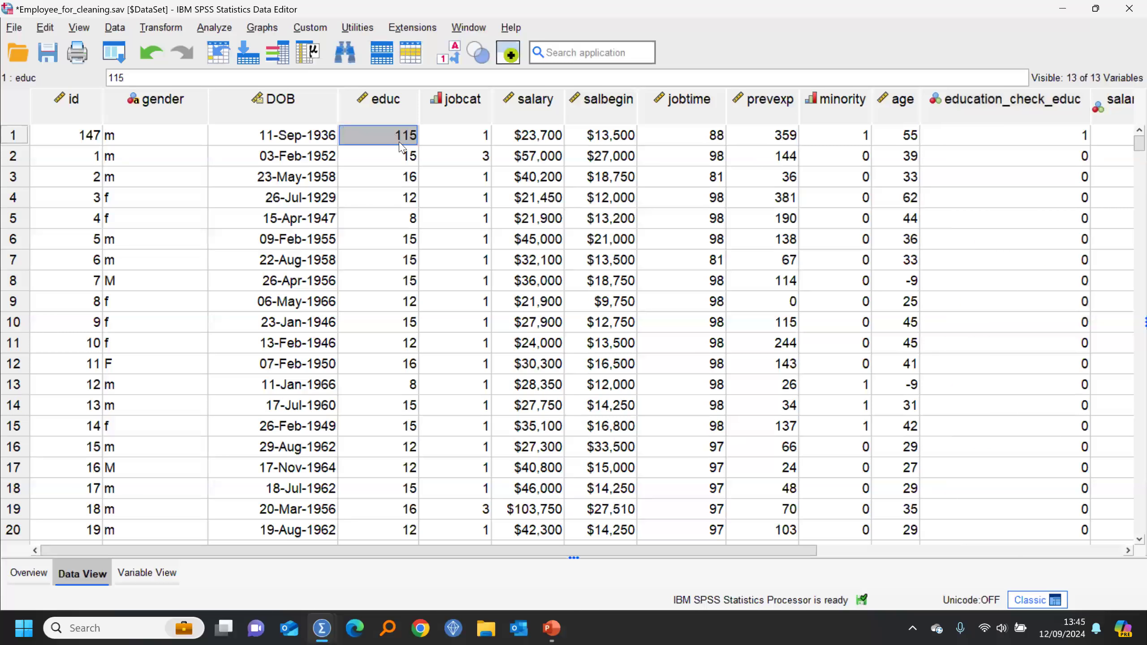
key("Delete")
left_click(516, 181)
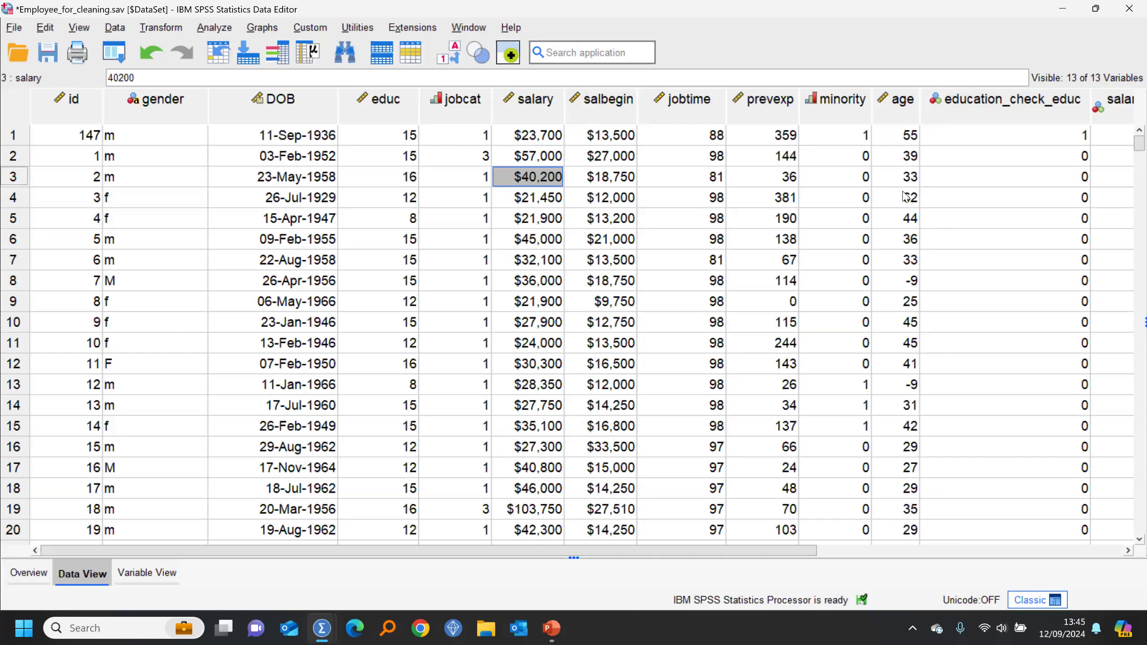
left_click(1002, 106)
key("Delete")
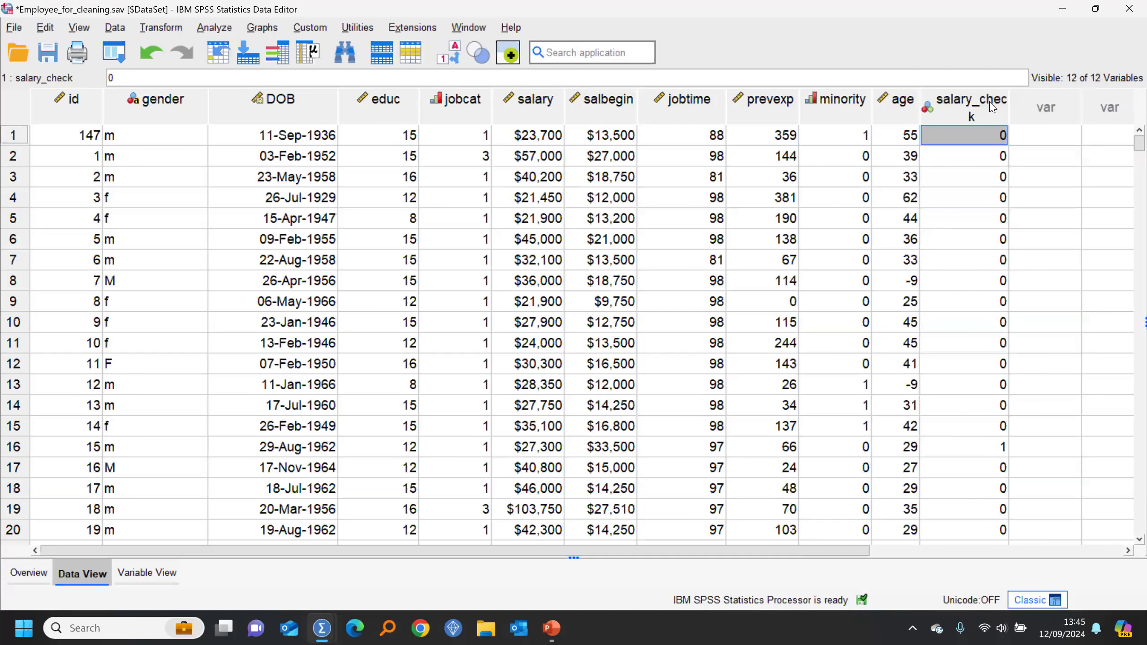
Sort the dataset in descending order by salary_check and select the flagged case's current salary.
right_click(989, 107)
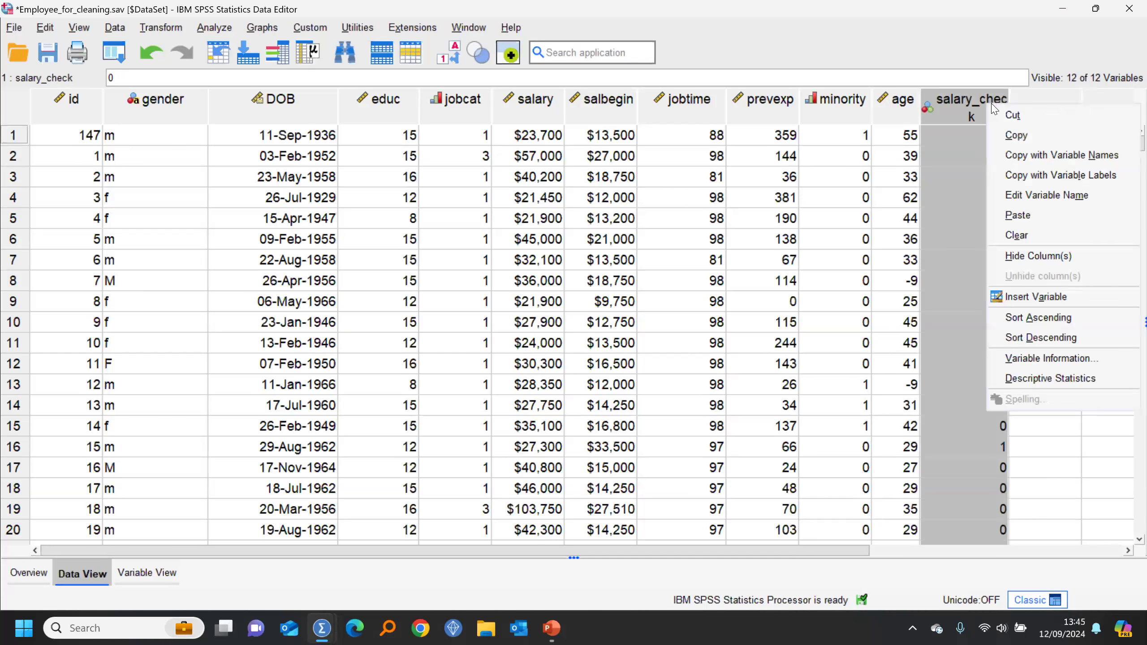
left_click(1041, 338)
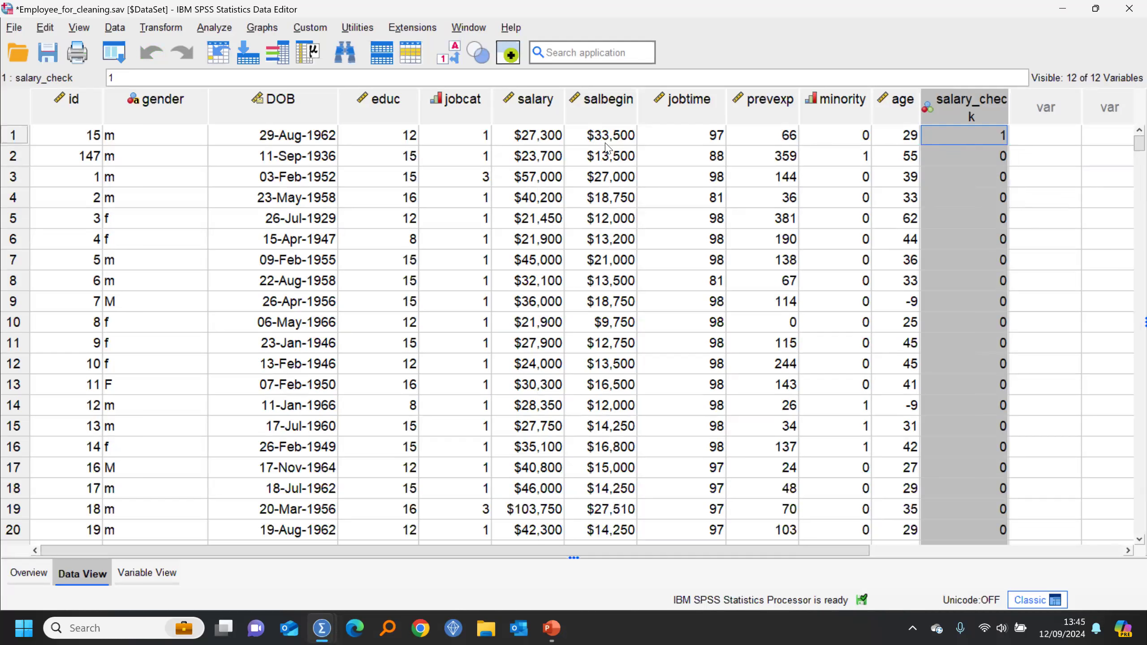
left_click(540, 140)
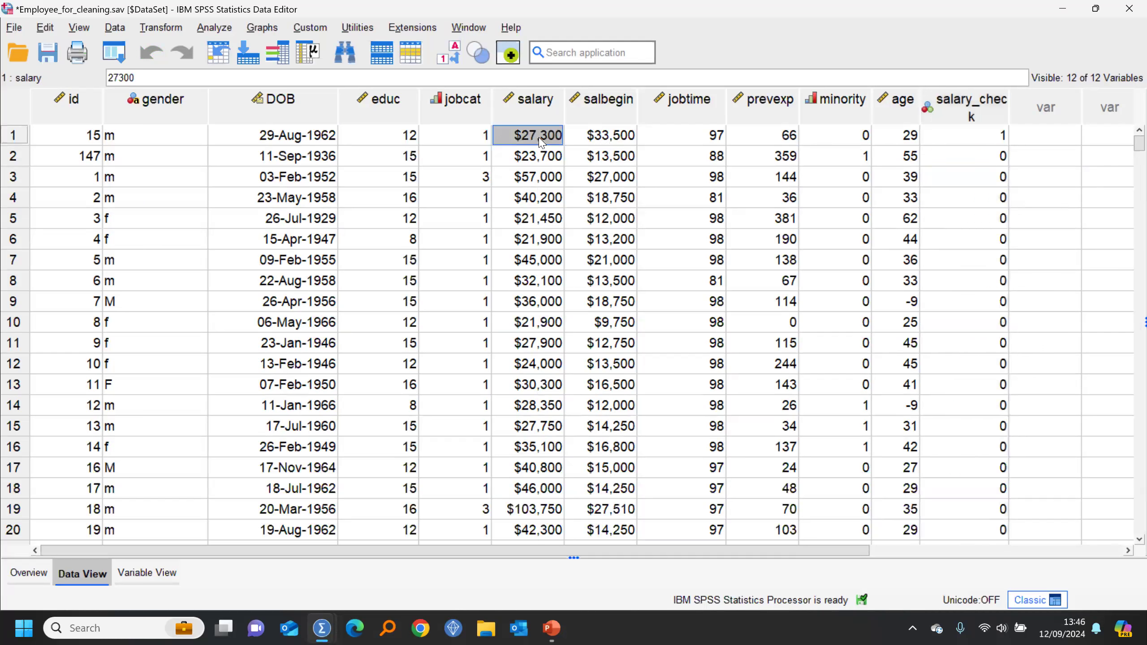
Correct the flagged case's salbegin value to 23500 and delete the salary_check variable.
left_click(598, 142)
left_click(598, 140)
left_click_drag(595, 138, 605, 138)
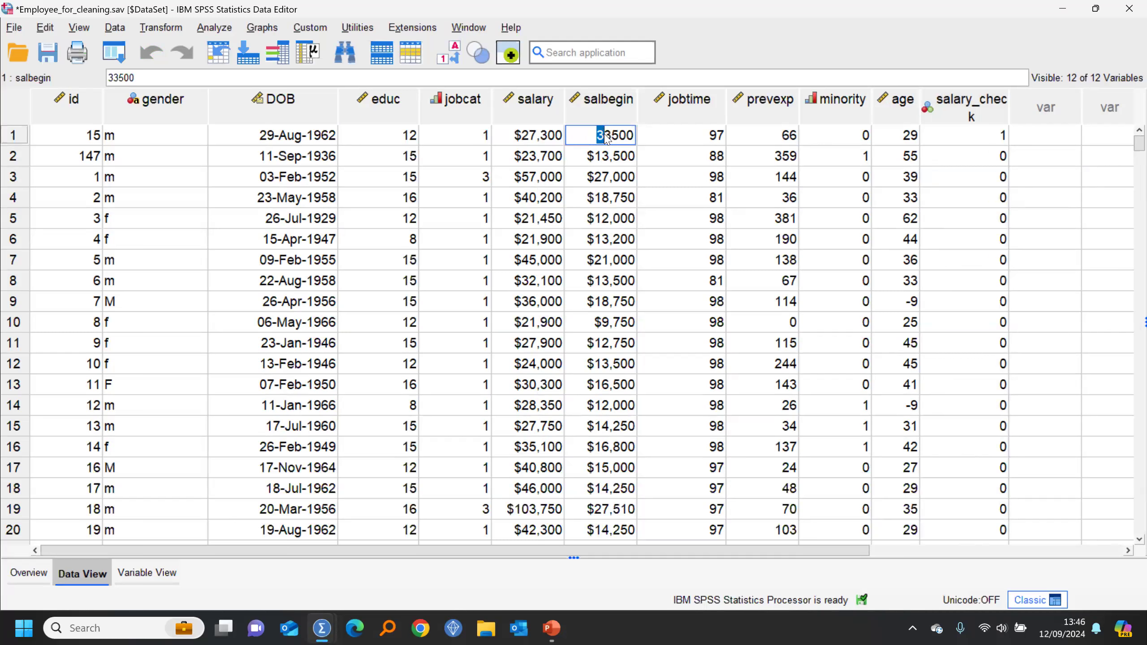
type("2")
key("Return")
left_click(971, 111)
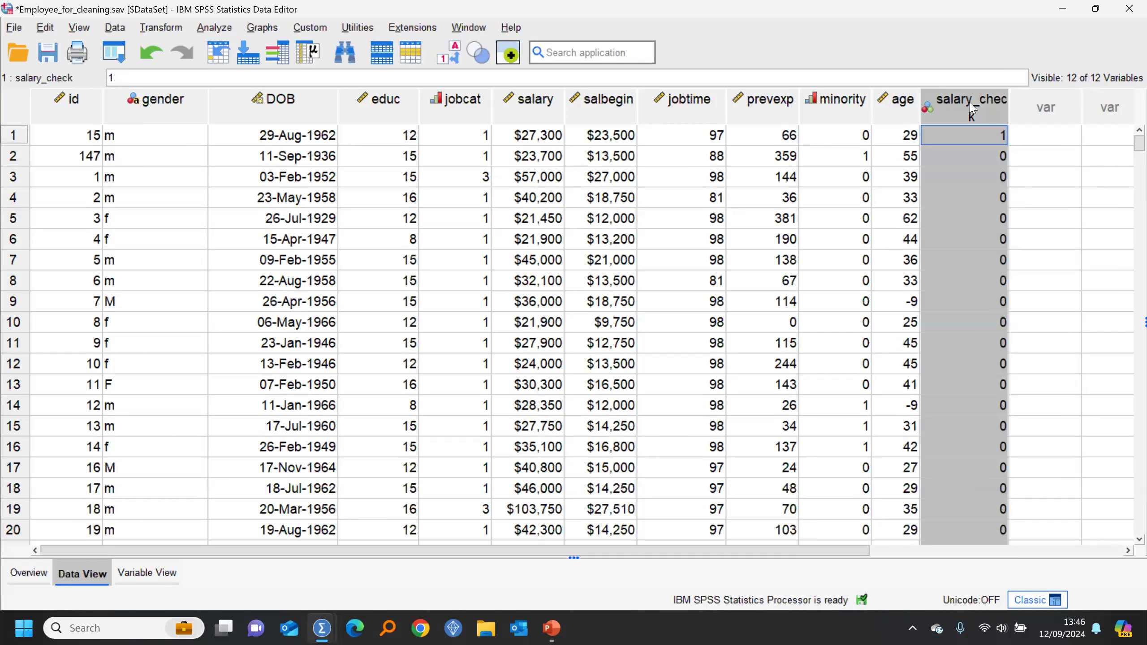
key("Delete")
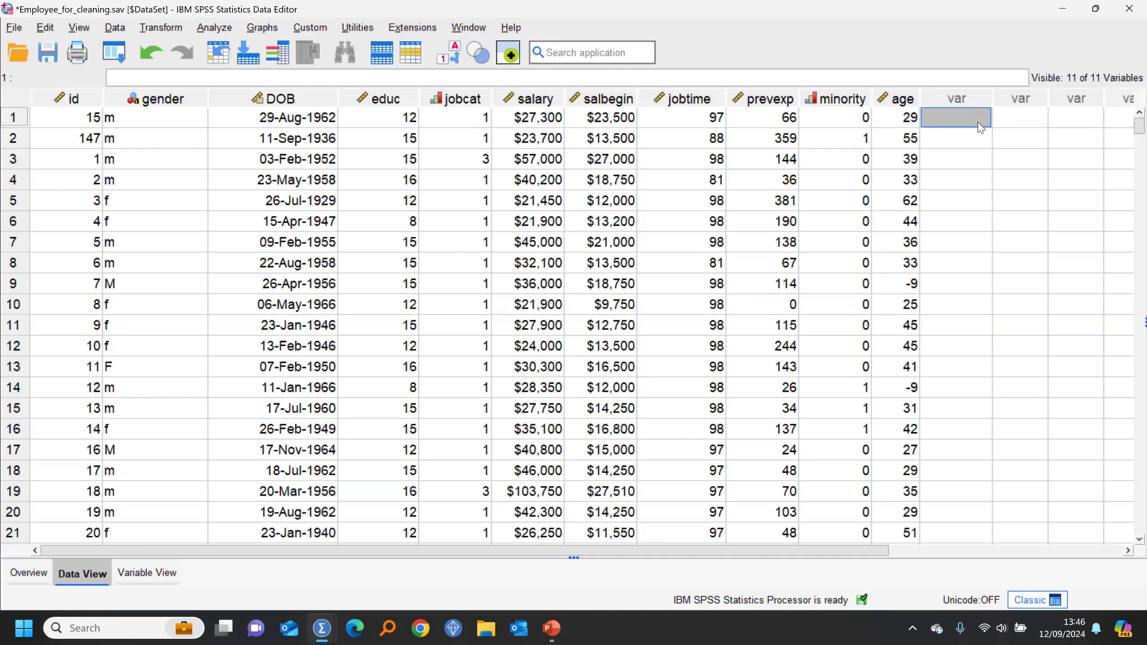
Load the predefined validation rules from the installation directory into the active dataset.
left_click(114, 28)
mouse_move(298, 168)
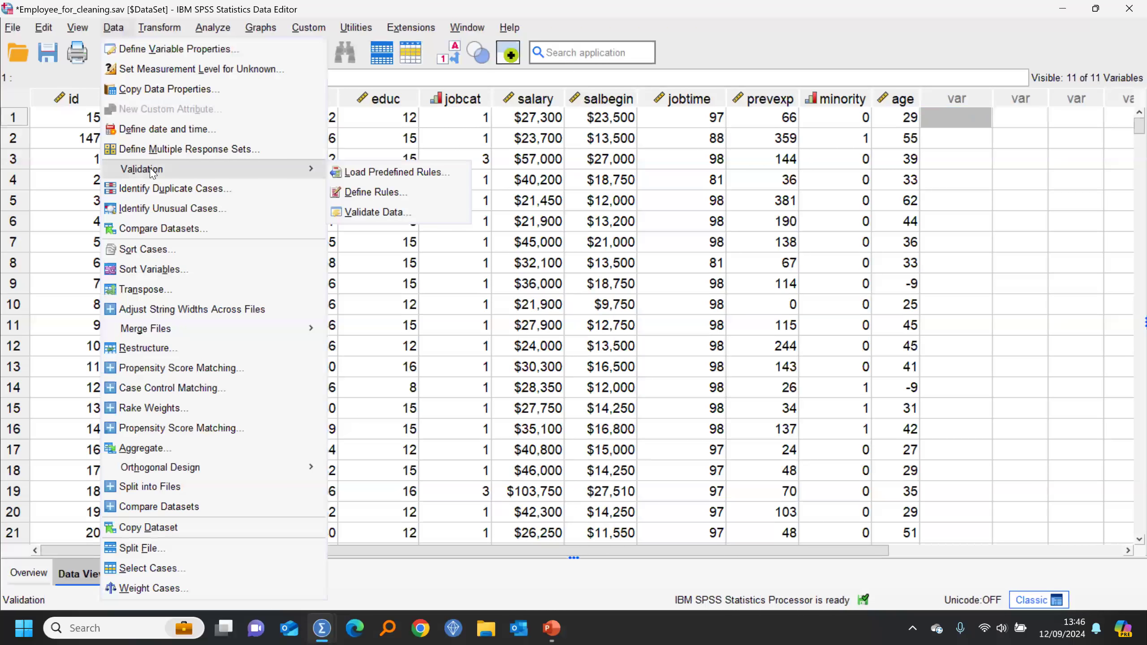
left_click(401, 177)
left_click(582, 433)
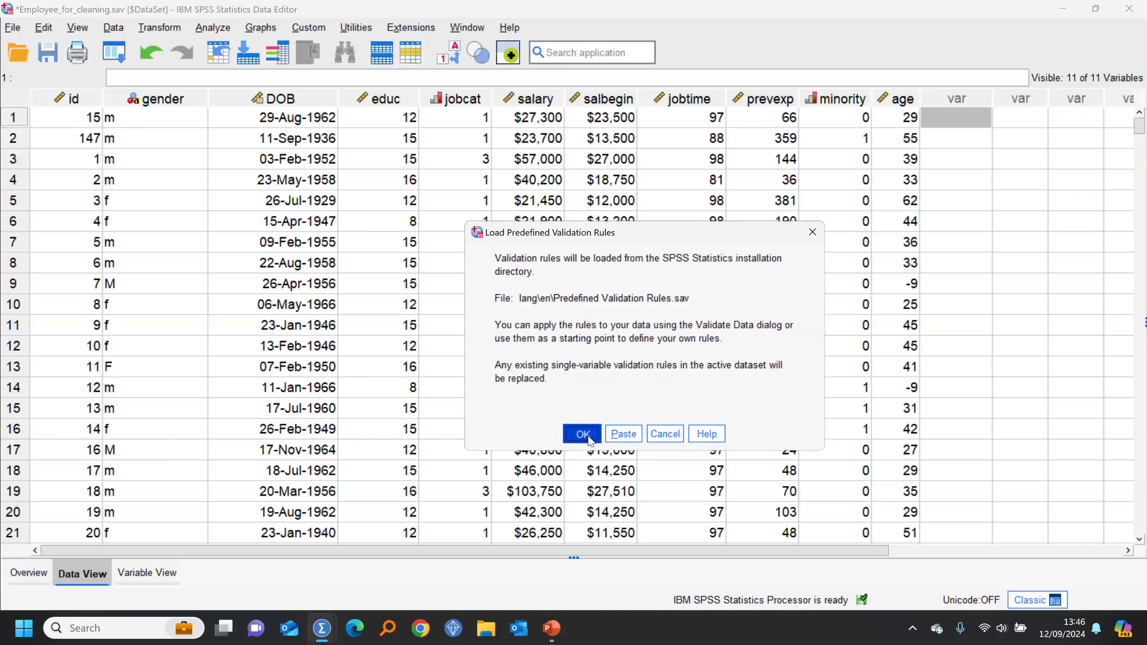
Review the predefined single-variable rules available in Validate Data, and close the dialog without applying any.
left_click(181, 52)
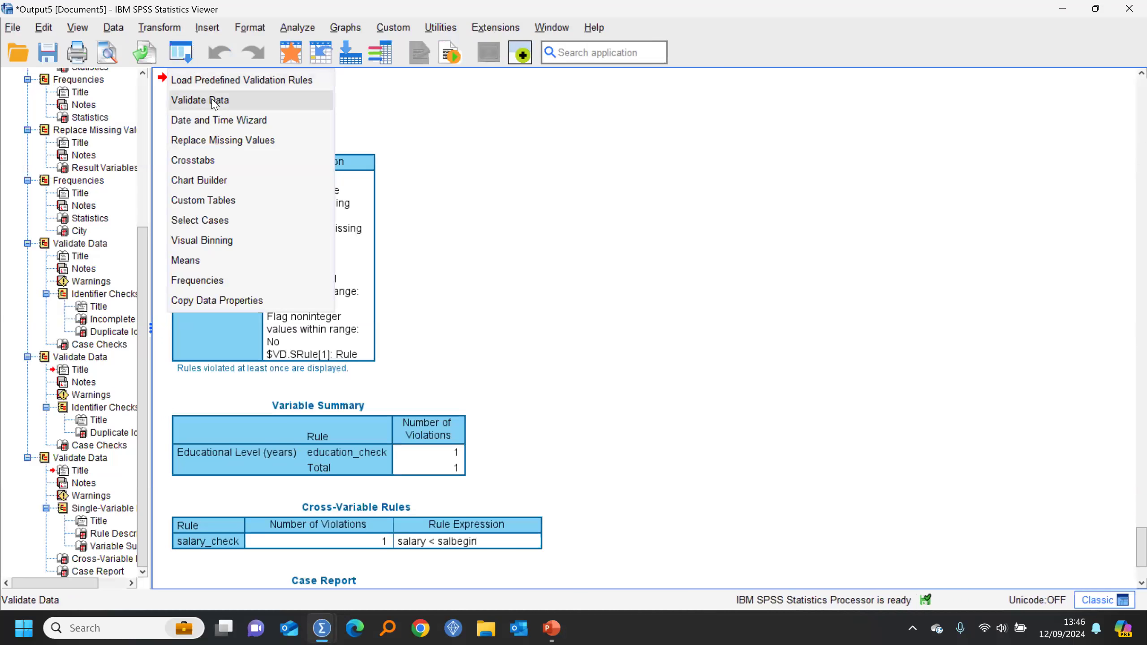
left_click(208, 100)
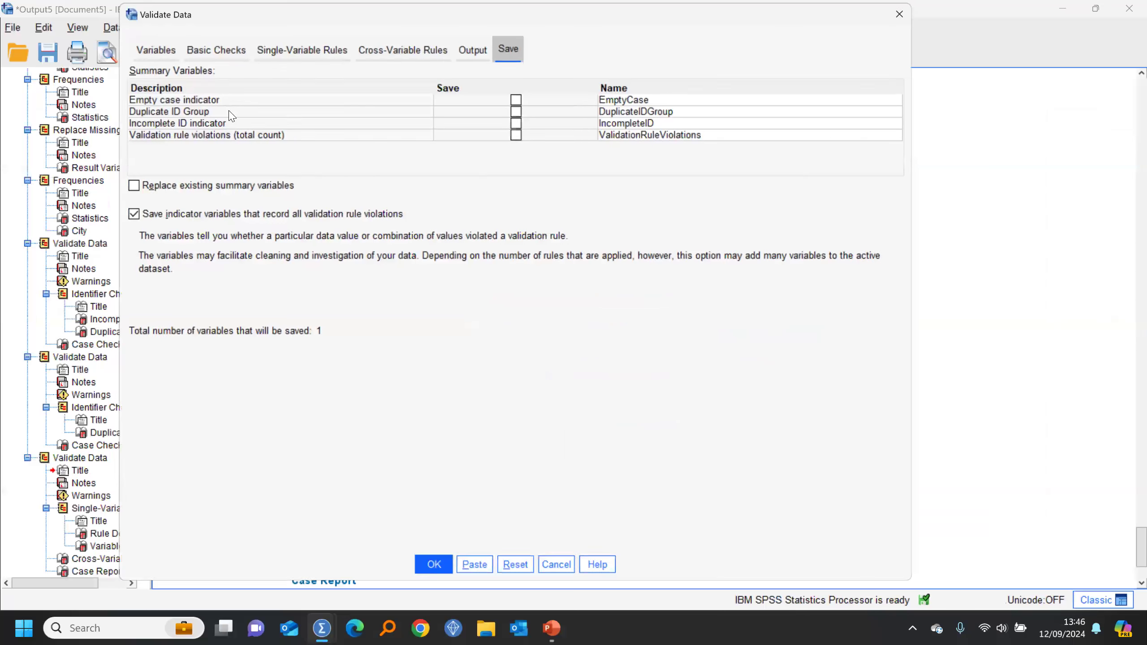
left_click(214, 48)
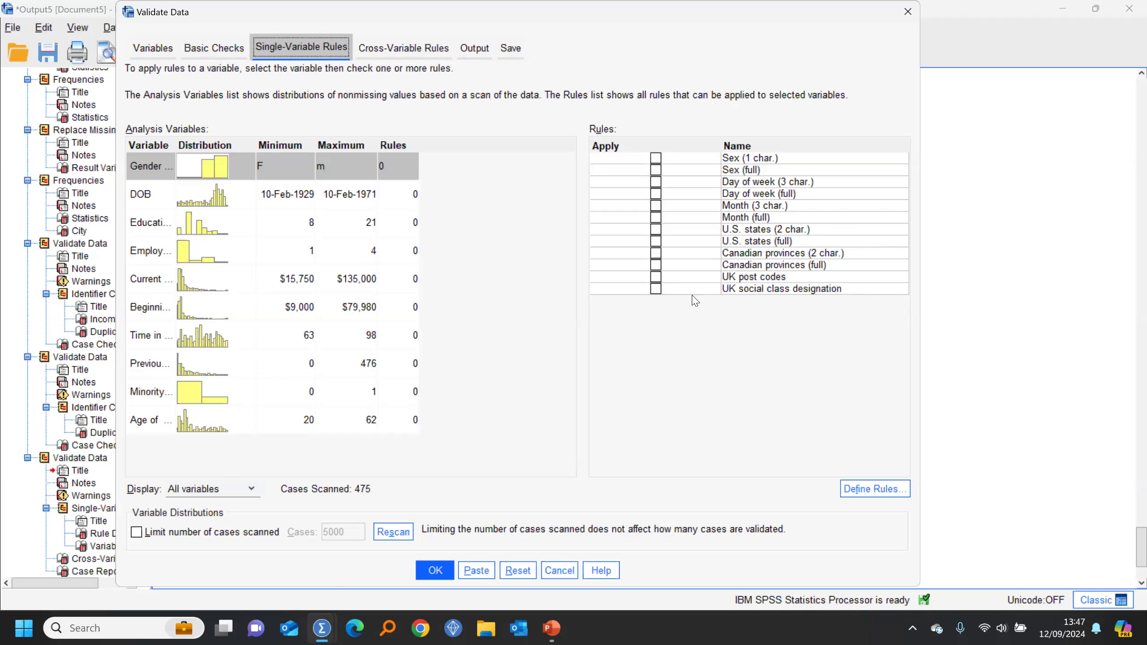
left_click(565, 570)
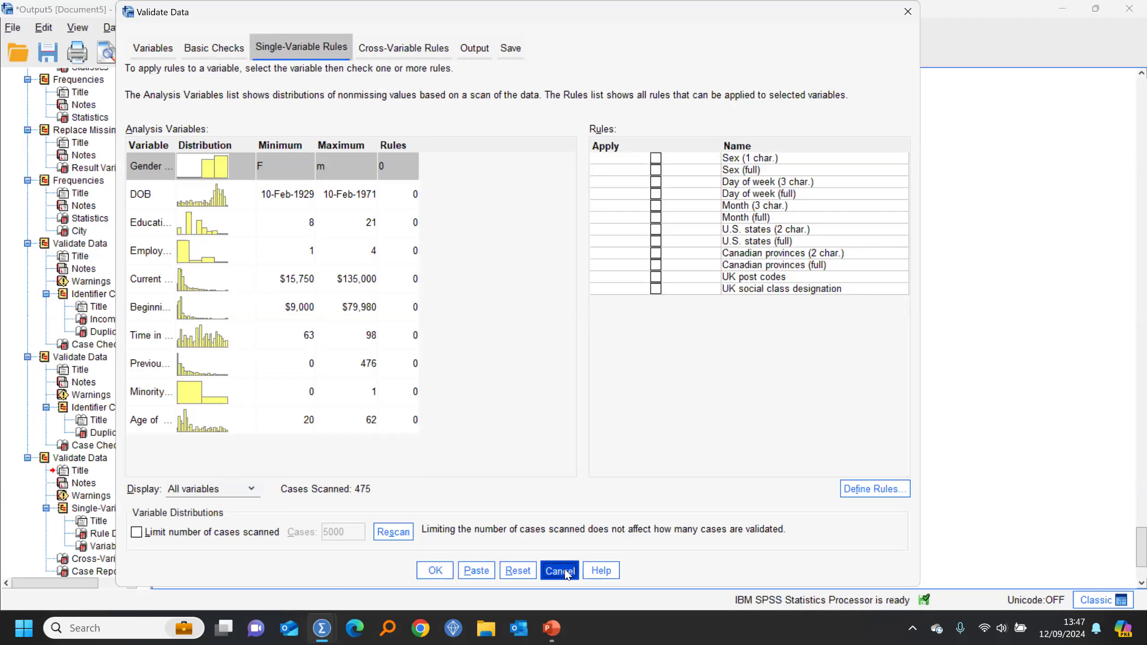
Generate descriptive statistics for the gender variable in the dataset and examine its frequency table for inconsistent codes.
left_click(291, 53)
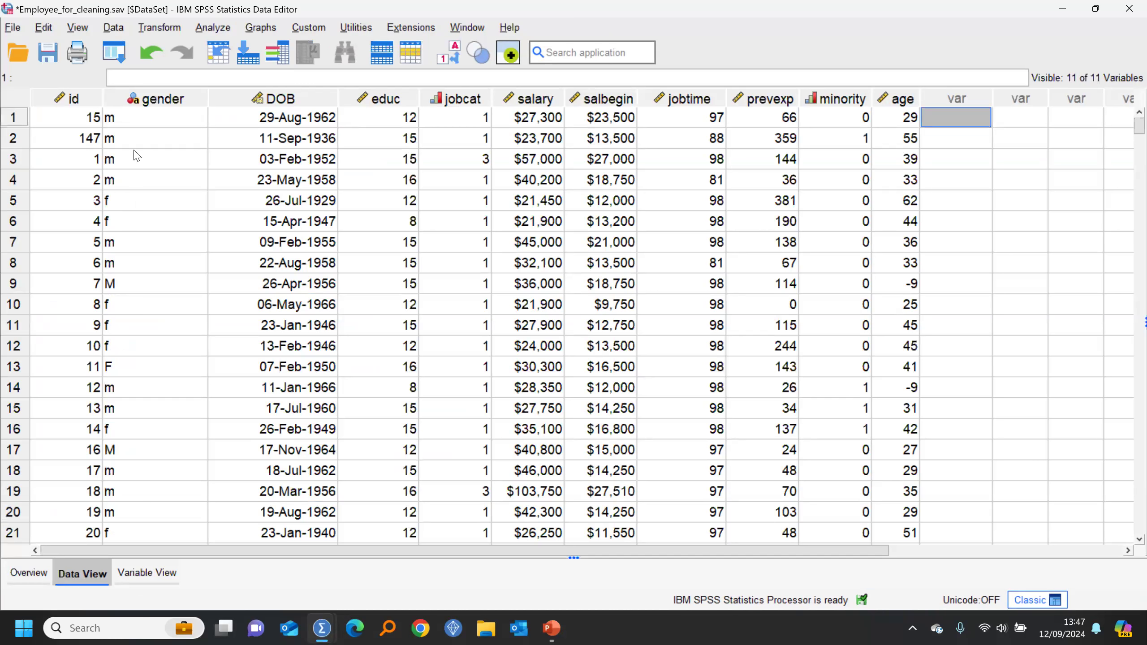
right_click(157, 160)
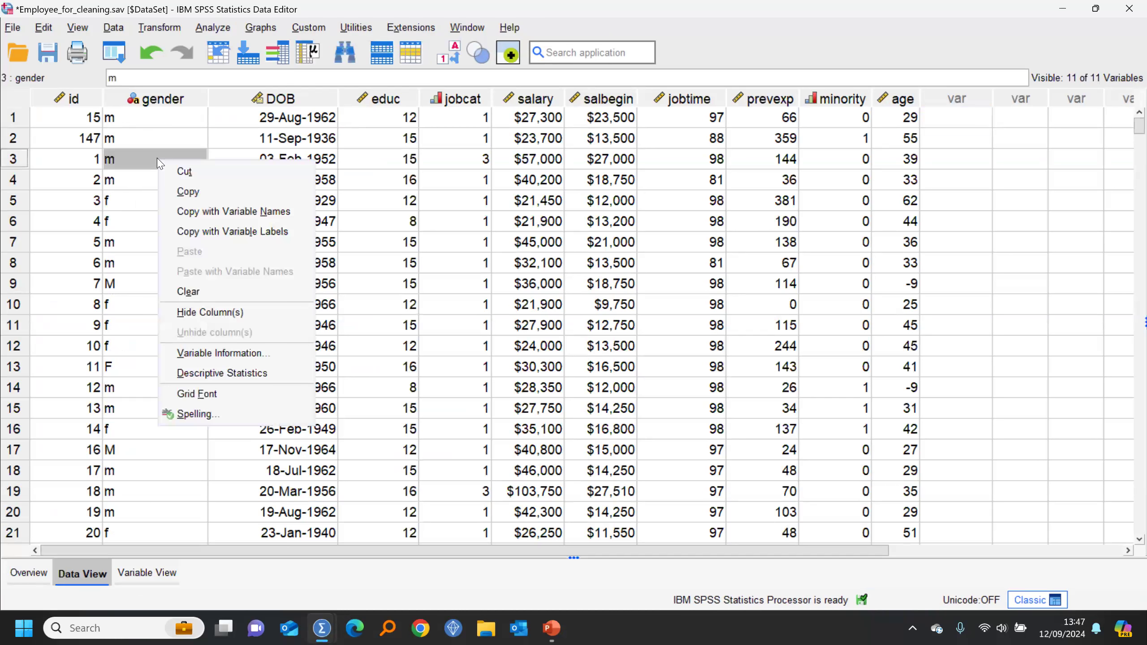
left_click(220, 373)
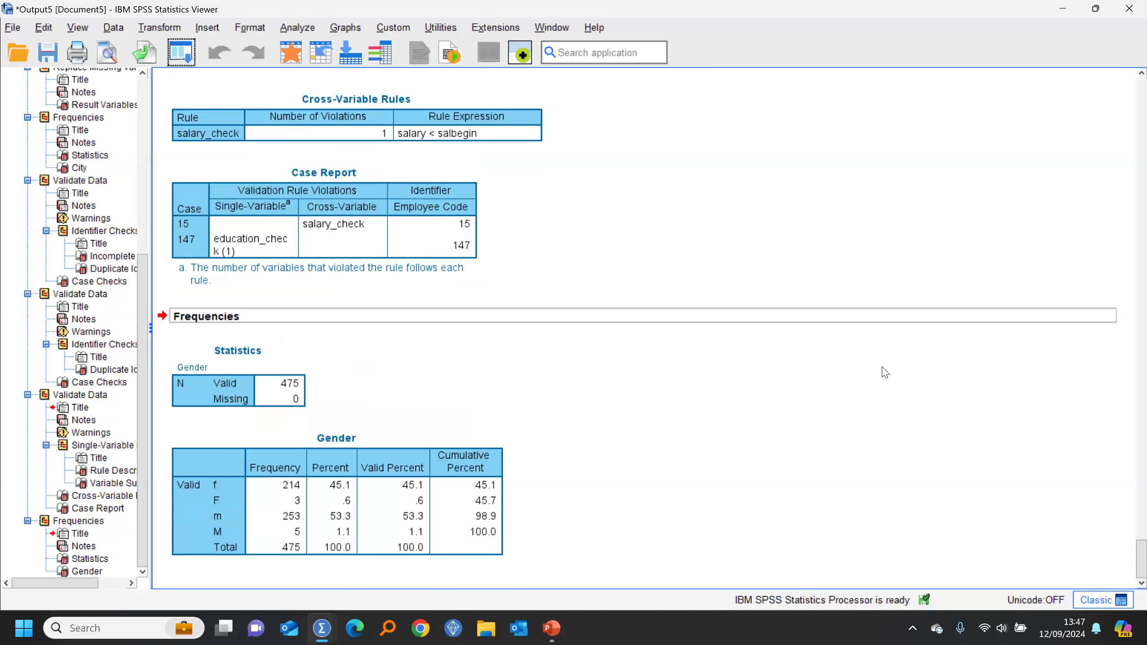
left_click(1007, 403)
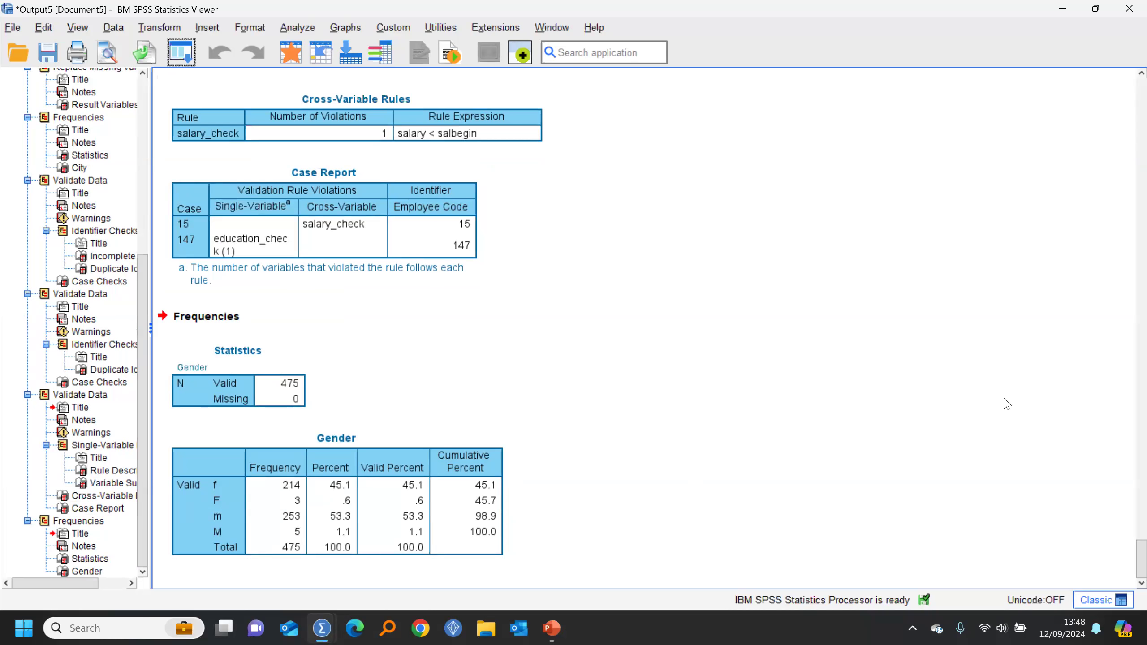
left_click(342, 423)
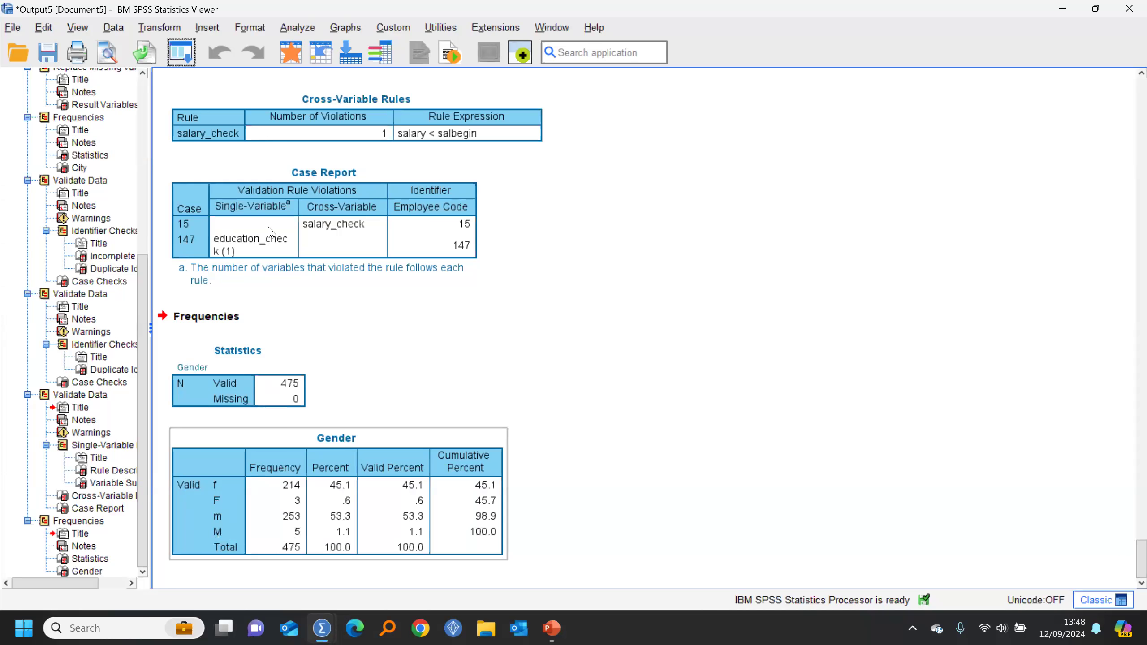
Look up the Upcase function's description in Compute Variable, filtering the functions by "up", and close the dialog without computing anything.
left_click(295, 58)
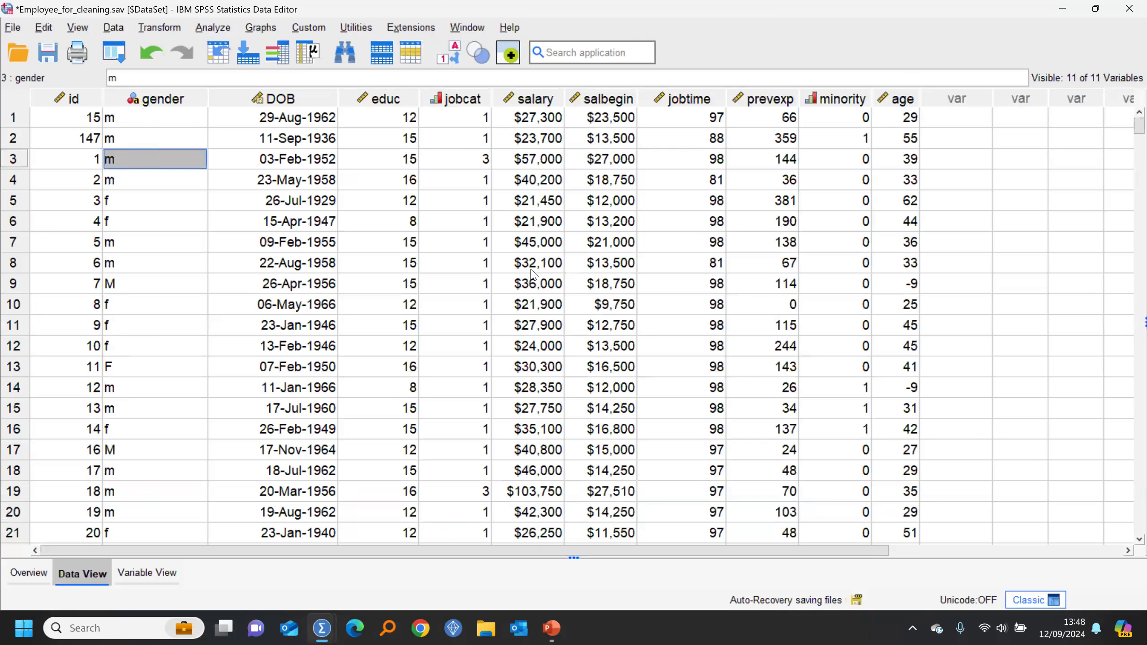
left_click(157, 30)
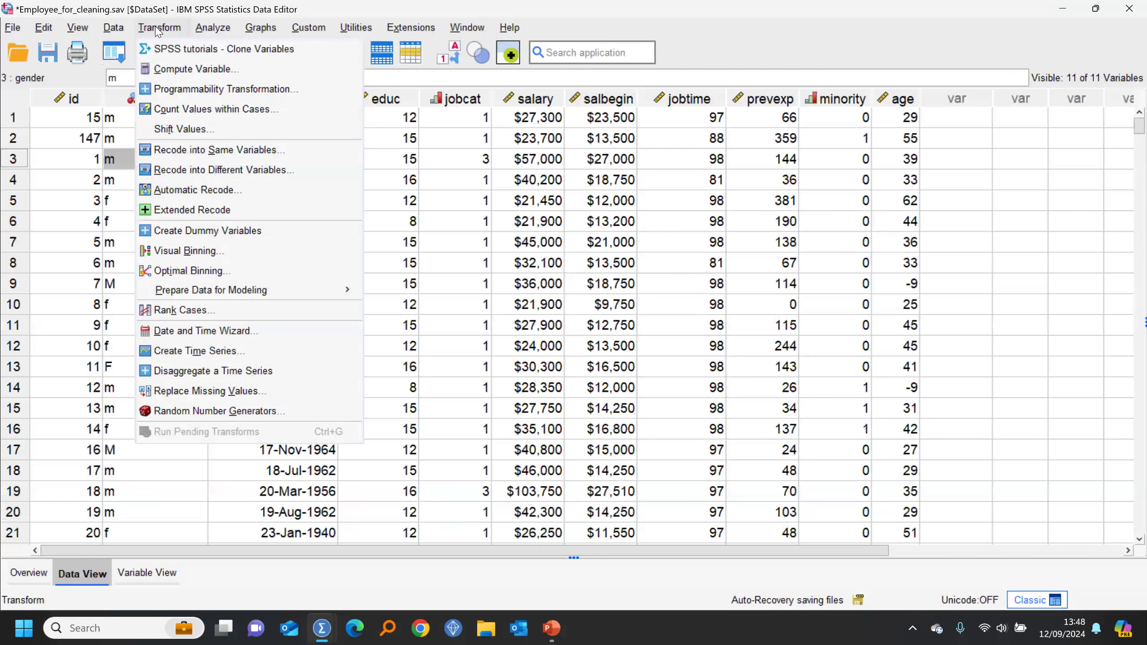
left_click(178, 68)
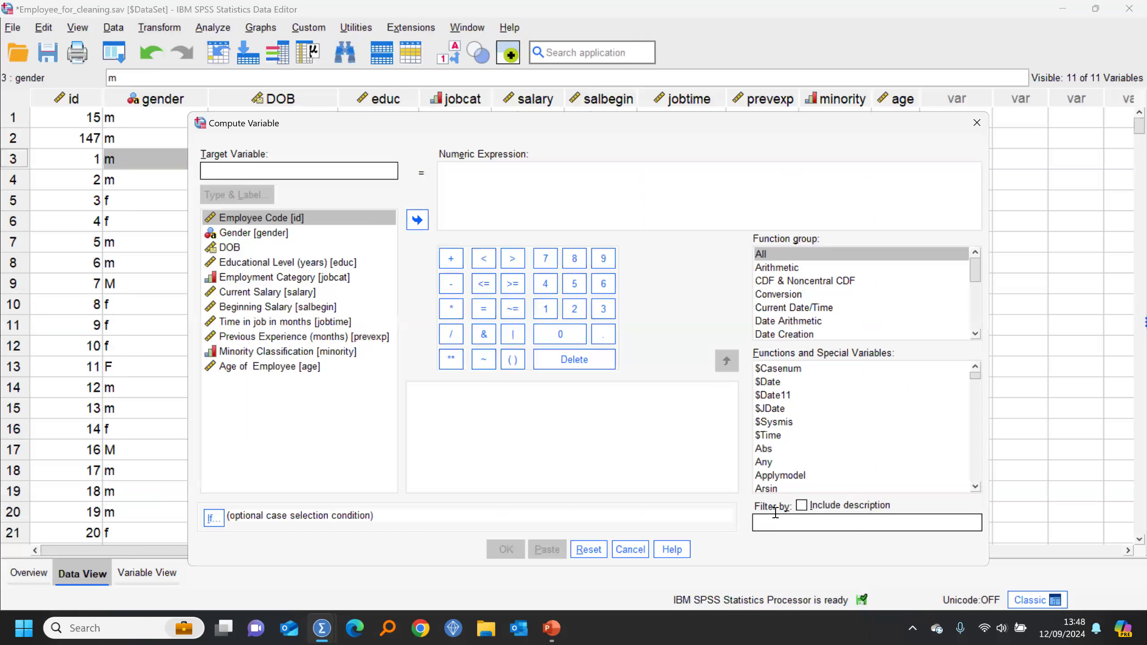
type("up")
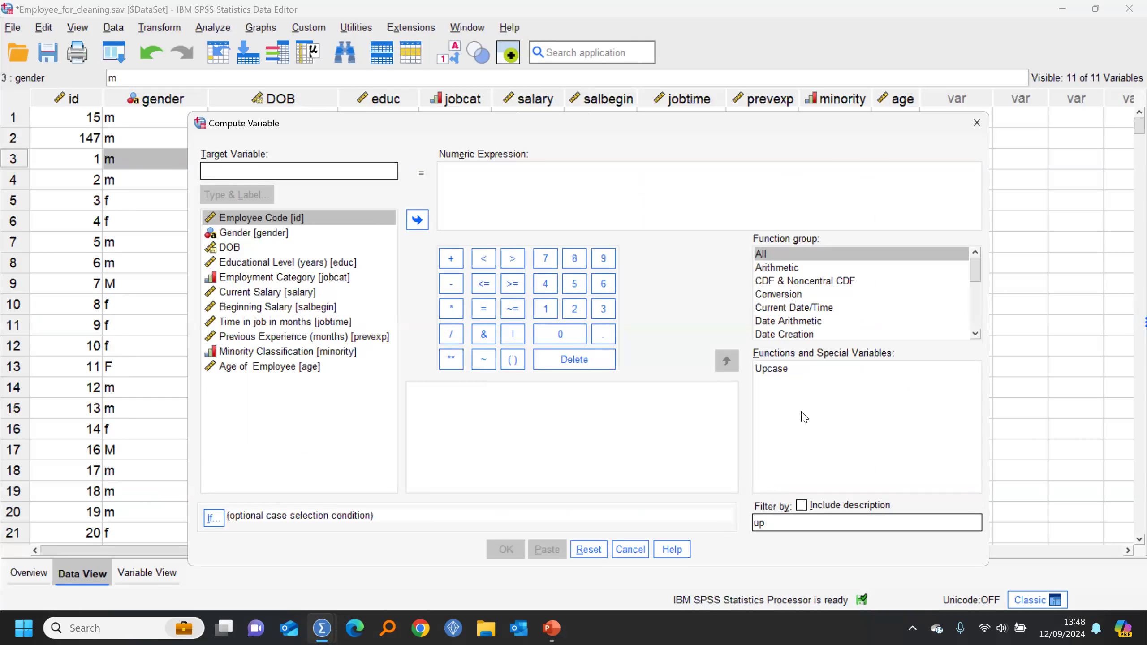
scroll(964, 278, "down", 4)
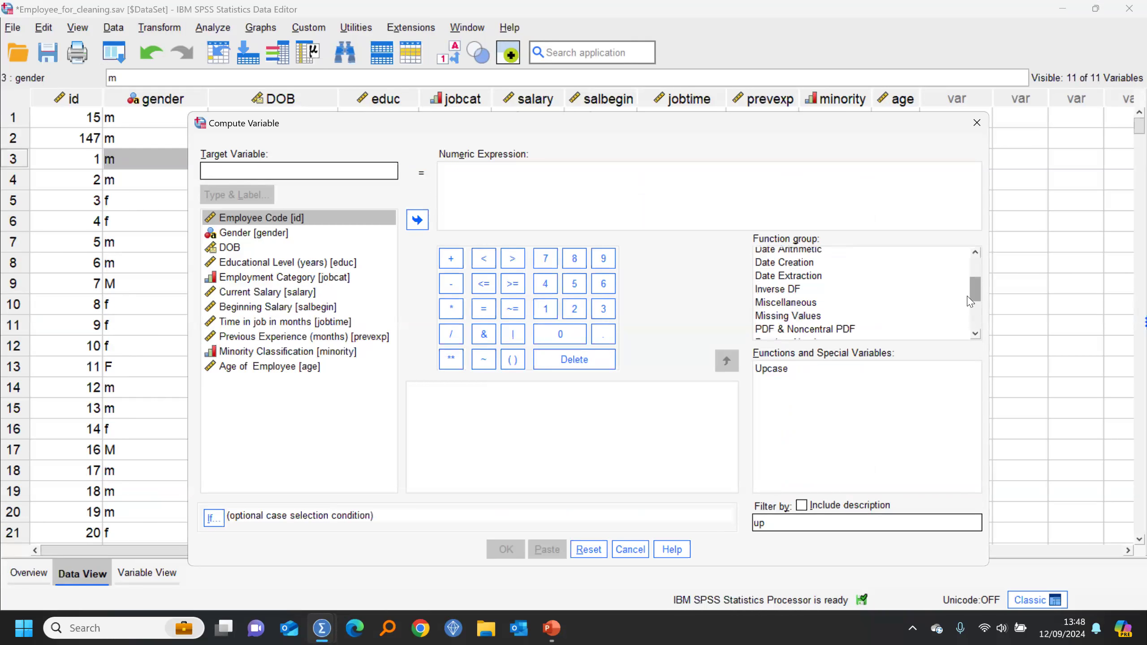
scroll(959, 292, "up", 5)
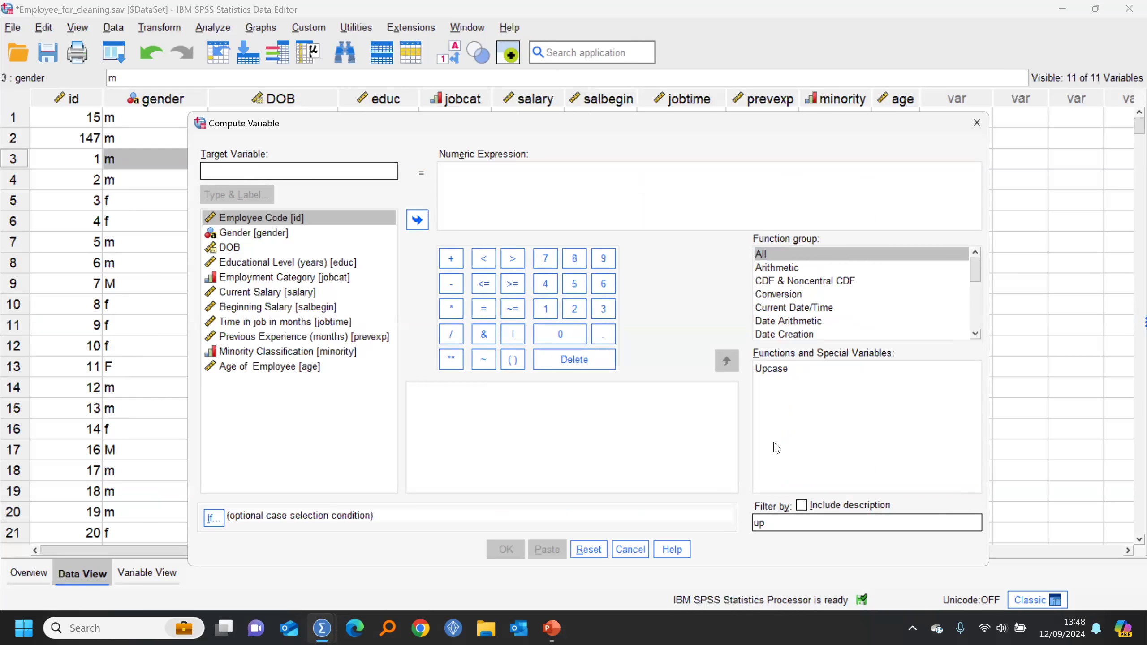
left_click(767, 369)
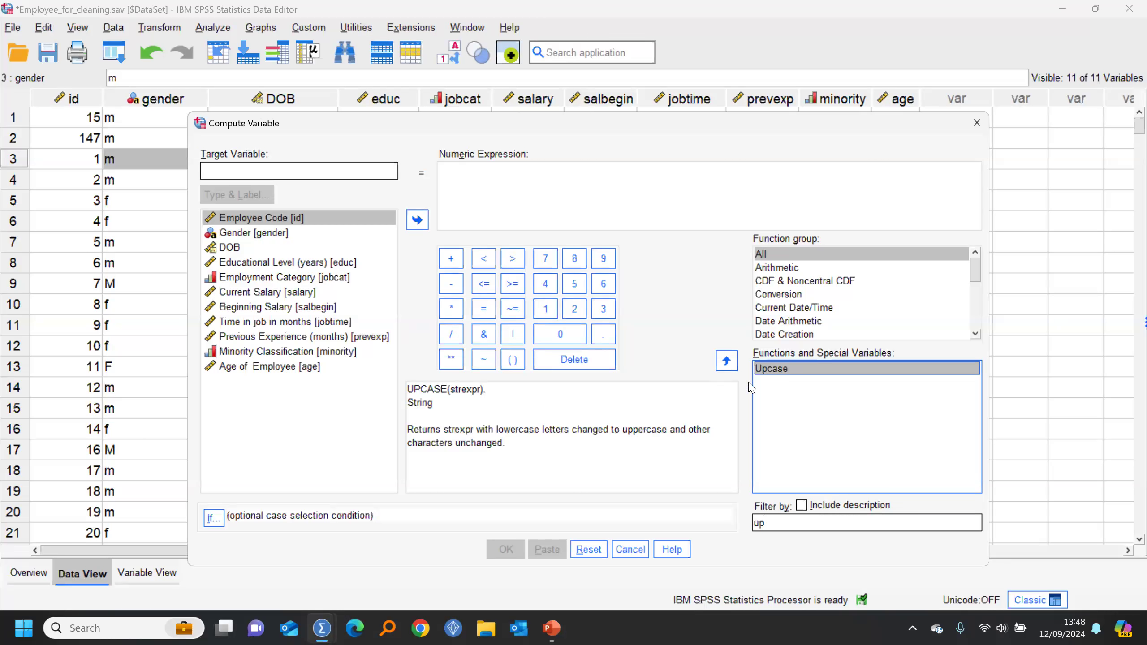
left_click(628, 549)
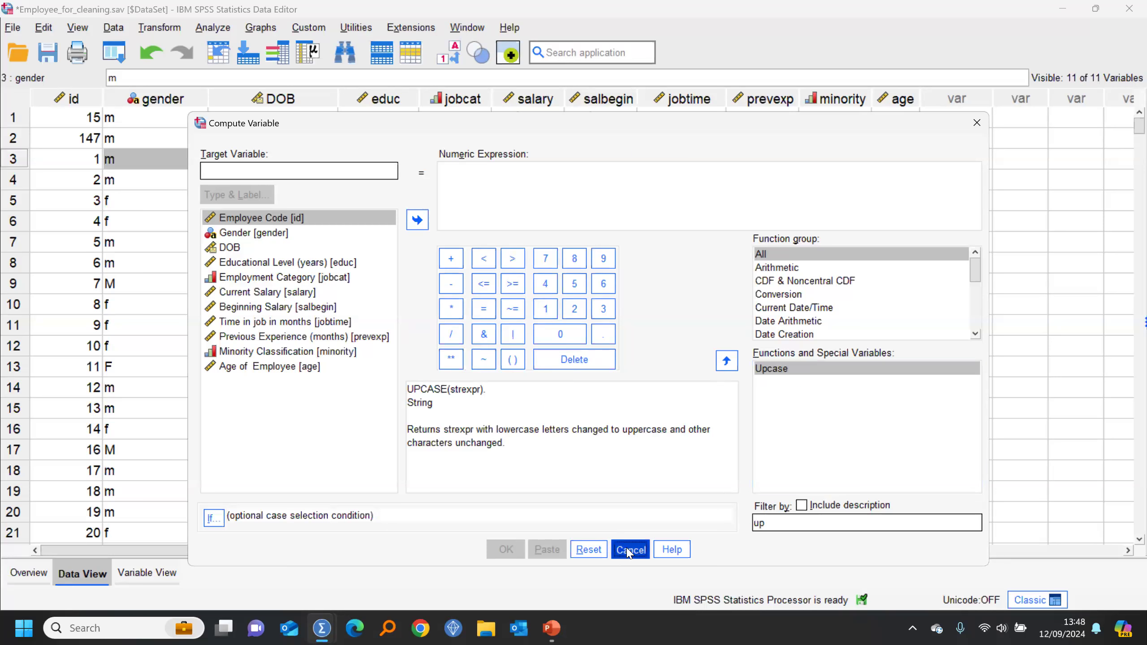
Set up a Recode into Same Variables for gender and add the rule changing M to m.
left_click(156, 28)
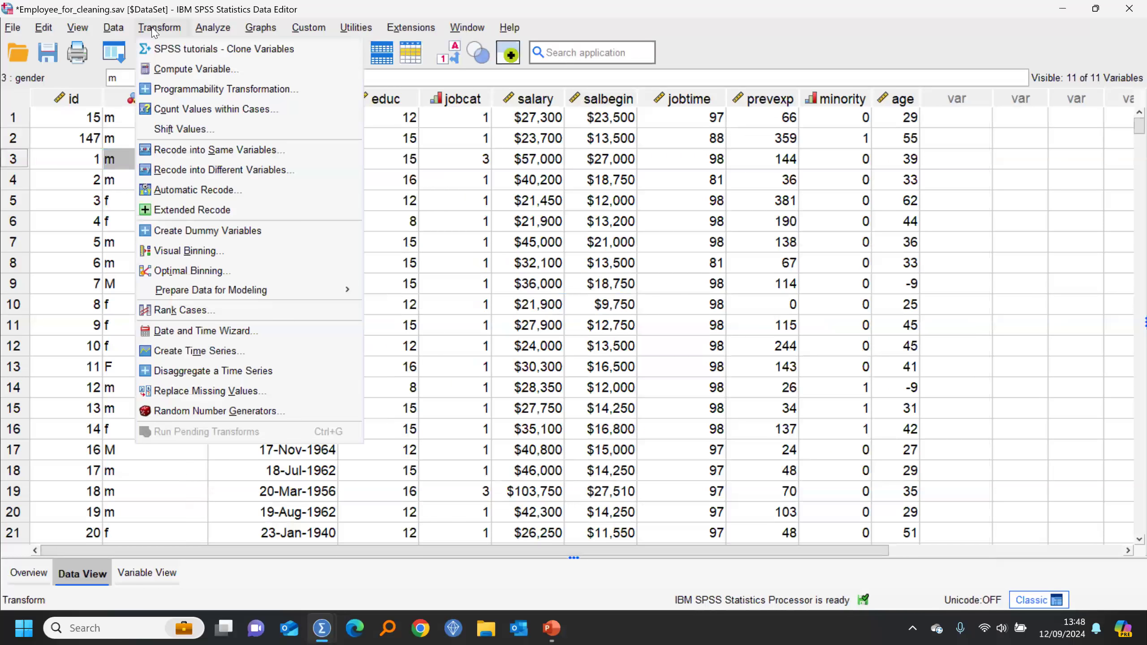
left_click(258, 151)
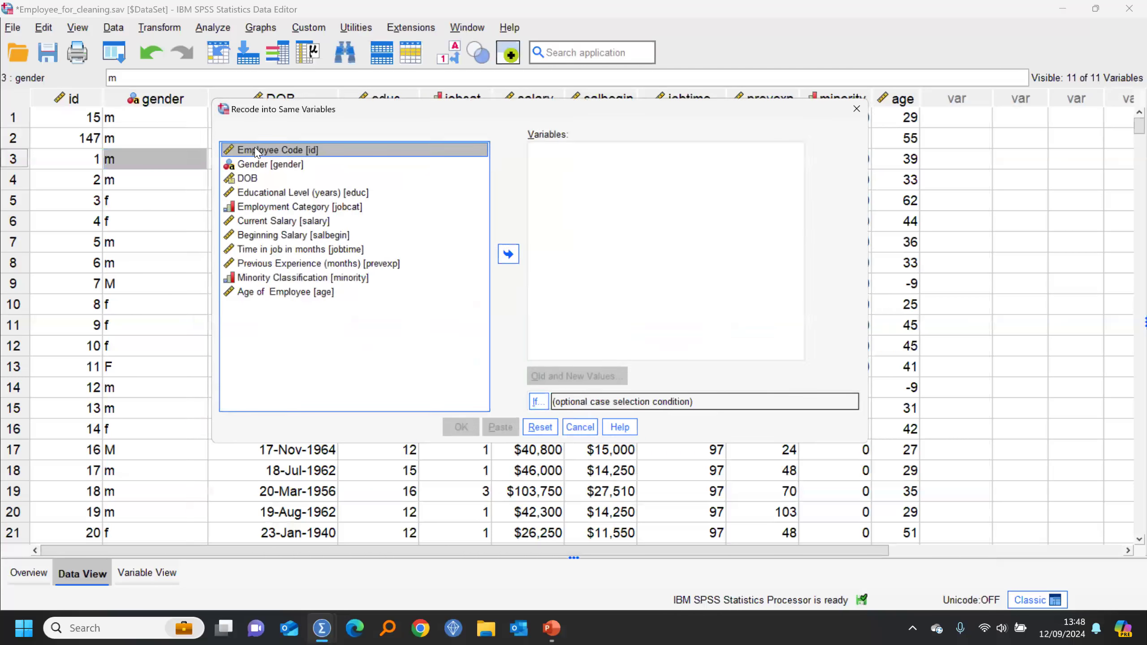
left_click(247, 164)
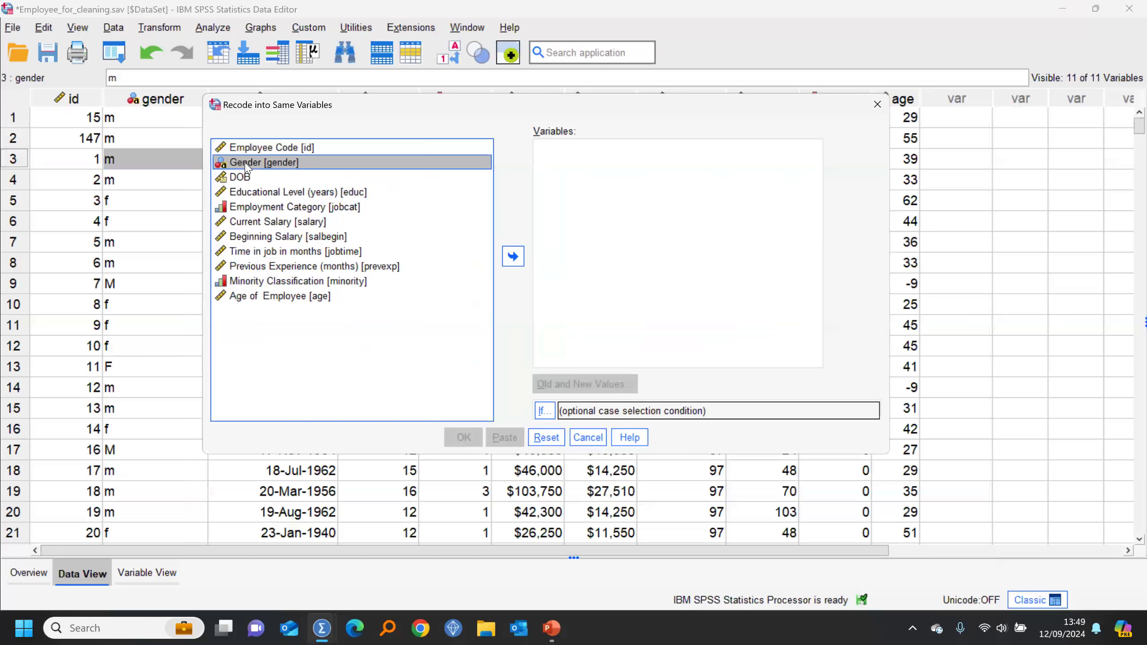
left_click(512, 256)
left_click(585, 384)
left_click(422, 89)
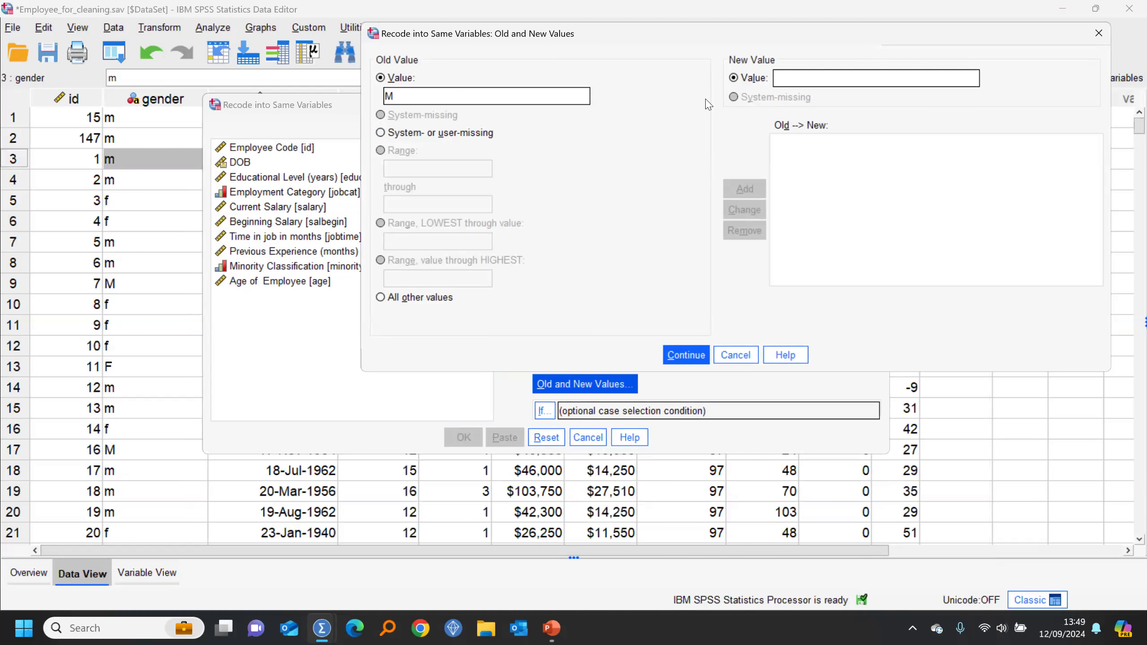
type("m")
left_click(743, 188)
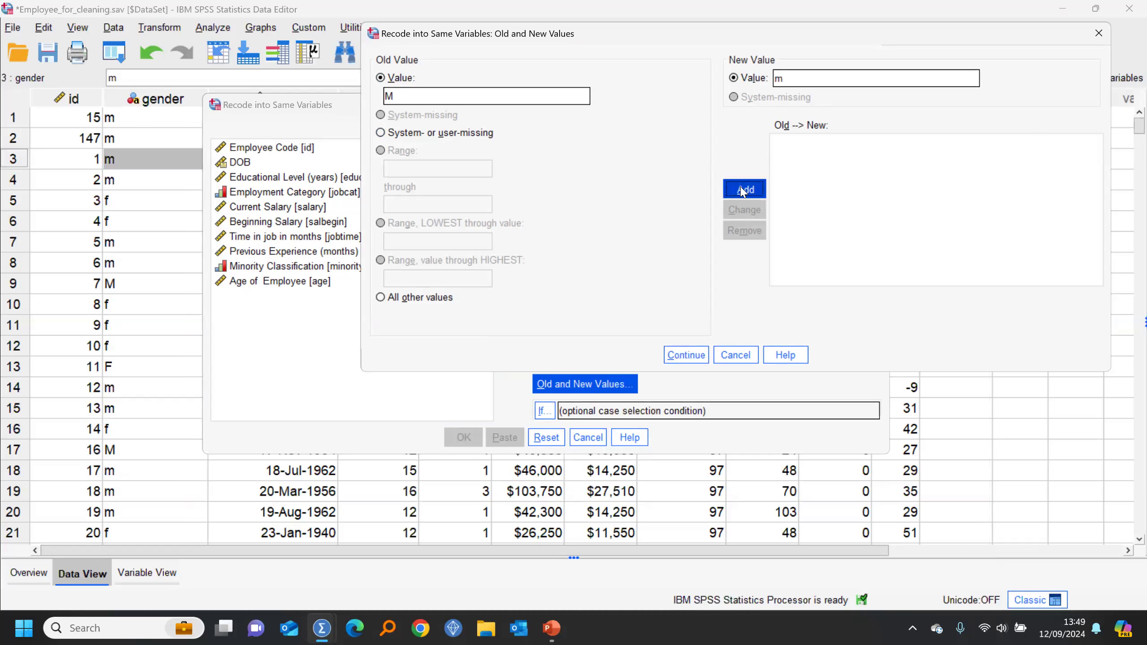
Add the rule changing F to f to the gender recode and run it.
type("F")
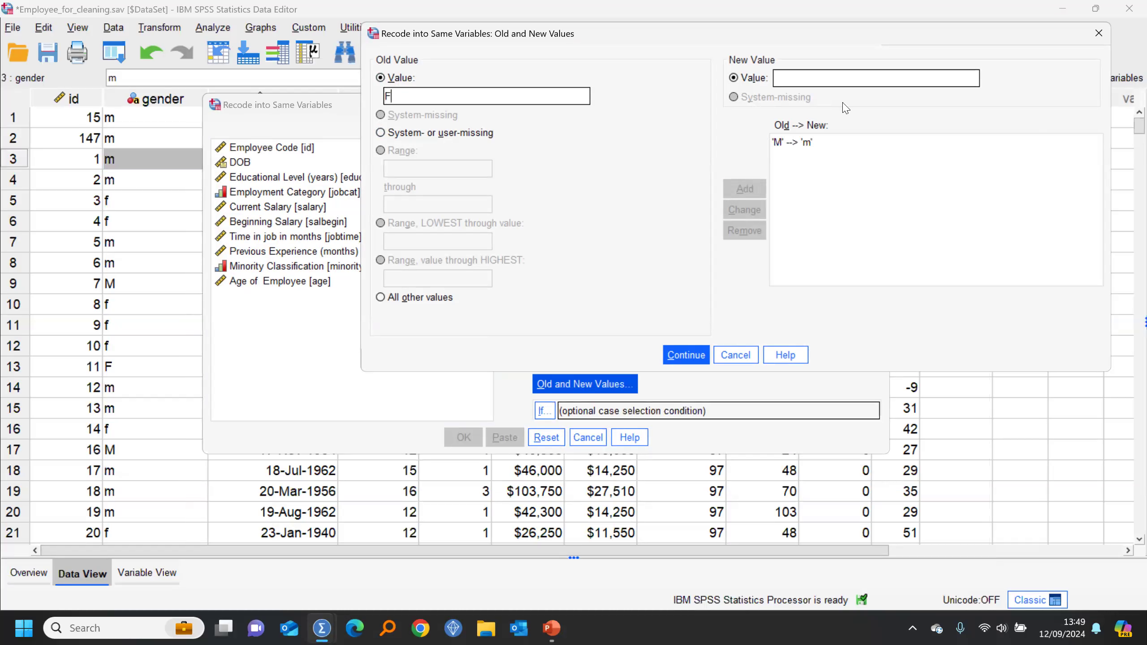
left_click(814, 83)
type("f")
left_click(745, 191)
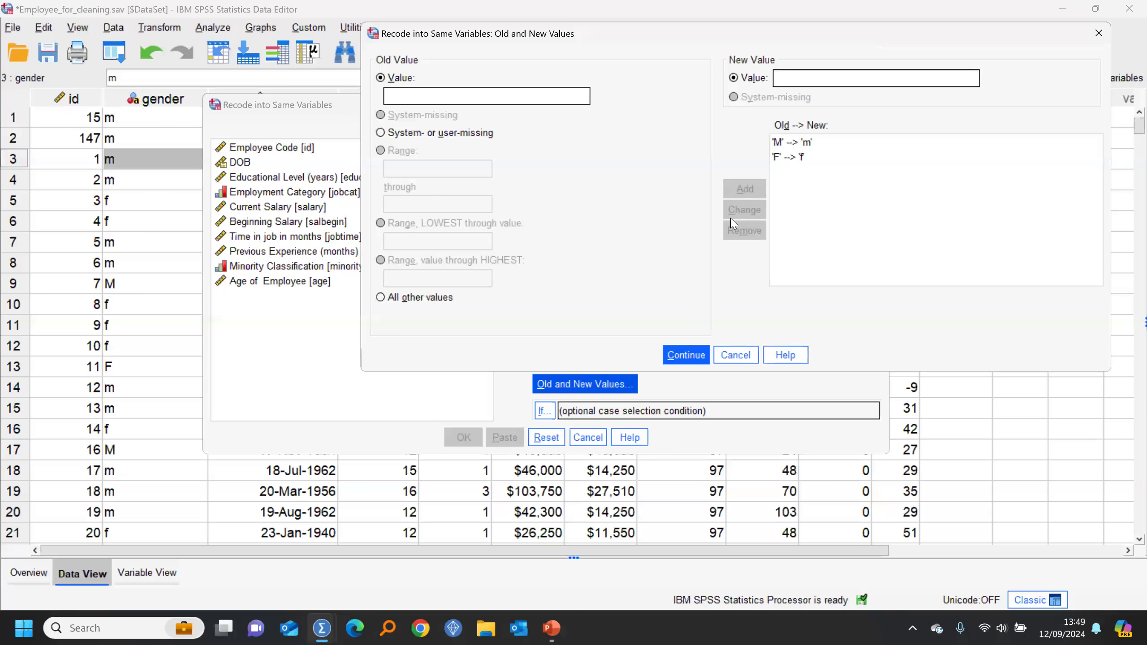
left_click(686, 355)
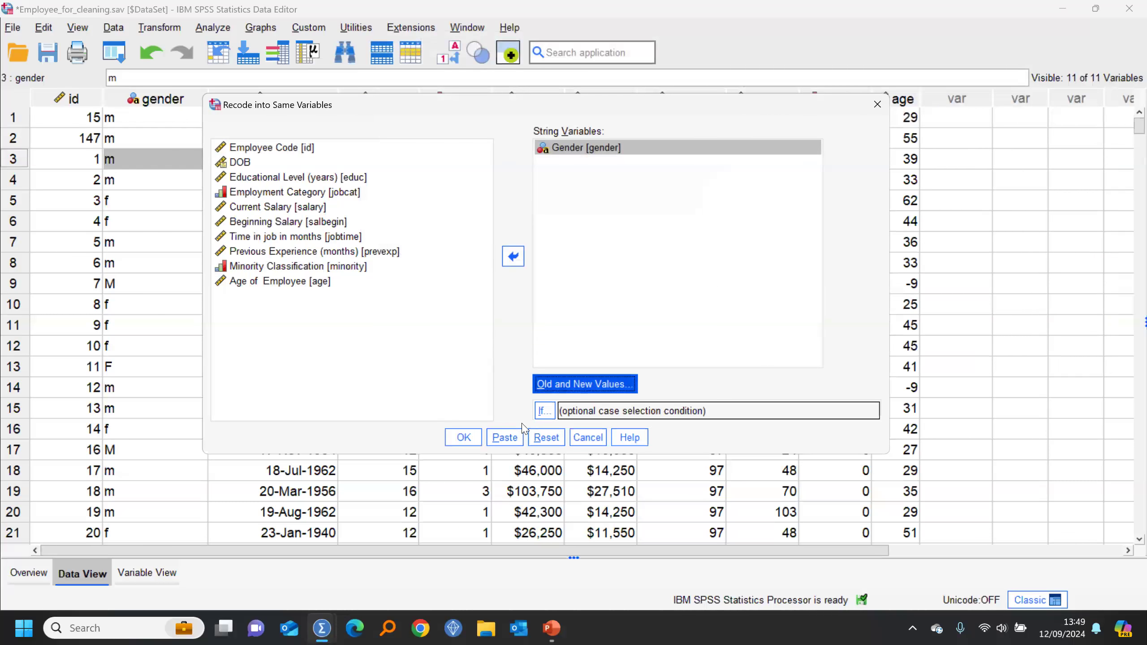
left_click(463, 437)
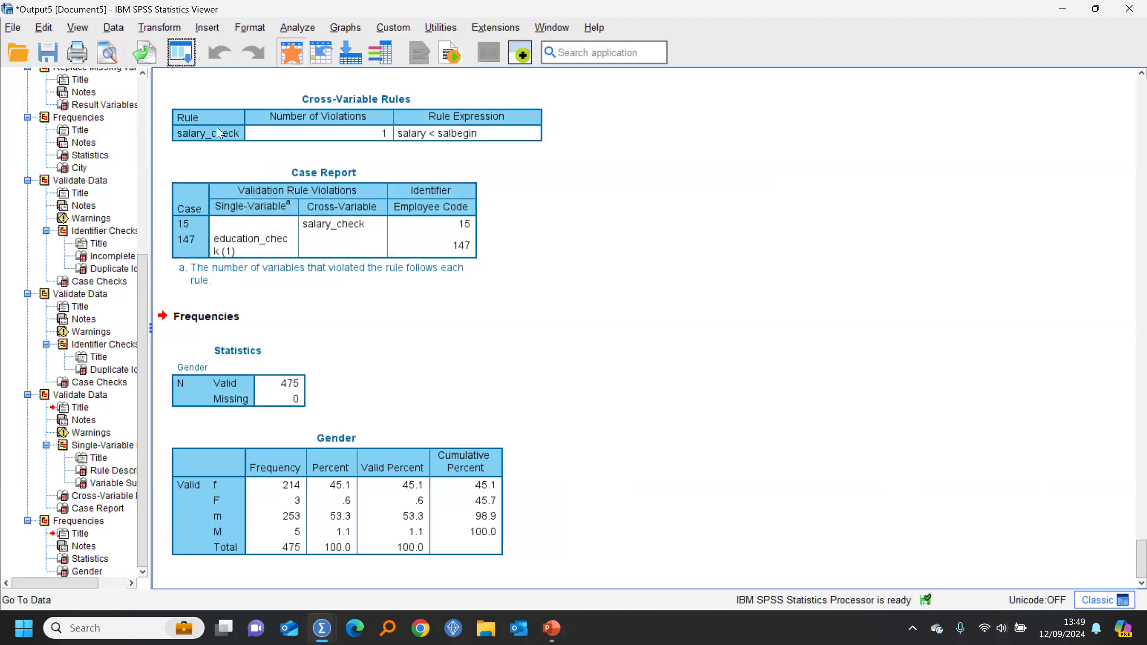
Generate descriptive statistics for the recoded gender variable to check its codes.
left_click(290, 52)
right_click(138, 162)
left_click(248, 372)
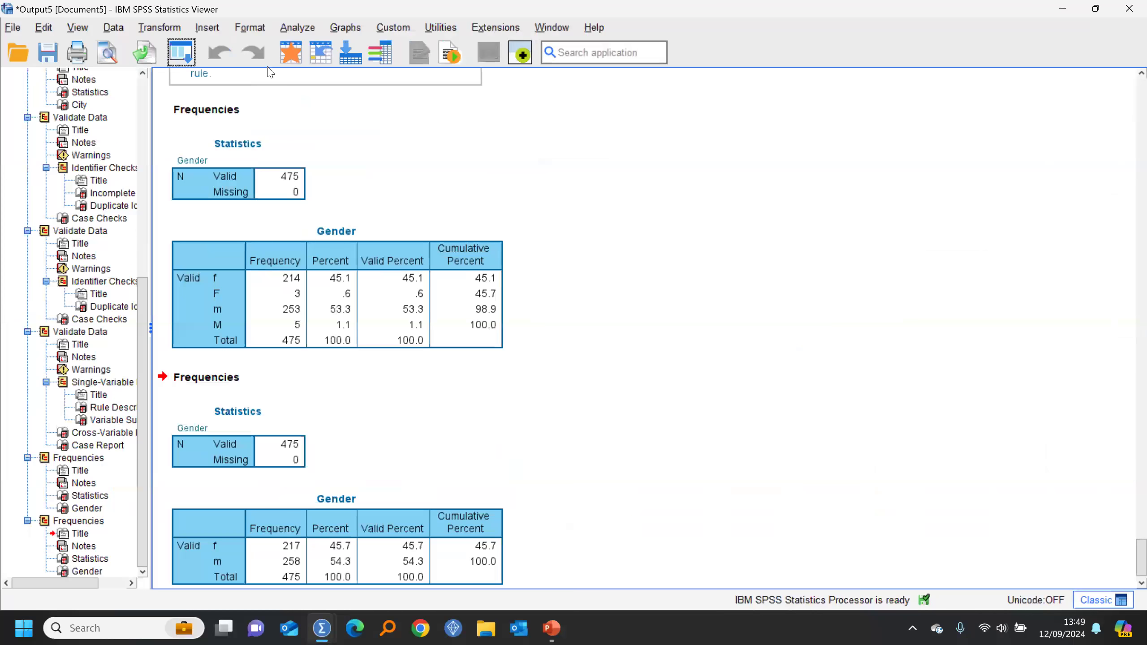
Open the value labels of the gender variable and label the value f as Female.
left_click(291, 52)
double_click(160, 97)
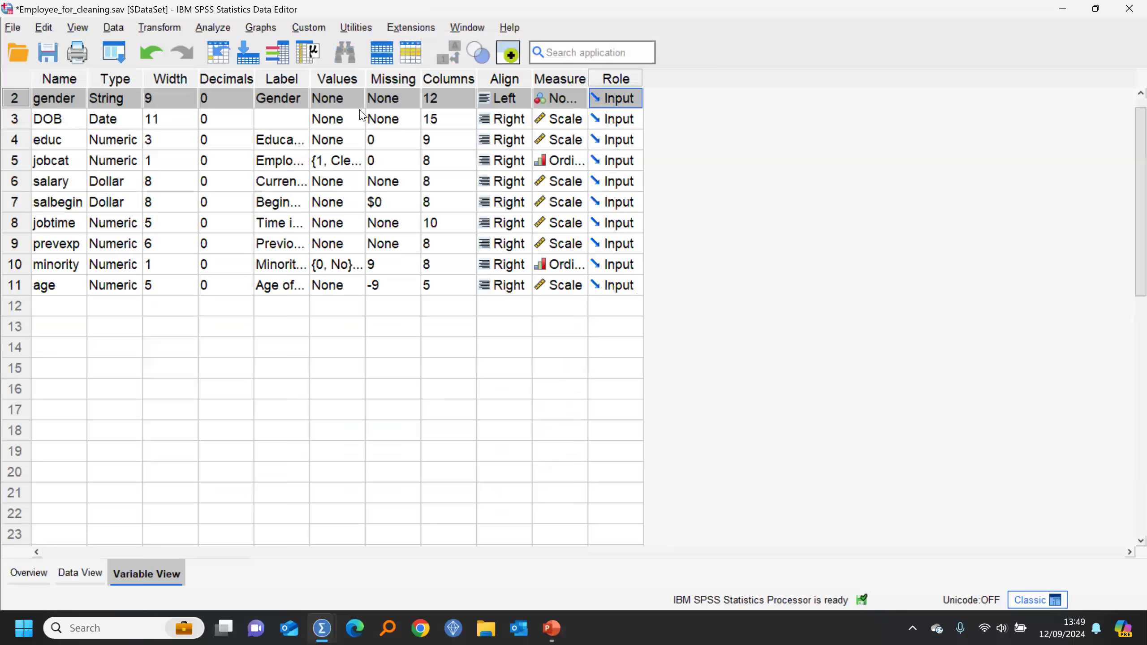
double_click(358, 96)
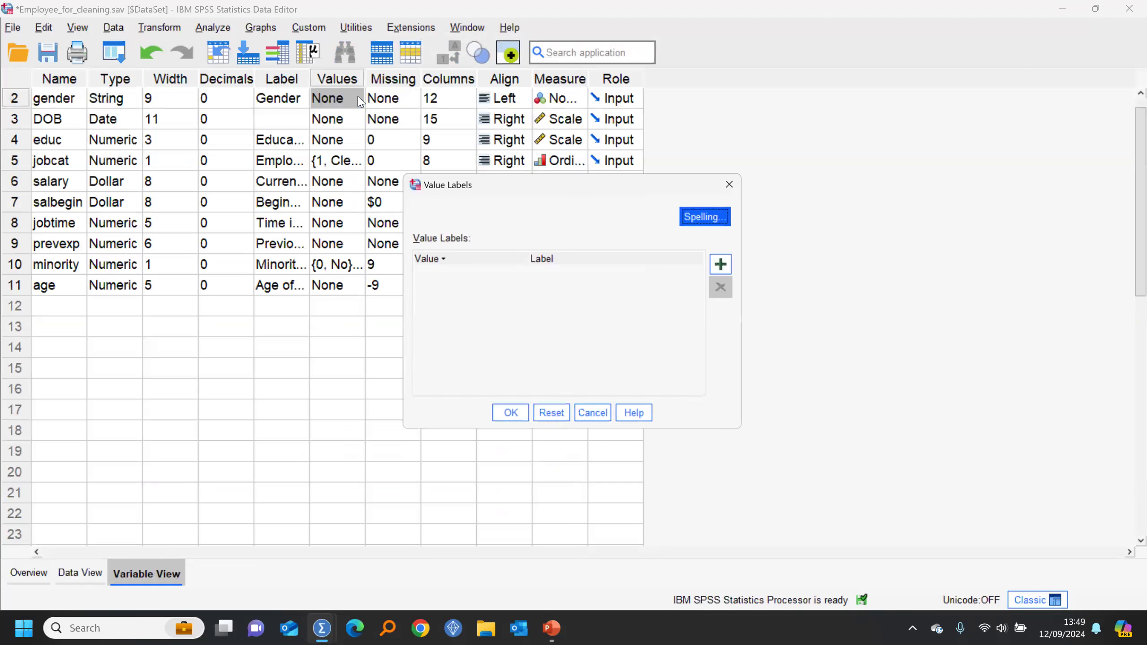
left_click(723, 263)
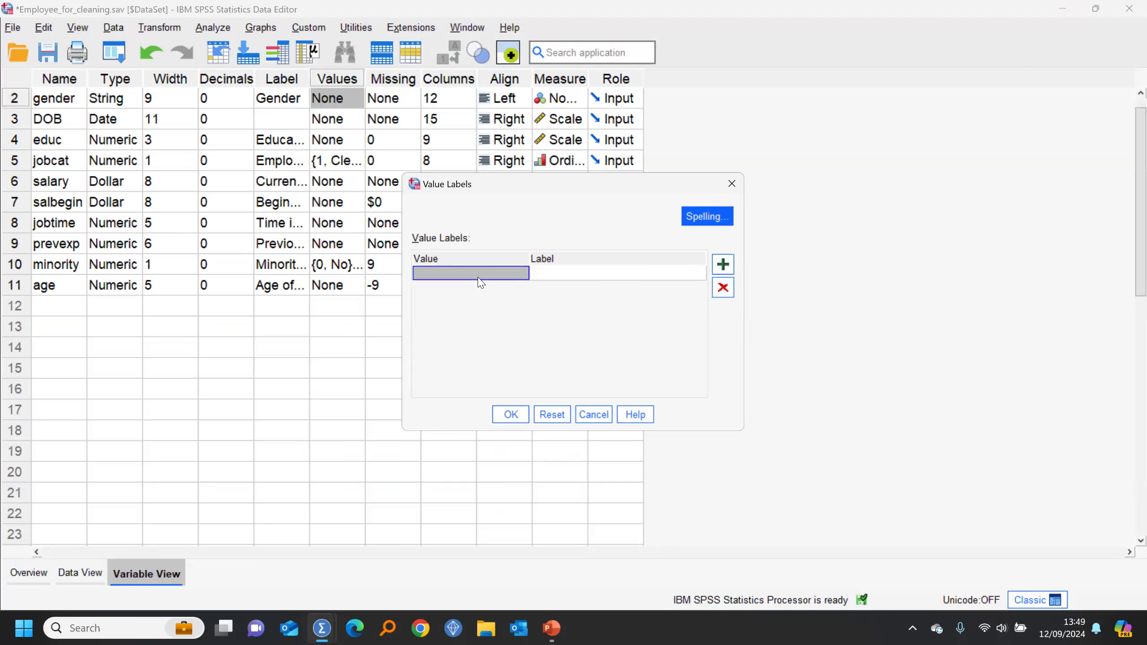
left_click(474, 273)
type("f")
left_click(562, 274)
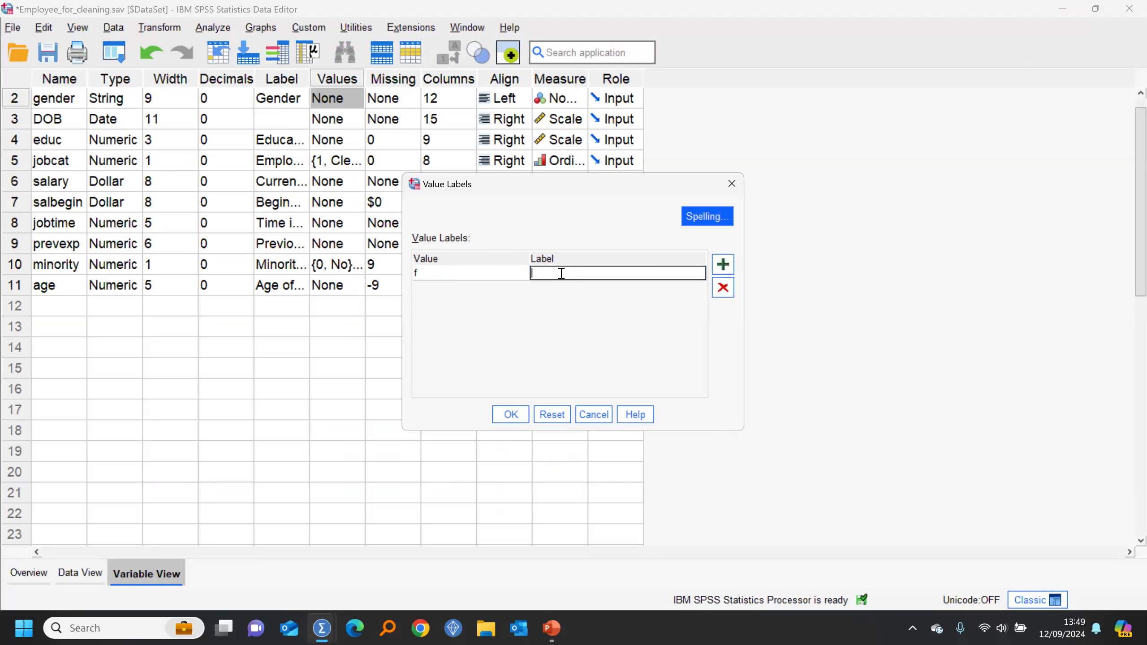
type("Female")
Add the label Male for the value m of gender and apply the value labels.
left_click(722, 264)
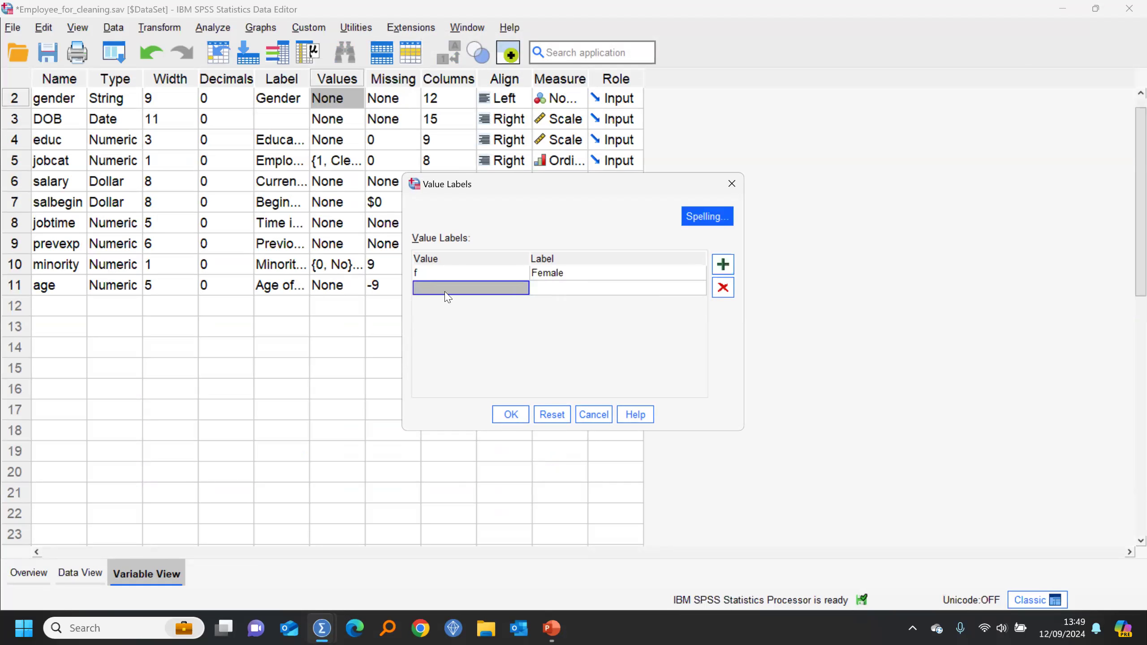
left_click(414, 292)
type("m")
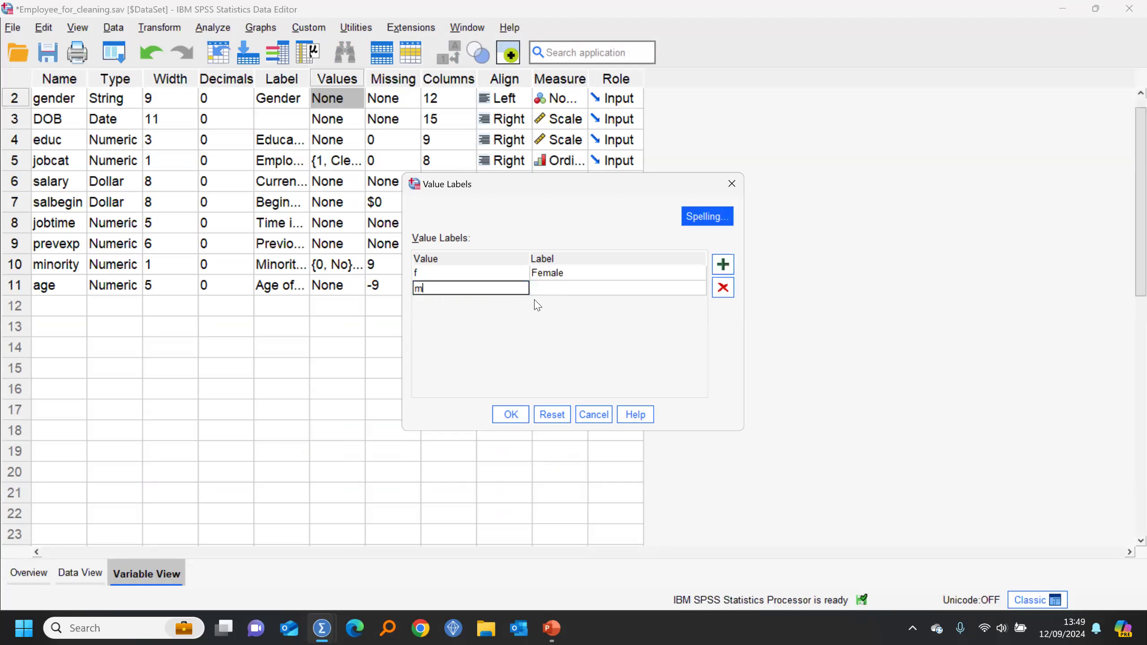
left_click(545, 291)
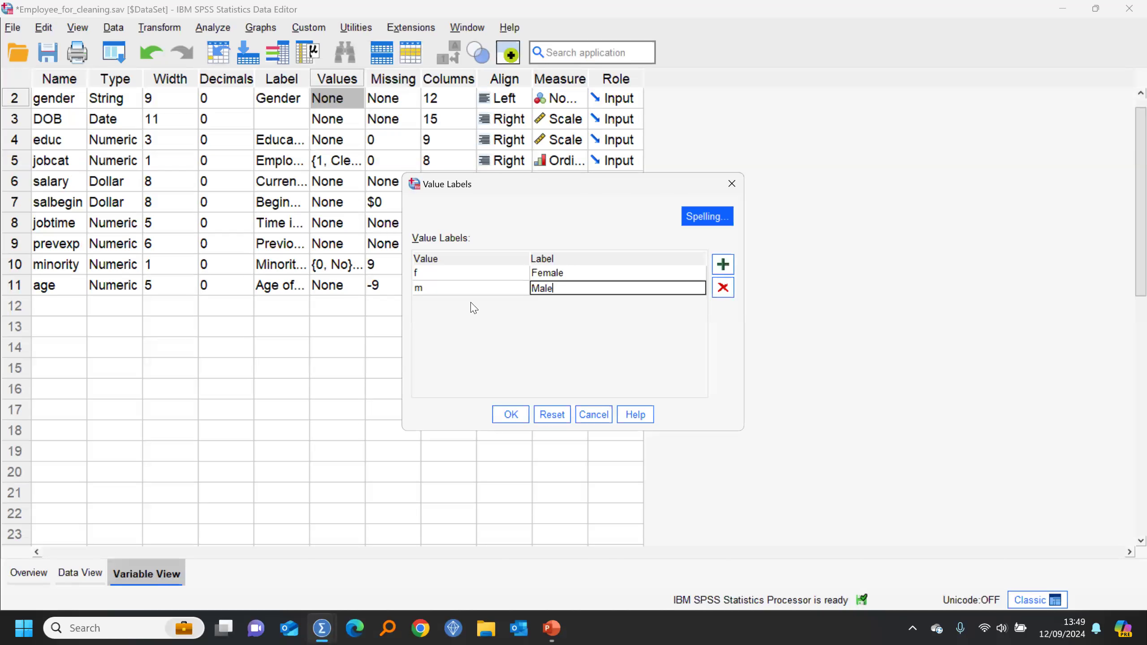
left_click(510, 415)
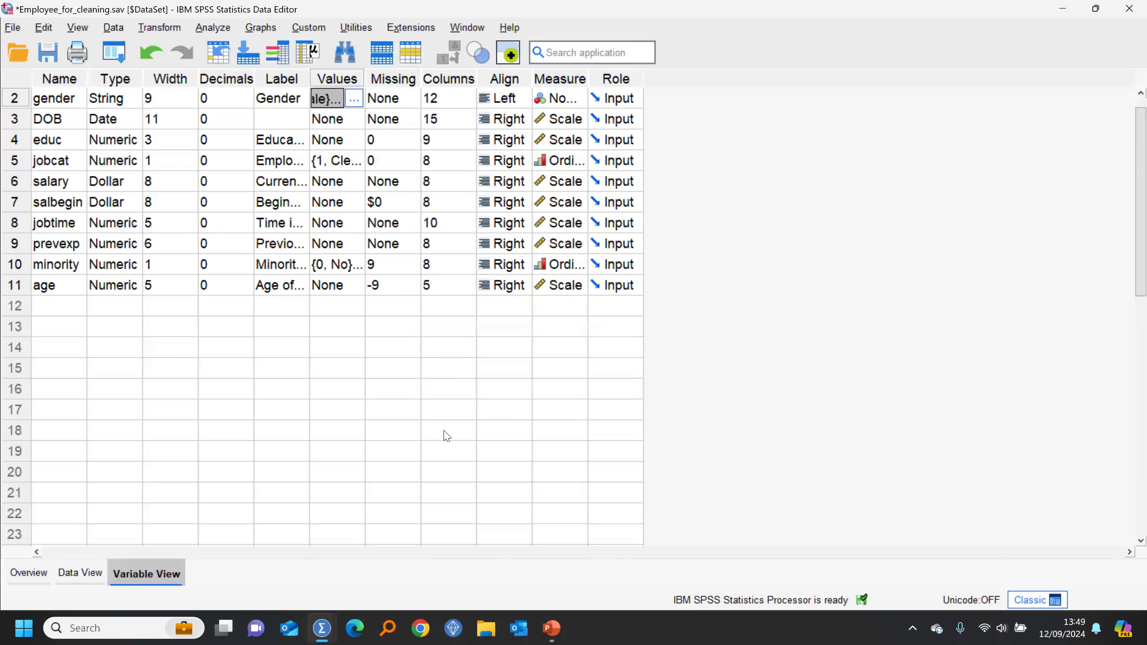
Toggle the data grid's display between codes and value labels, leaving the value labels shown.
left_click(80, 573)
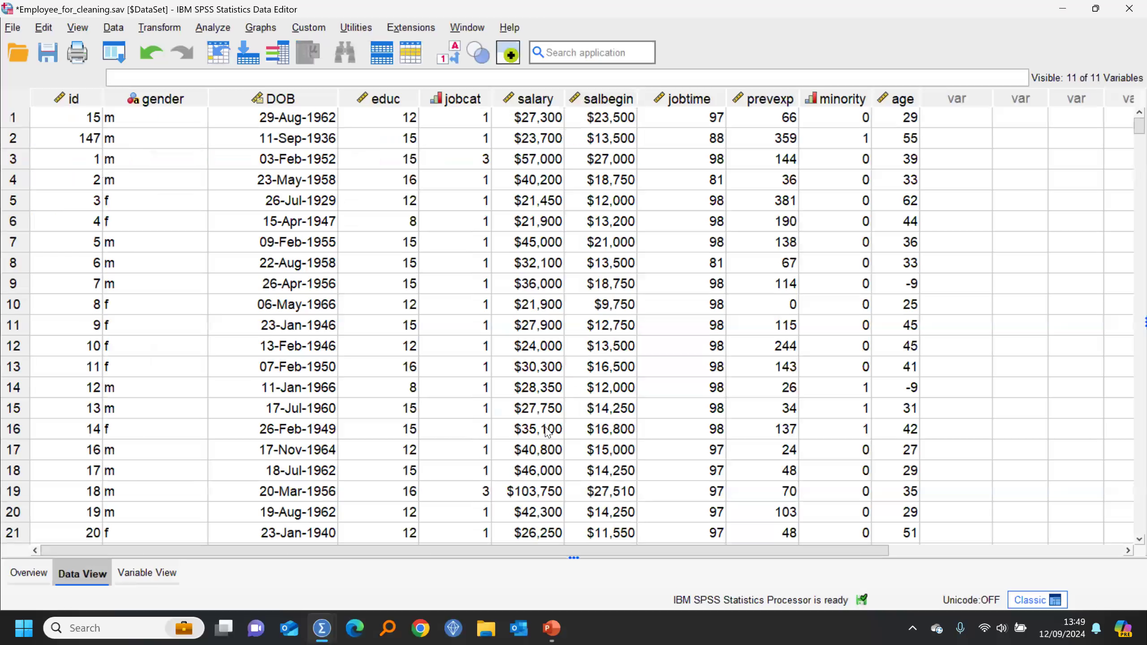
left_click(454, 64)
left_click(454, 64)
left_click(454, 64)
left_click(454, 64)
left_click(454, 64)
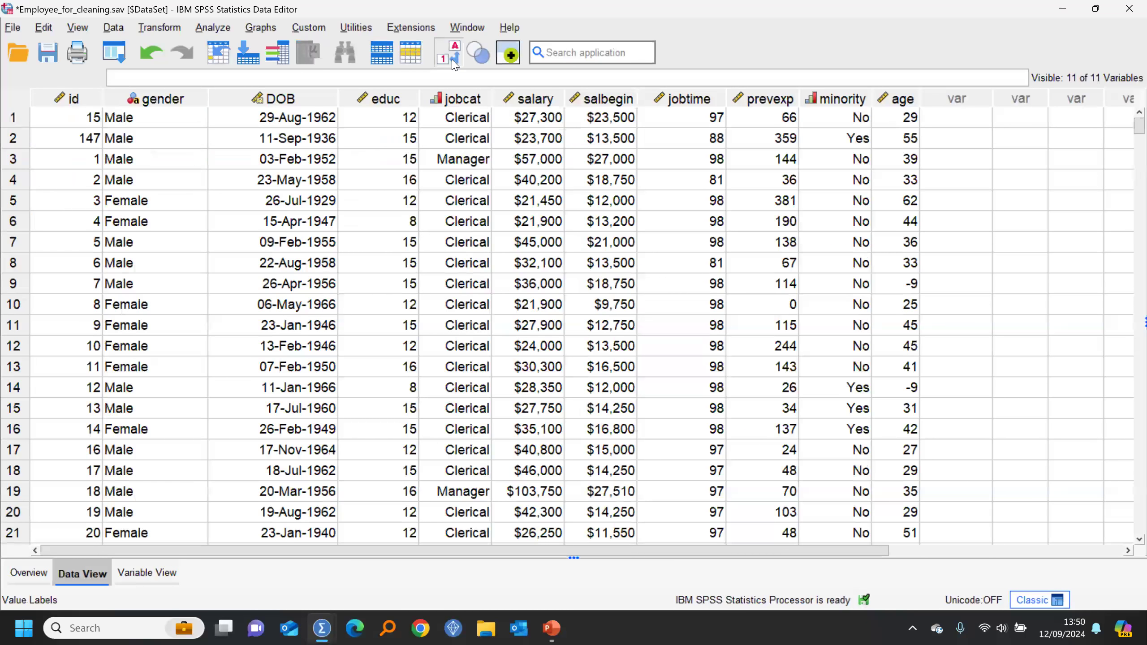
Generate descriptive statistics for gender with its value labels applied, and return to the dataset.
right_click(152, 142)
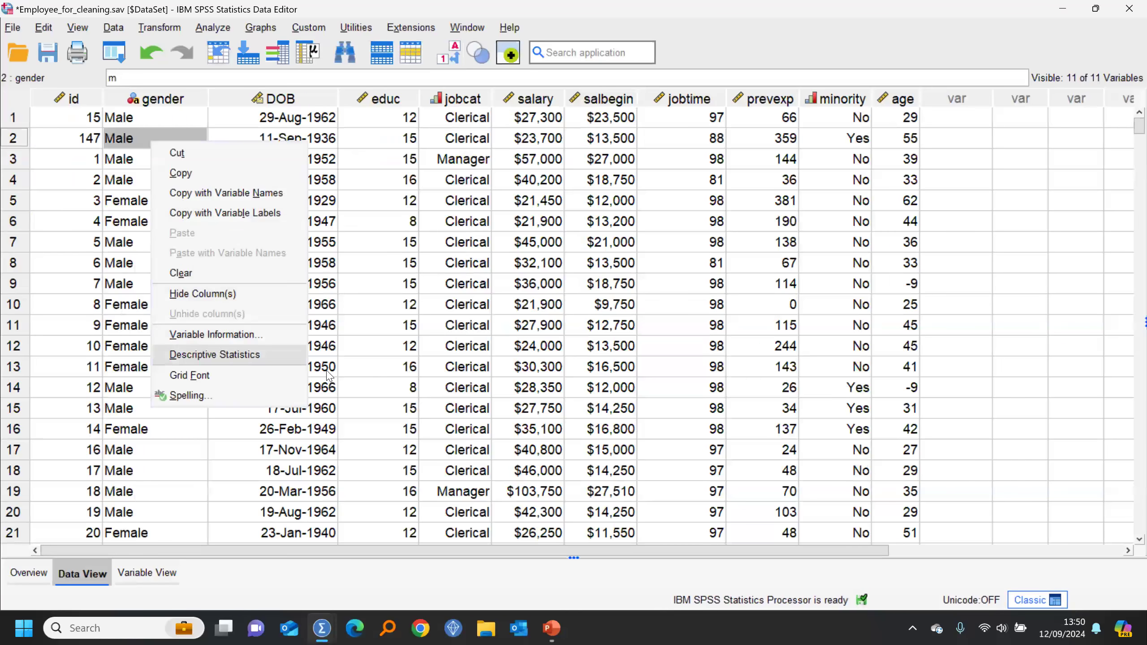
left_click(222, 355)
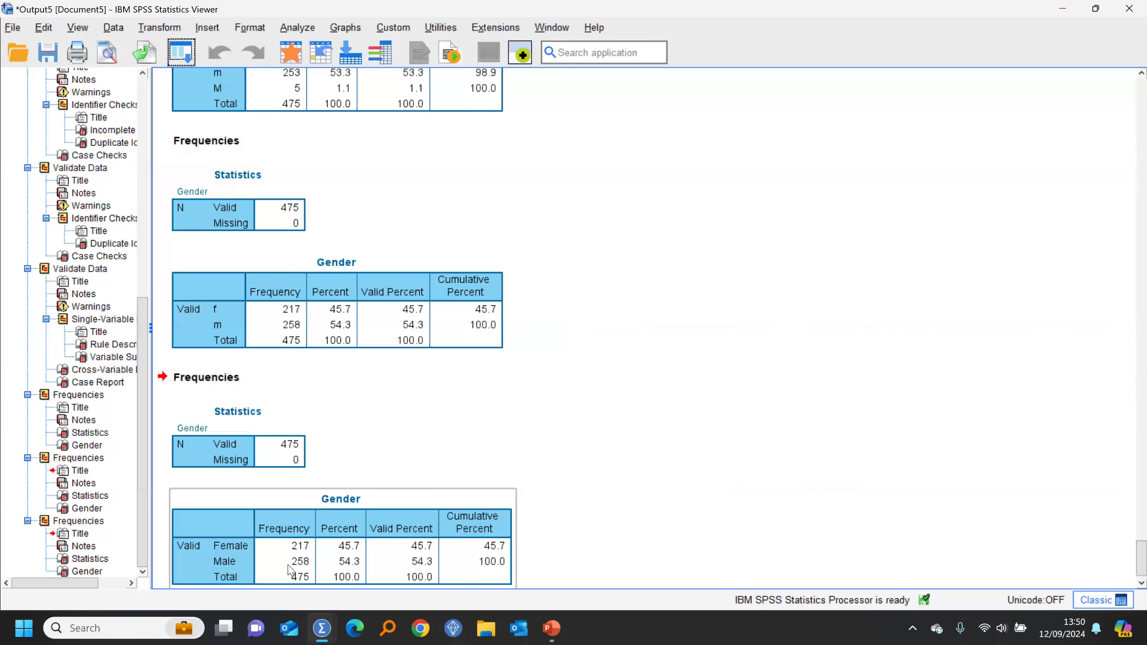
left_click(291, 51)
Change the variable label of gender to "Gender of employee" and return to the data grid.
double_click(162, 102)
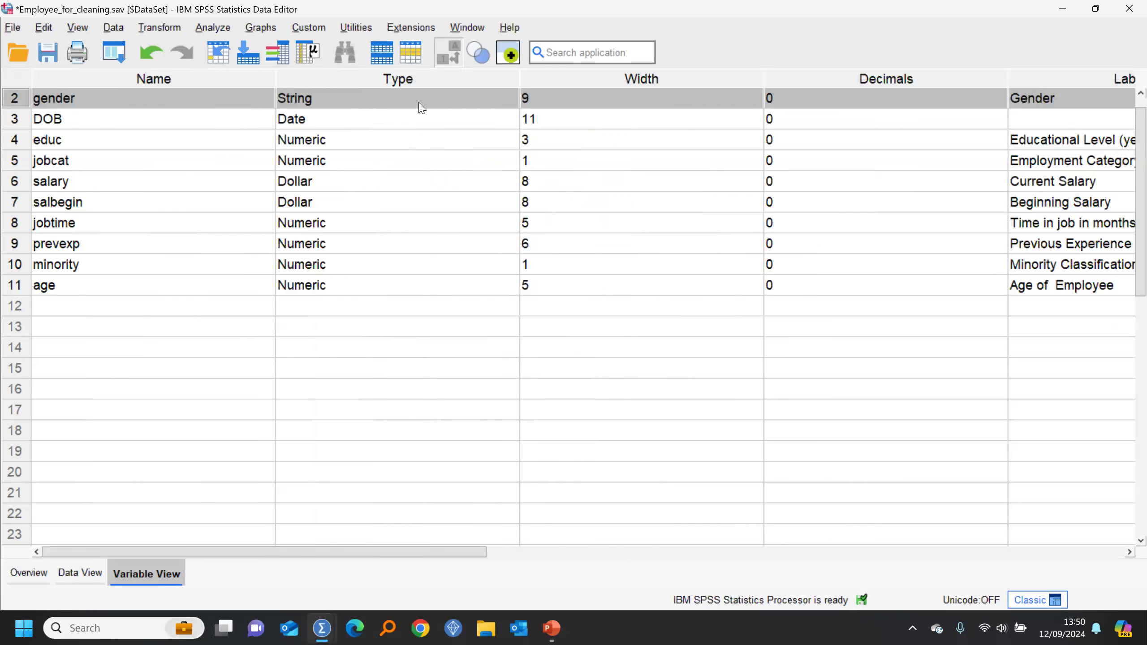
scroll(612, 553, "right", 1)
scroll(612, 553, "right", 3)
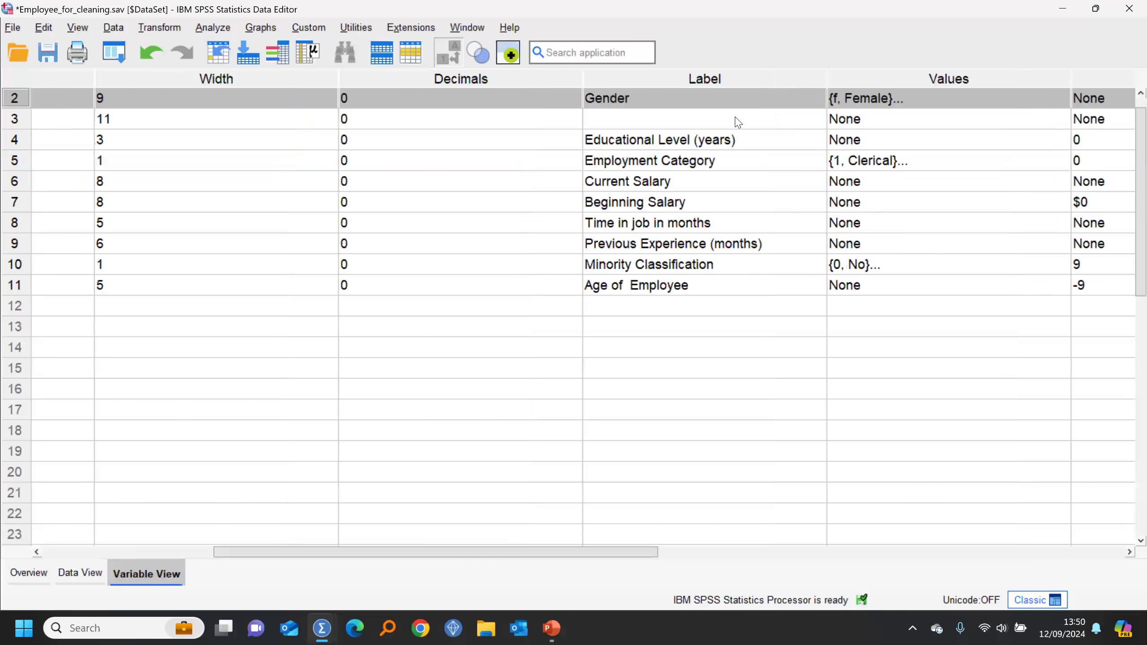
left_click(710, 101)
type("of")
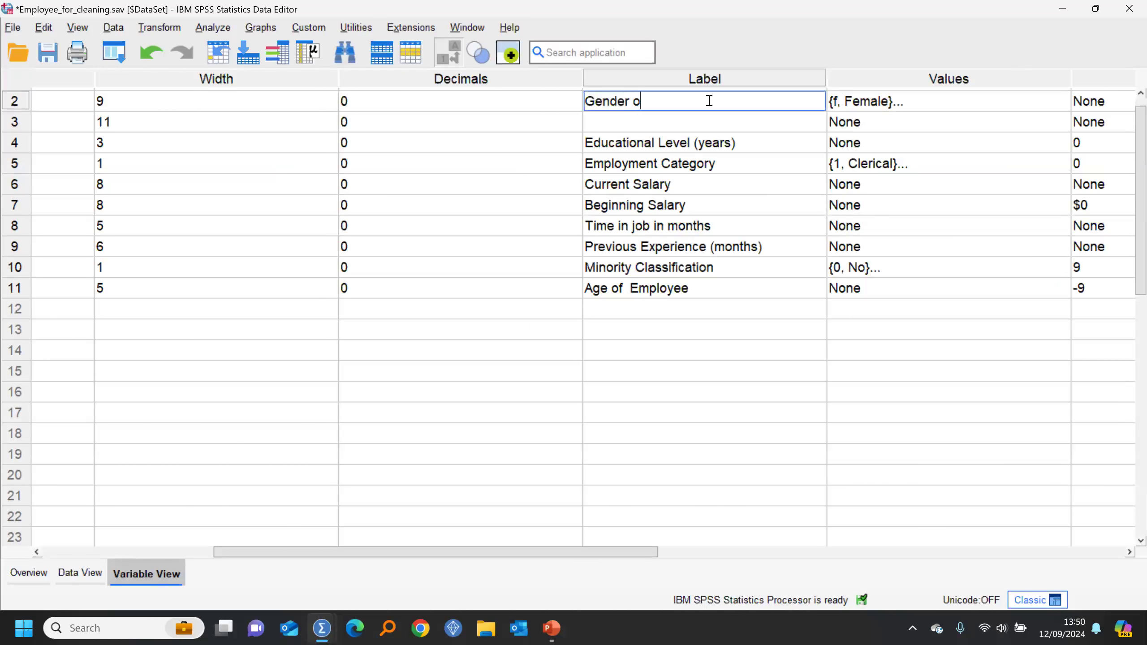
type(" employee")
left_click(79, 568)
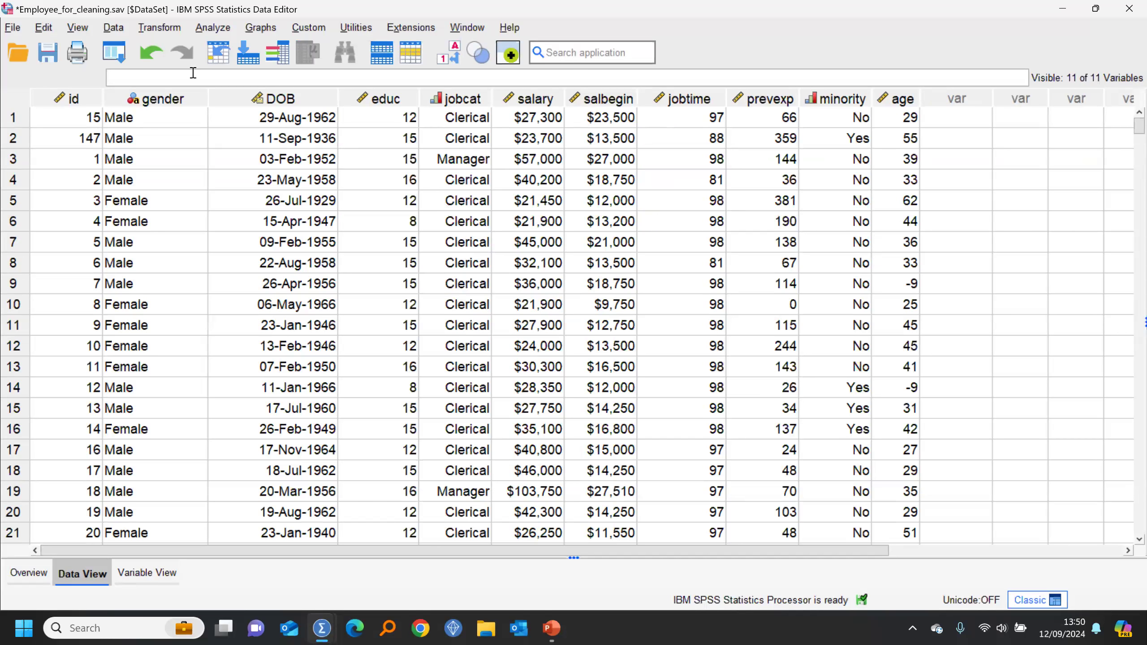
Open the recently used syntax file Data Cleaning Syntax.sps, and return to the dataset.
left_click(12, 28)
mouse_move(178, 576)
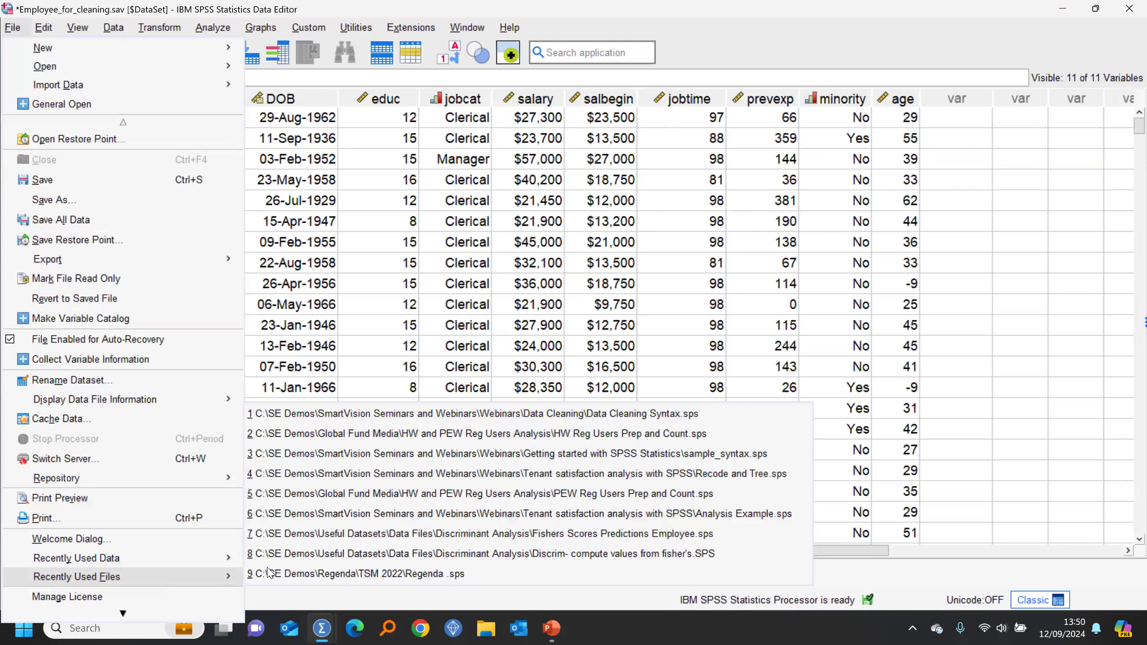
left_click(391, 415)
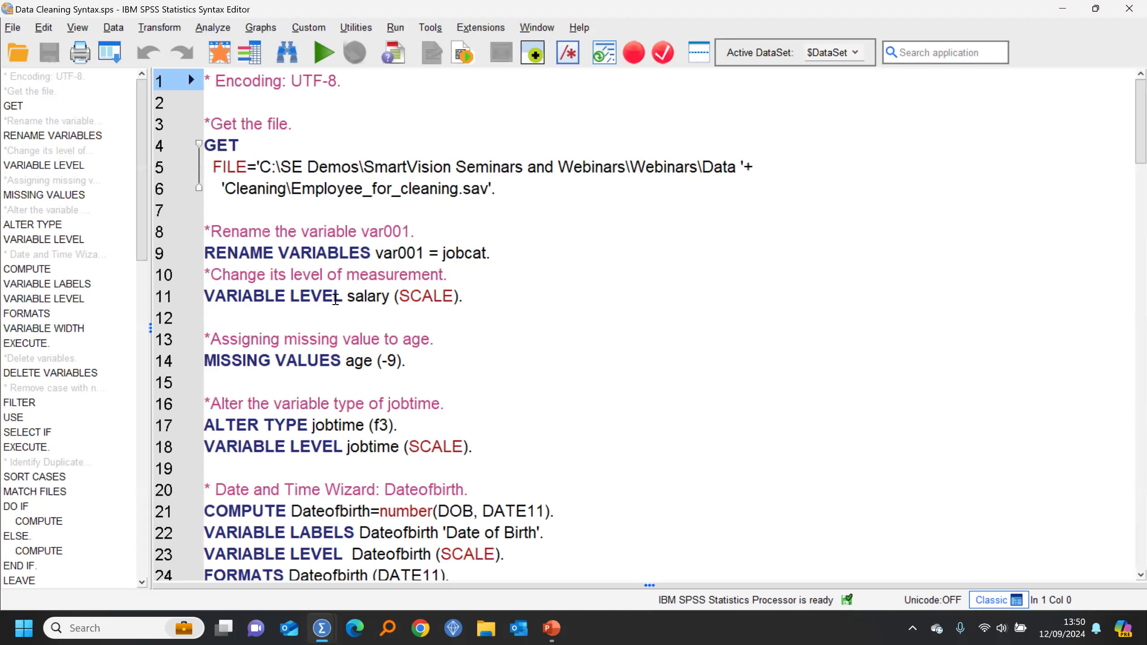
left_click(219, 59)
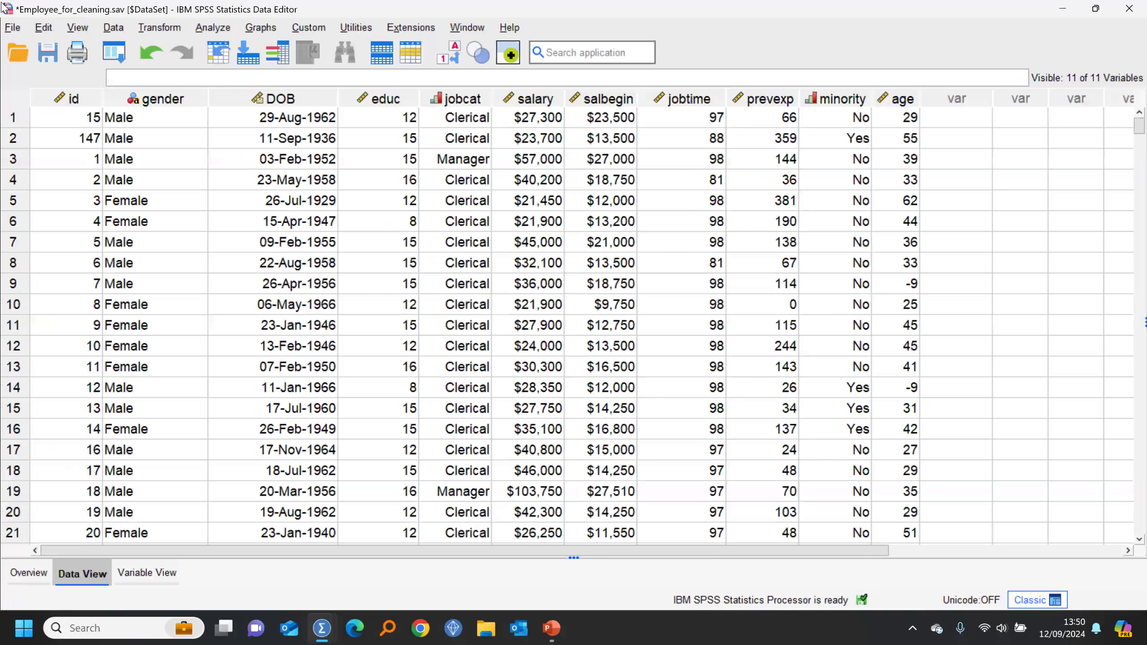
Review the save options of the Validate Data procedure and leave it without running.
left_click(119, 57)
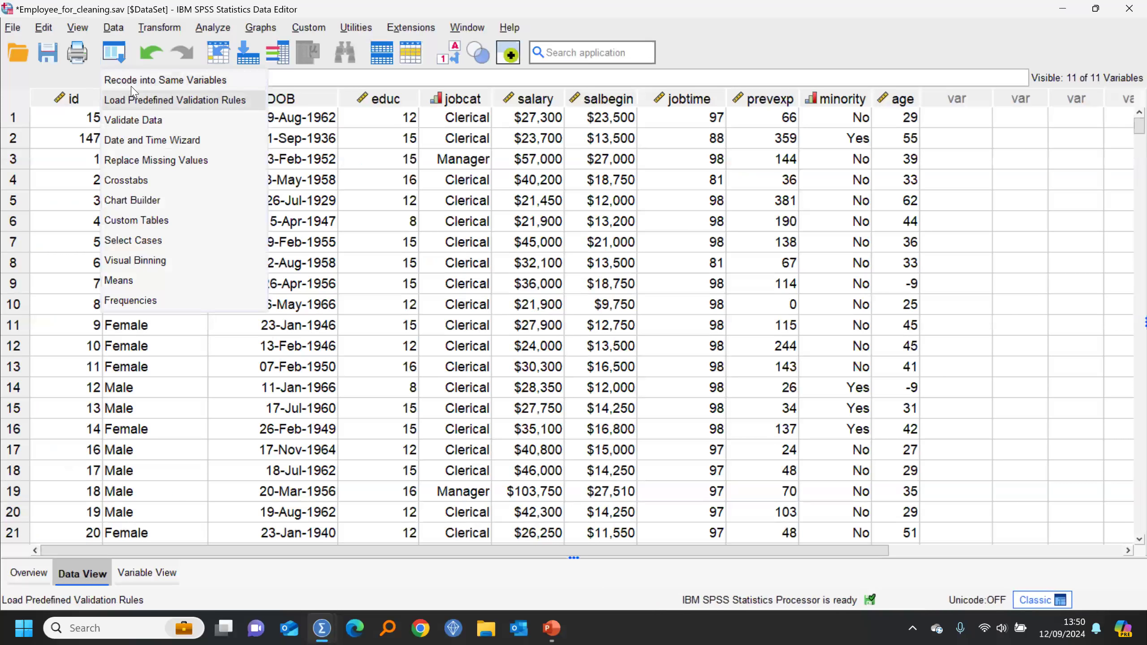
left_click(146, 121)
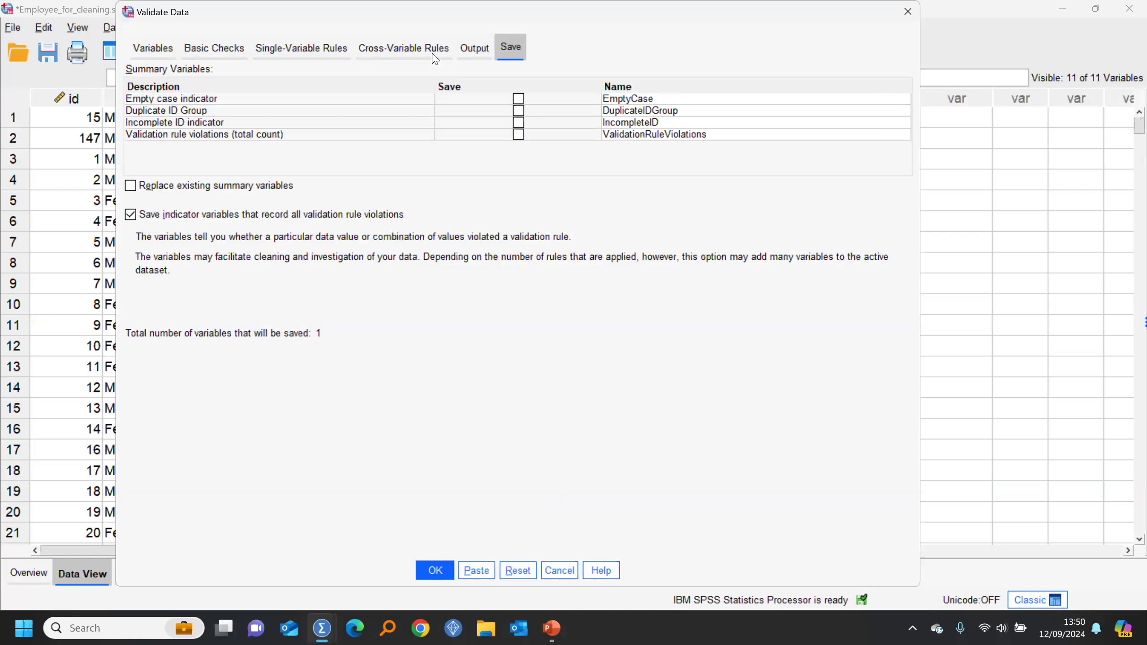
left_click(560, 570)
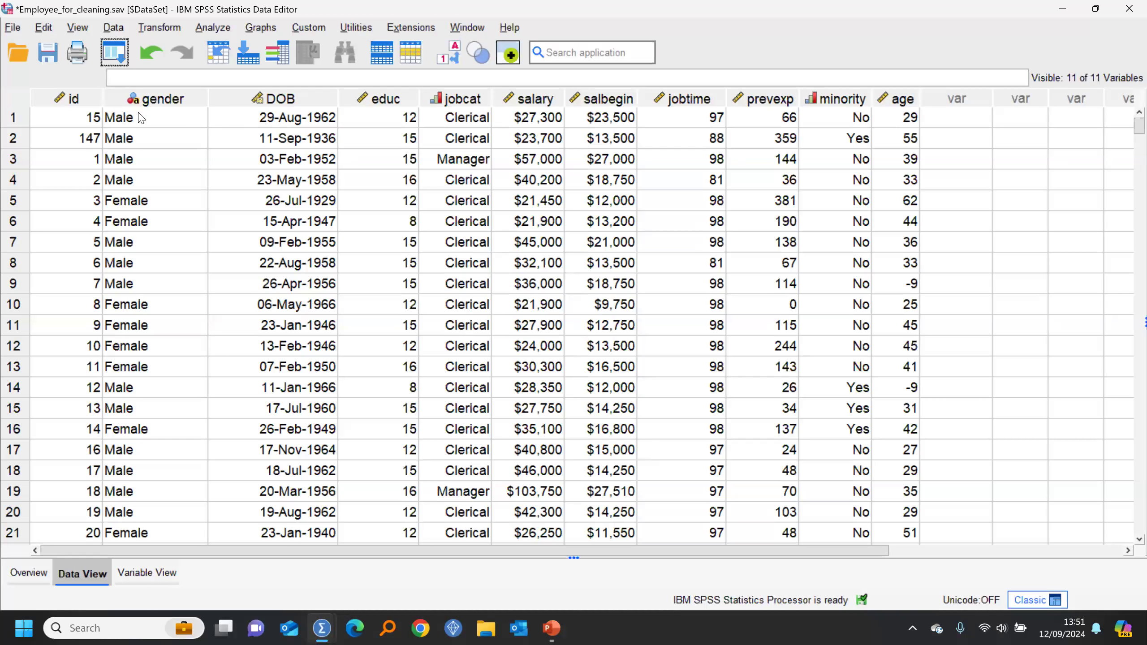
Close the Syntax2 and Output5 windows without saving their contents.
left_click(473, 28)
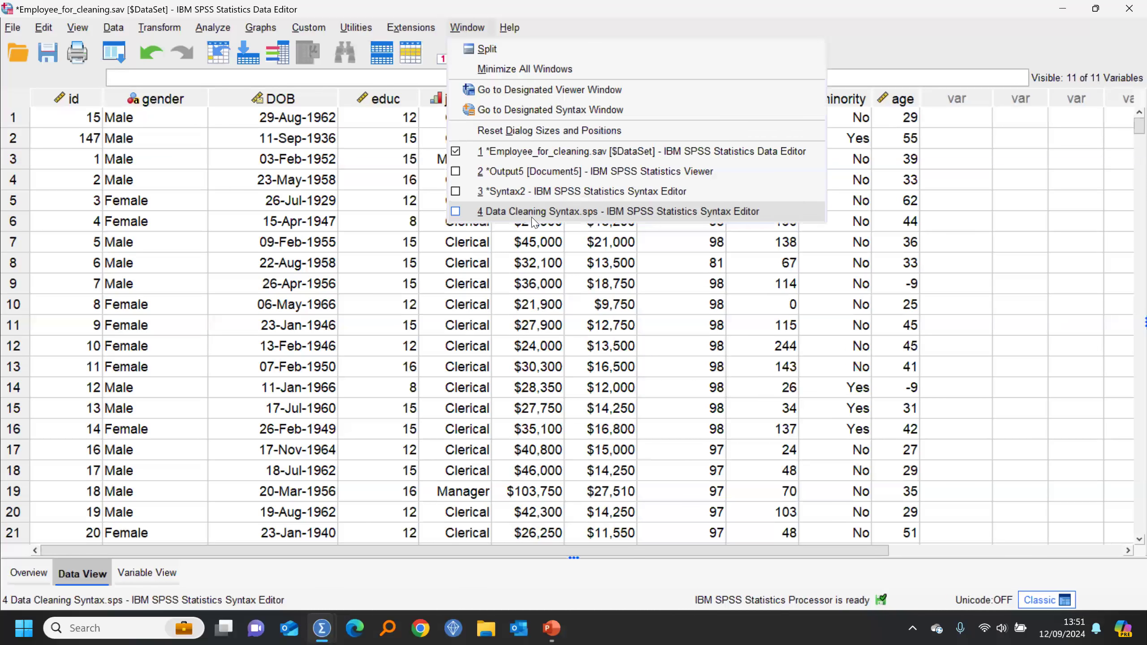
left_click(523, 191)
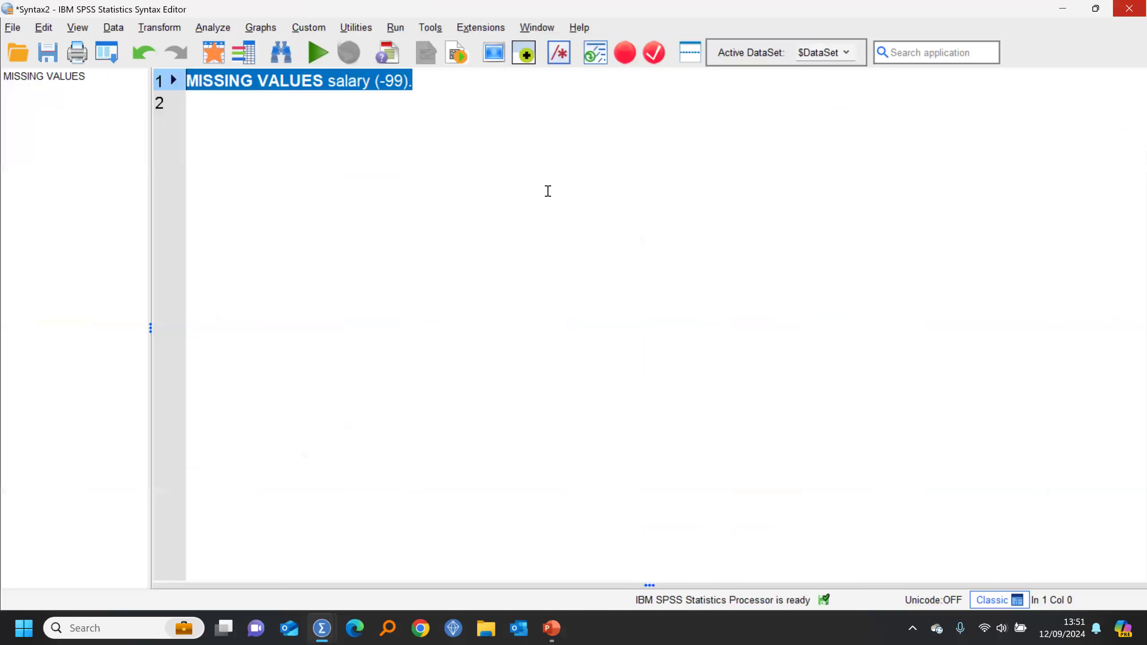
left_click(1128, 8)
left_click(572, 331)
left_click(467, 28)
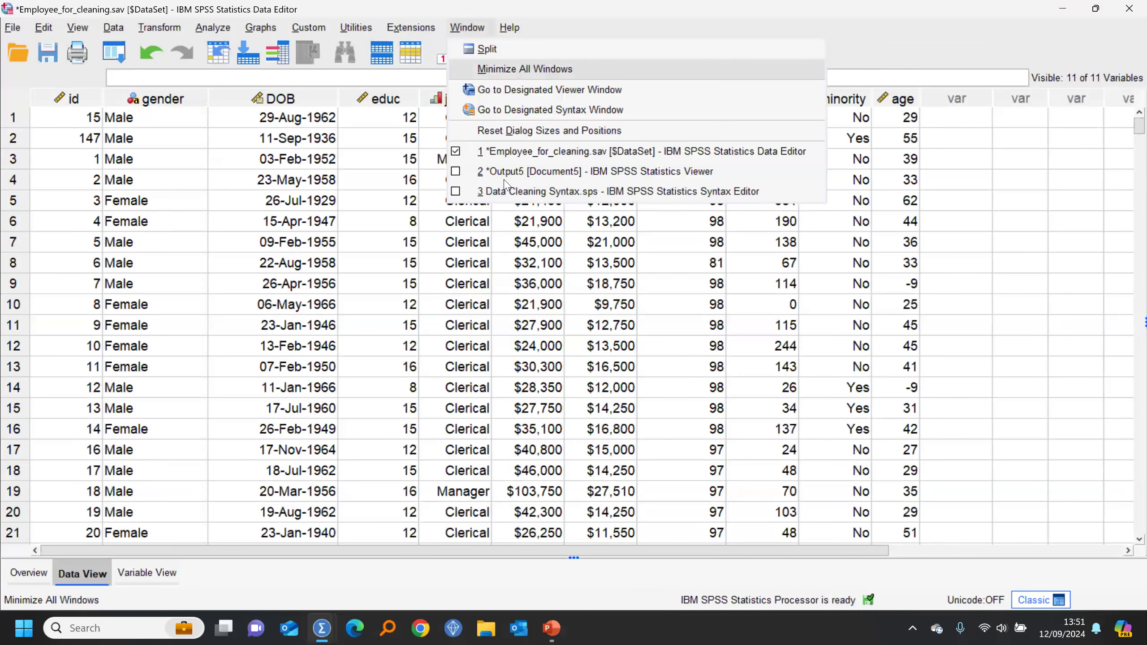
left_click(551, 172)
left_click(1129, 8)
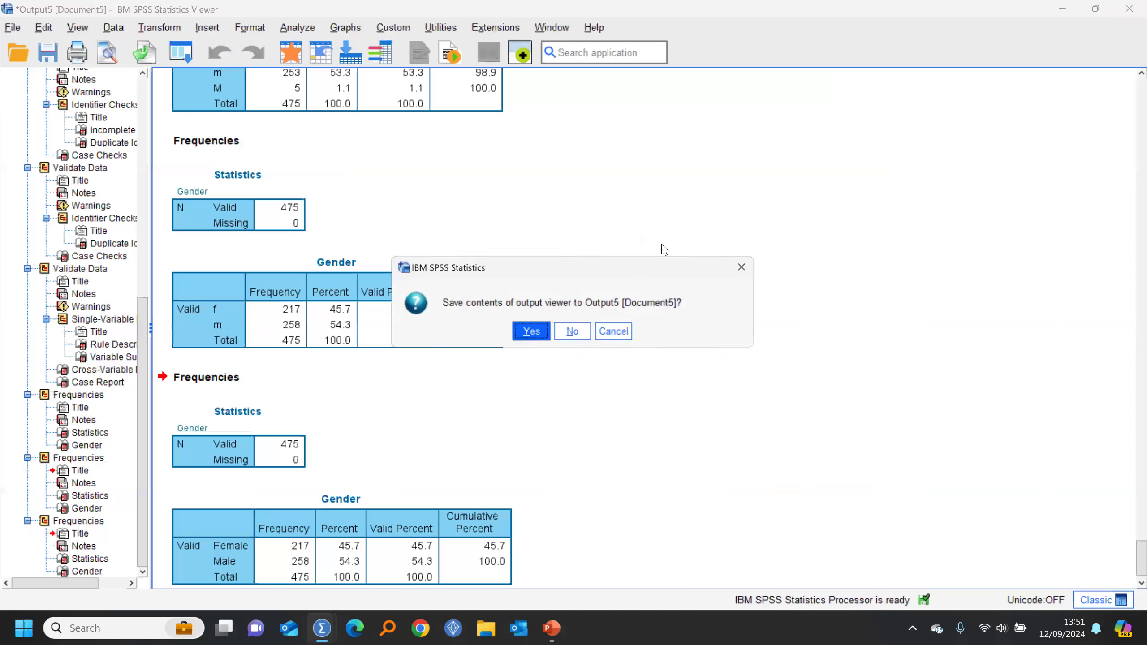
left_click(573, 332)
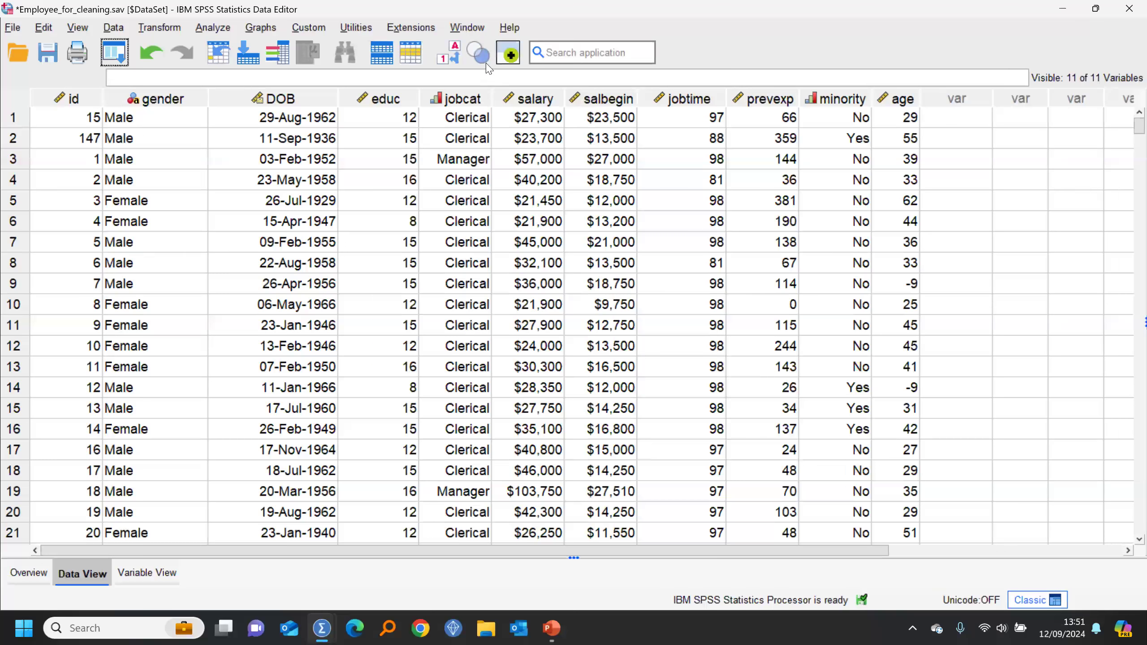
View the Data Cleaning Syntax.sps window and go back to the dataset.
left_click(467, 29)
left_click(537, 171)
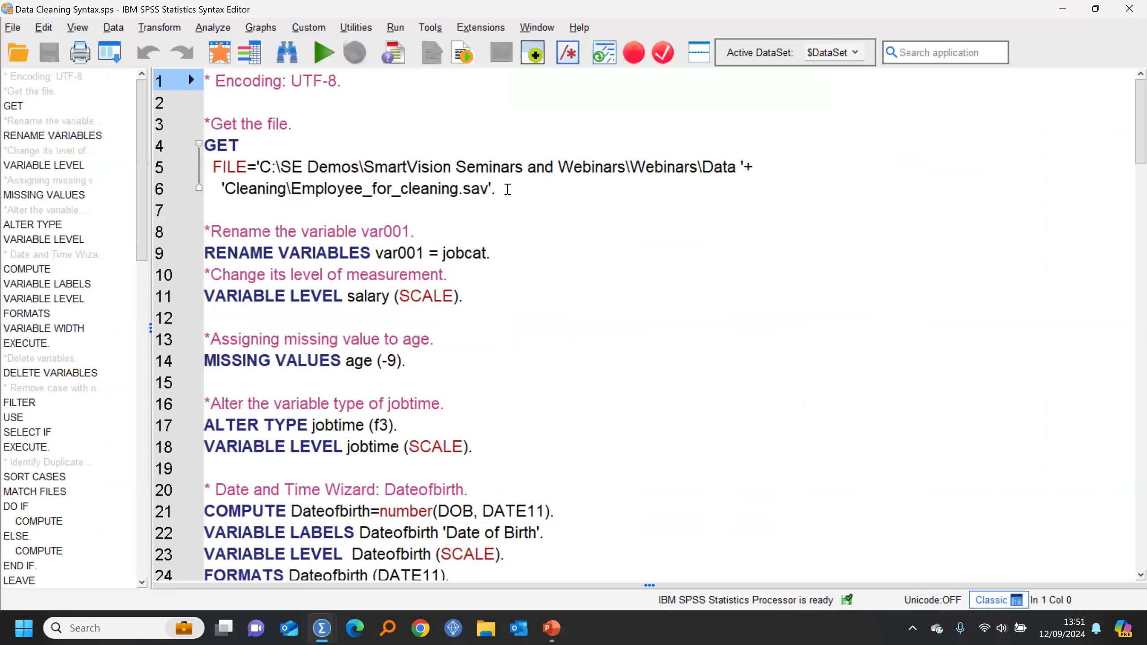
left_click(228, 56)
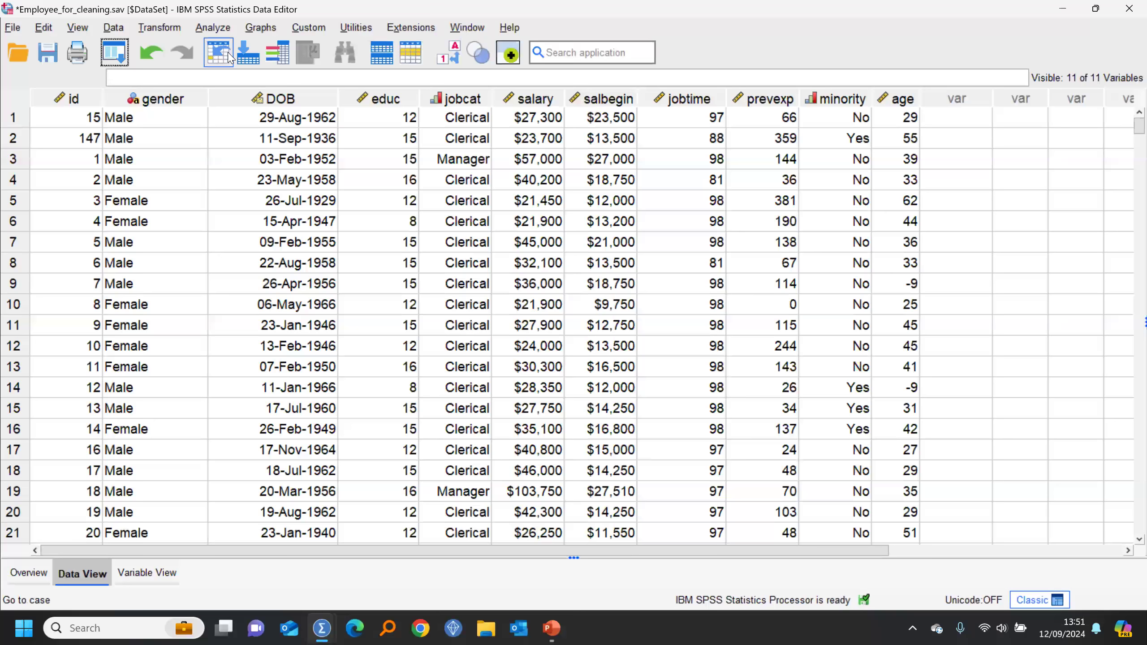
Start a new empty dataset, discarding the changes made to Employee_for_cleaning.sav.
left_click(14, 28)
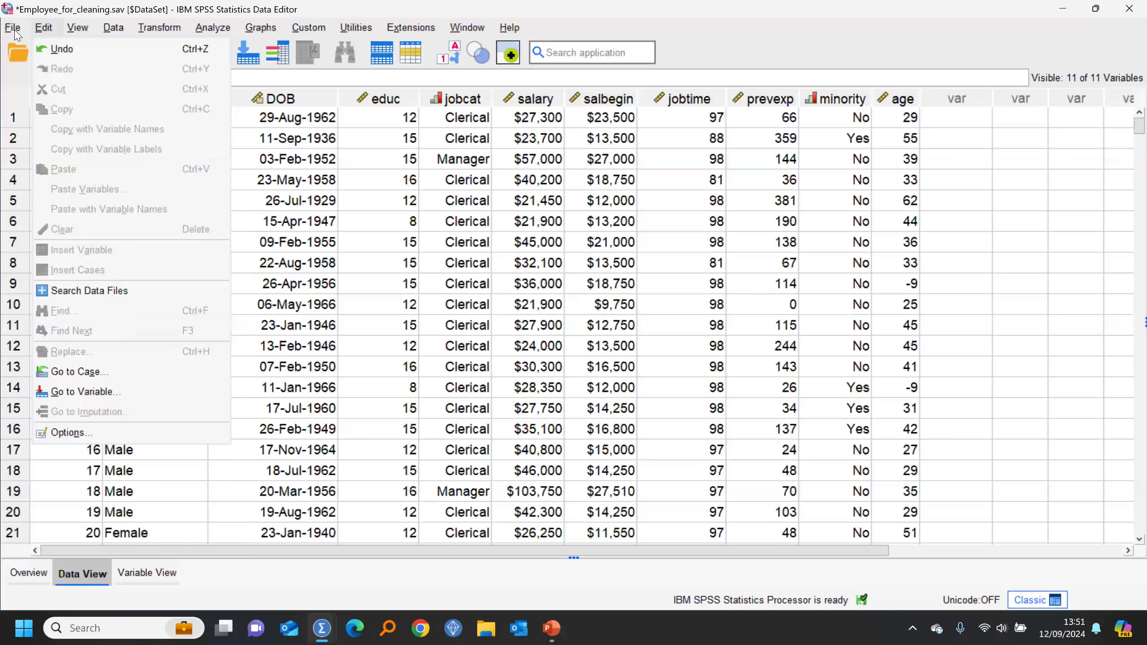
mouse_move(42, 55)
left_click(271, 50)
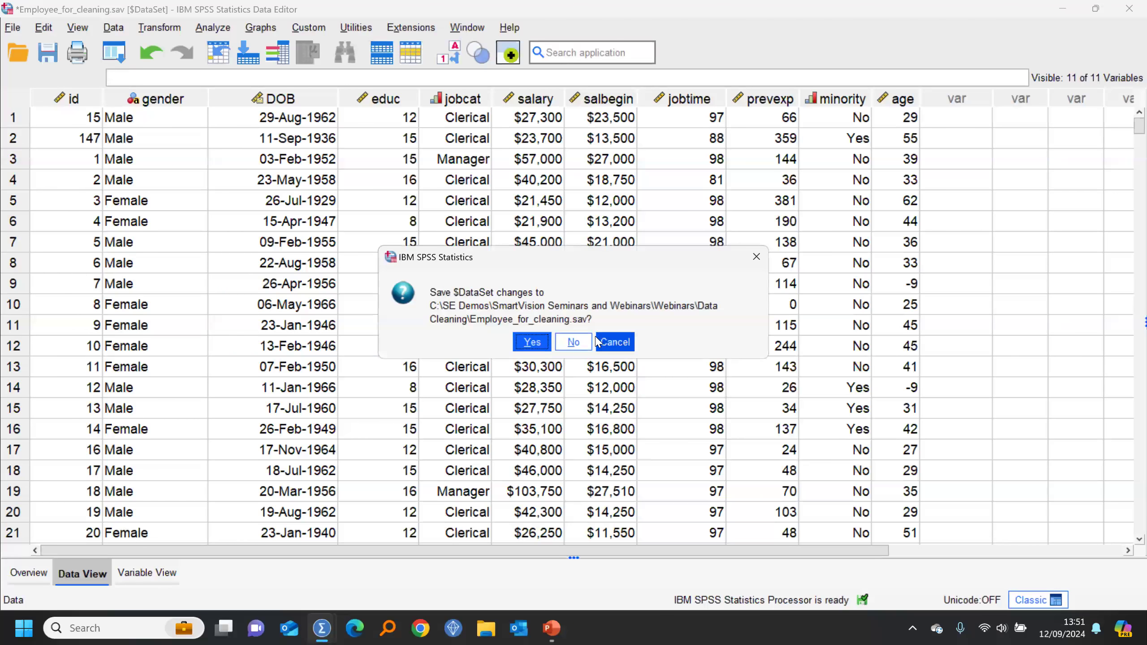
left_click(573, 344)
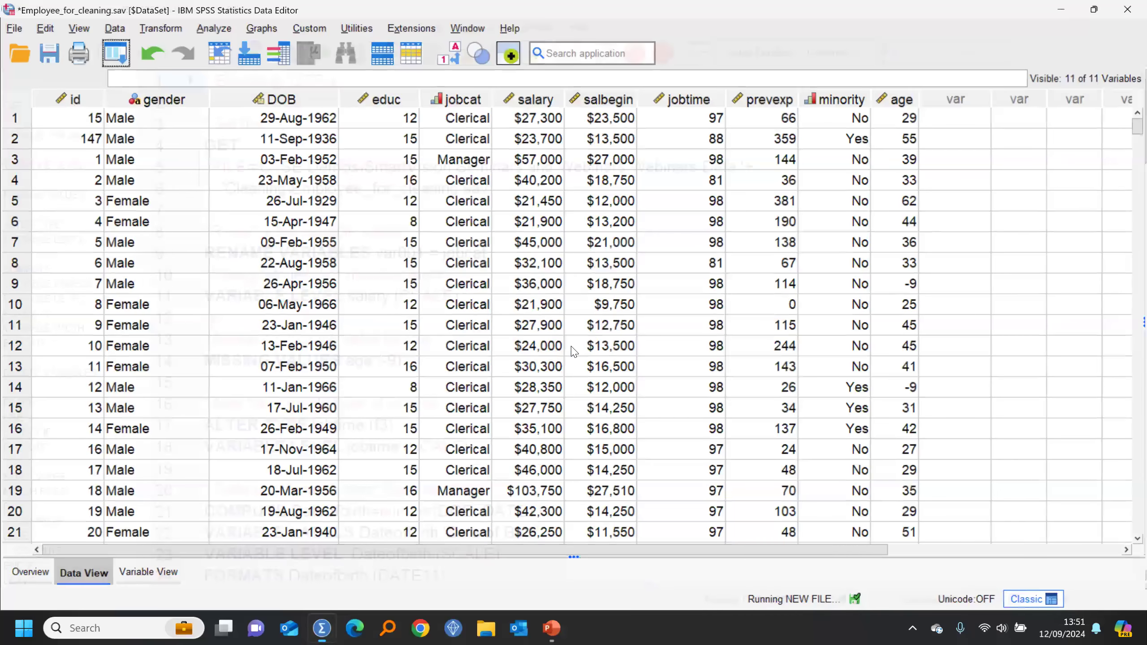
Review the cleaning commands in Data Cleaning Syntax.sps, from getting the file down to identifying duplicate cases.
left_click(466, 28)
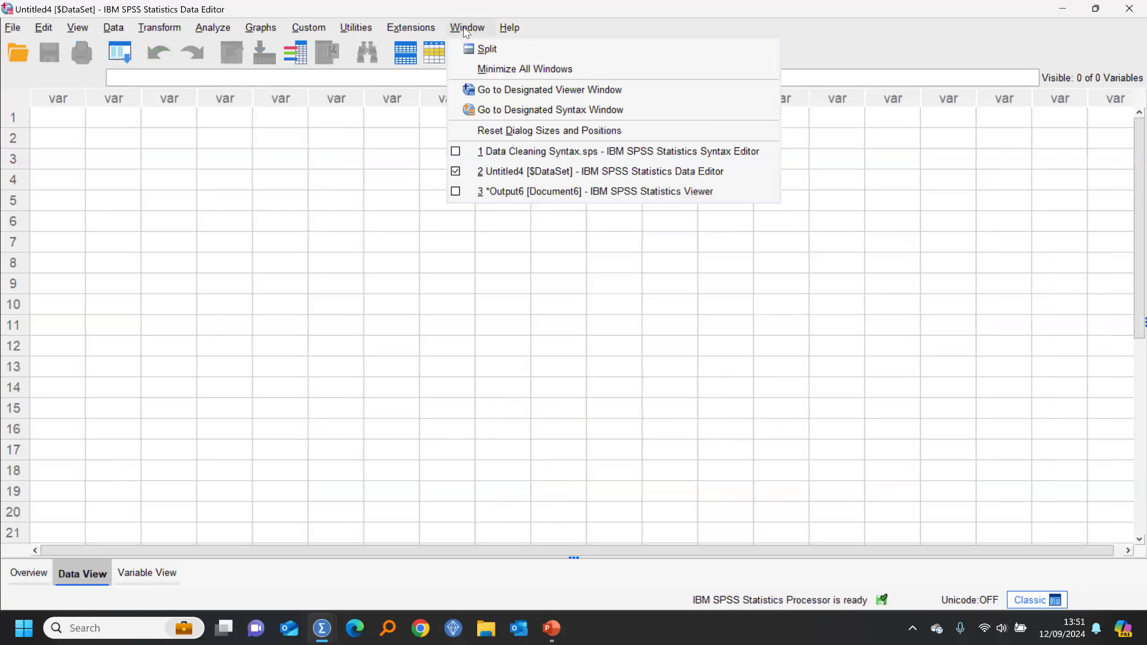
left_click(502, 156)
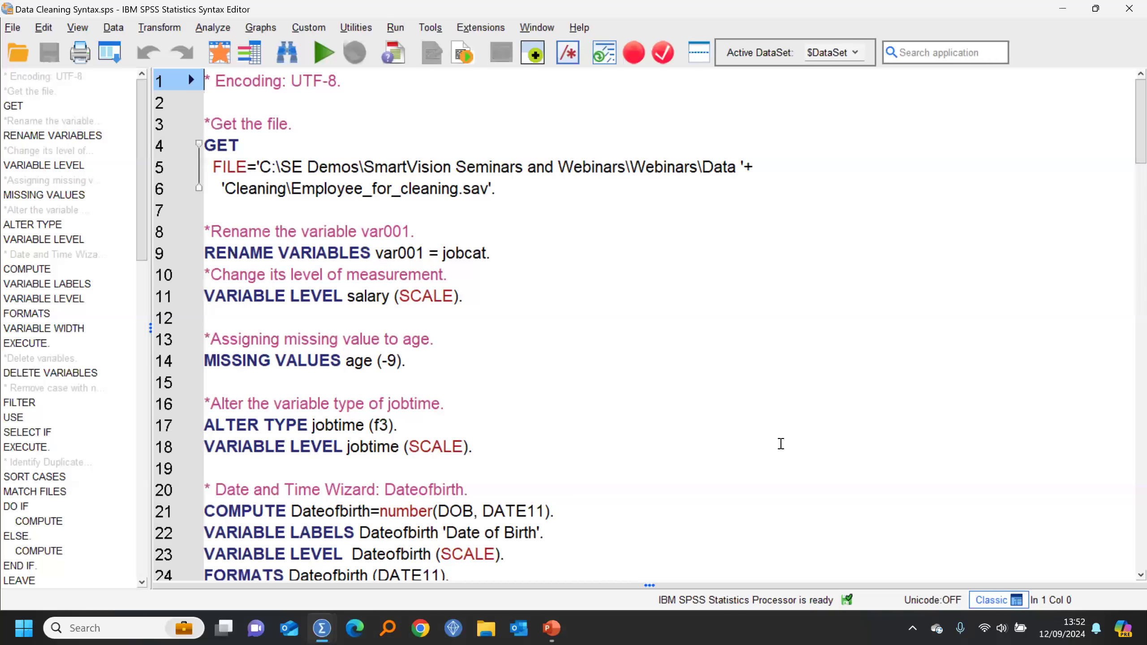
scroll(760, 382, "down", 3)
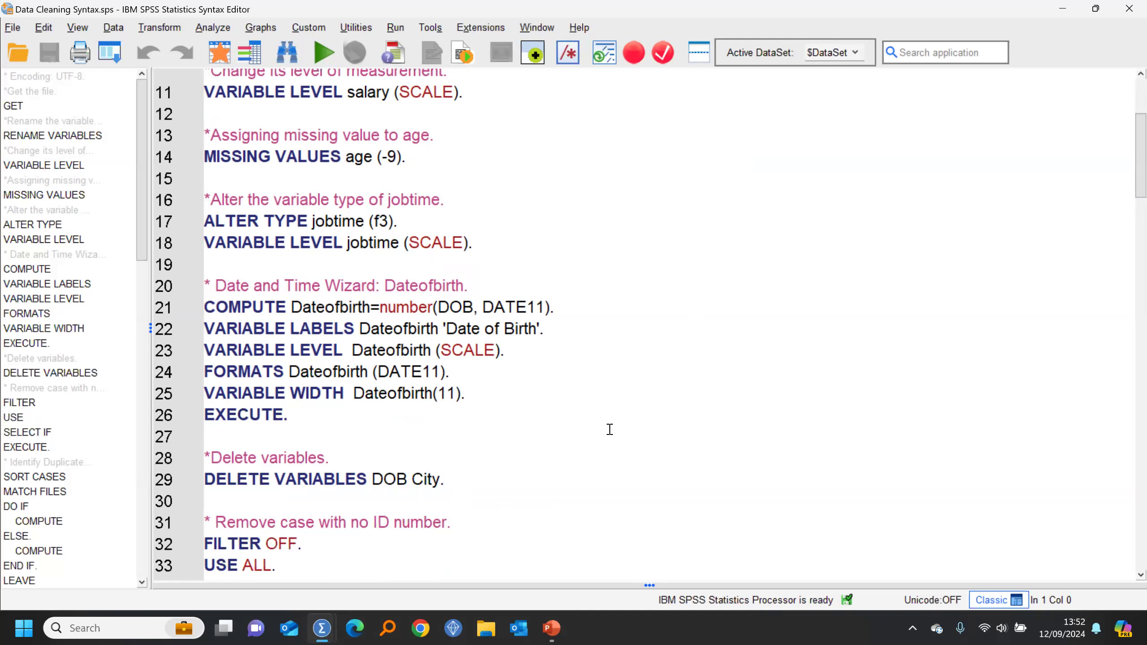
scroll(610, 429, "down", 3)
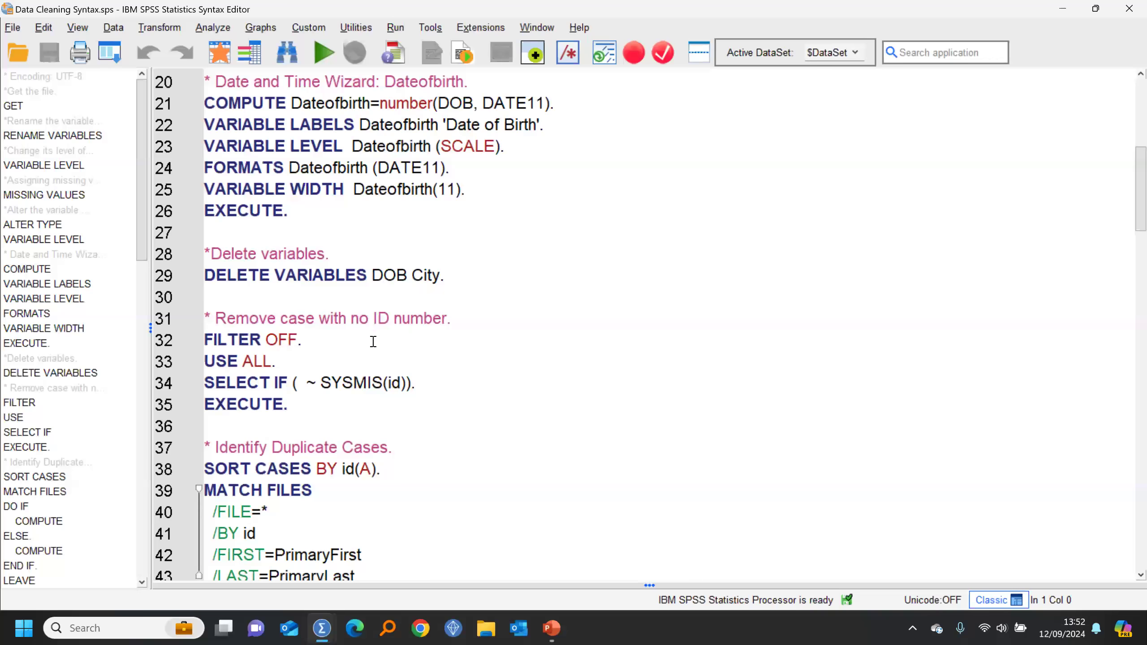
Reopen the original Employee_for_cleaning.sav from the recently used data files.
left_click(219, 52)
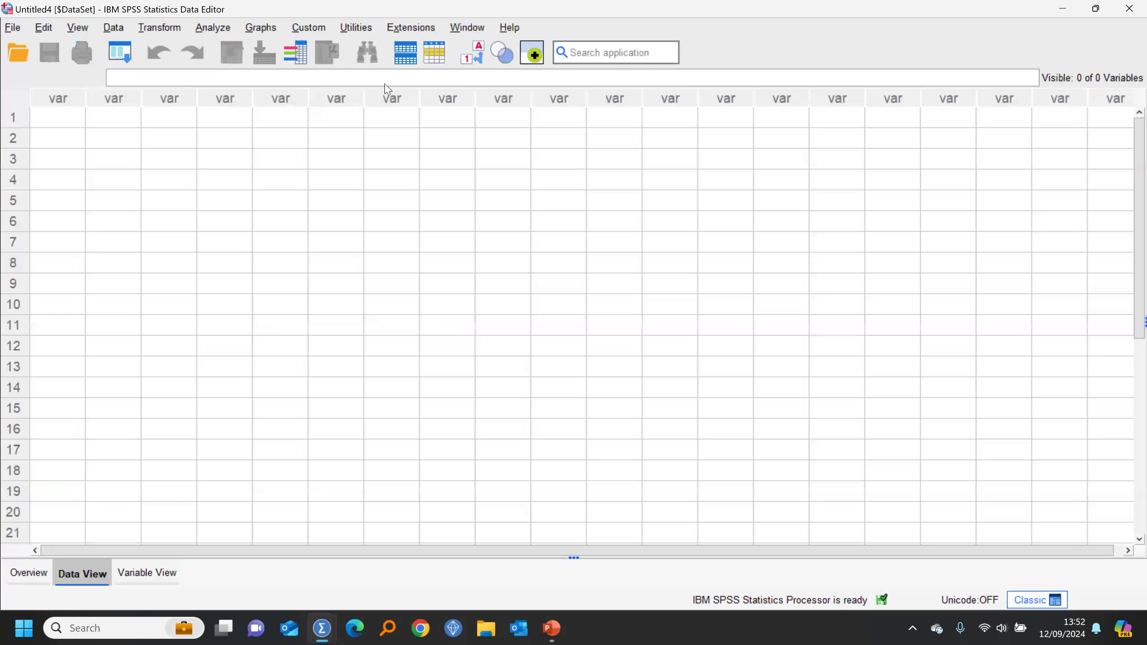
left_click(13, 32)
mouse_move(158, 560)
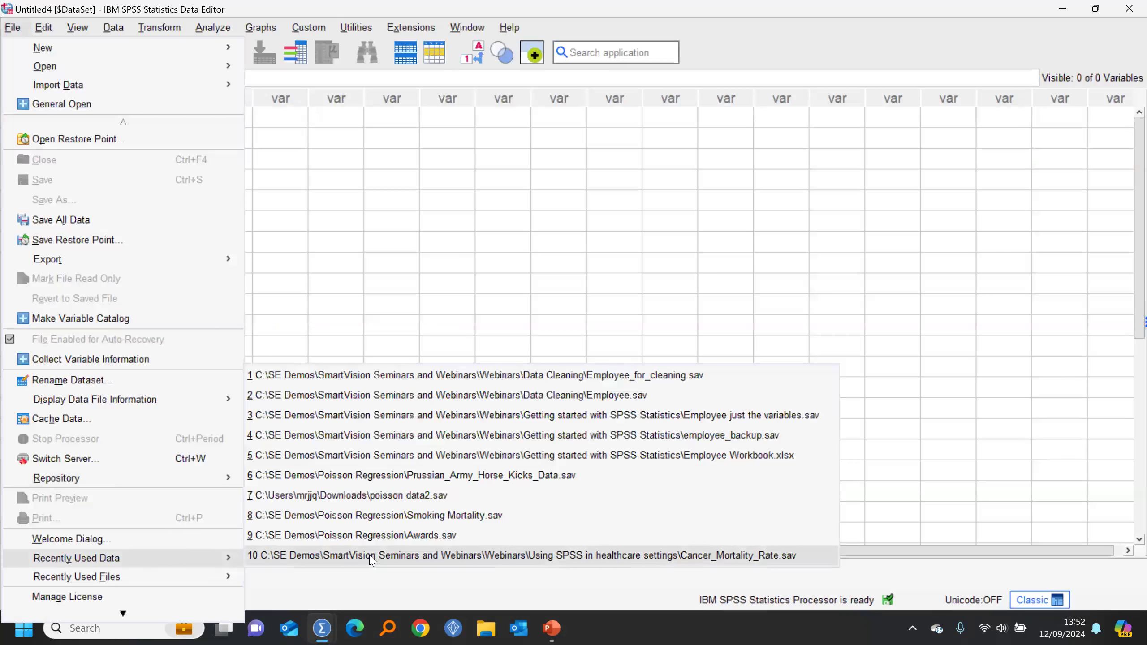
left_click(541, 377)
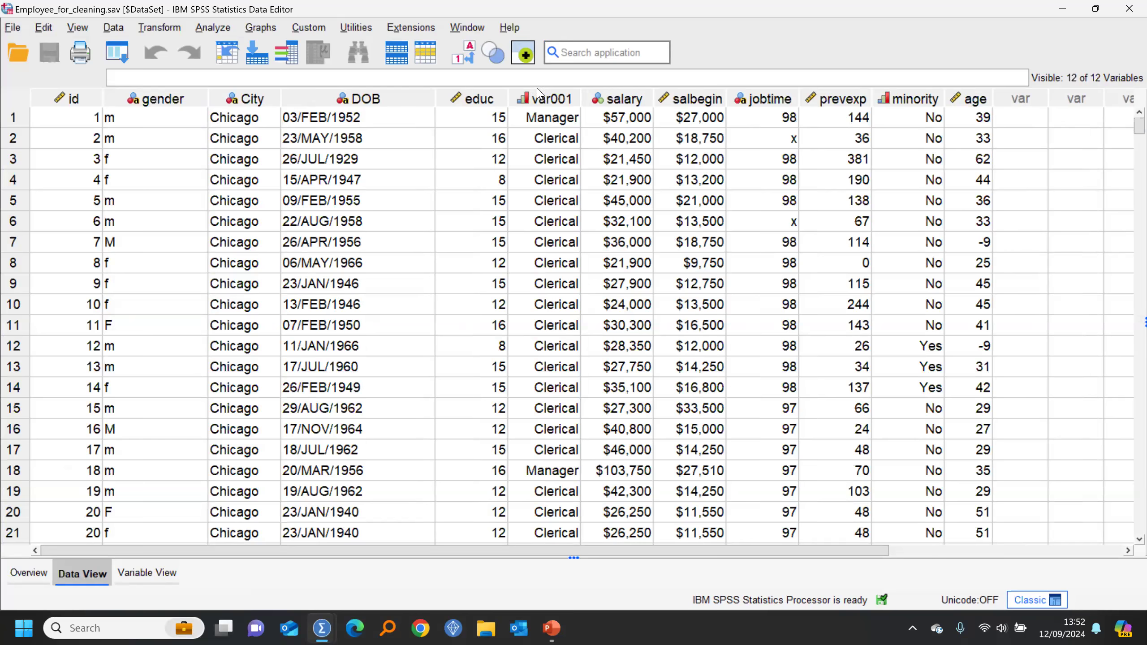
Rename the variable var001 to jobcat and return to the data grid.
double_click(543, 104)
left_click(41, 100)
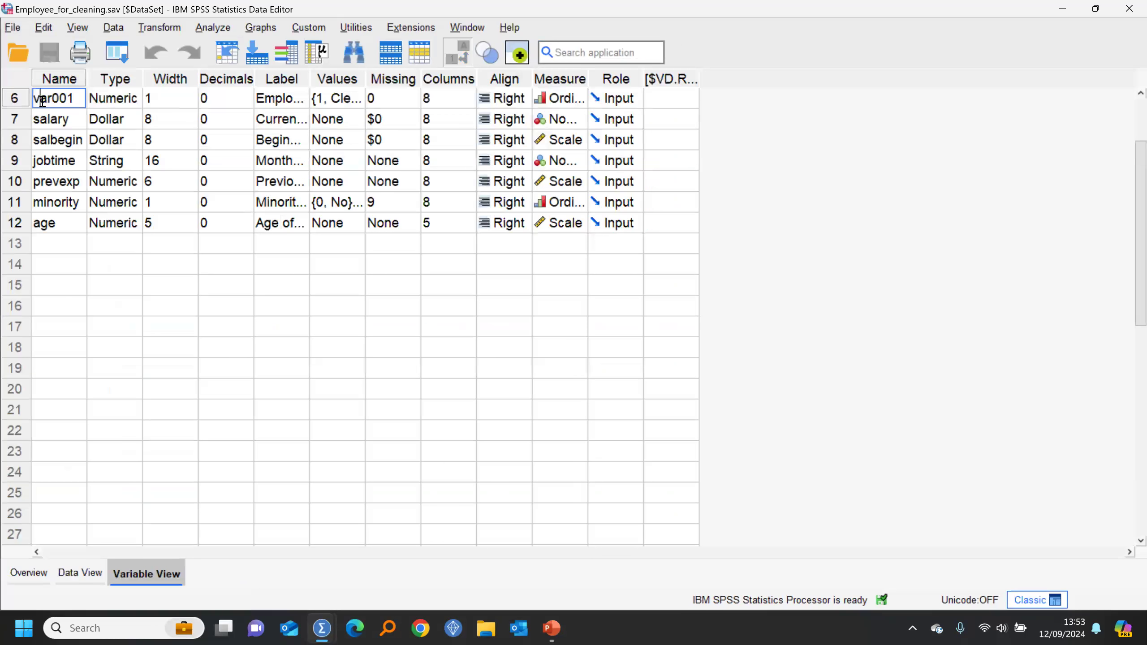
double_click(41, 100)
type("jobcat")
left_click(80, 572)
Generate descriptive statistics for jobcat and return to the dataset.
right_click(549, 101)
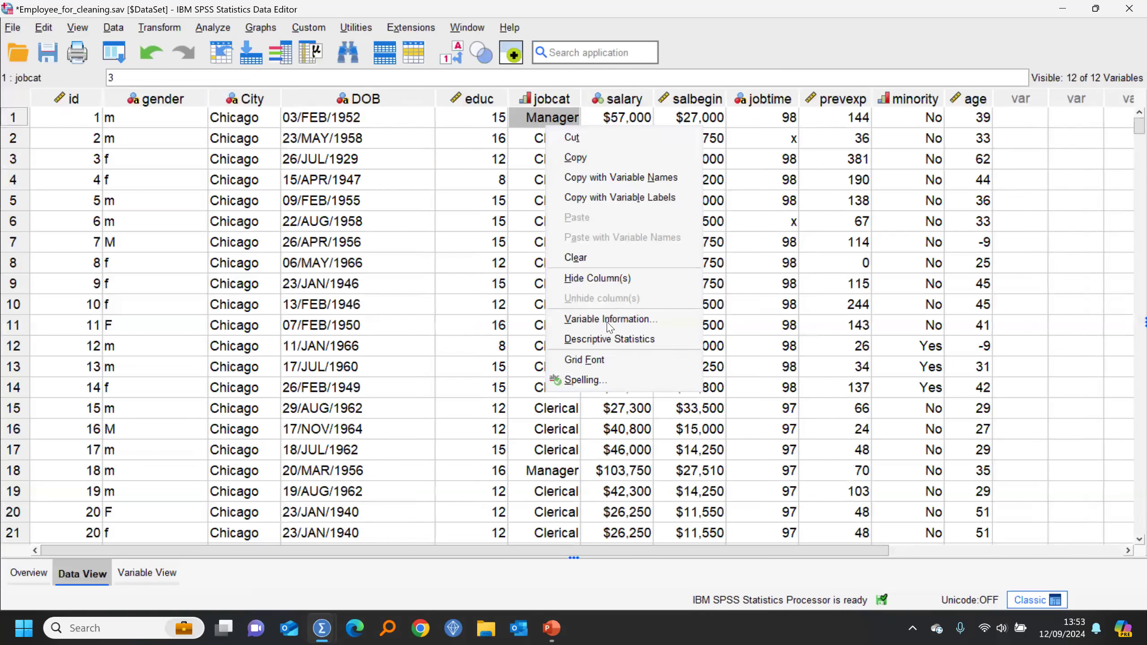
left_click(596, 335)
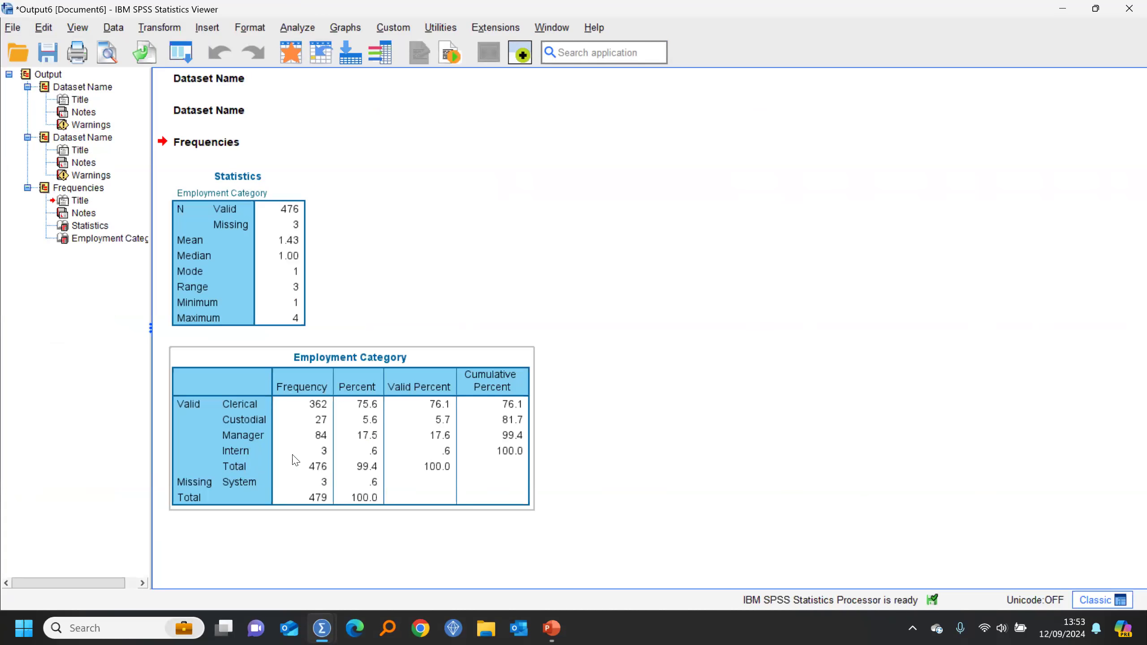
left_click(269, 73)
left_click(290, 54)
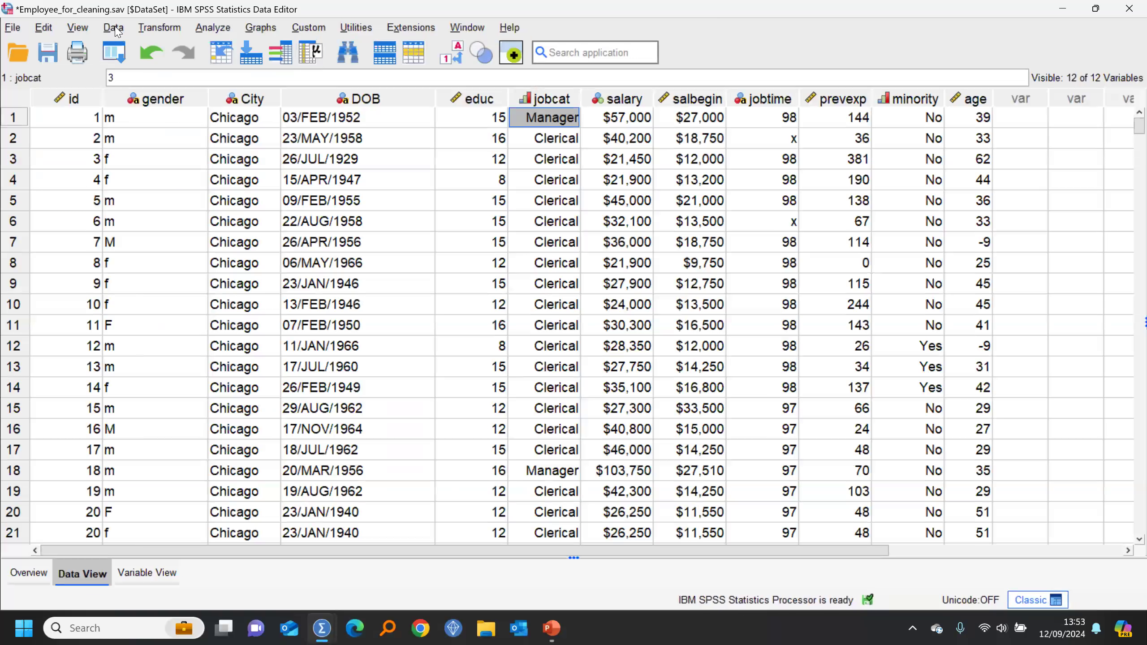
Set Select Cases to use an if-condition and begin its expression with jobcat ~=.
left_click(114, 28)
left_click(188, 568)
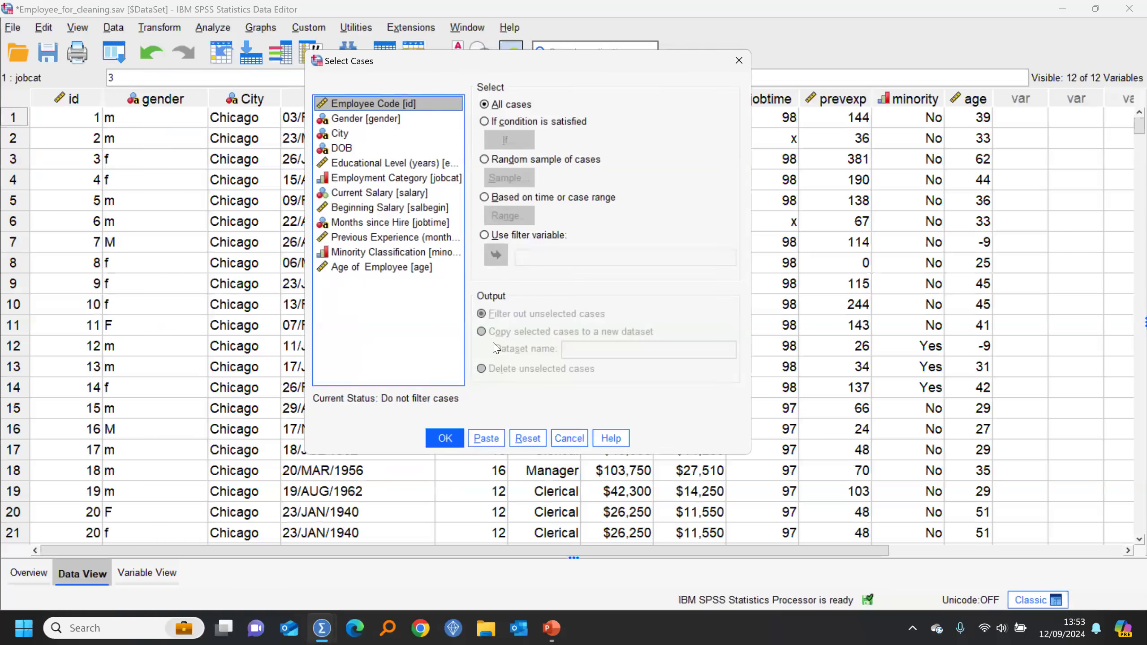
left_click(499, 126)
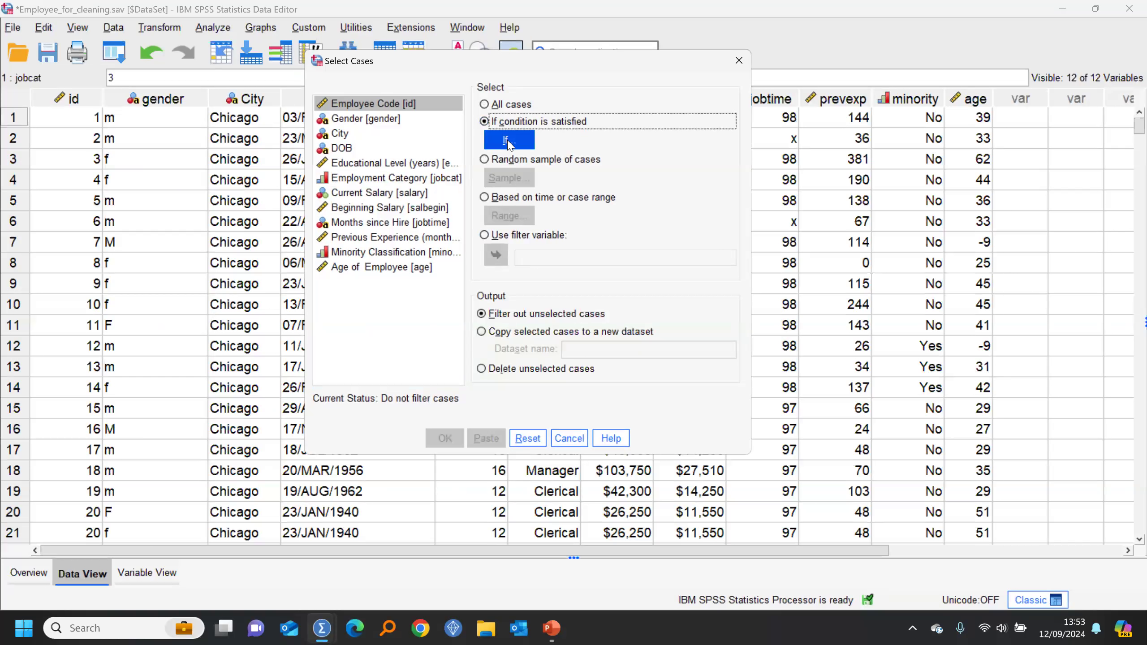
left_click(508, 142)
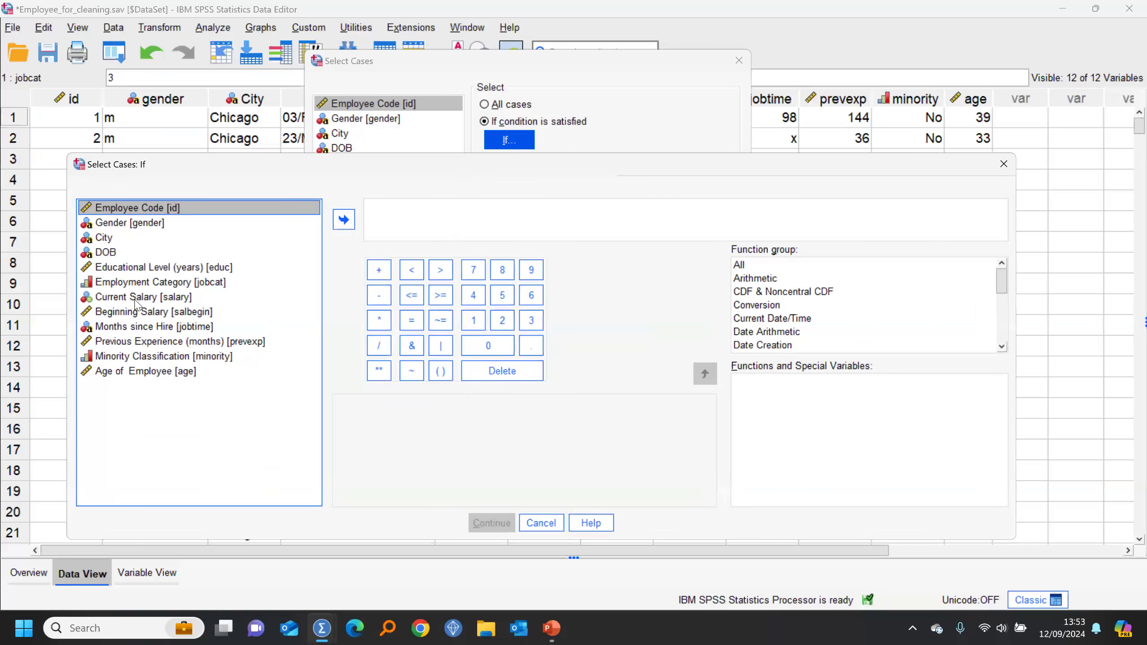
left_click(129, 283)
left_click(351, 222)
left_click(445, 321)
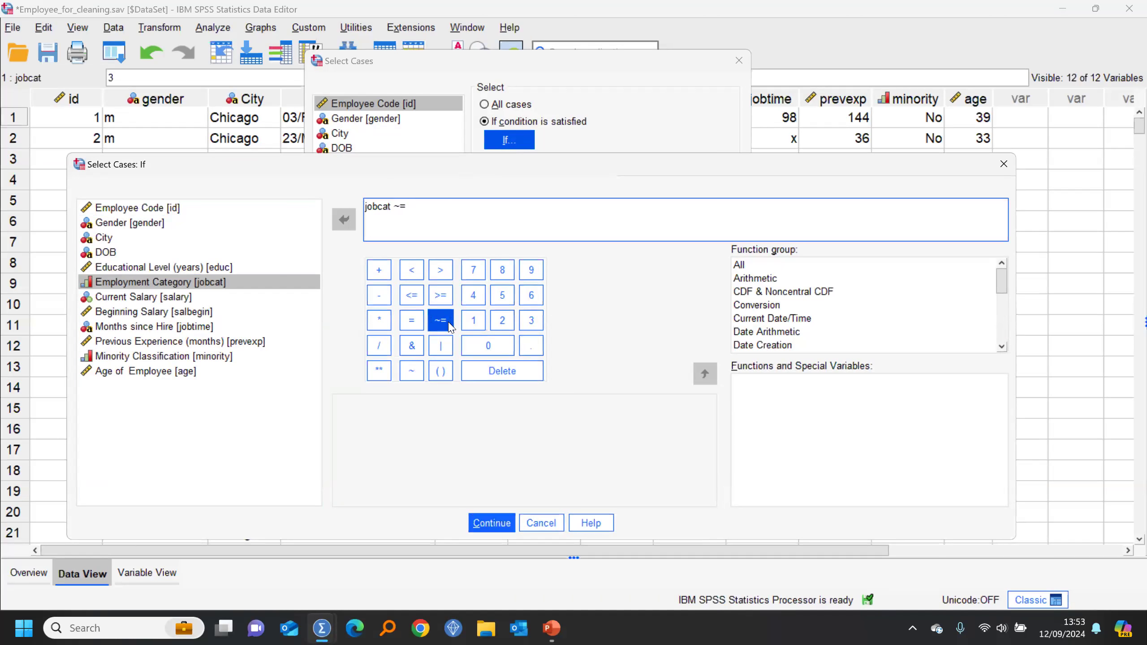
Look up the value labels of jobcat and complete the selection condition as jobcat ~= 4 to exclude interns.
left_click(179, 283)
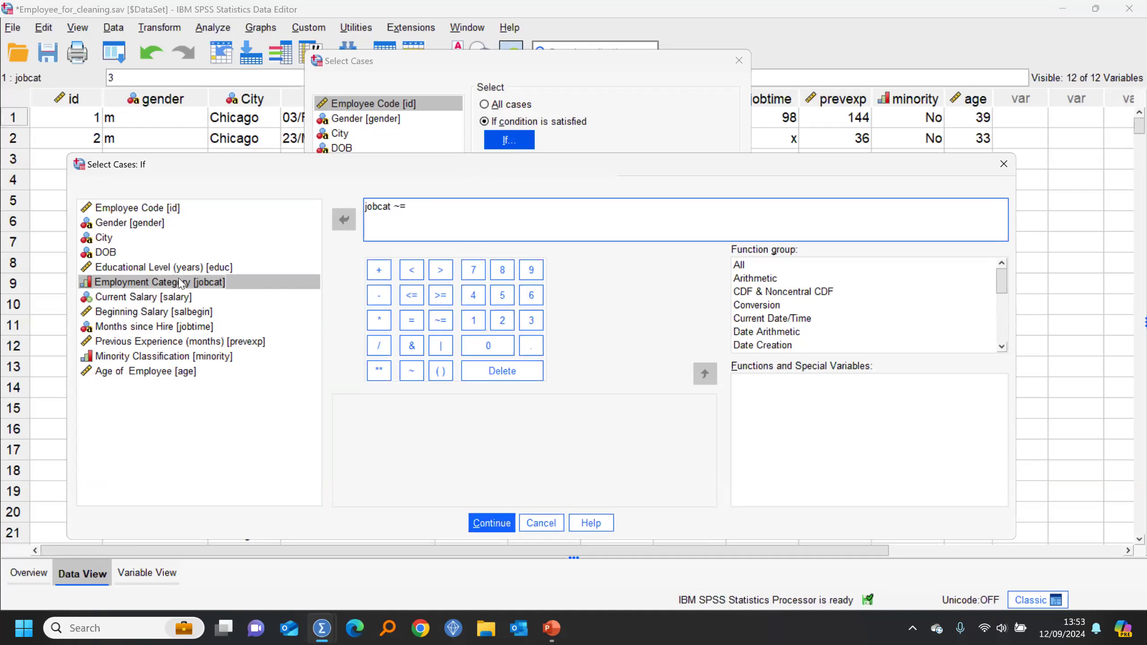
right_click(181, 283)
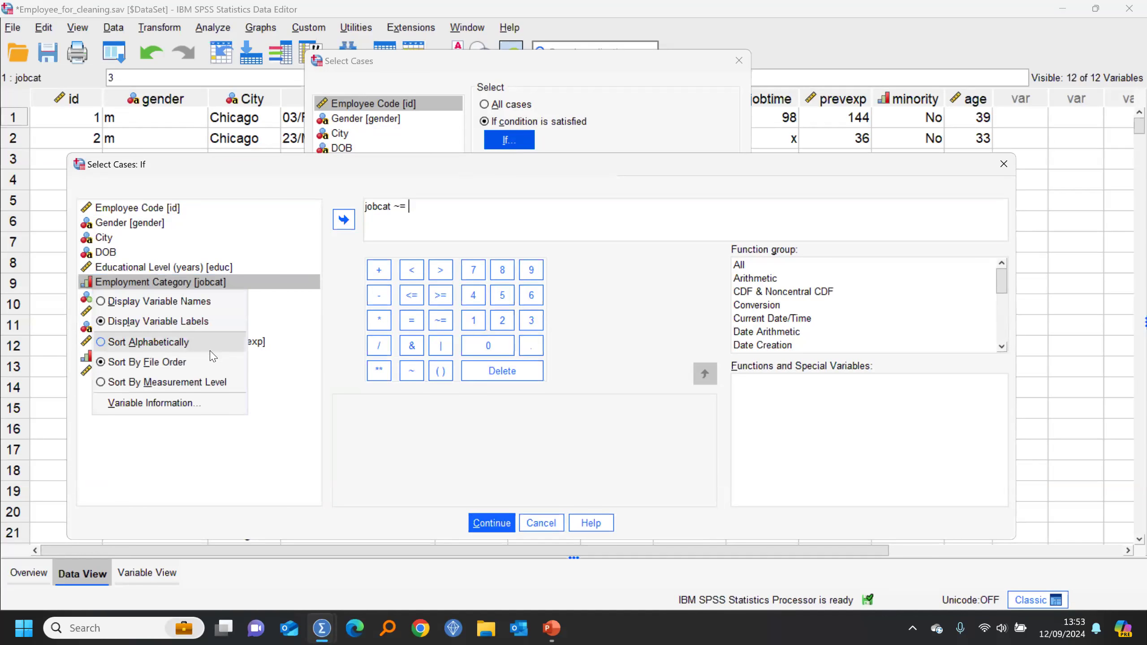
left_click(201, 404)
left_click(467, 375)
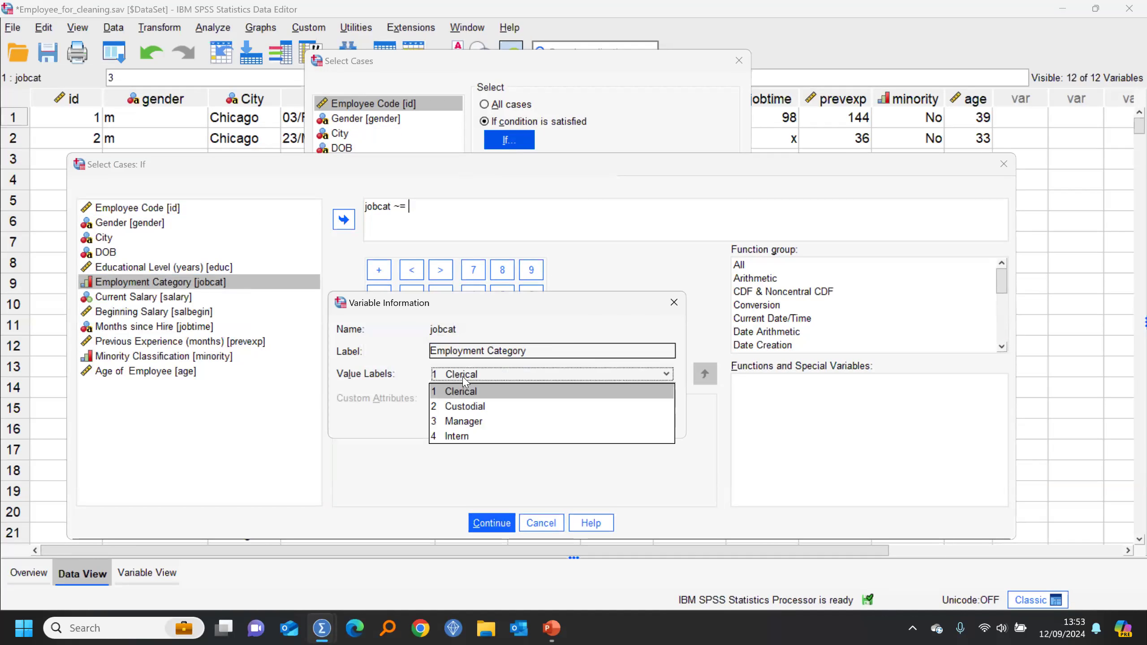
left_click(676, 308)
left_click(504, 228)
type("4")
left_click(491, 523)
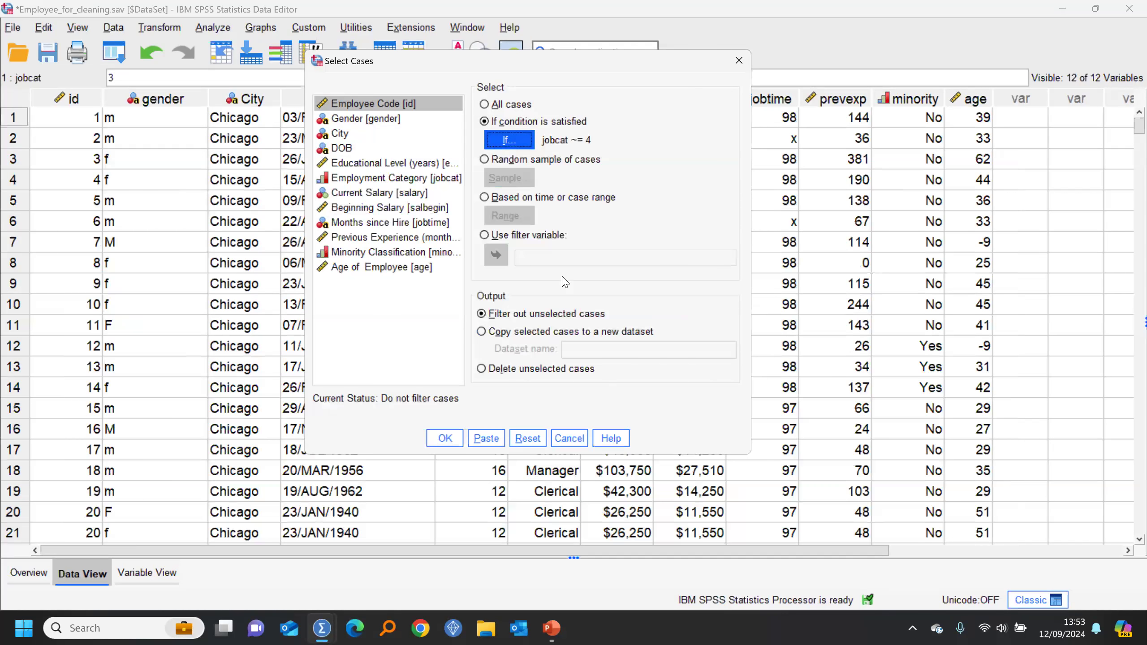
Apply the jobcat ~= 4 selection with unselected cases deleted and return to the dataset.
left_click(549, 376)
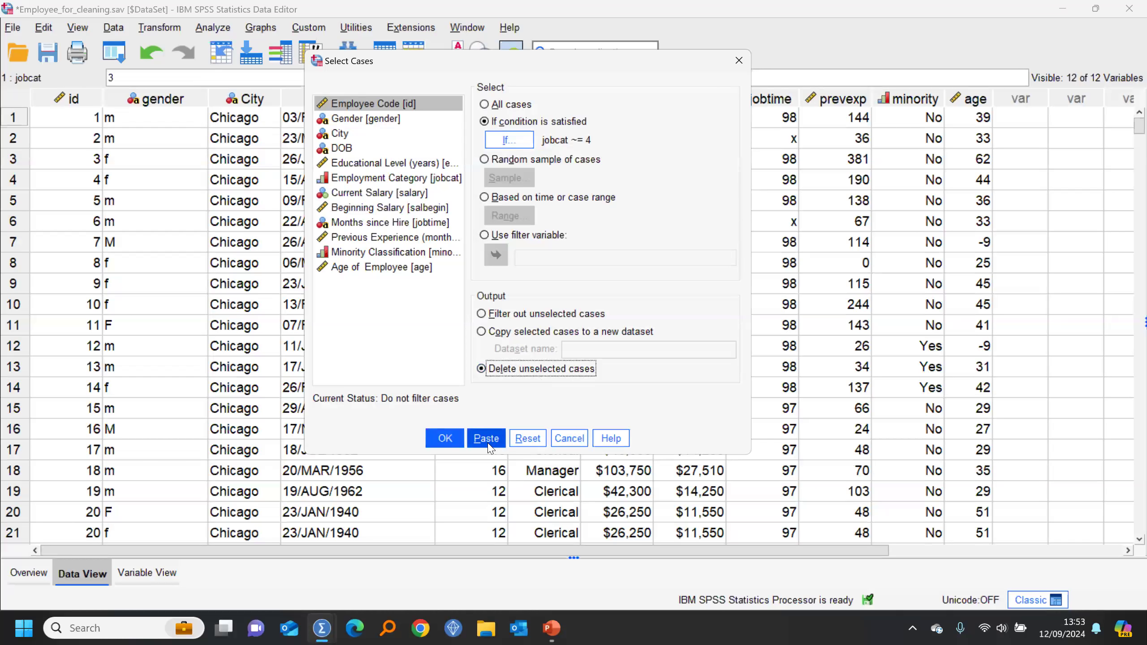
left_click(444, 444)
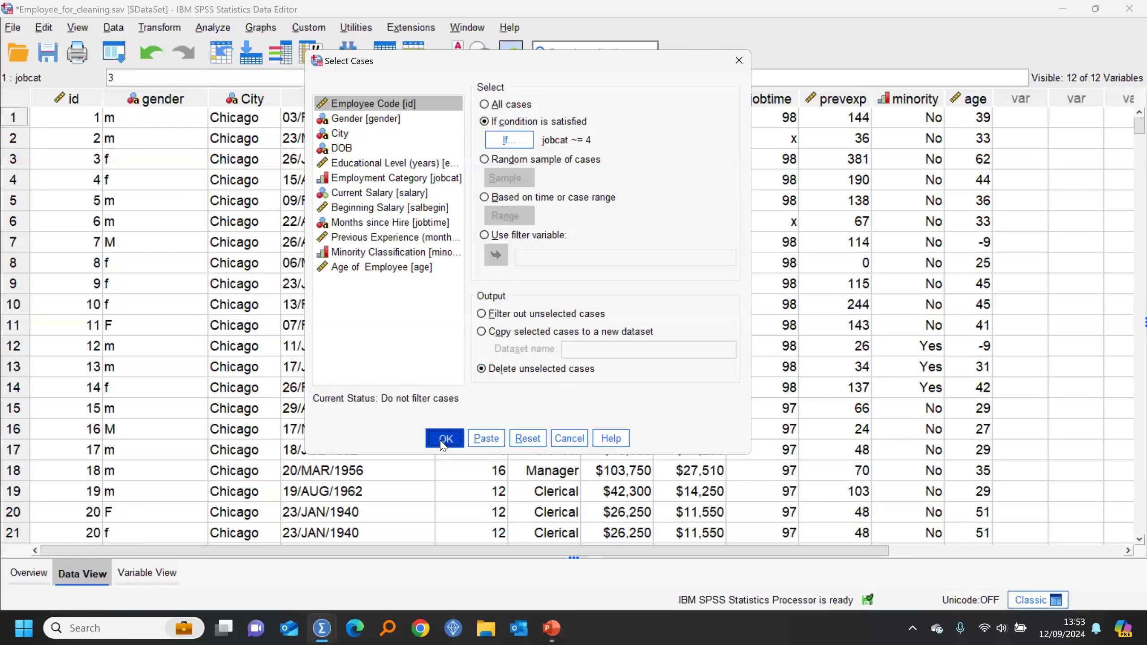
left_click(290, 52)
Generate descriptive statistics for jobcat to check the remaining employment categories, and return to the data grid.
right_click(530, 186)
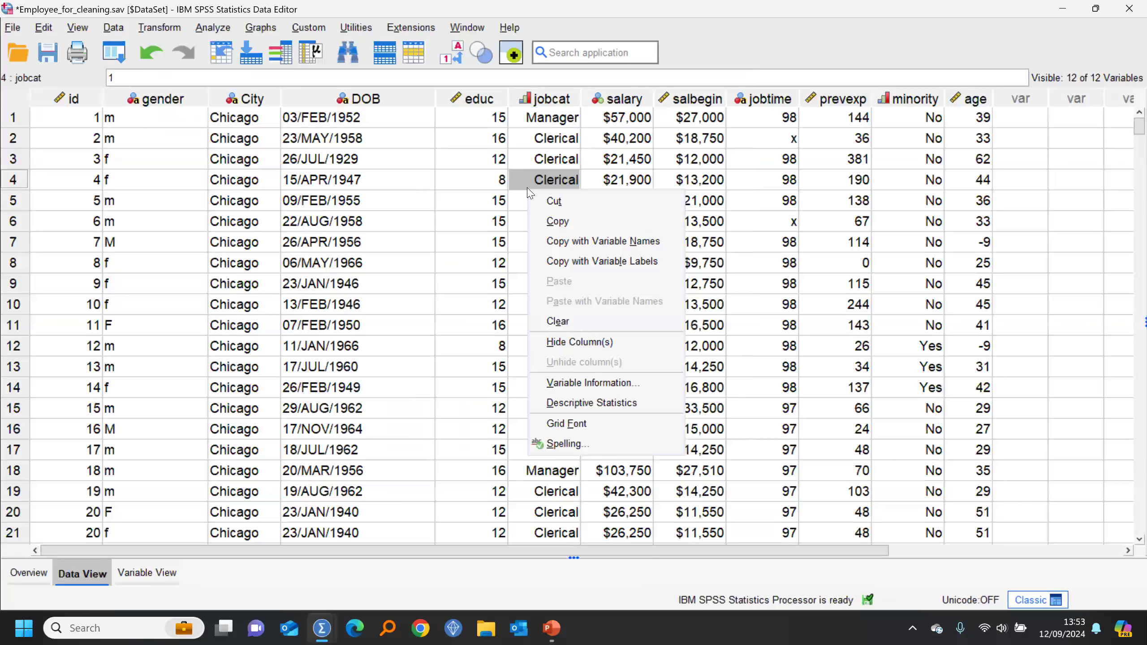
left_click(599, 402)
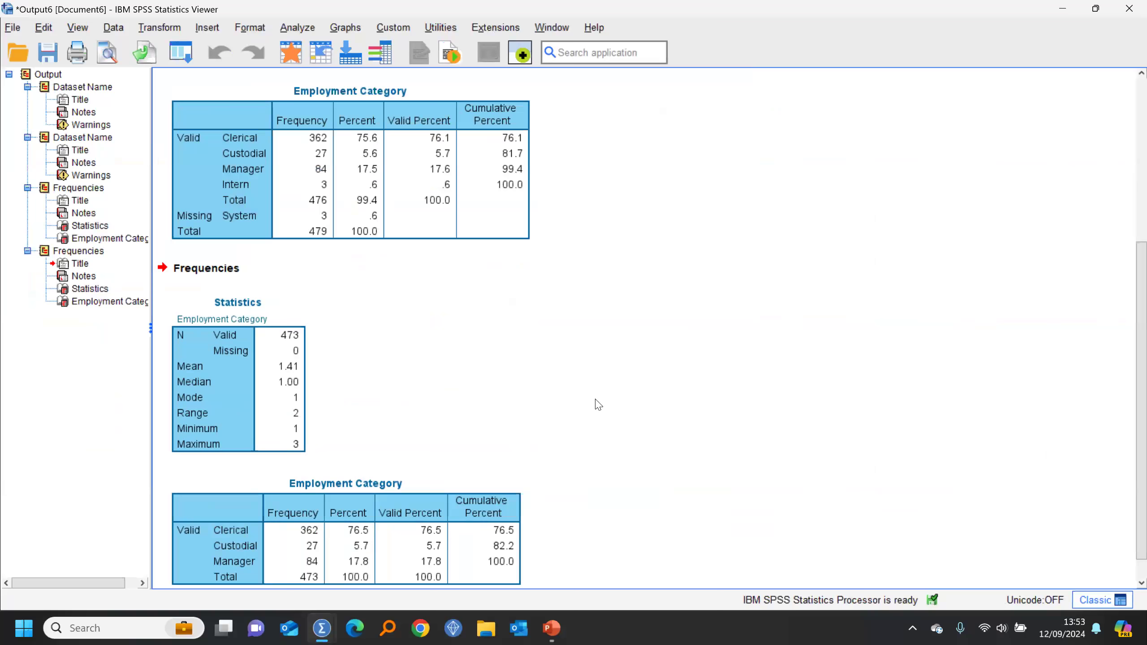
left_click(291, 52)
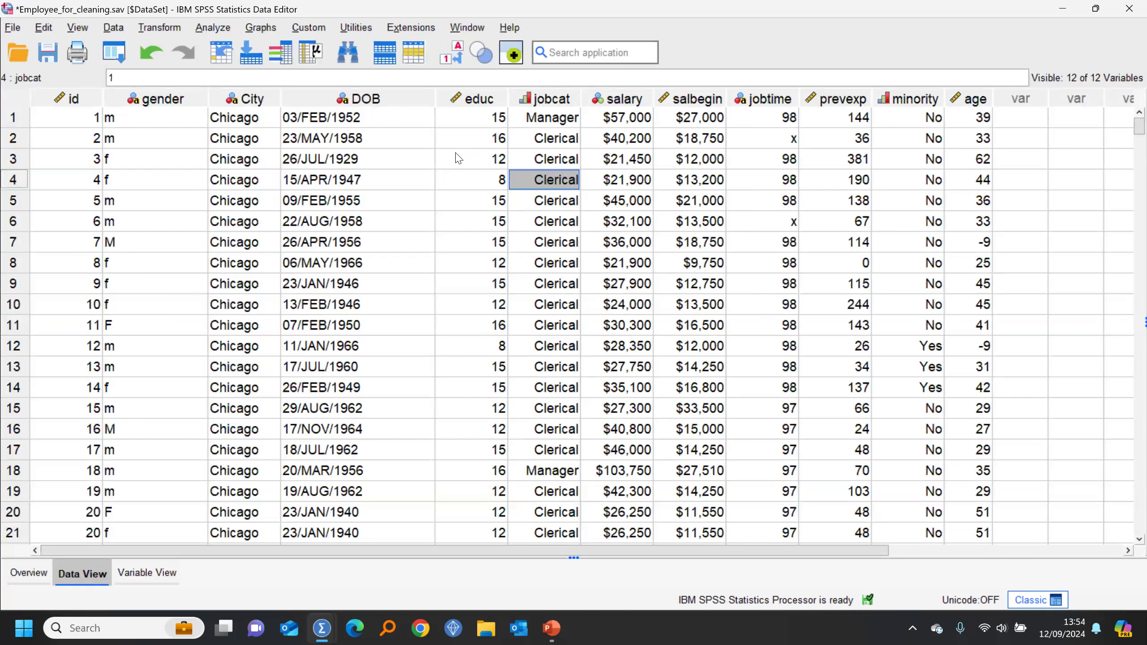
Start a new empty dataset, discarding the changes to Employee_for_cleaning.sav, and close the output document without saving.
left_click(13, 29)
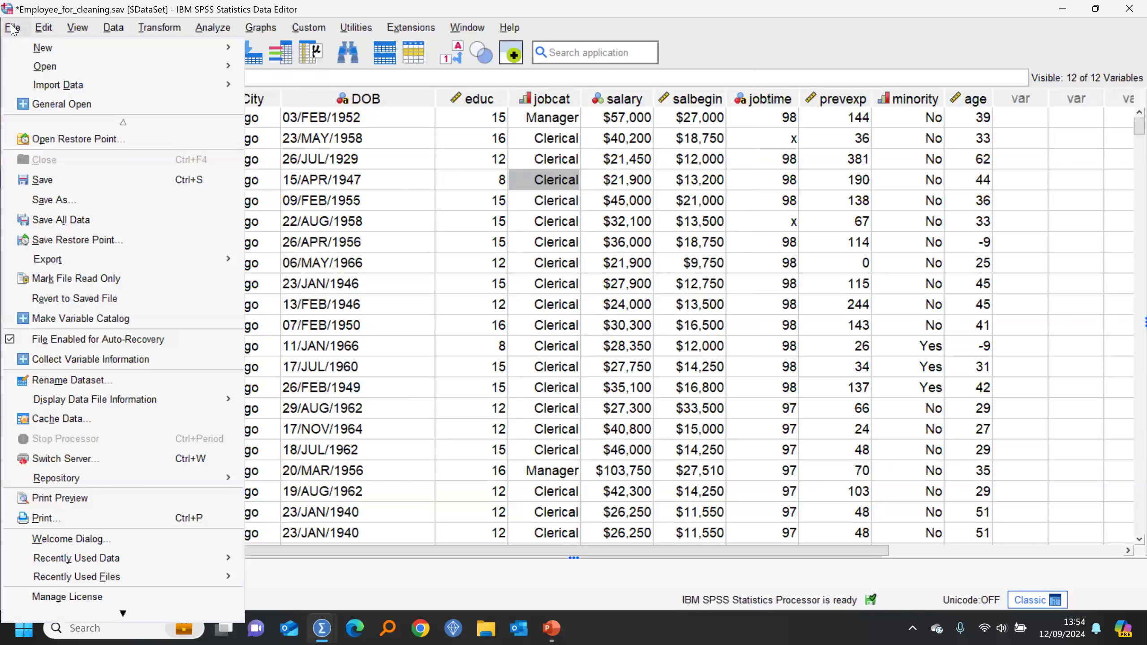
left_click(271, 53)
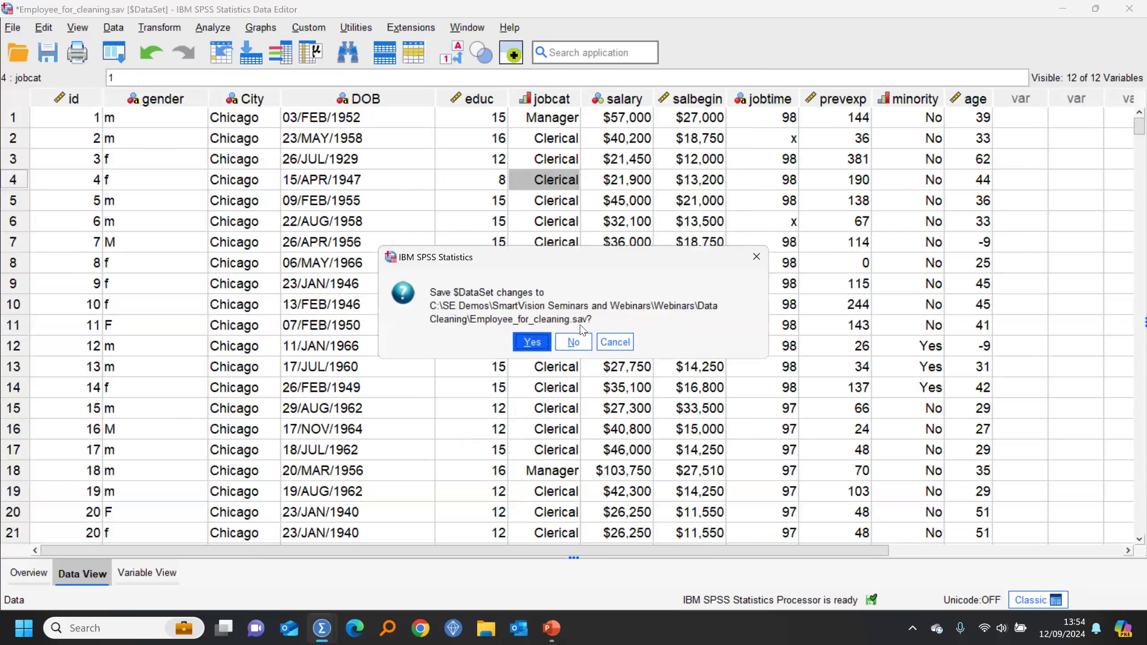
left_click(573, 342)
left_click(466, 27)
left_click(519, 169)
left_click(1129, 8)
left_click(569, 331)
Run the whole Data Cleaning Syntax.sps file and go to the resulting Employee_for_cleaning dataset.
left_click(466, 27)
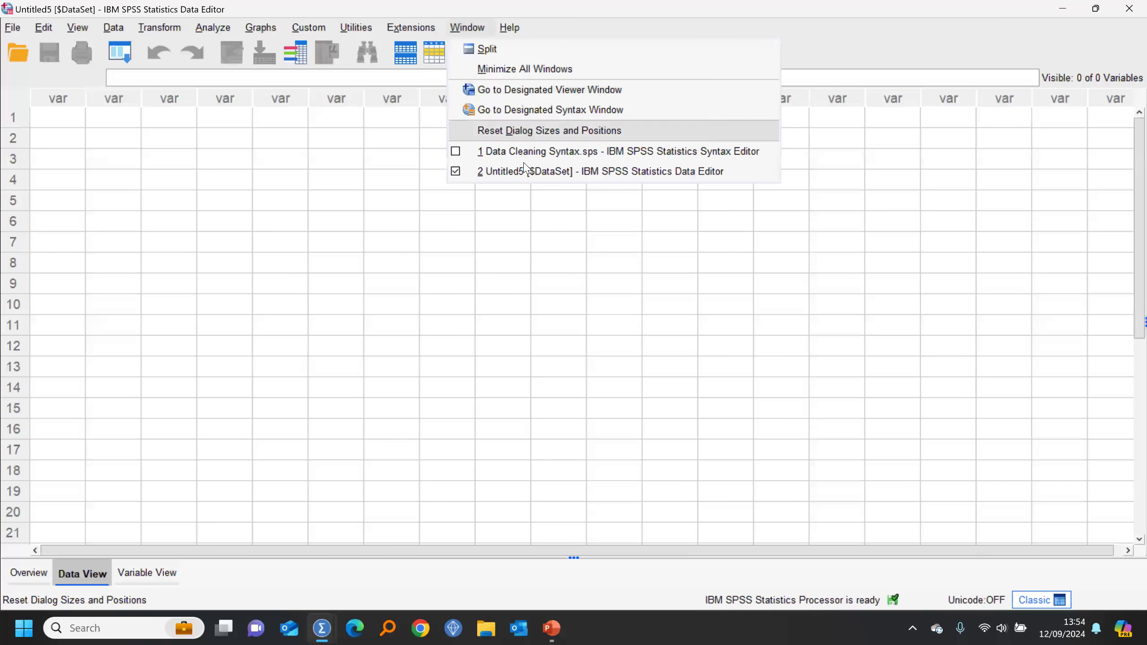
left_click(655, 155)
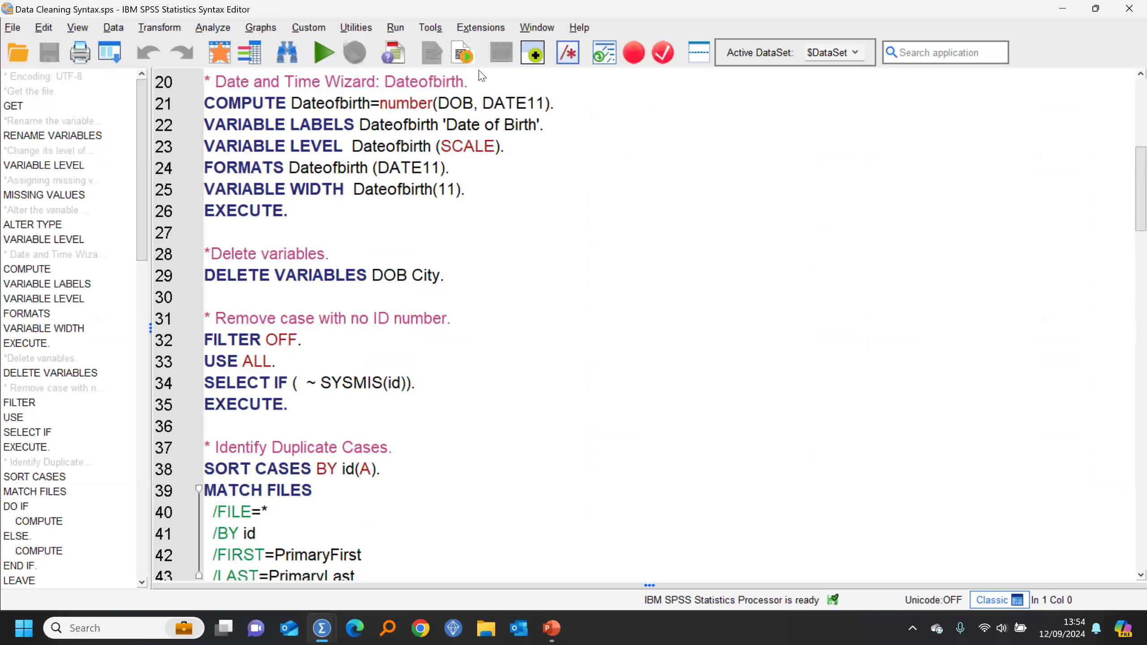
left_click(395, 28)
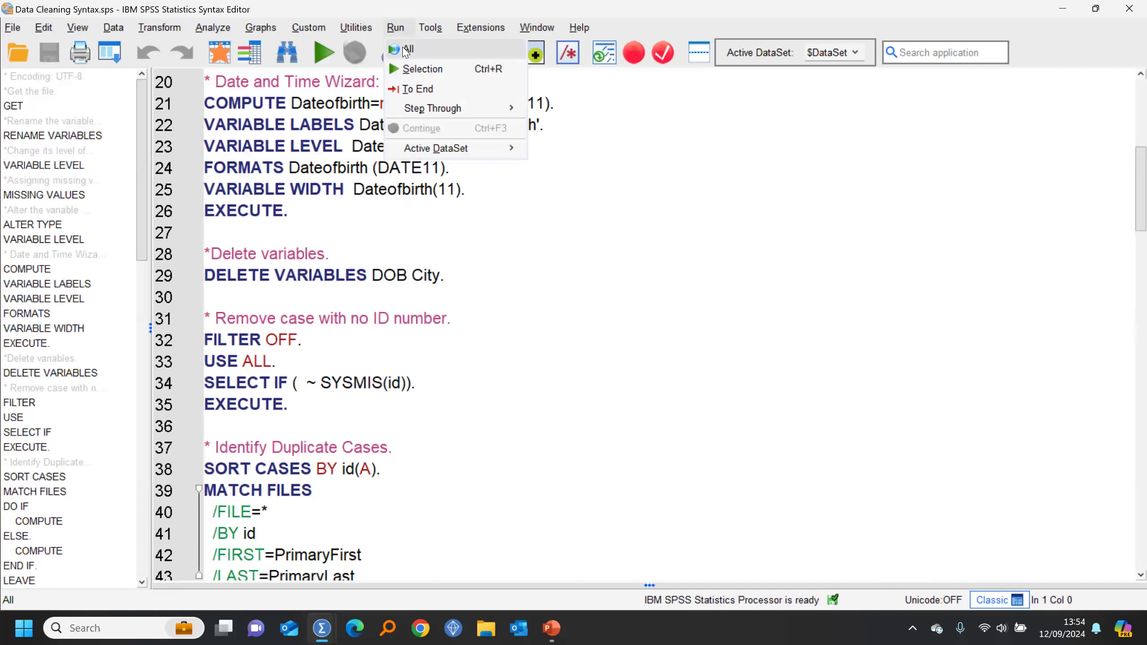
left_click(406, 49)
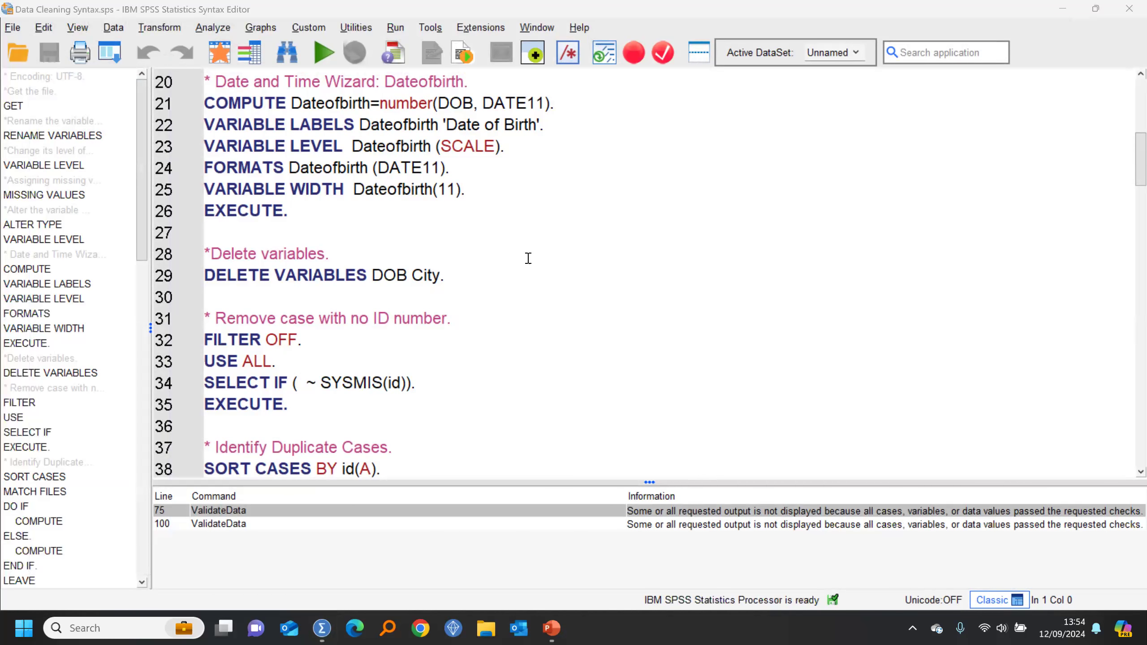
left_click(219, 53)
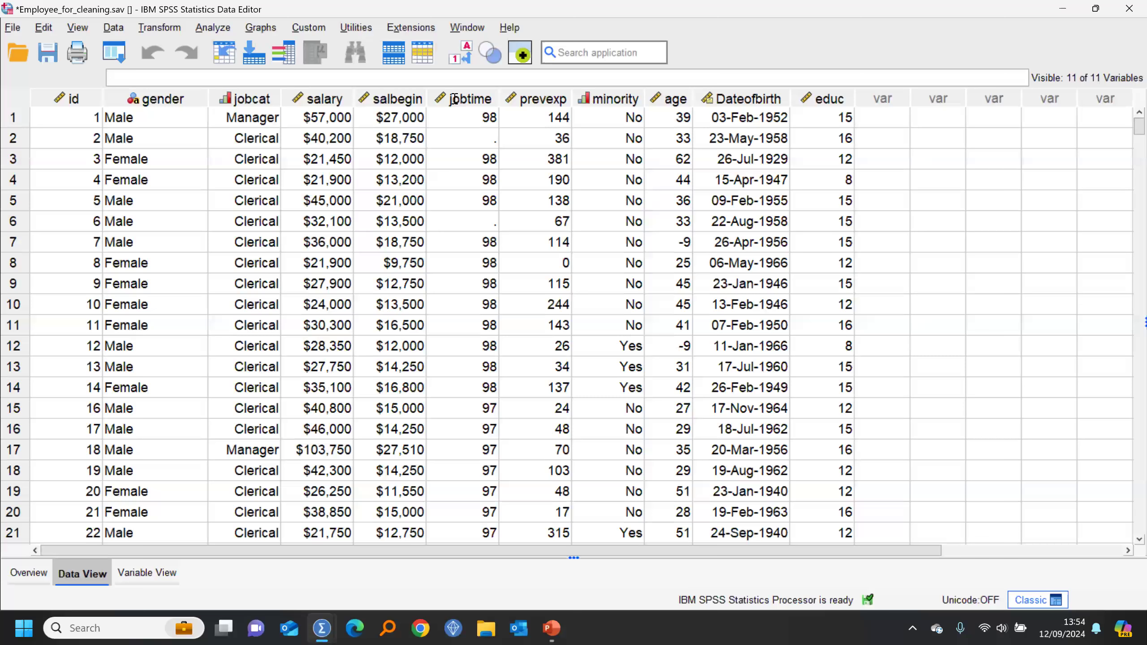
View the empty Untitled5 dataset and return to the Employee_for_cleaning dataset.
left_click(468, 28)
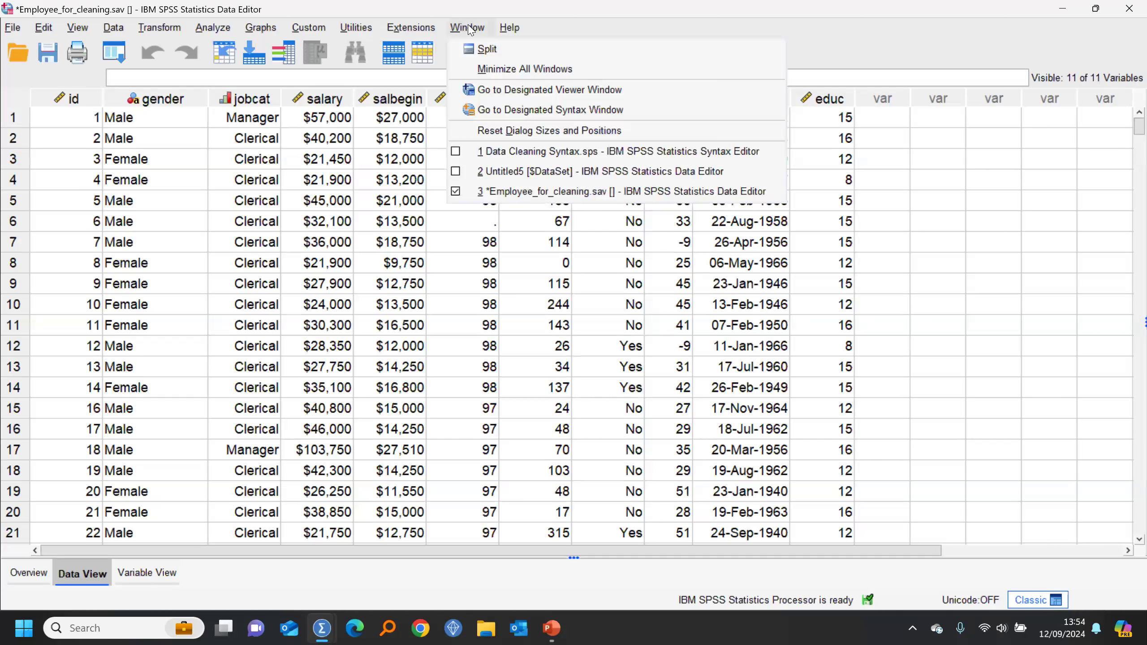
left_click(523, 172)
left_click(470, 27)
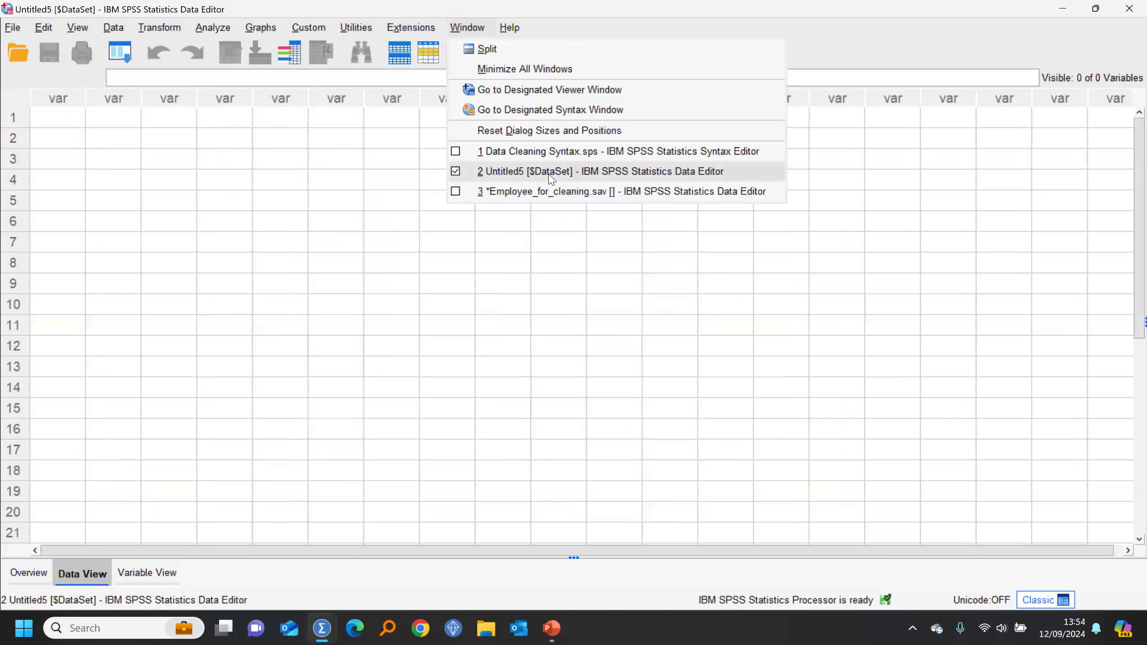
left_click(519, 191)
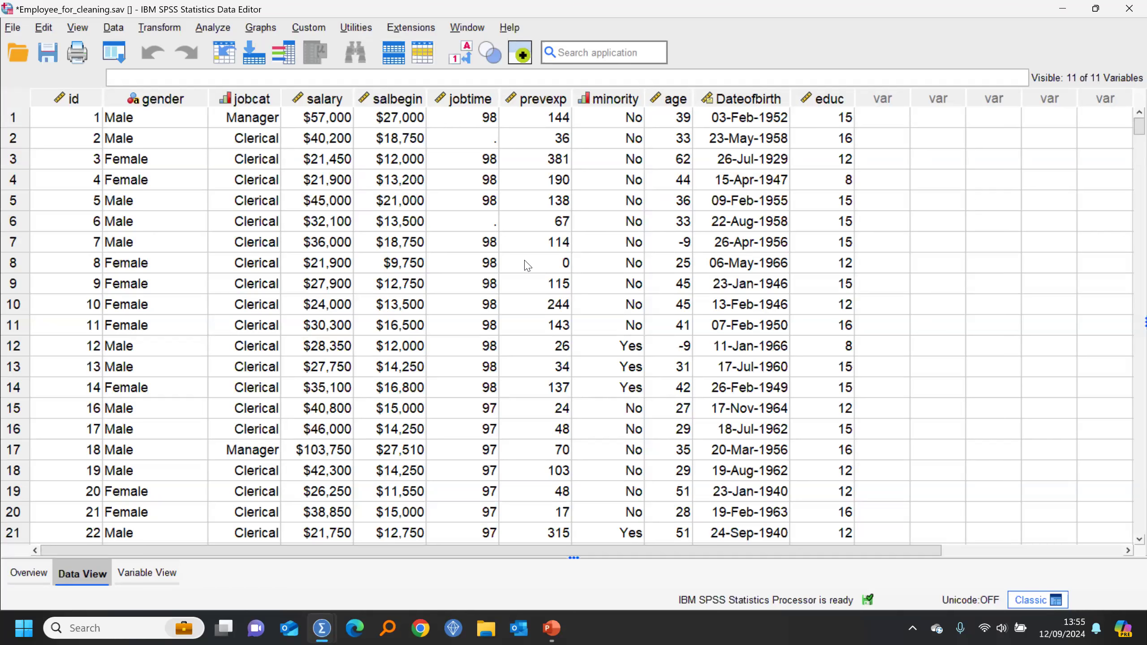
Switch to the PowerPoint slide show and advance it to the Additional Resources slide.
left_click(551, 627)
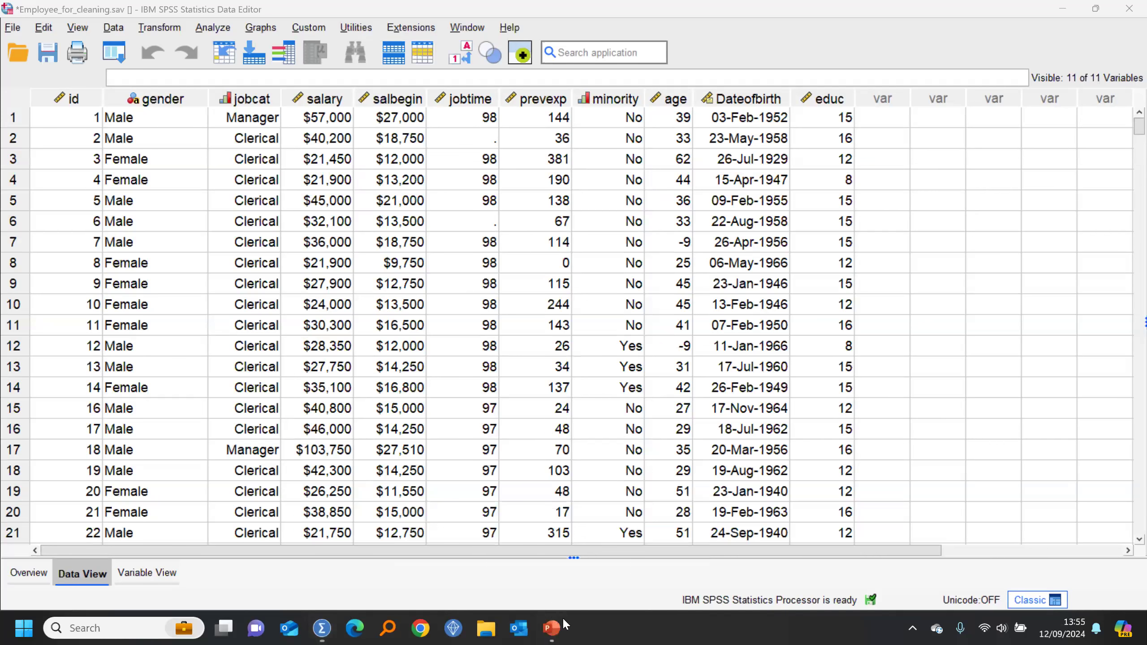
mouse_move(548, 625)
left_click(626, 555)
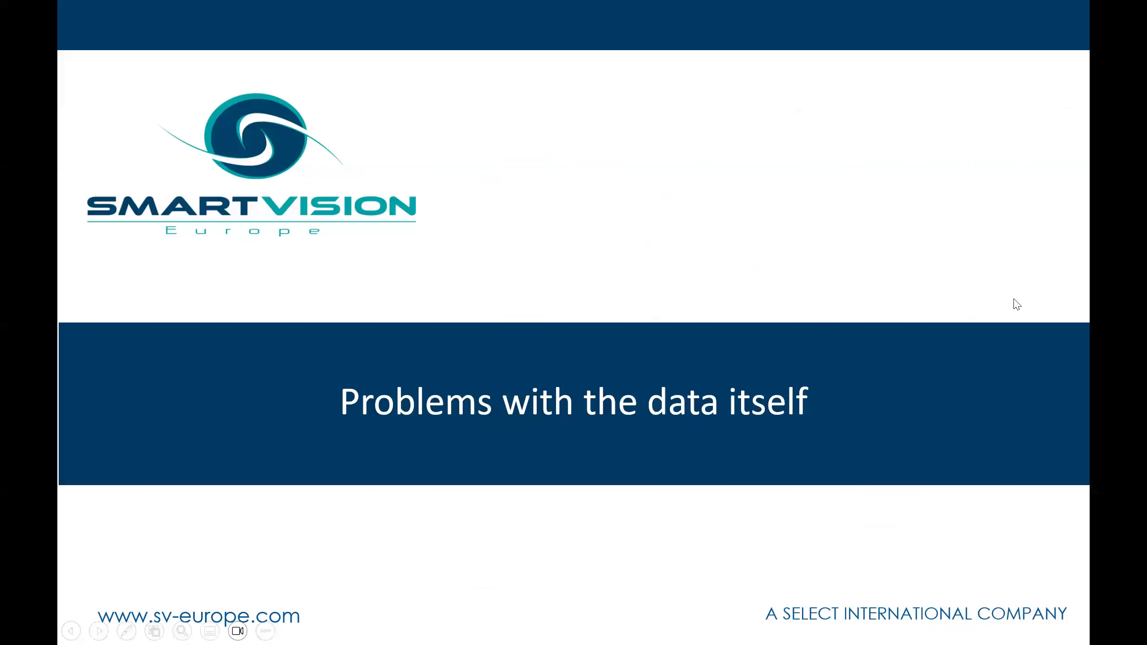
left_click(986, 271)
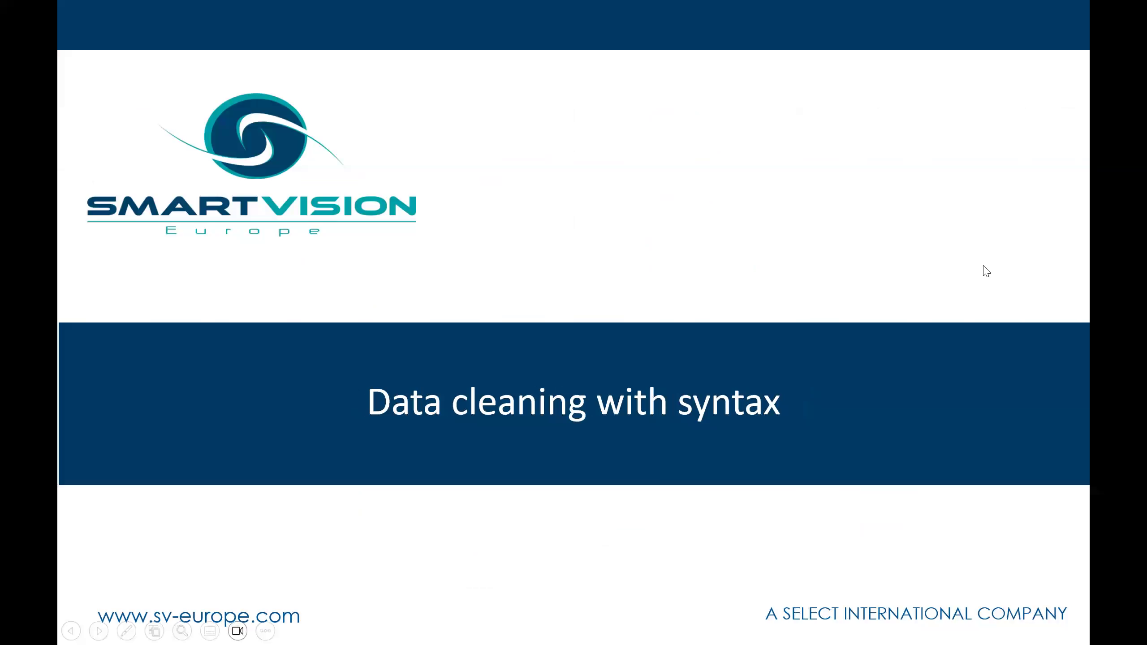
left_click(986, 270)
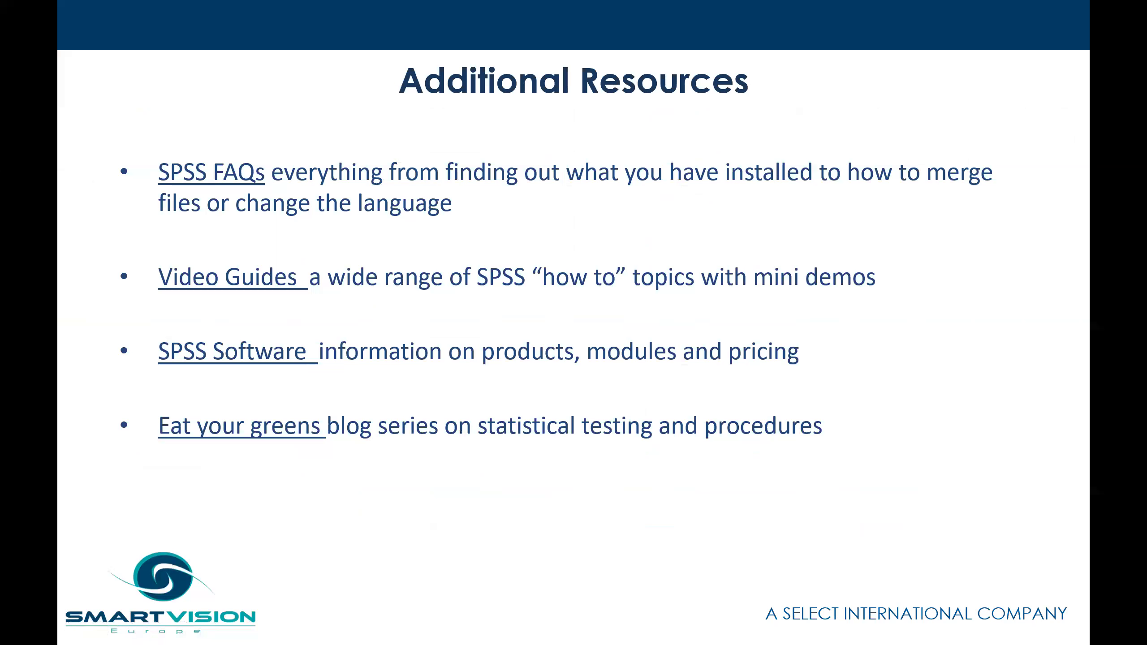